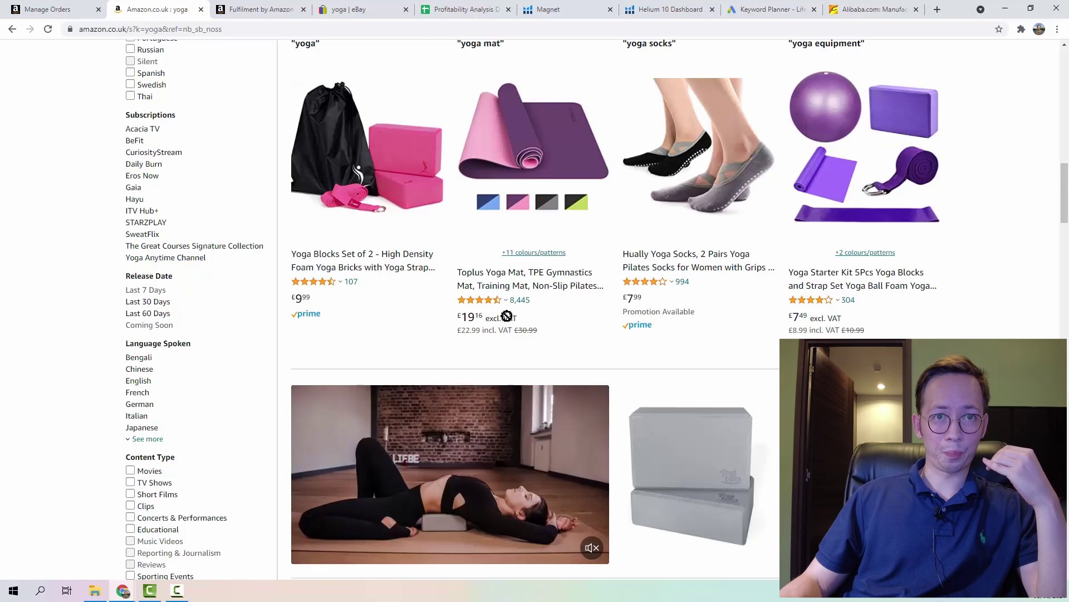
# - Open the sponsored Yogibato Yoga Blocks listing from the yoga search results, then return to the results
pyautogui.moveTo(508, 316); pyautogui.dragTo(511, 316)
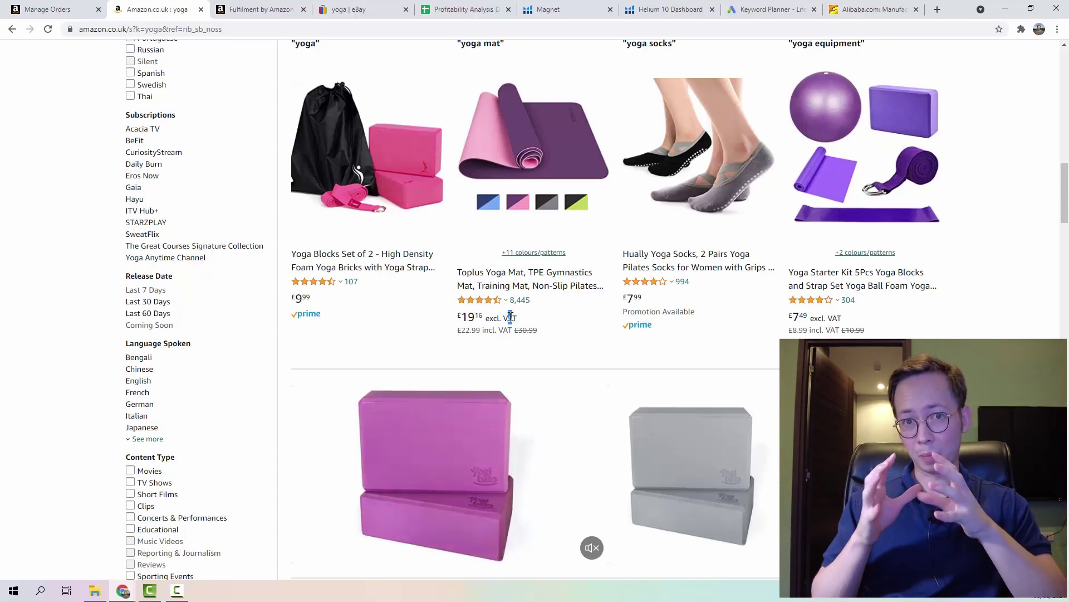
pyautogui.scroll(-3, 510, 317)
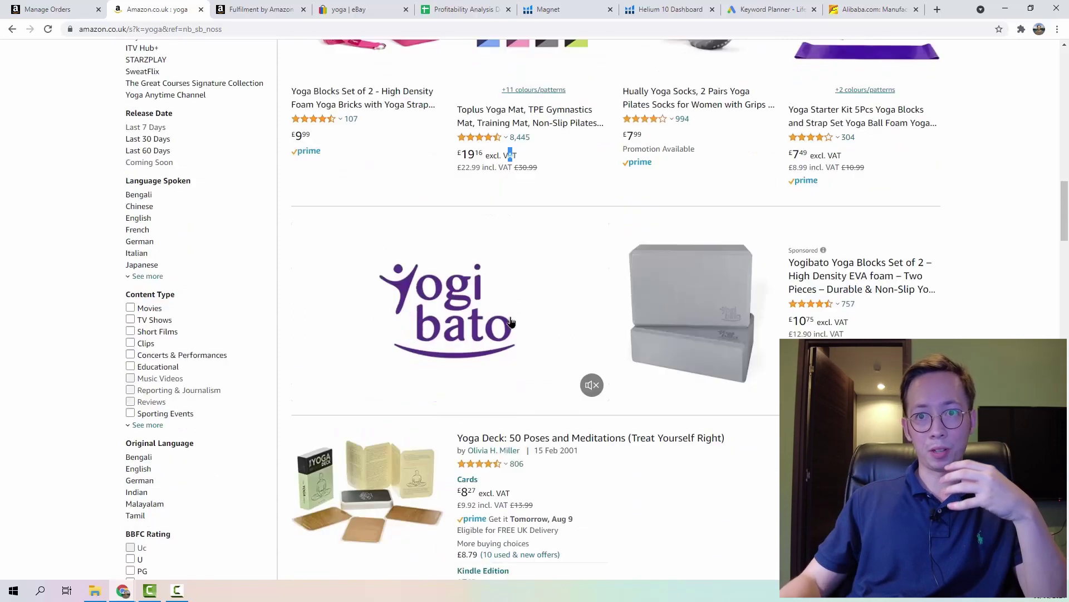
pyautogui.scroll(-2, 510, 321)
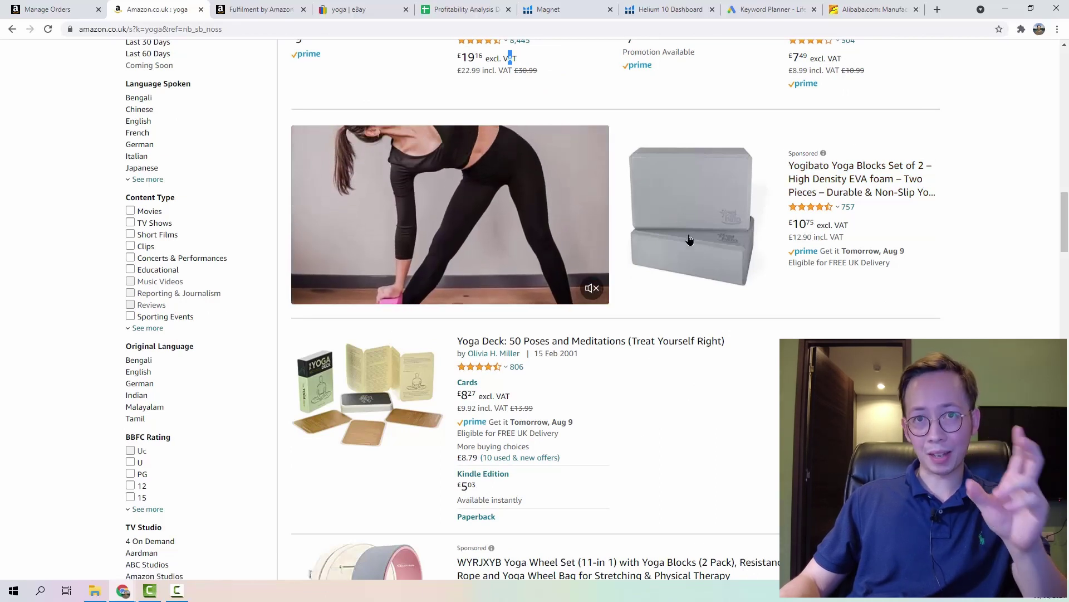
pyautogui.click(684, 197)
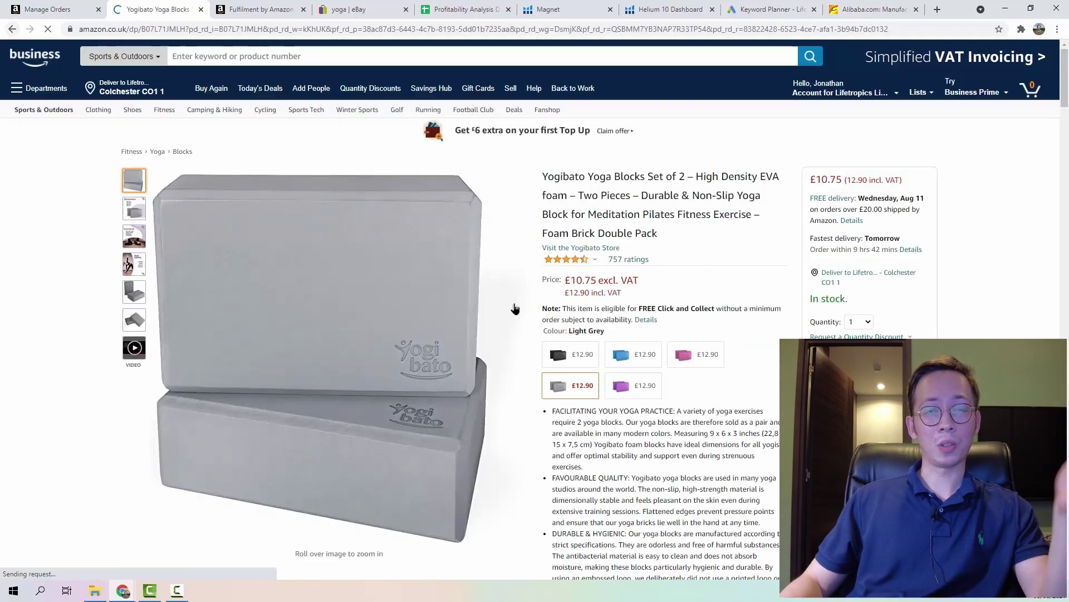
pyautogui.hotkey('alt', 'Left')
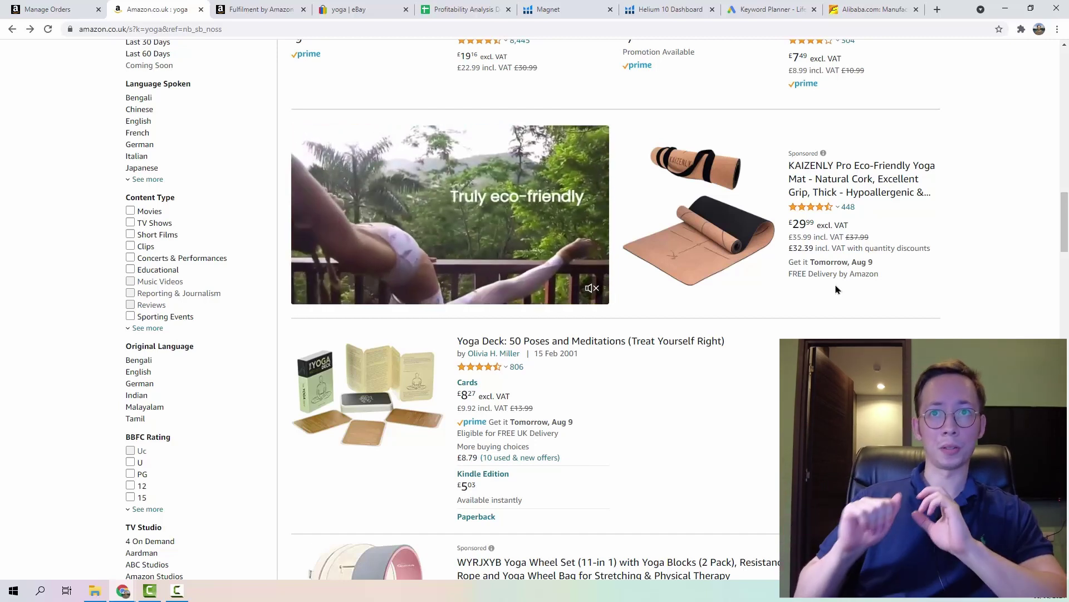
# - Browse the yoga search results and open the sponsored KAIZENLY Pro Eco-Friendly Yoga Mat listing
pyautogui.scroll(4, 845, 292)
pyautogui.scroll(-3, 844, 291)
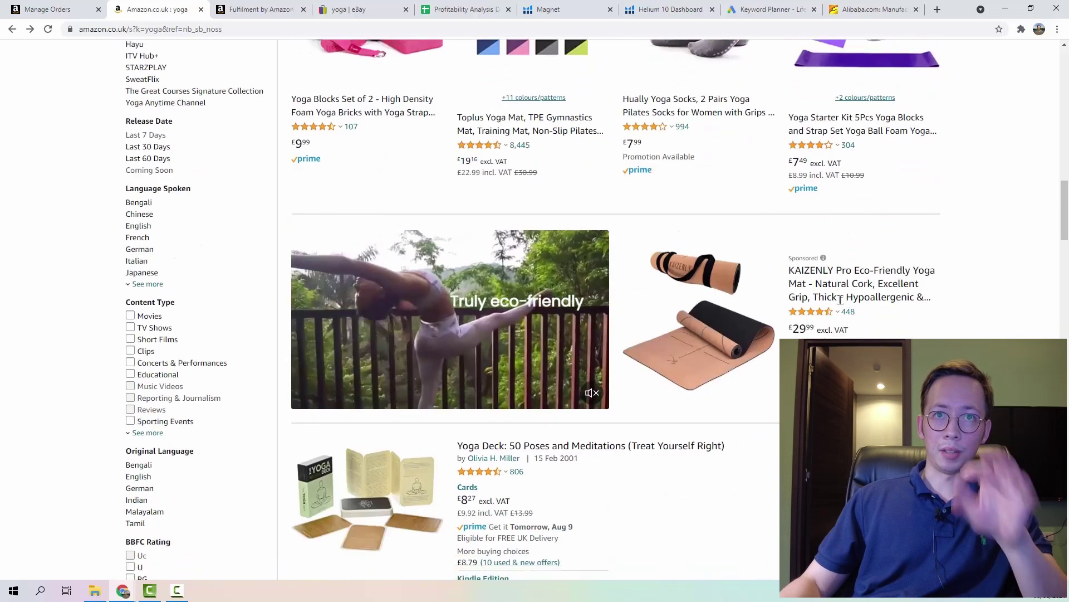
pyautogui.scroll(1, 845, 291)
pyautogui.scroll(7, 776, 261)
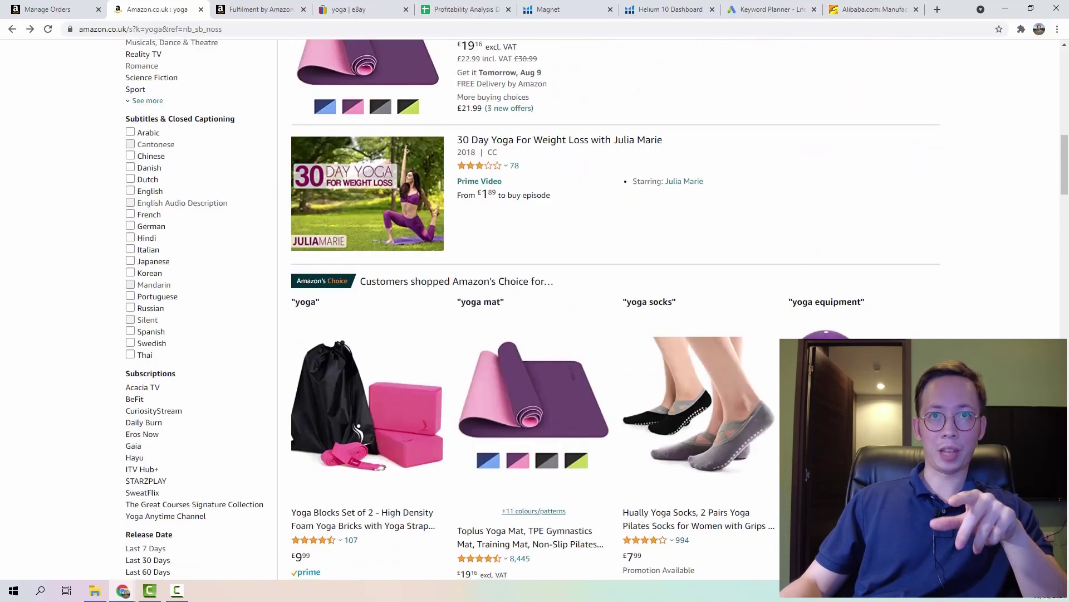
pyautogui.scroll(-9, 776, 261)
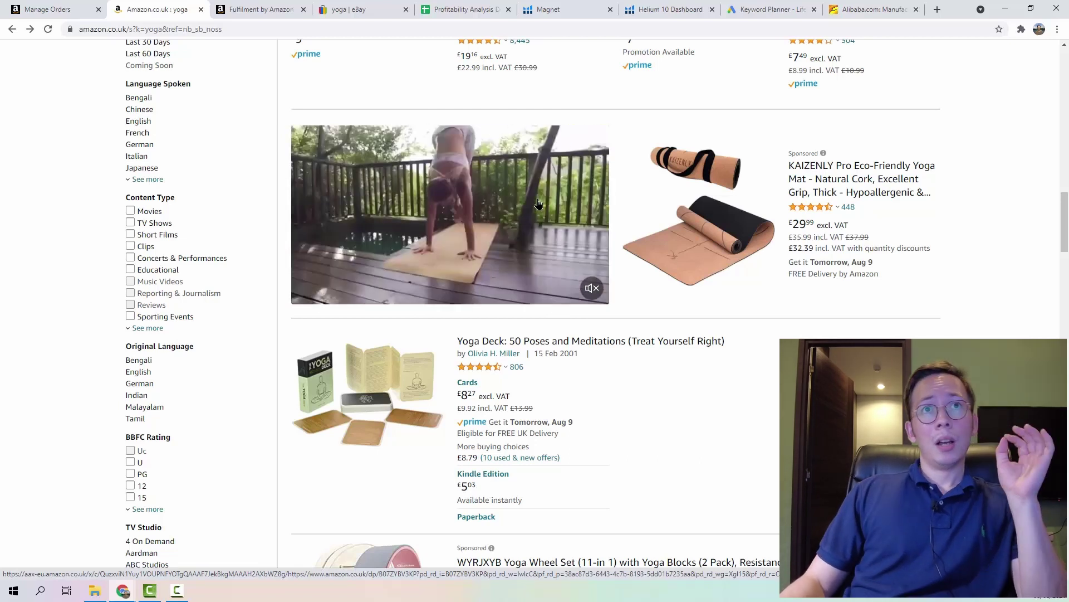
pyautogui.click(867, 185)
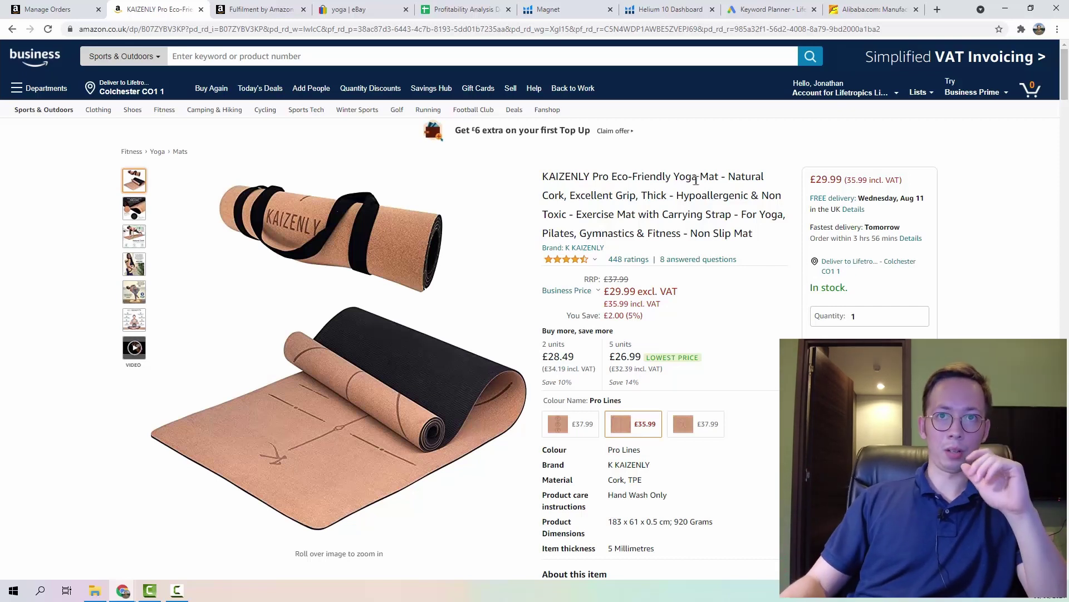
# - Examine the title wording, product details and VAT-exclusive price of the KAIZENLY yoga mat listing
pyautogui.tripleClick(703, 196)
pyautogui.doubleClick(555, 215)
pyautogui.doubleClick(554, 215)
pyautogui.doubleClick(638, 196)
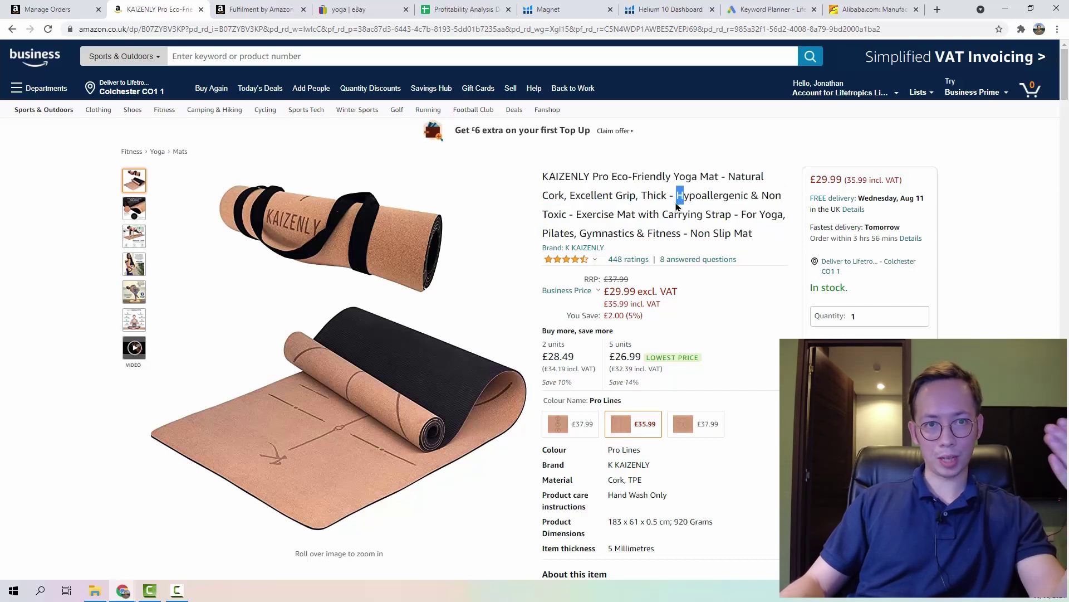
pyautogui.scroll(-7, 674, 234)
pyautogui.scroll(-4, 663, 287)
pyautogui.scroll(11, 663, 290)
pyautogui.click(637, 215)
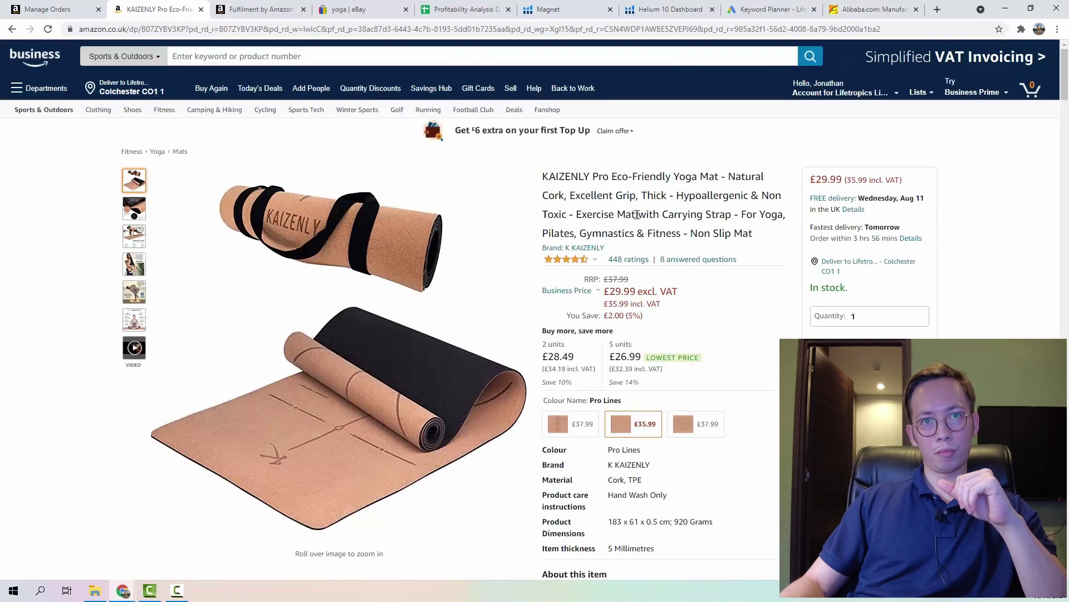
pyautogui.moveTo(606, 301); pyautogui.dragTo(644, 289)
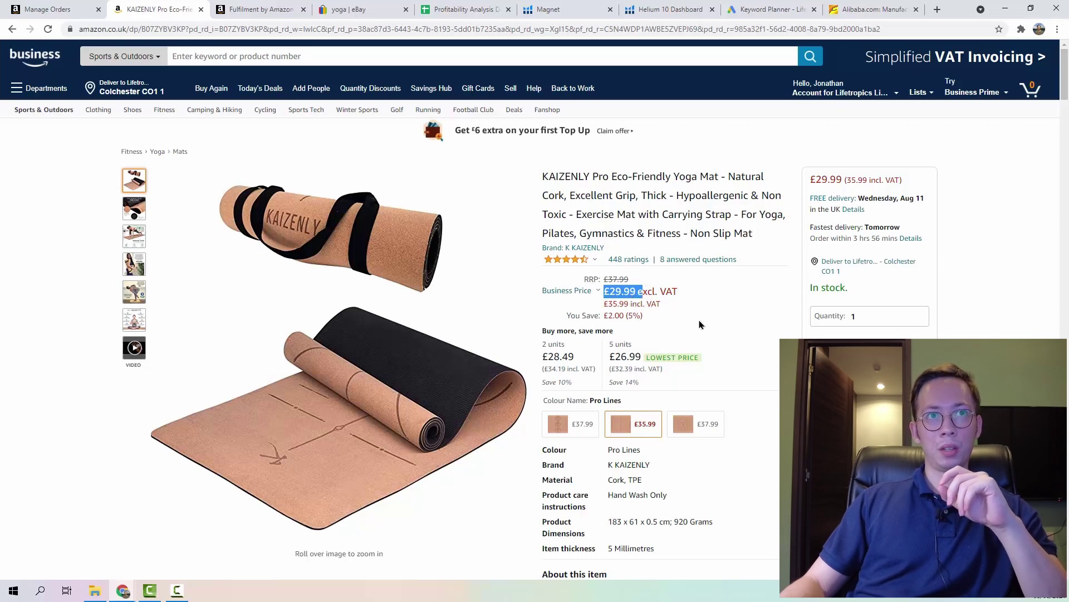
# - Compare the prices of the sponsored yoga mats under "4 stars and above" and "Products related to this item"
pyautogui.scroll(-20, 535, 312)
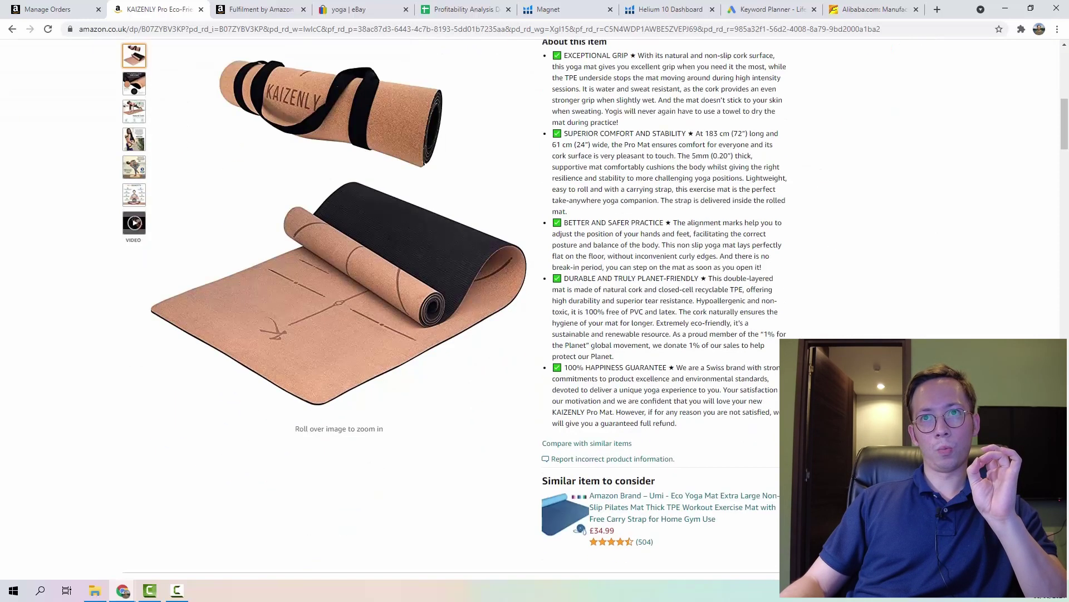
pyautogui.scroll(4, 395, 318)
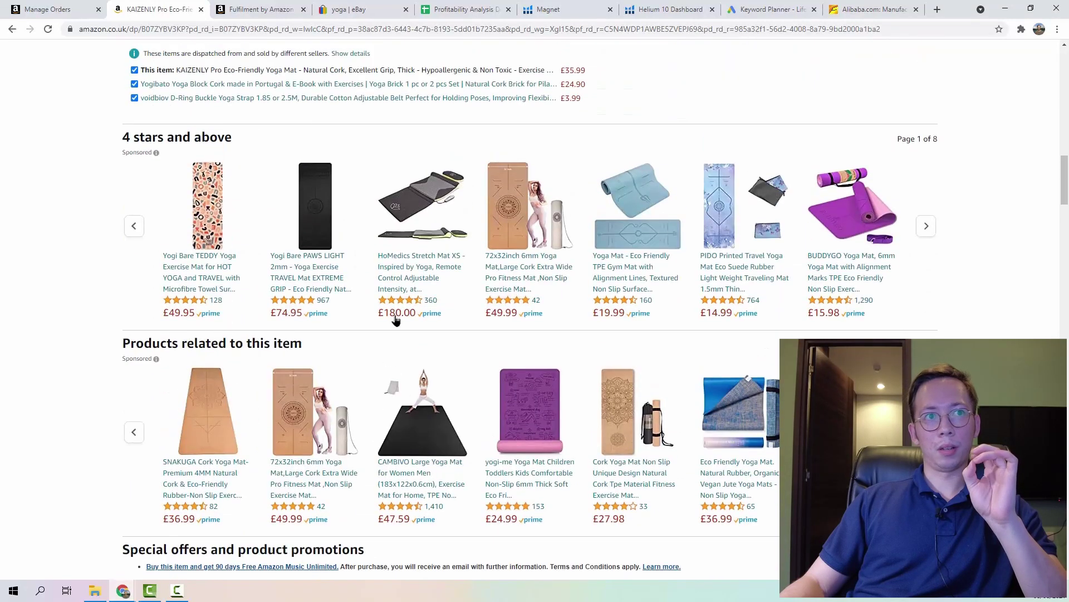
pyautogui.scroll(-2, 389, 379)
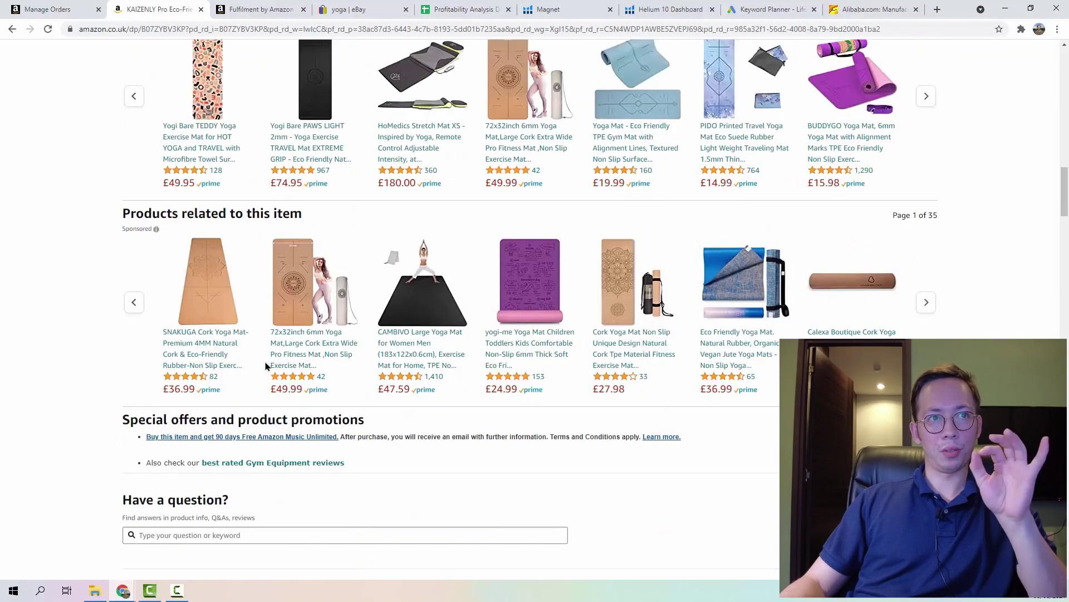
pyautogui.scroll(2, 265, 366)
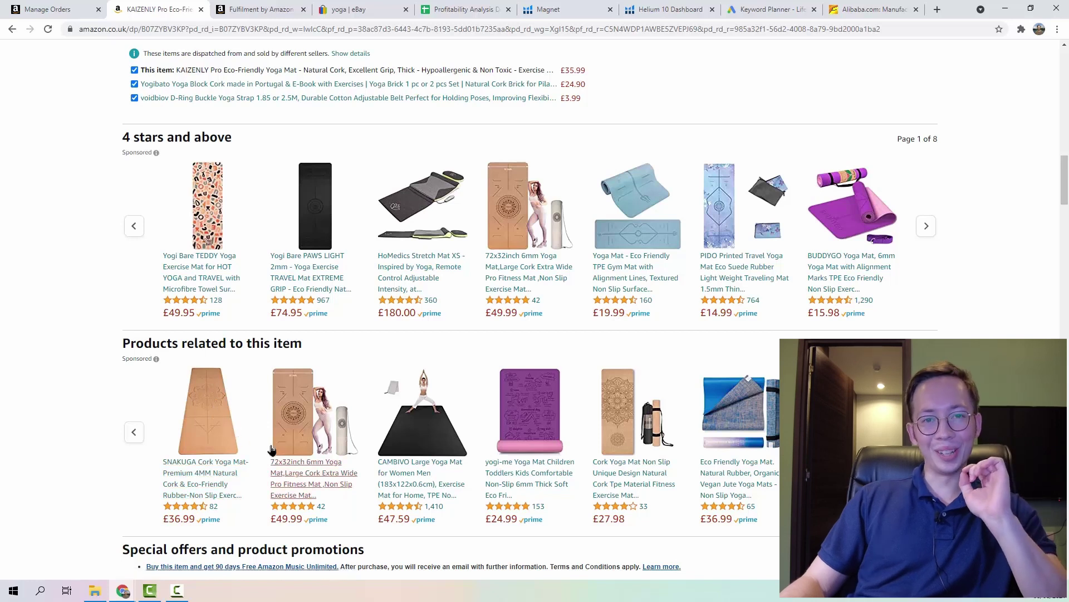
pyautogui.scroll(-2, 686, 482)
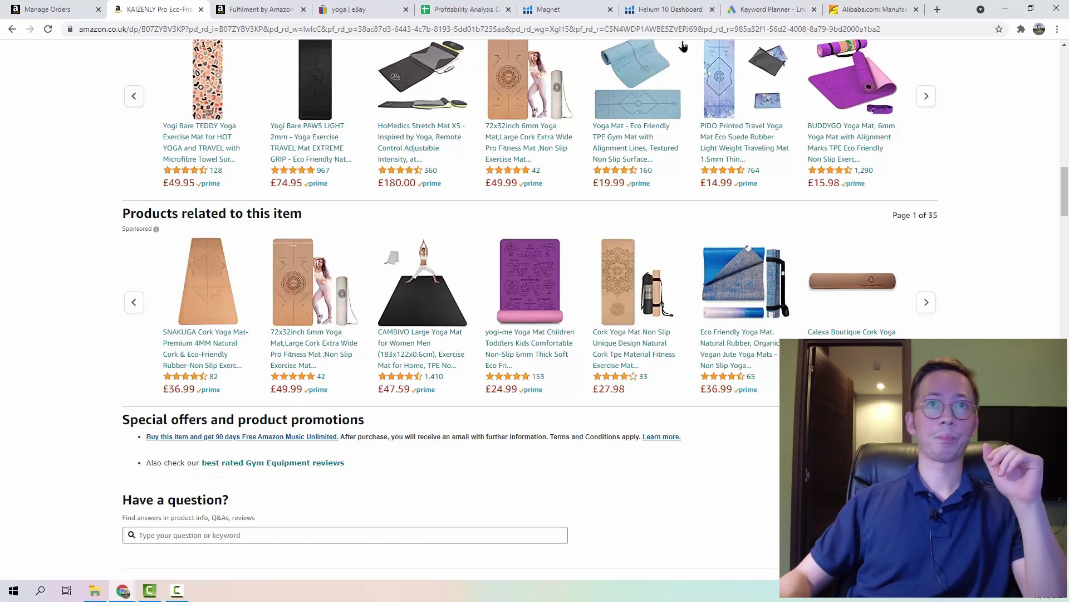
# - Switch to Helium 10 Magnet and review the keyword table for the phrase "pilates"
pyautogui.click(583, 5)
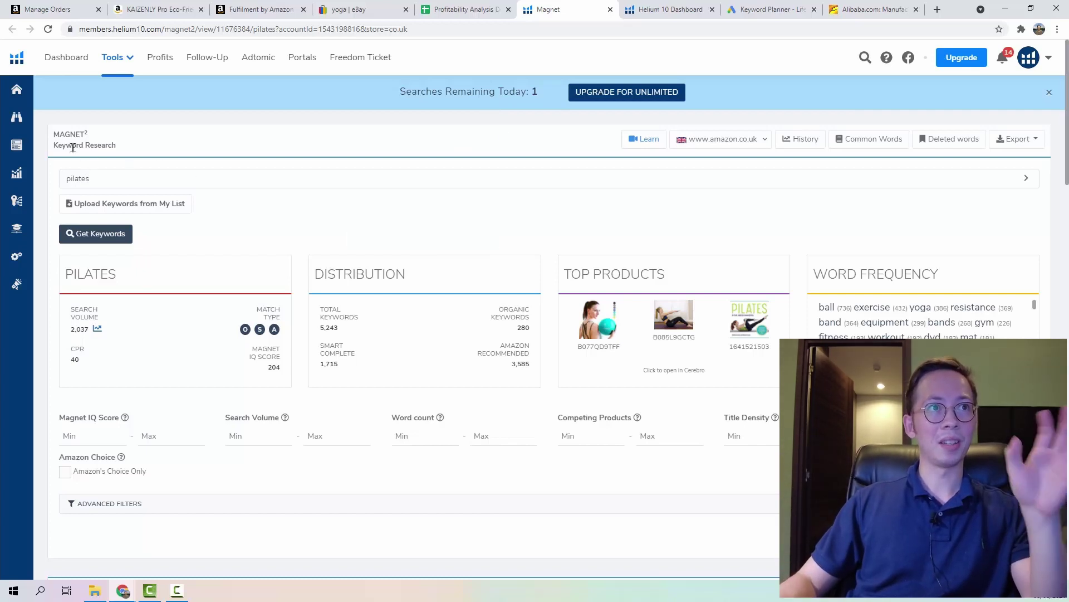
pyautogui.scroll(-2, 141, 186)
pyautogui.scroll(-2, 172, 198)
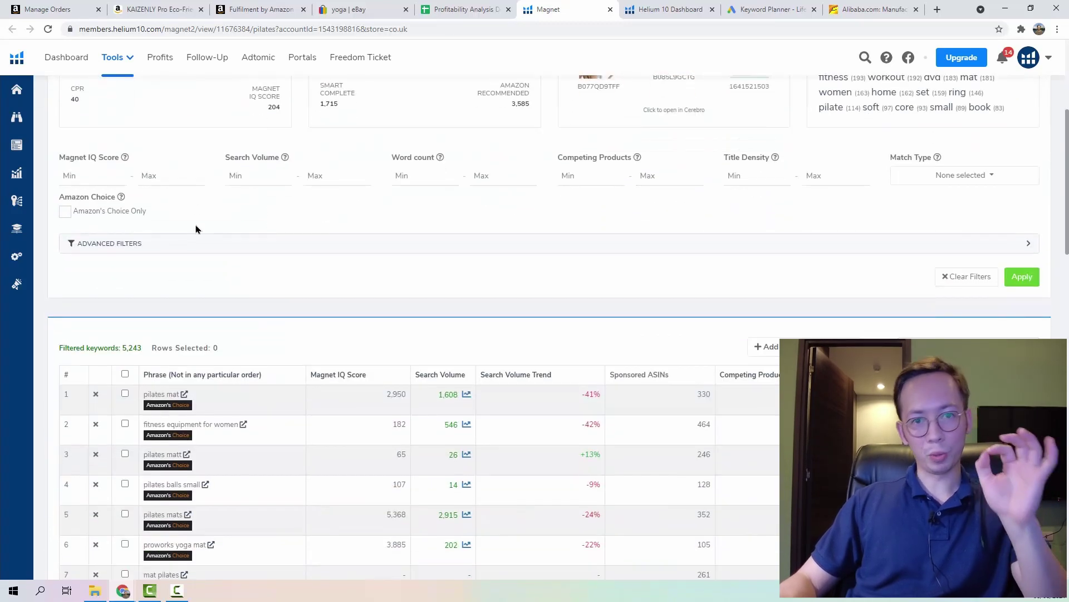
pyautogui.scroll(-4, 235, 237)
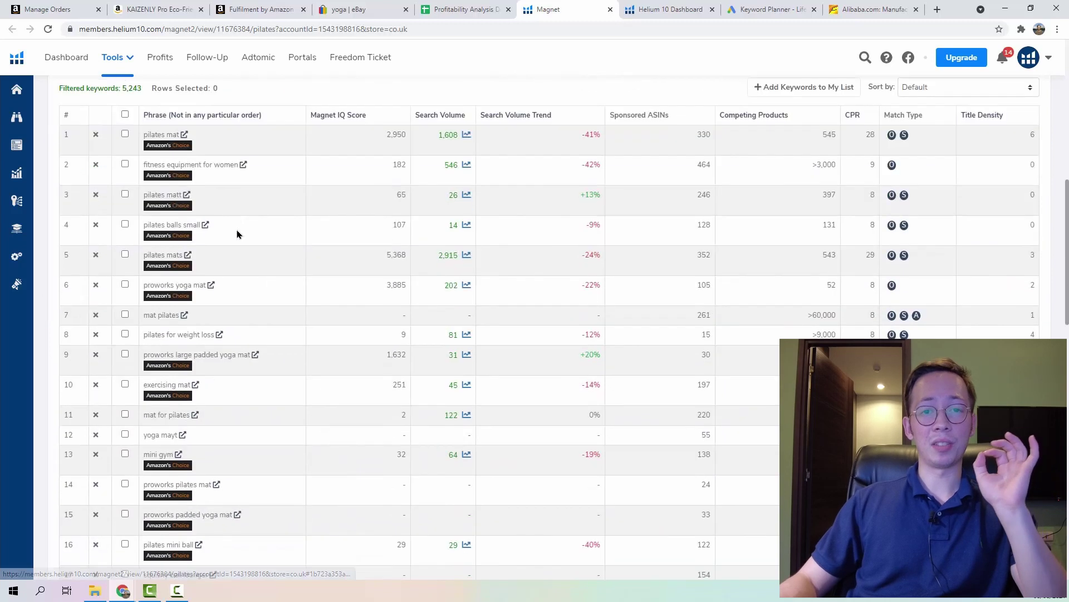
pyautogui.scroll(2, 238, 239)
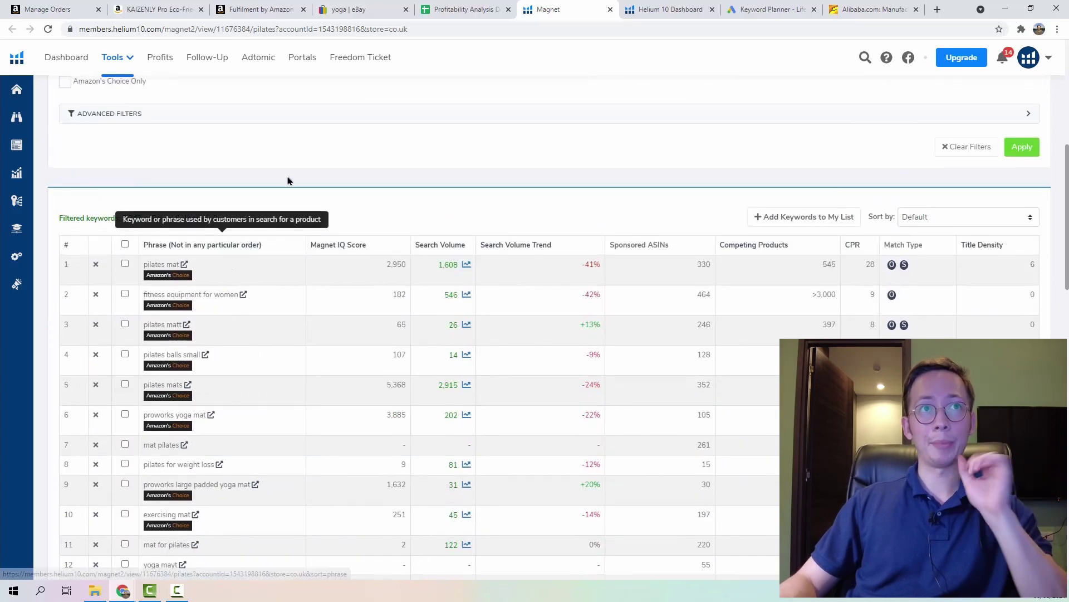
# - Switch back to Amazon and search the Sports & Outdoors department for "pilates"
pyautogui.click(159, 9)
pyautogui.scroll(10, 238, 349)
pyautogui.click(205, 59)
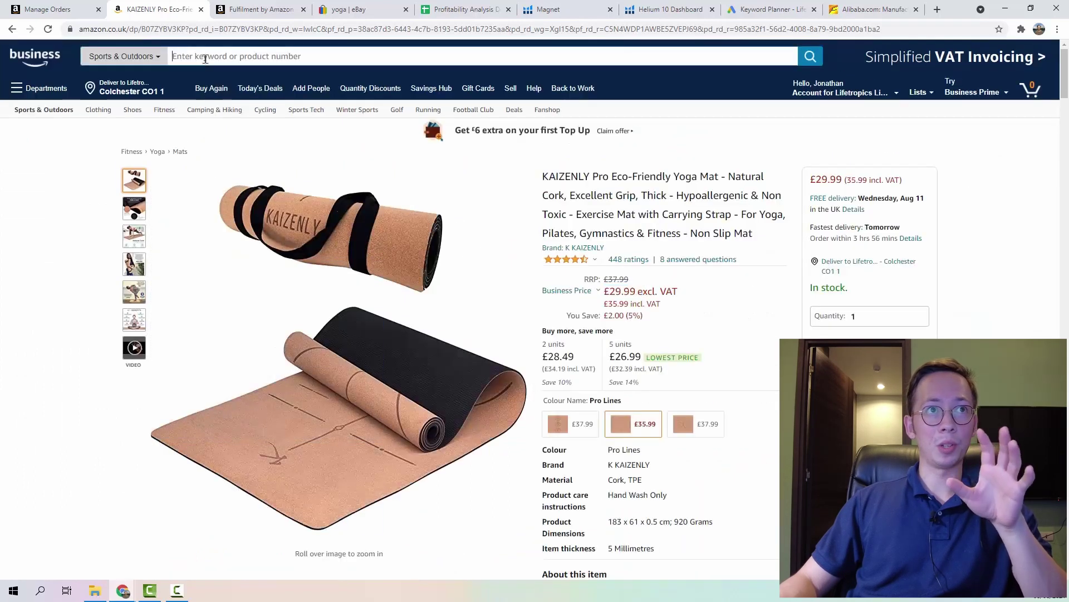
pyautogui.write('pilae')
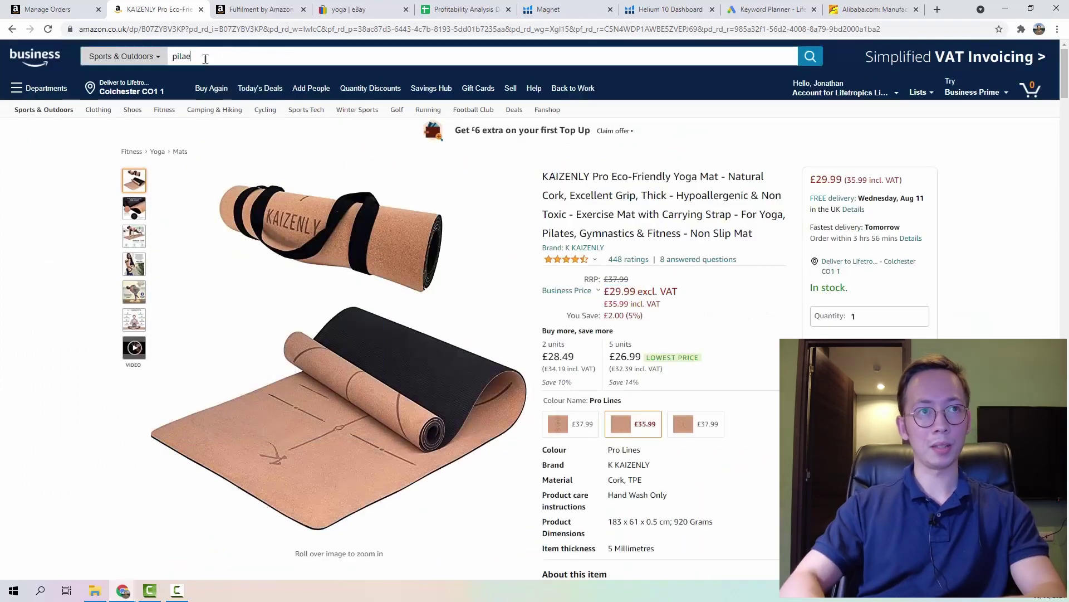
pyautogui.press('Return')
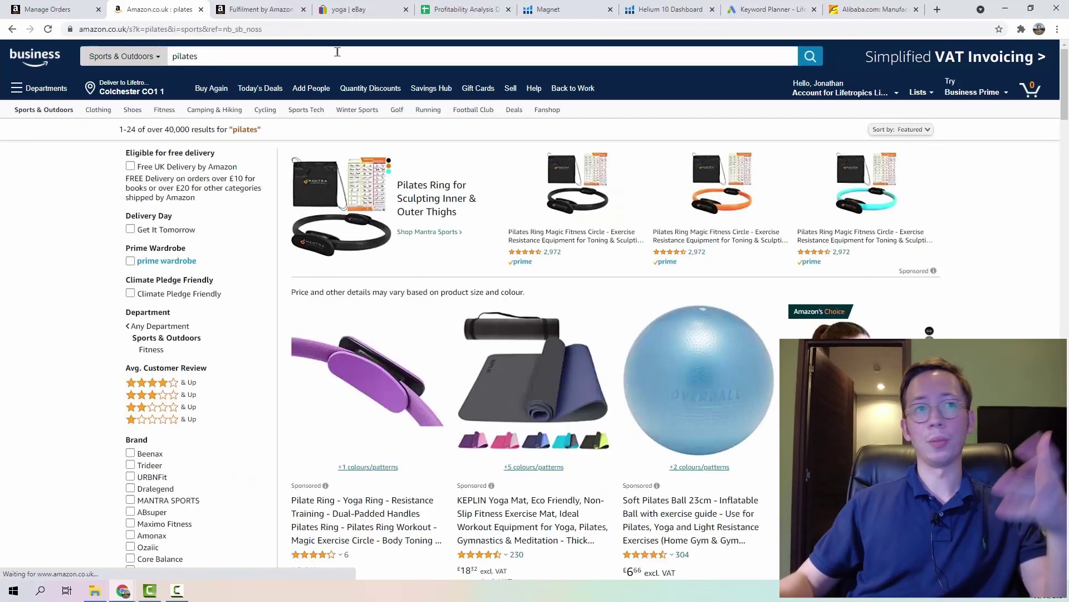
# - Return to Helium 10 Magnet and check the search volume of the keyword "pilates mat"
pyautogui.click(559, 7)
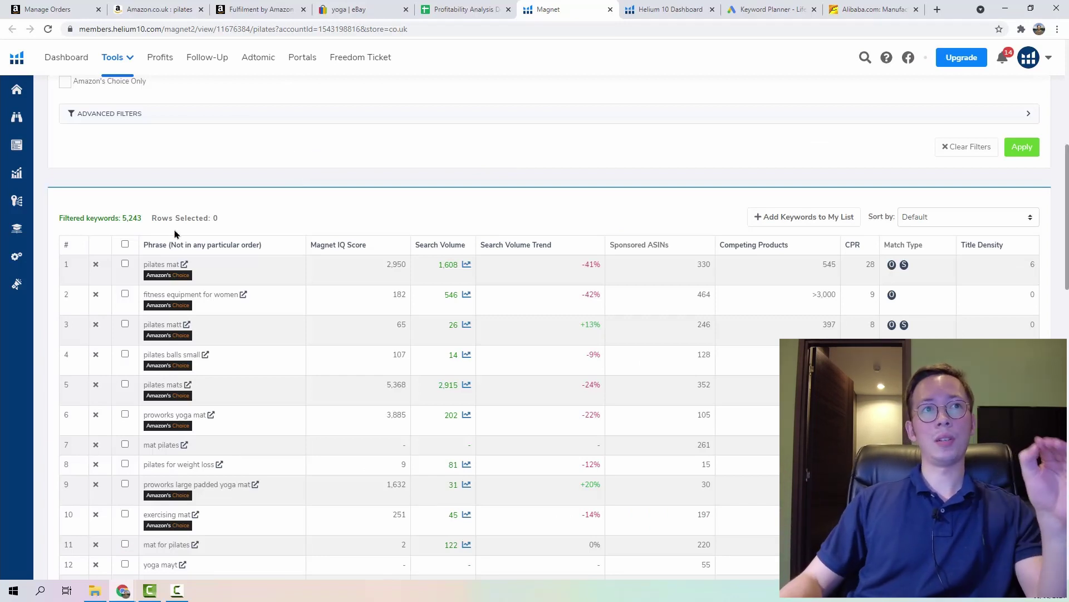
pyautogui.scroll(-2, 167, 251)
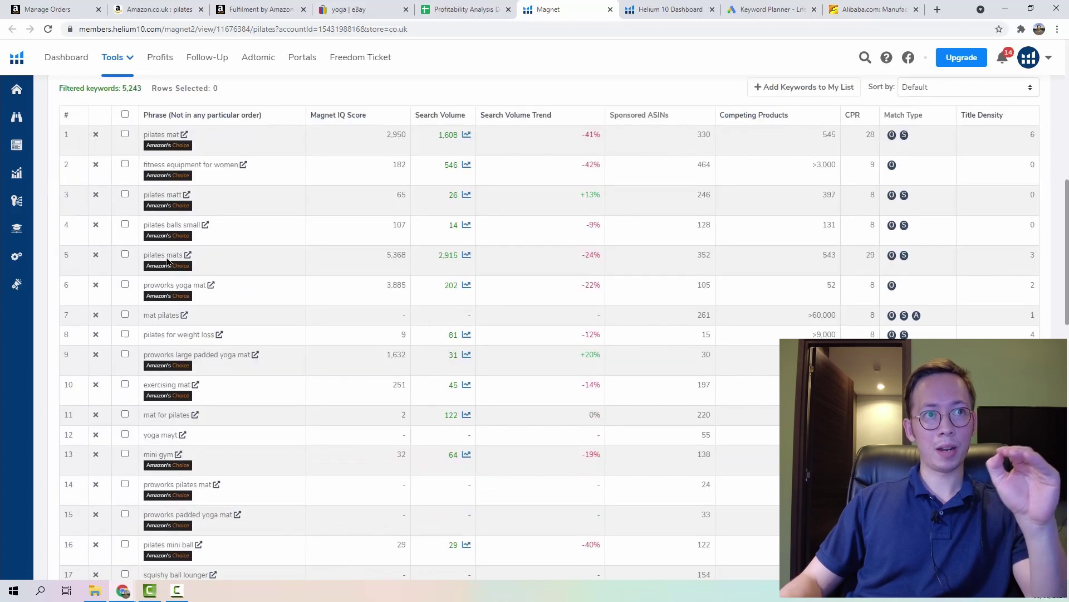
pyautogui.tripleClick(161, 135)
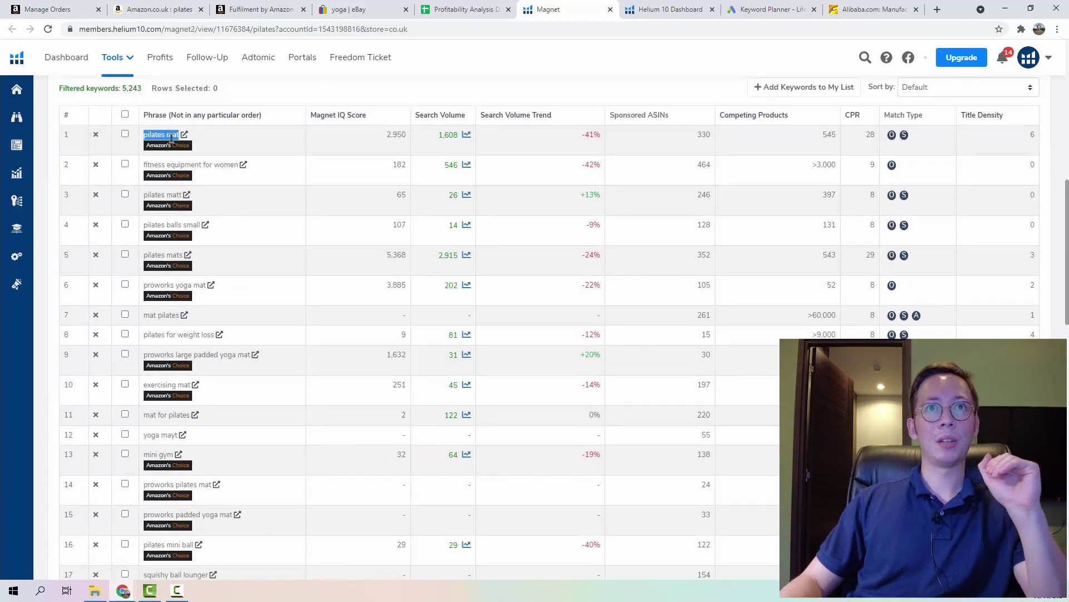
pyautogui.doubleClick(446, 134)
pyautogui.click(443, 134)
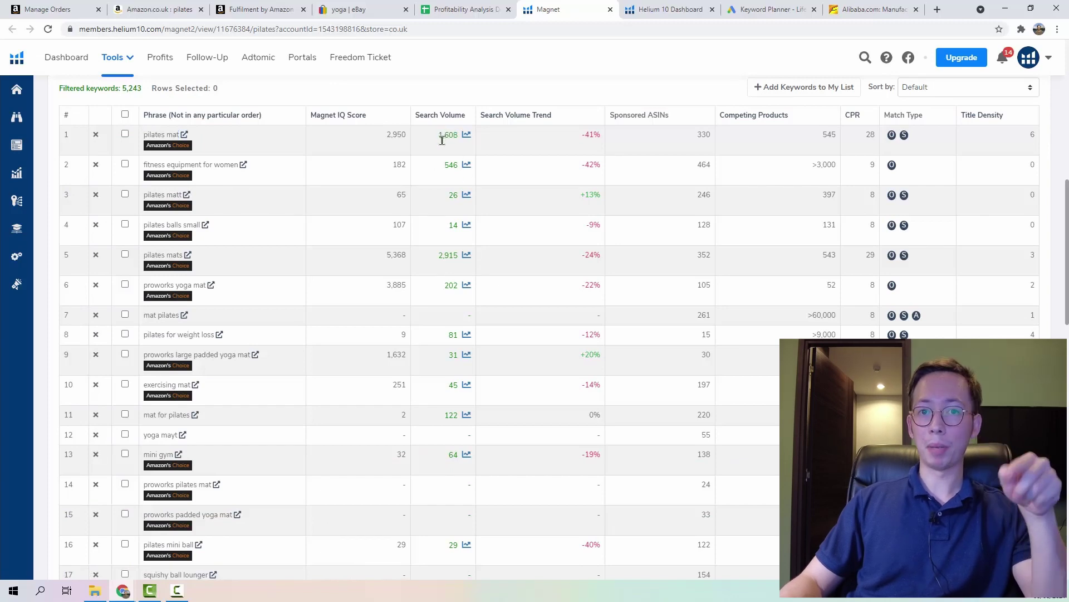
pyautogui.doubleClick(444, 136)
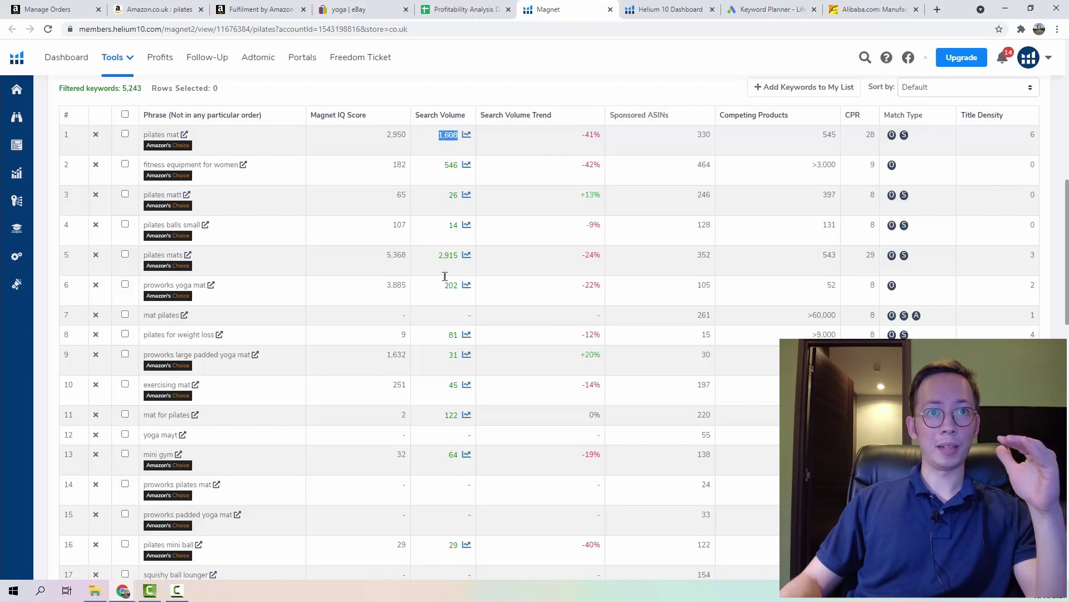
pyautogui.doubleClick(444, 133)
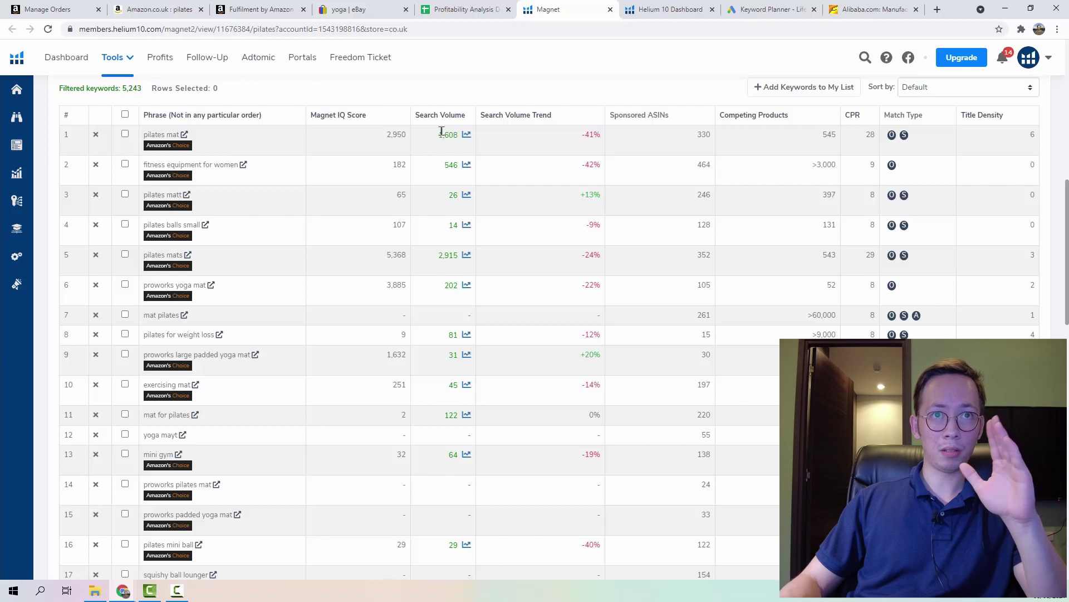
# - Check the CPR value of the keyword "pilates mat" in the keyword table
pyautogui.click(869, 138)
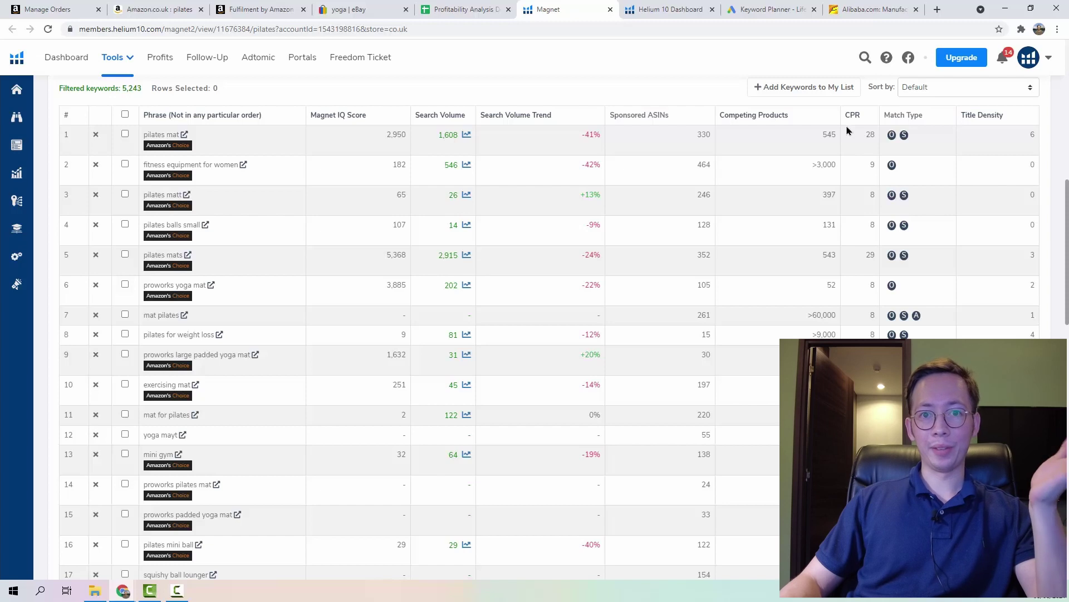
pyautogui.moveTo(847, 132)
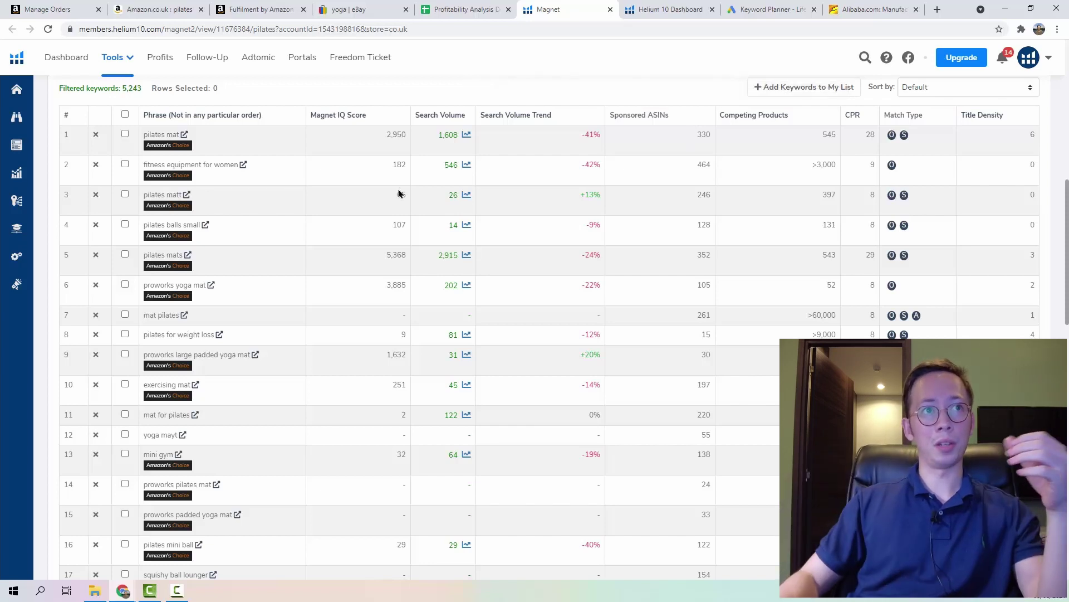
pyautogui.doubleClick(160, 134)
pyautogui.tripleClick(157, 134)
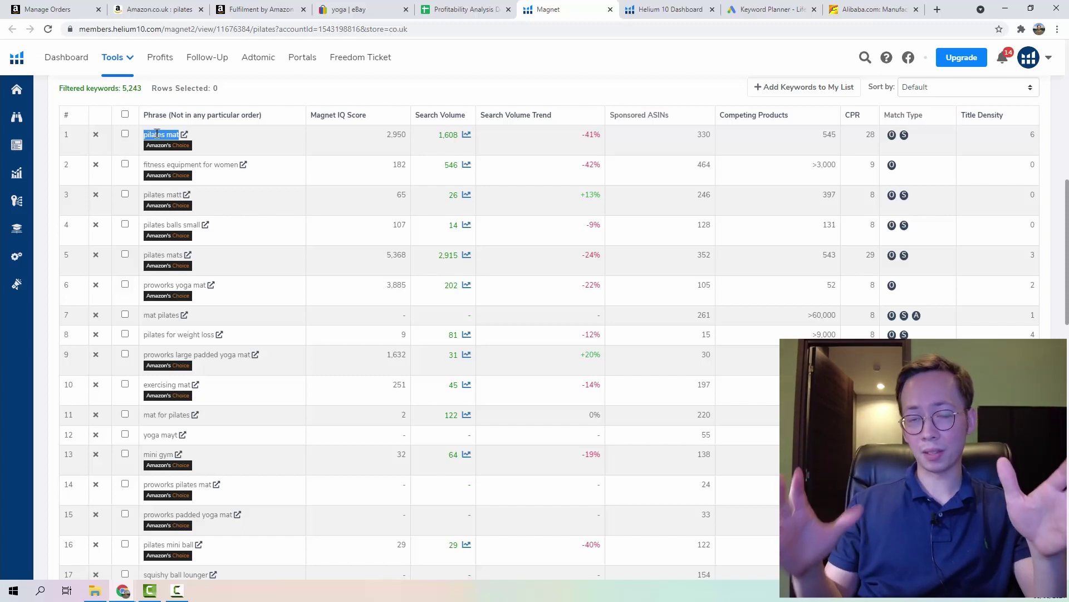
pyautogui.click(874, 140)
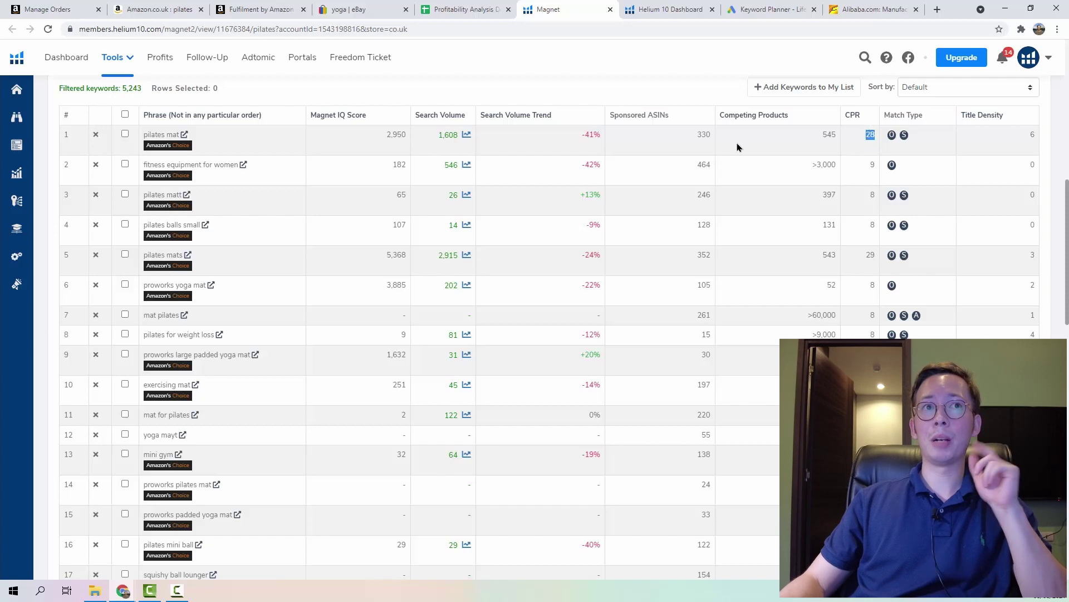
pyautogui.click(863, 139)
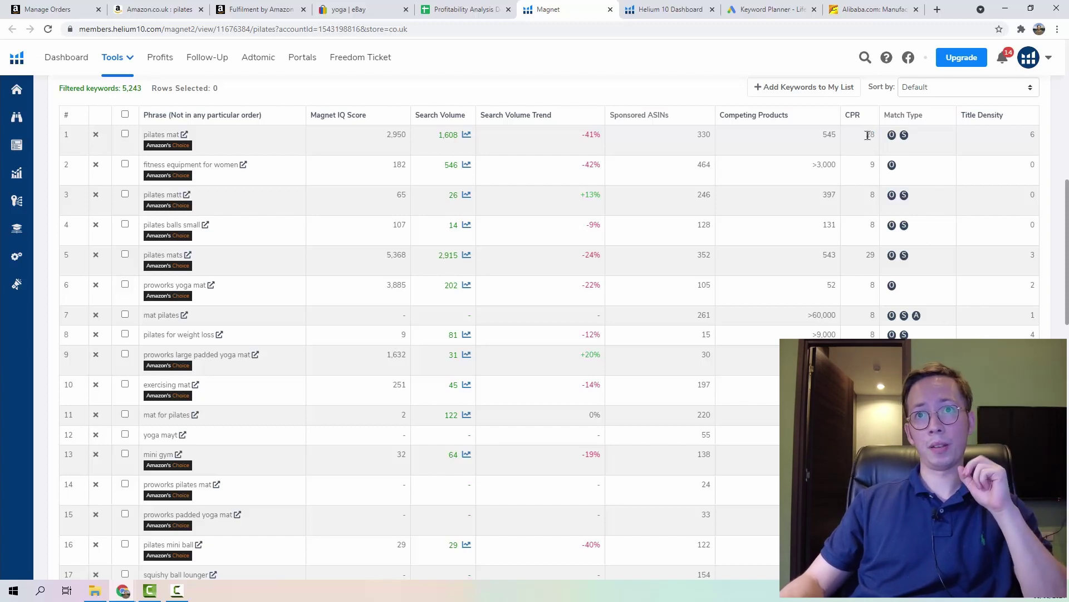
# - Examine the search volumes and CPR values of the "pilates" keywords down to the end of the table's first page
pyautogui.click(870, 135)
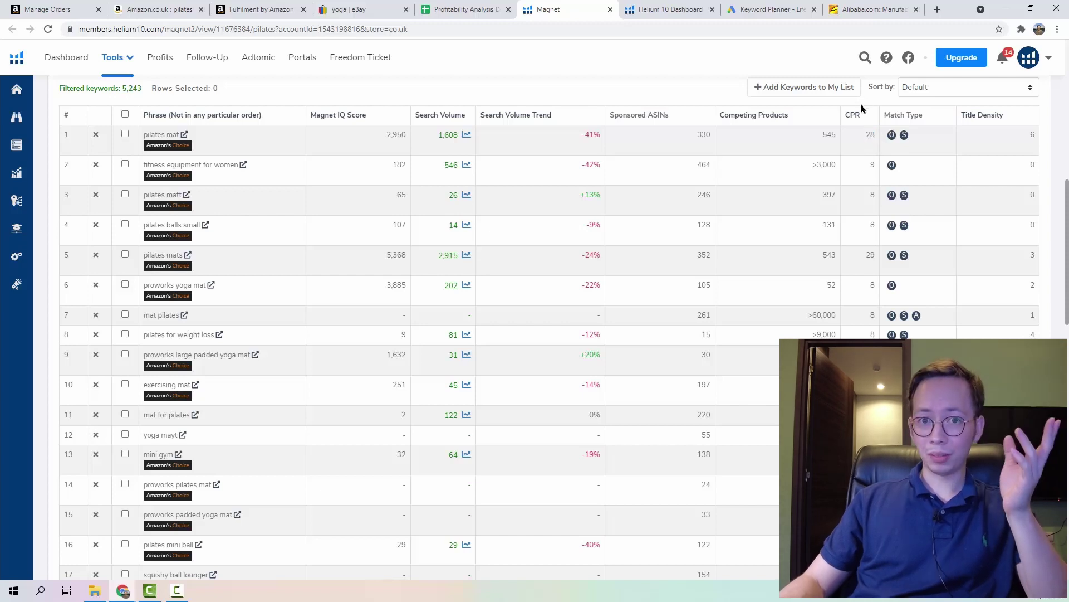
pyautogui.moveTo(865, 117)
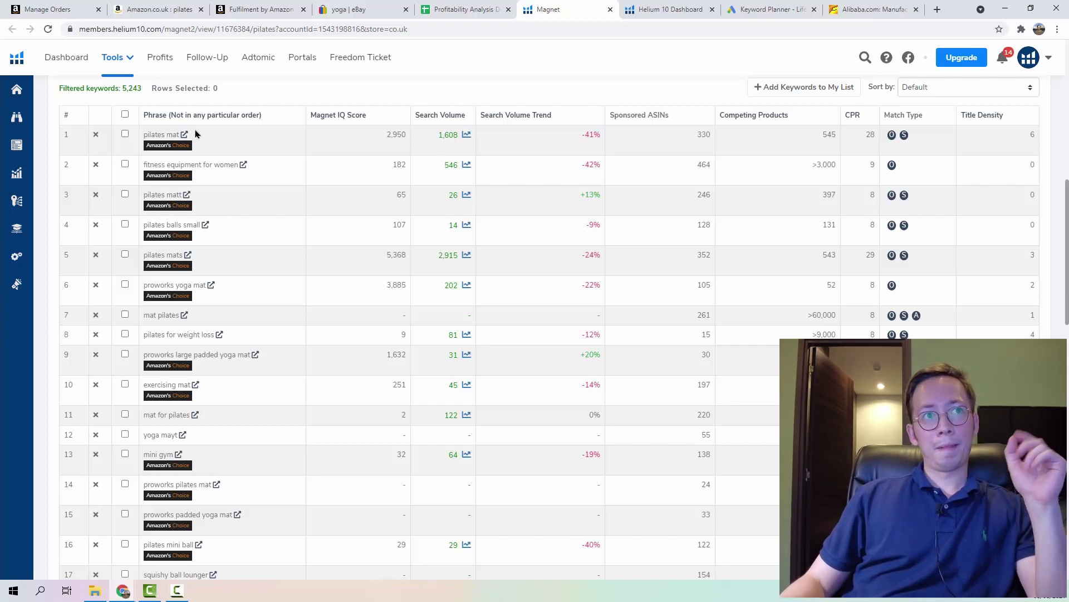
pyautogui.scroll(-1, 189, 173)
pyautogui.scroll(3, 184, 215)
pyautogui.scroll(-2, 218, 335)
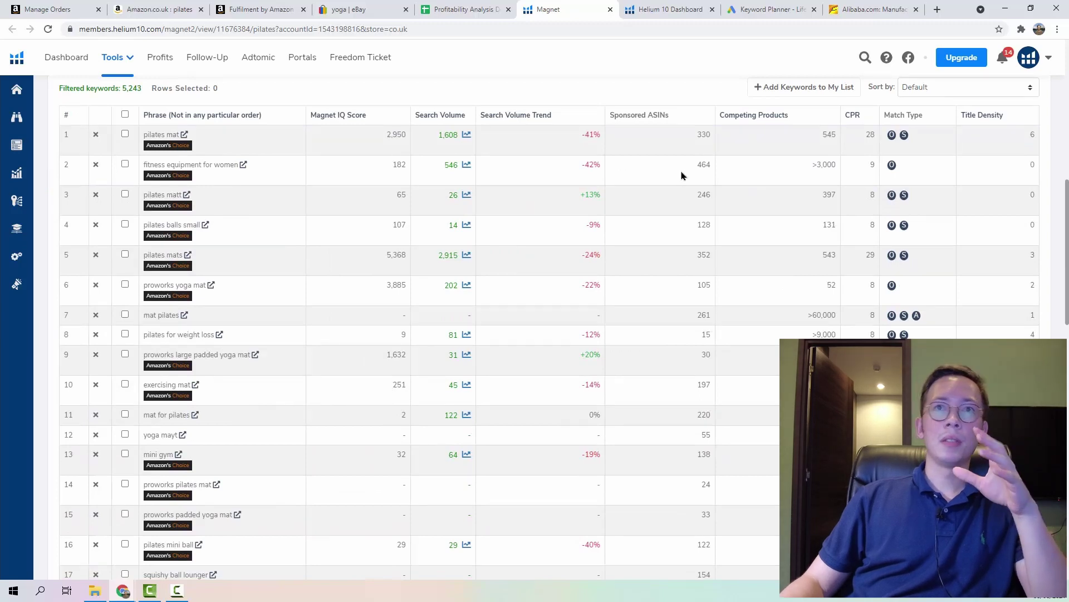
pyautogui.scroll(-2, 225, 244)
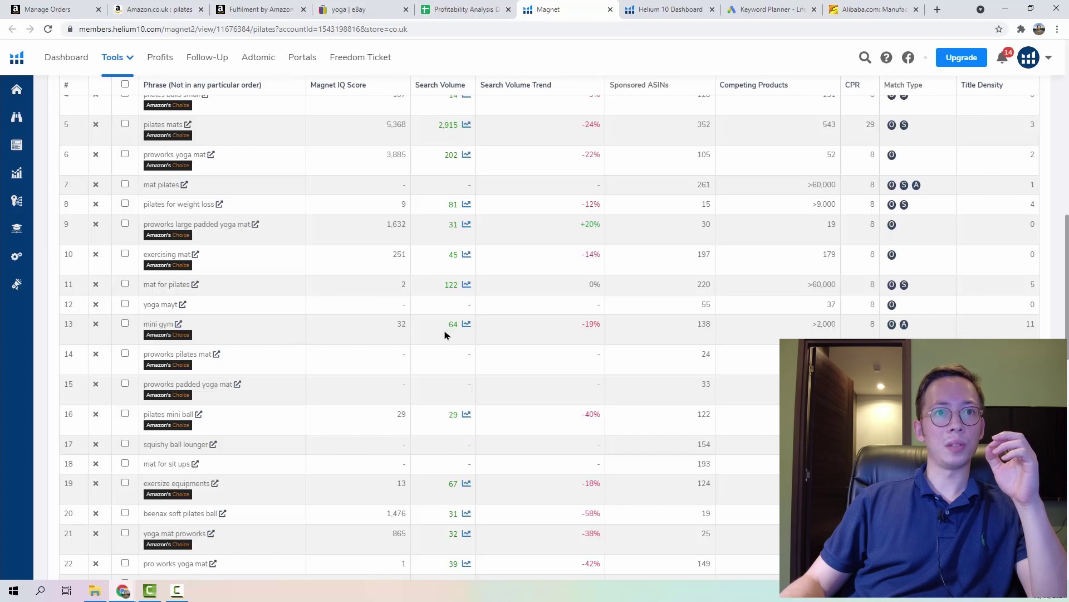
pyautogui.scroll(-10, 445, 335)
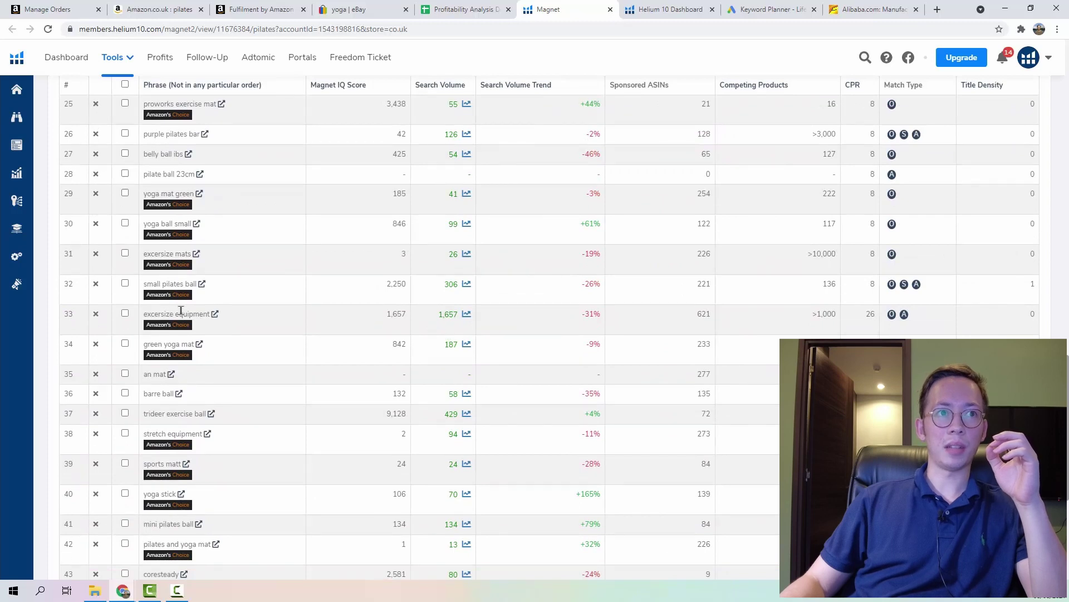
pyautogui.scroll(-1, 436, 313)
pyautogui.scroll(-2, 436, 313)
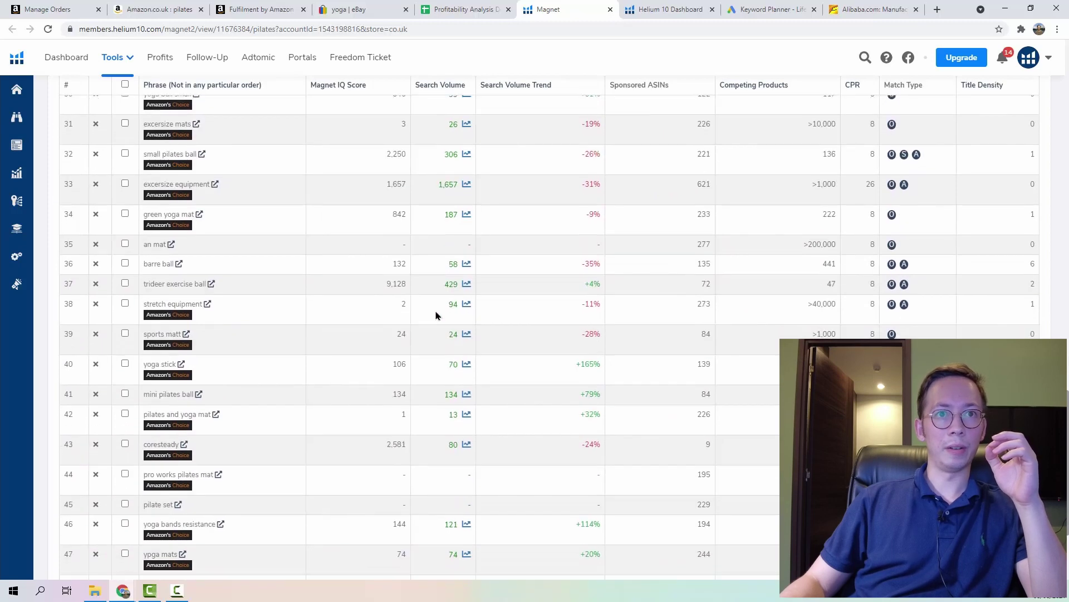
pyautogui.scroll(-1, 436, 315)
pyautogui.scroll(-1, 436, 316)
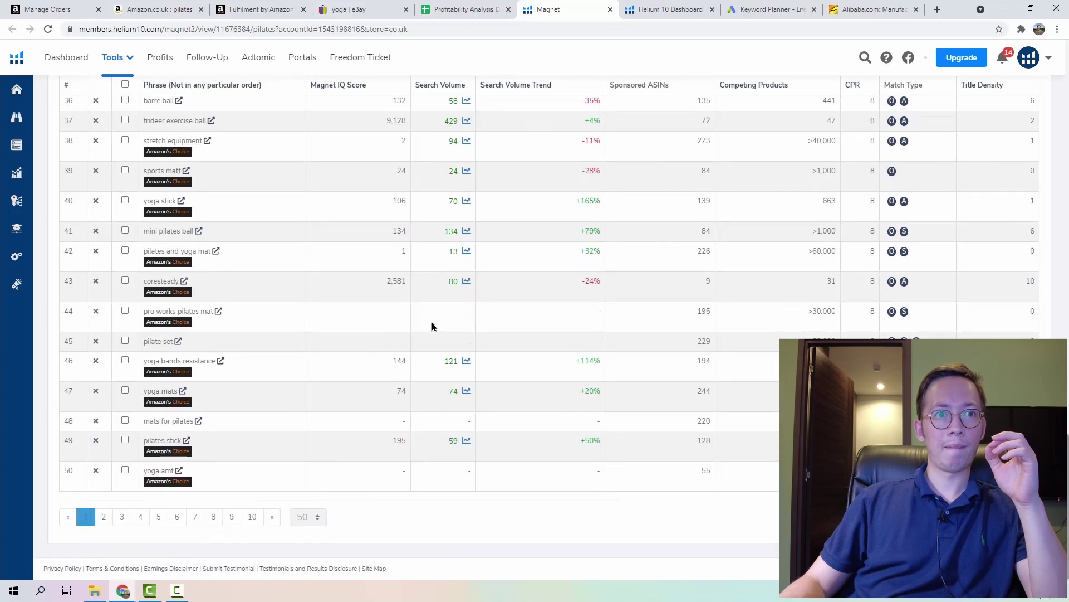
# - Try to sort the keyword table by search volume
pyautogui.scroll(20, 437, 316)
pyautogui.scroll(-6, 434, 291)
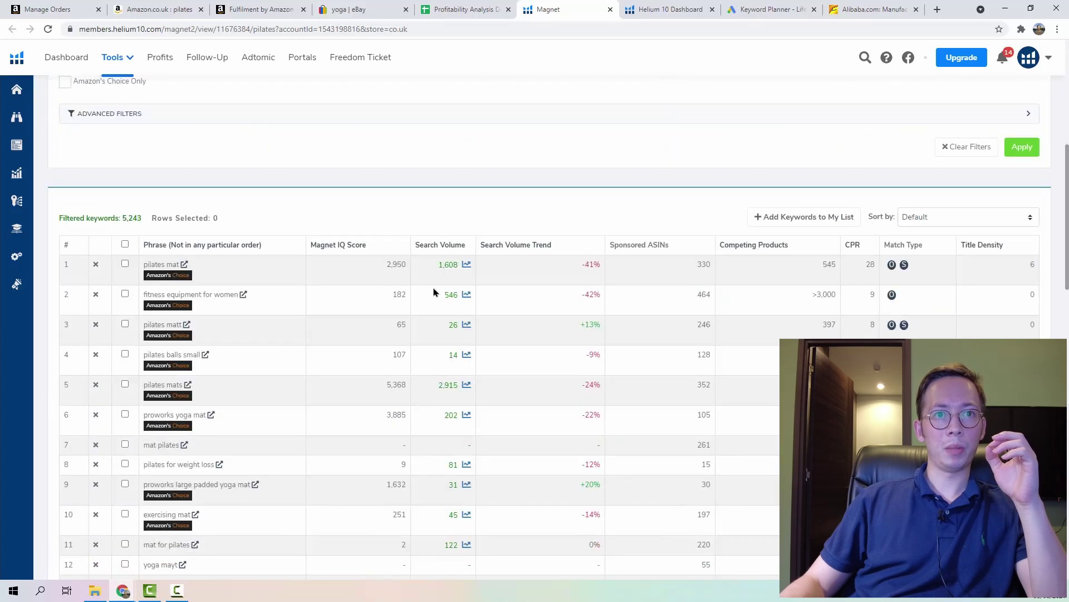
pyautogui.click(437, 251)
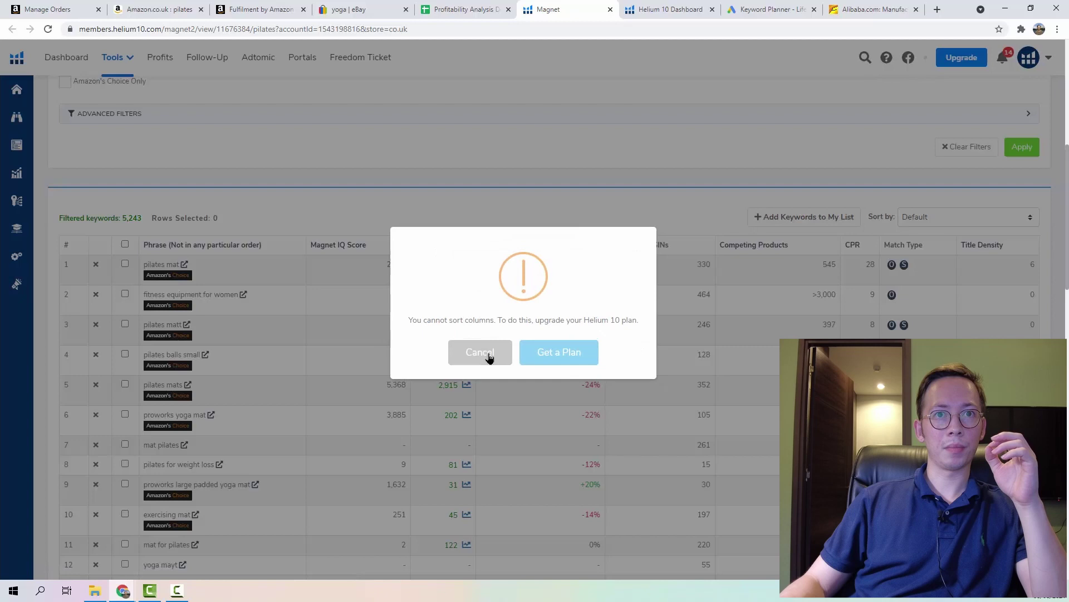
pyautogui.click(483, 356)
# - Look through the unsorted first page of keywords again for relevant phrases and their search volumes
pyautogui.scroll(-20, 476, 359)
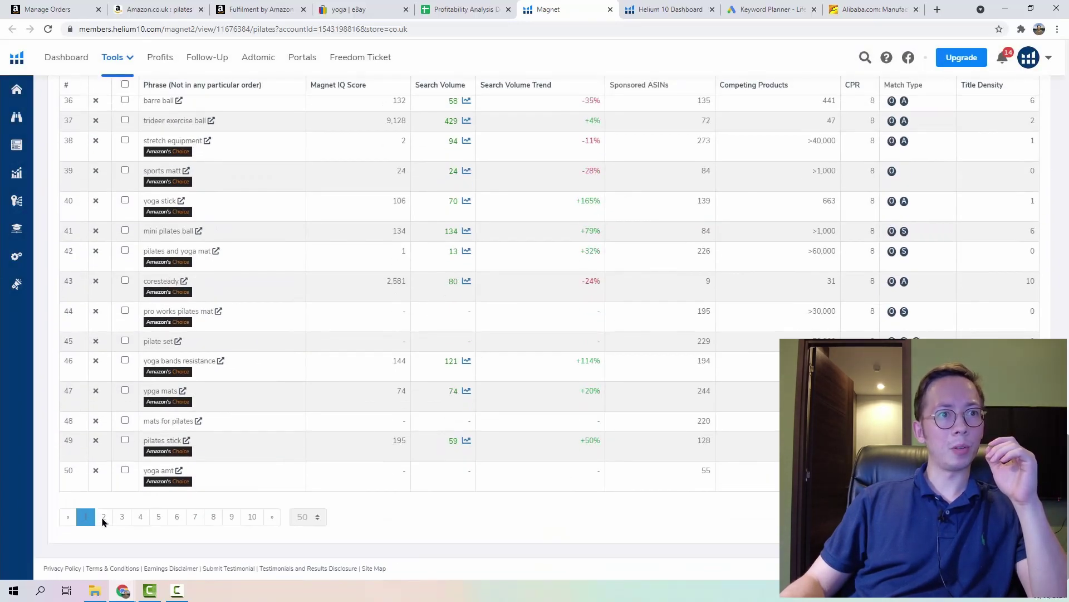
pyautogui.scroll(12, 329, 441)
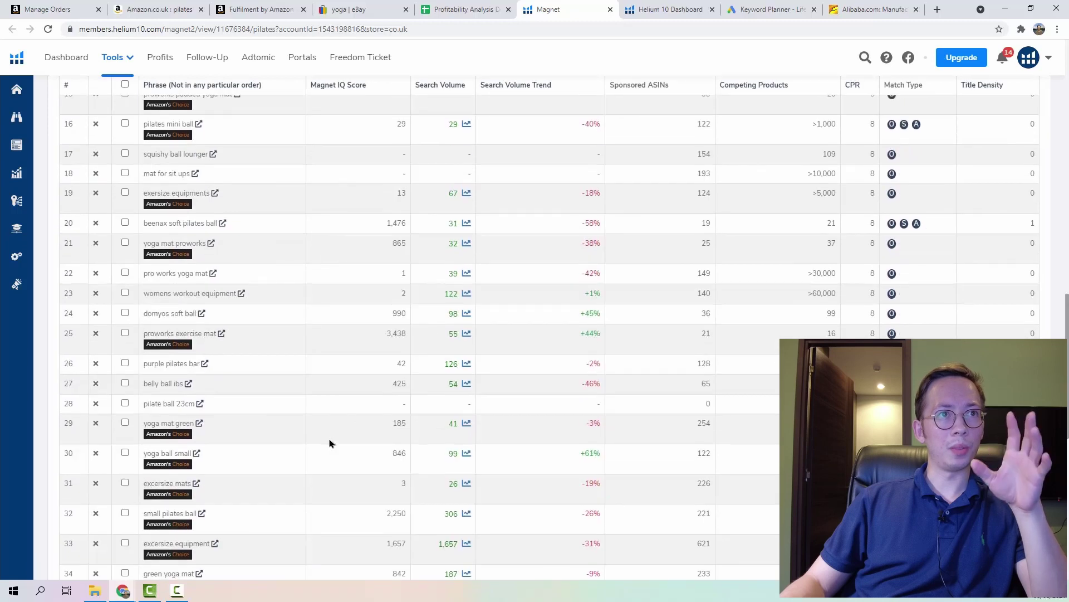
pyautogui.scroll(6, 330, 443)
pyautogui.scroll(-2, 331, 442)
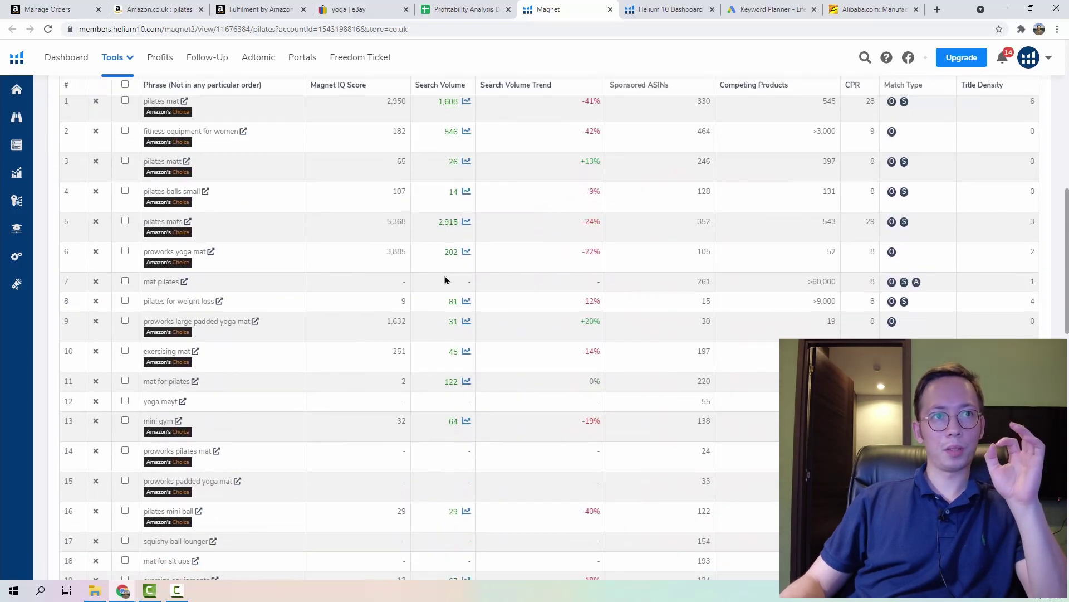
pyautogui.scroll(-4, 440, 294)
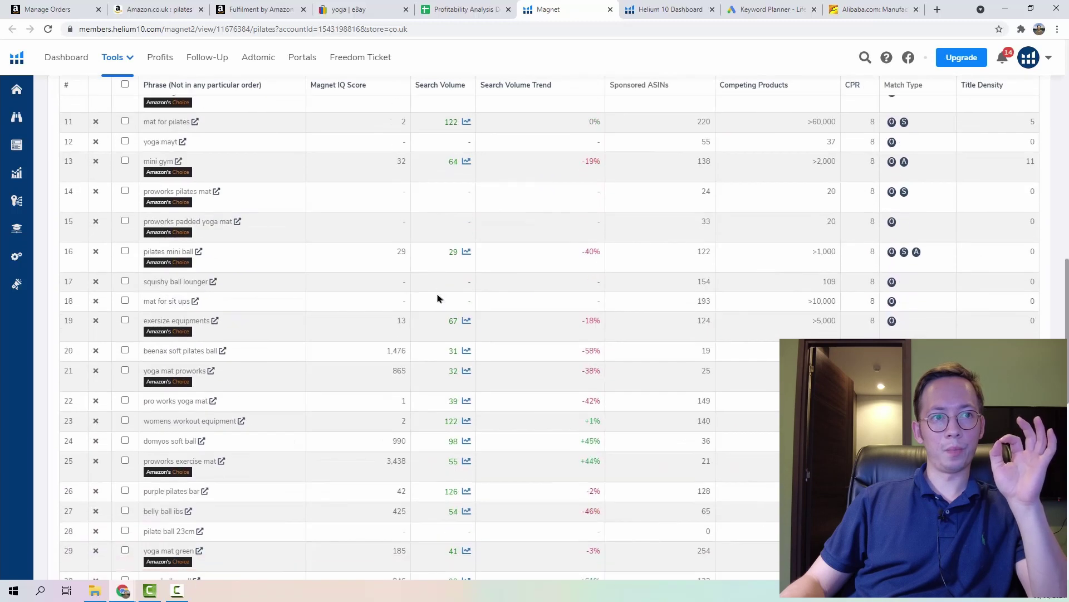
pyautogui.scroll(6, 437, 300)
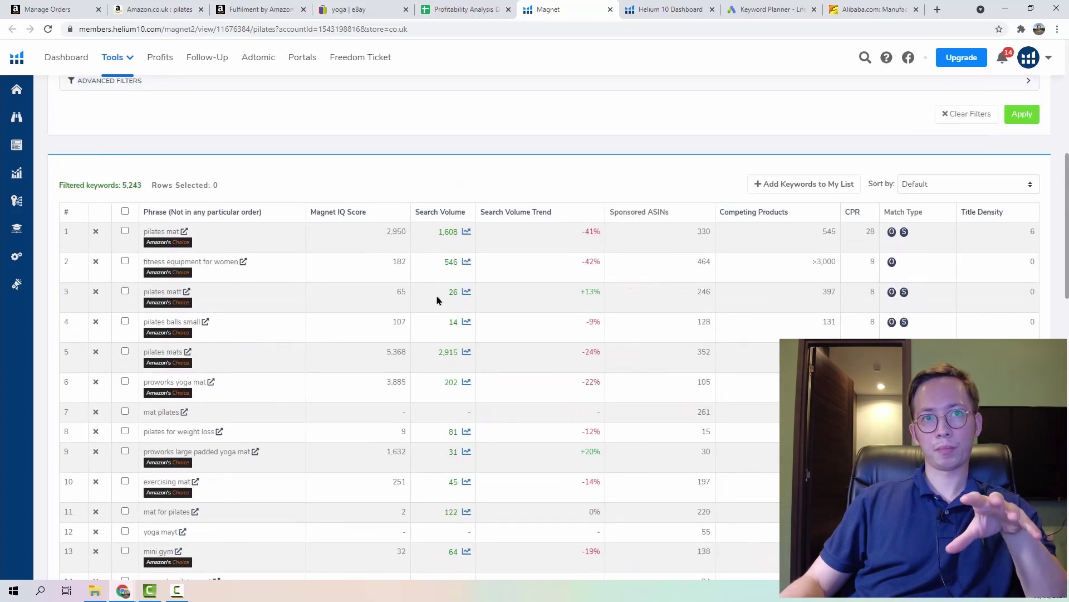
# - Compare the CPR values of the keywords "pilates mat" and "pilates matt"
pyautogui.doubleClick(871, 232)
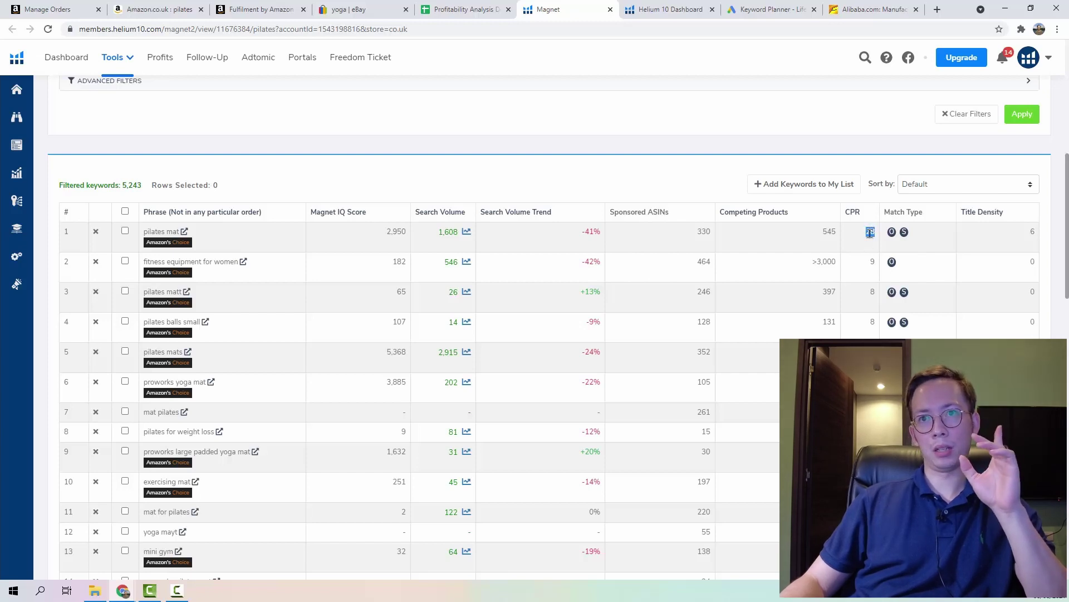
pyautogui.click(874, 286)
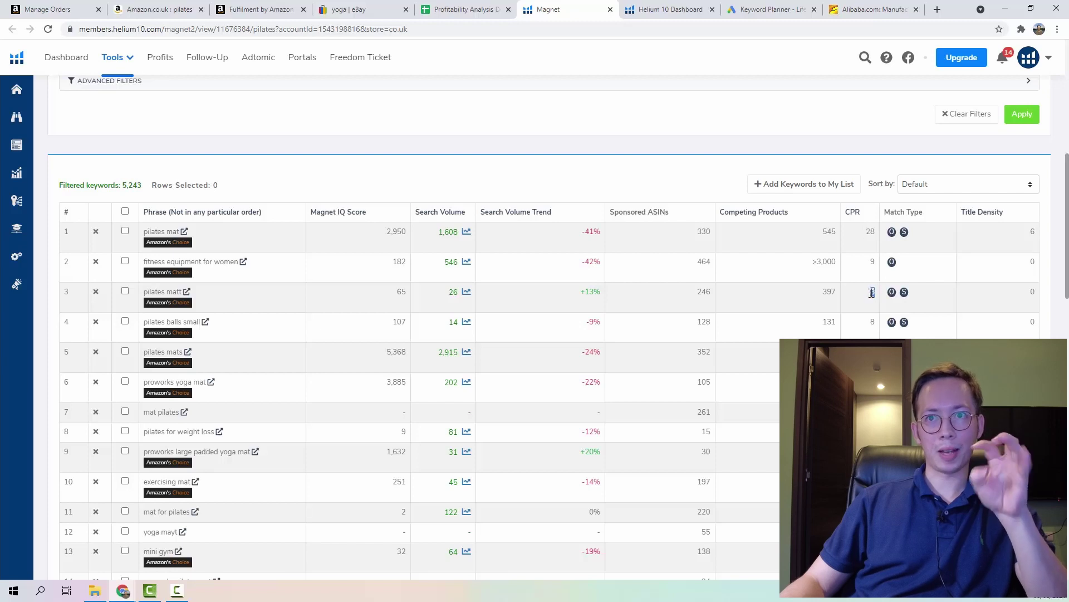
pyautogui.doubleClick(873, 290)
pyautogui.click(875, 302)
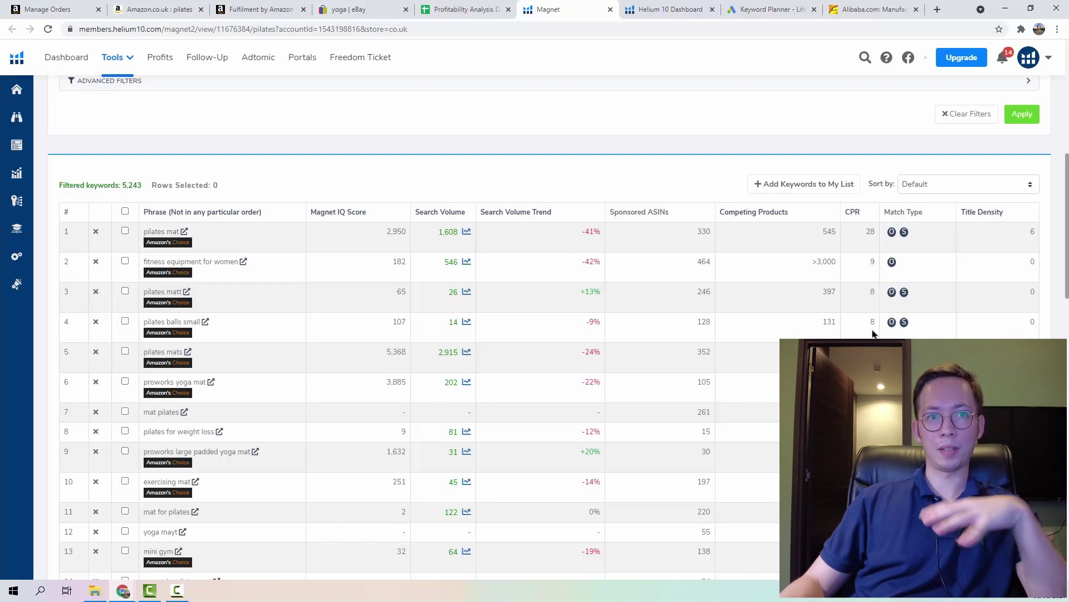
pyautogui.scroll(-2, 873, 333)
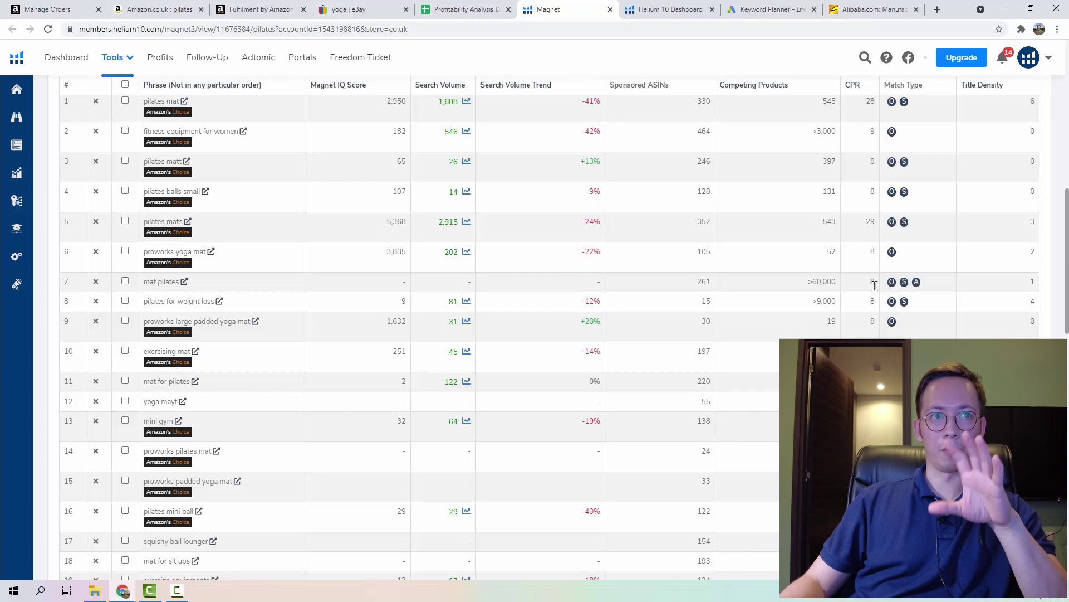
pyautogui.scroll(2, 874, 251)
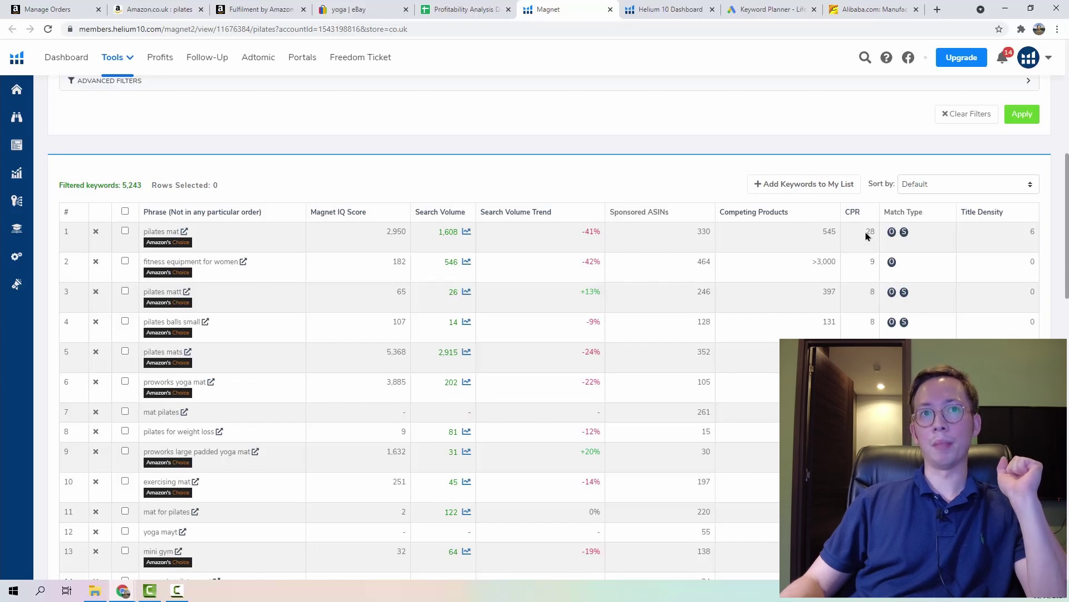
# - Examine the metrics of the keyword "exercising mat" from its IQ score through to its CPR
pyautogui.scroll(-2, 548, 334)
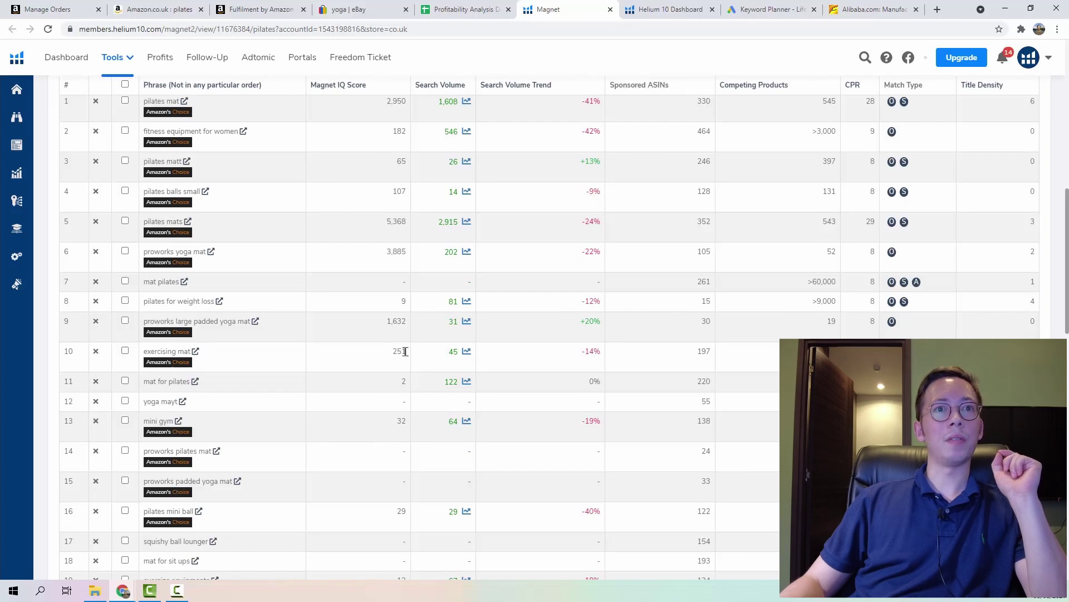
pyautogui.moveTo(405, 351); pyautogui.dragTo(808, 352)
pyautogui.click(807, 352)
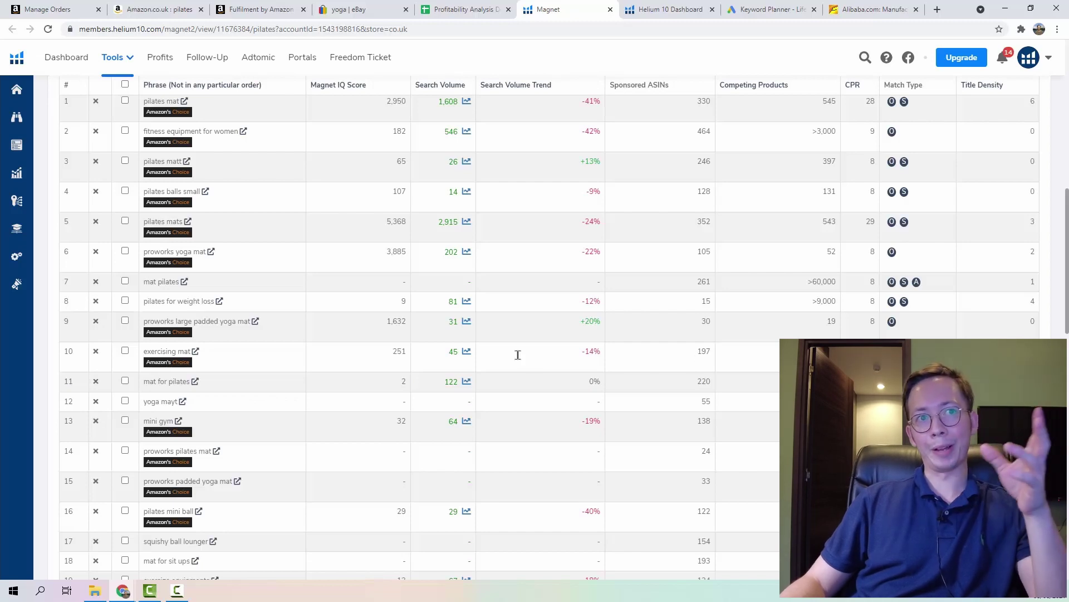
pyautogui.scroll(2, 210, 233)
pyautogui.scroll(-4, 209, 233)
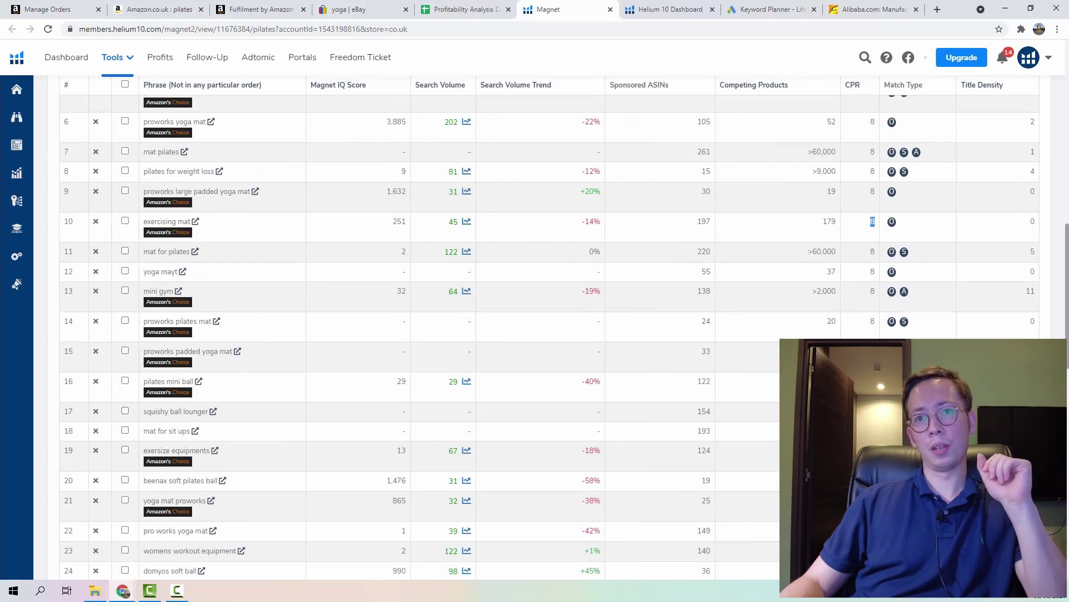
pyautogui.click(872, 223)
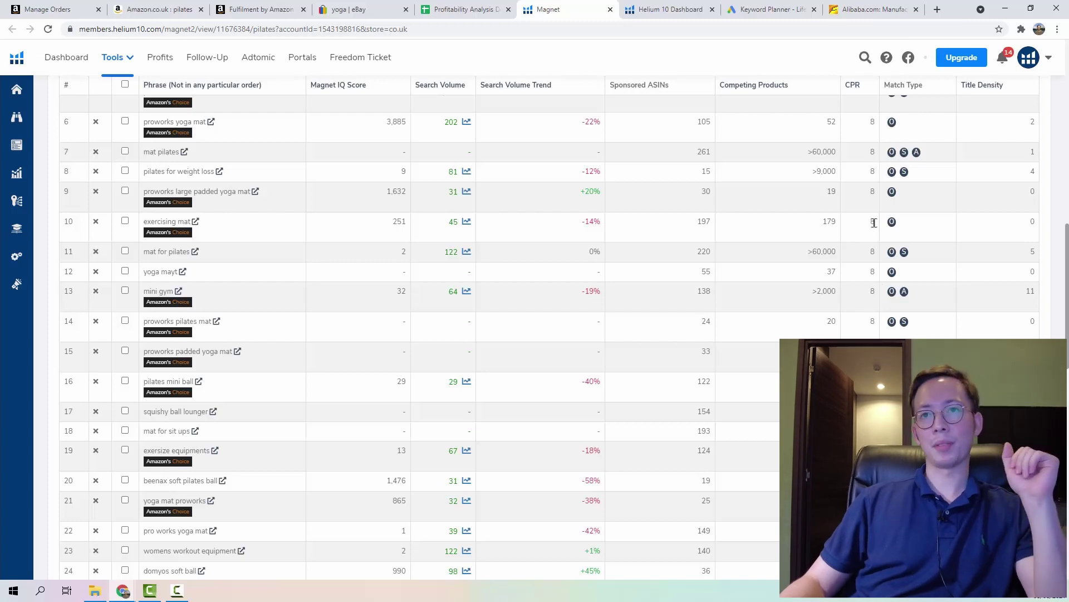
# - Check the CPR of the keyword "mat for pilates" against that of "exercising mat"
pyautogui.tripleClick(167, 252)
pyautogui.doubleClick(872, 252)
pyautogui.click(872, 255)
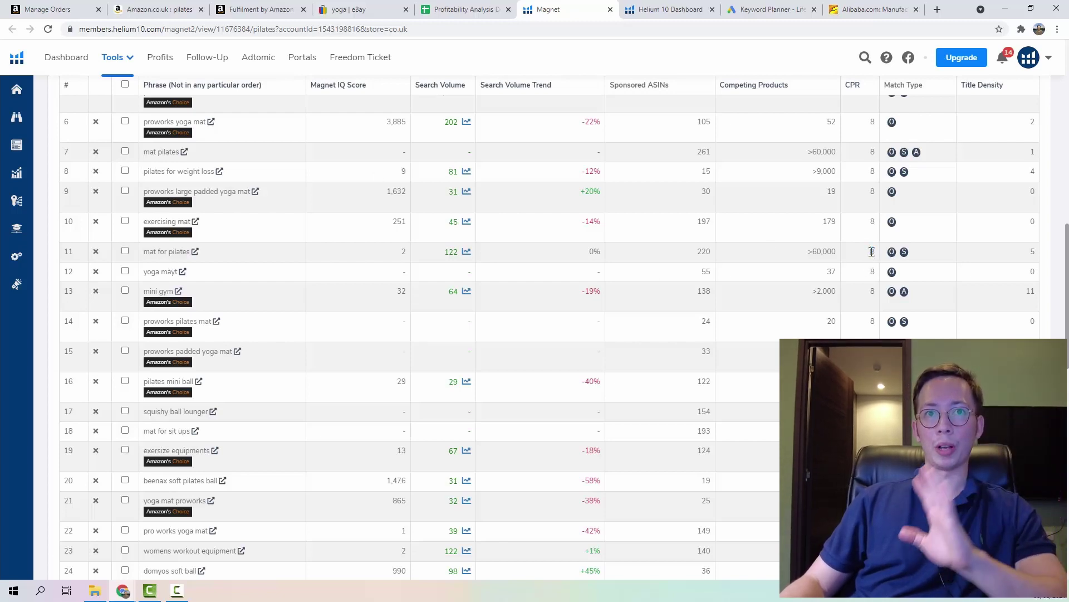
pyautogui.doubleClick(872, 223)
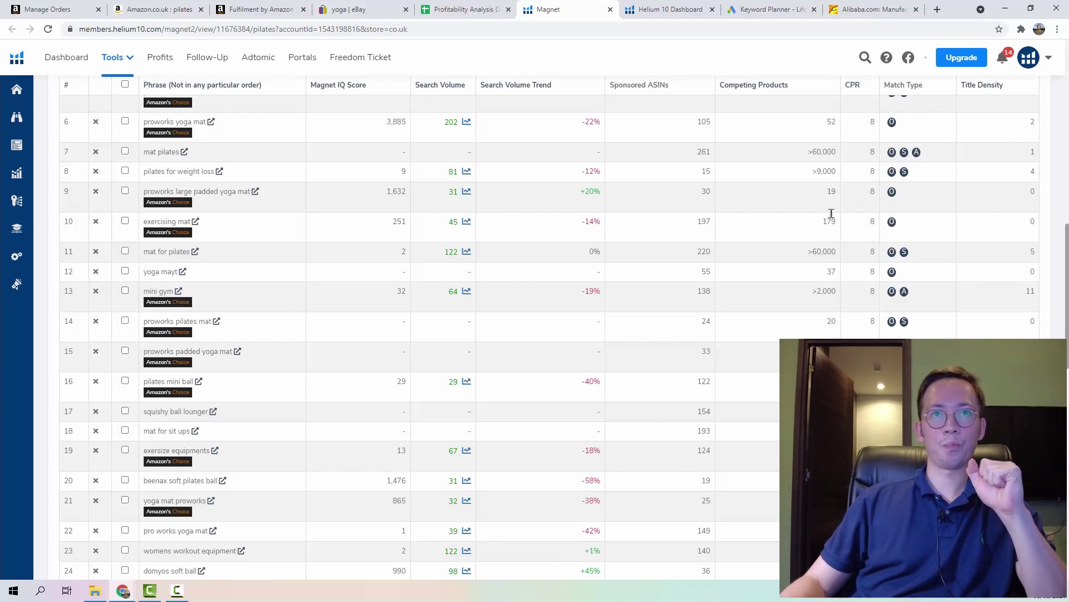
pyautogui.scroll(2, 831, 213)
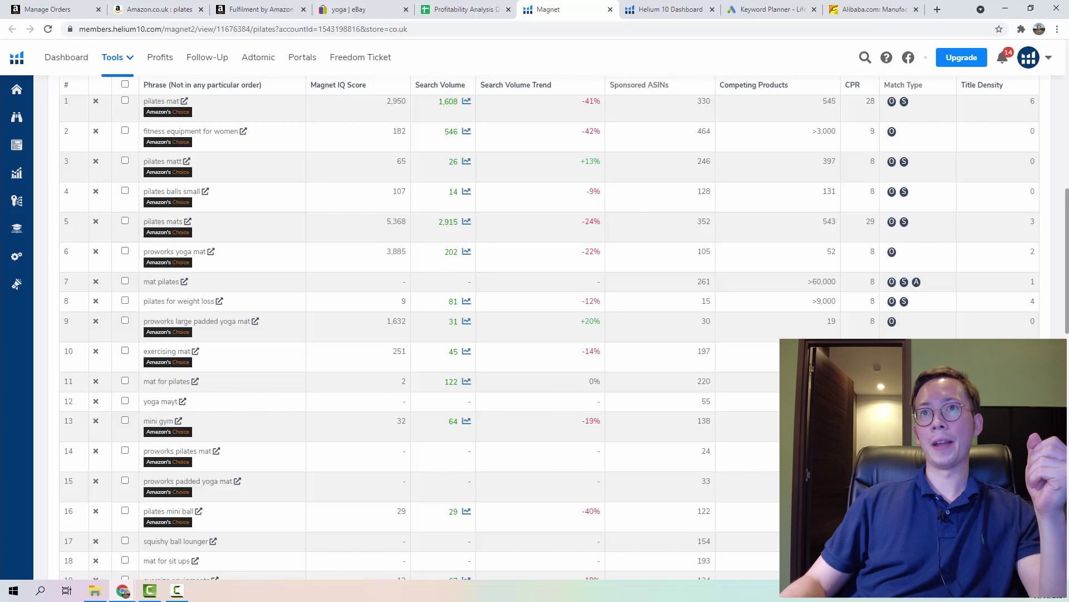
pyautogui.scroll(5, 861, 138)
pyautogui.scroll(-3, 867, 245)
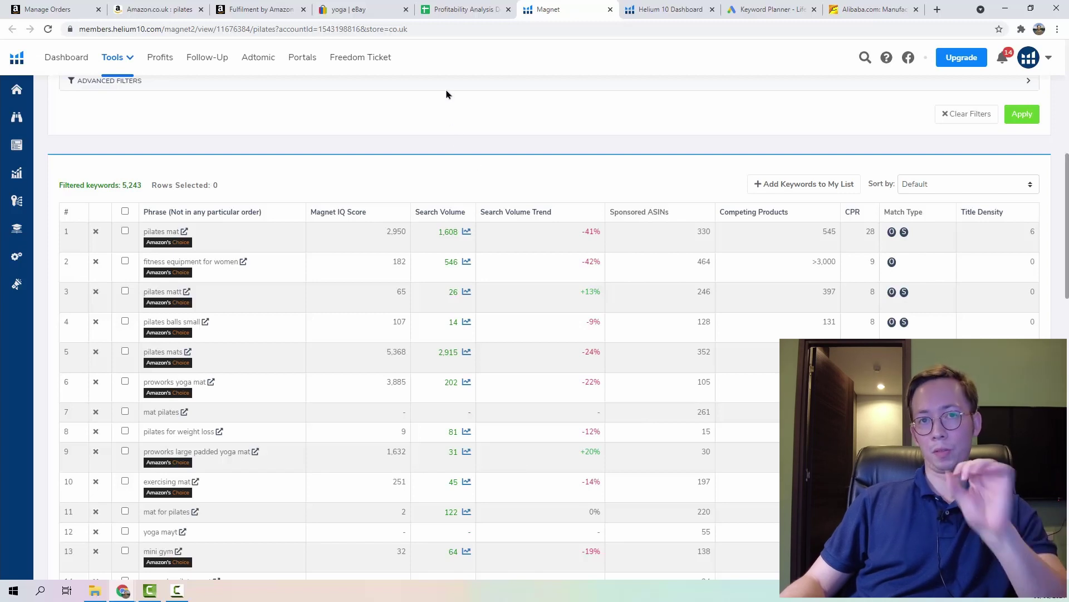
# - Switch to the Google Ads Keyword Planner and dismiss the suggestion banner
pyautogui.click(771, 10)
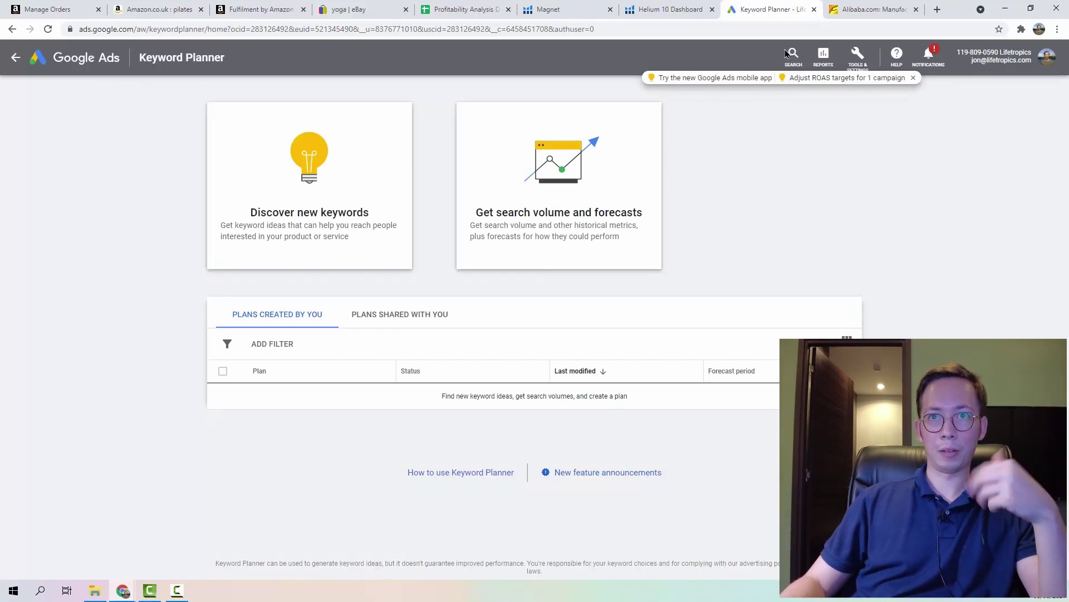
pyautogui.click(858, 54)
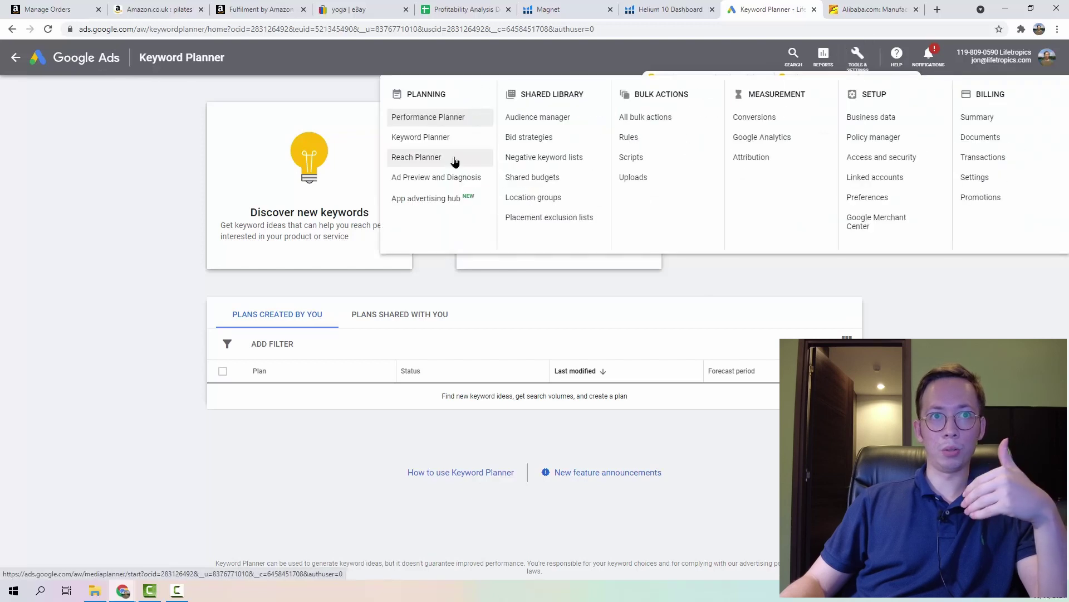
pyautogui.click(983, 274)
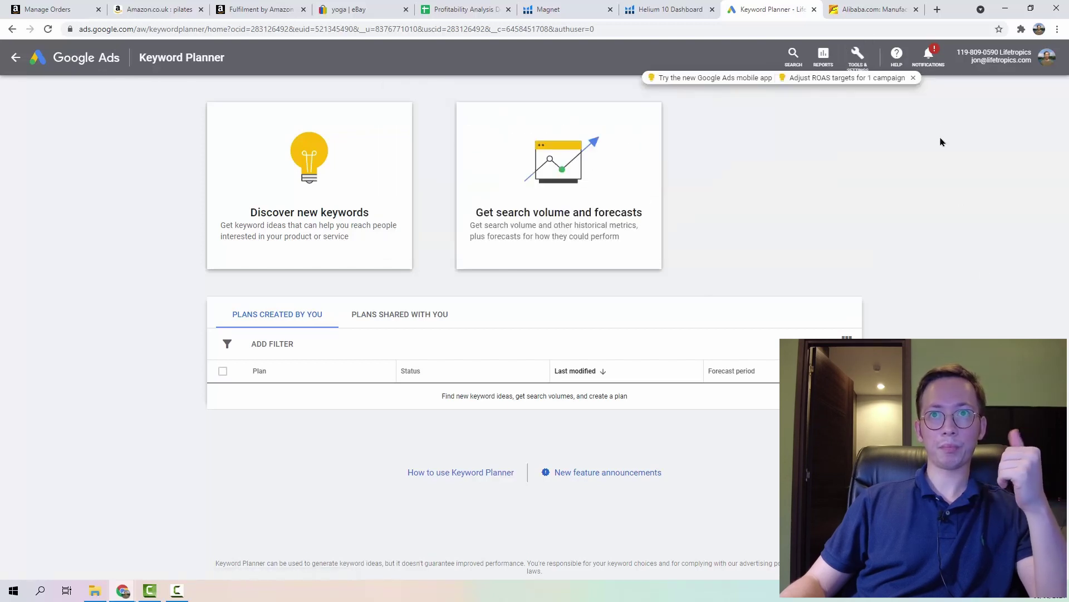
pyautogui.click(914, 79)
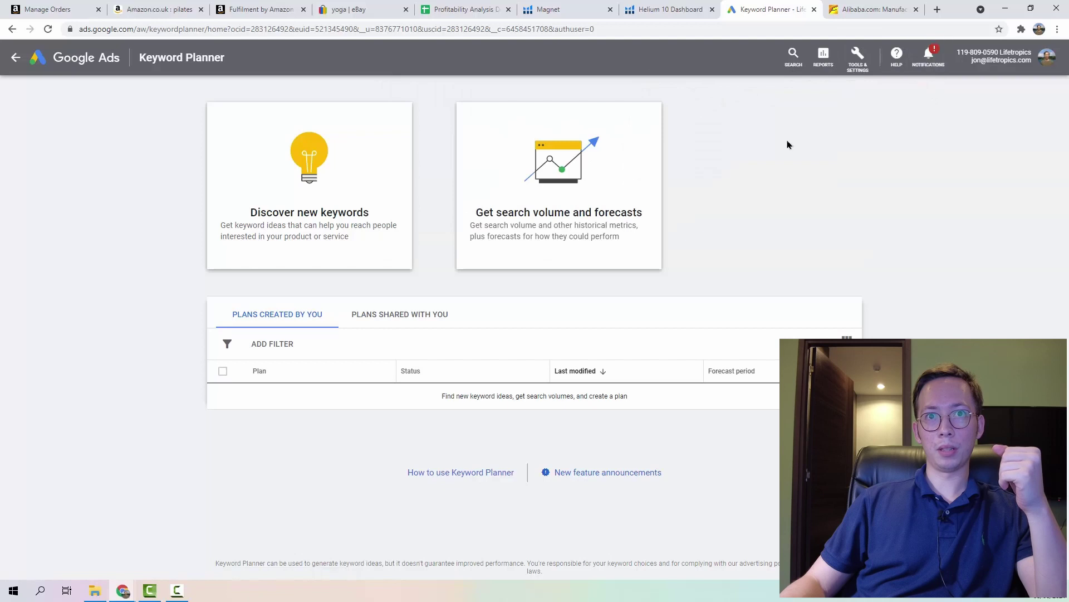
# - Enter the keywords "pilates mat", "pilates cork mat", "yoga mat" and "yoga cork mat" for a search volume and forecast lookup
pyautogui.click(548, 208)
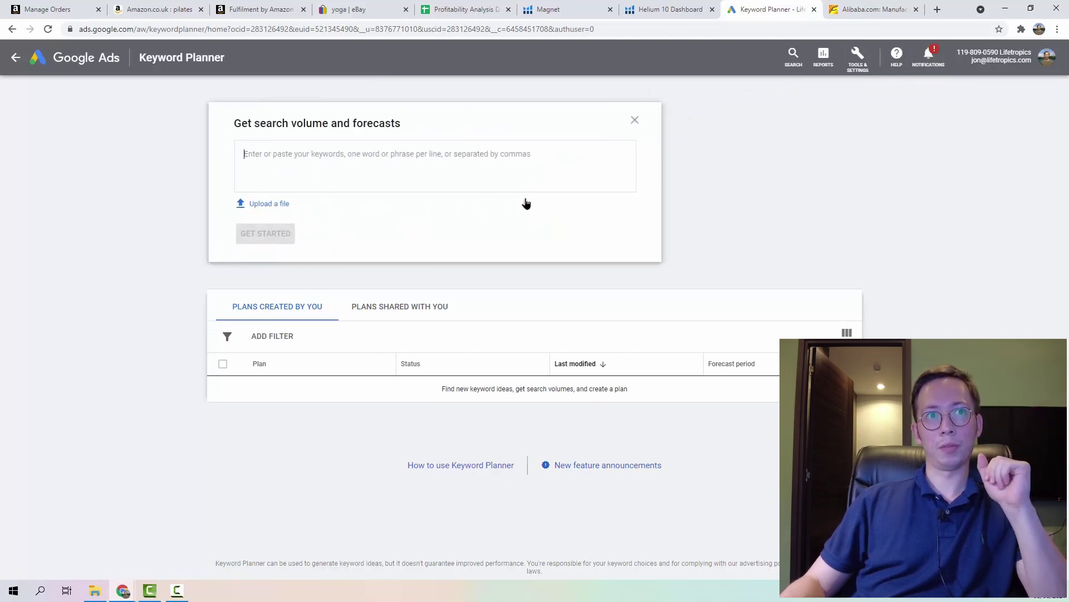
pyautogui.write('pilates mat')
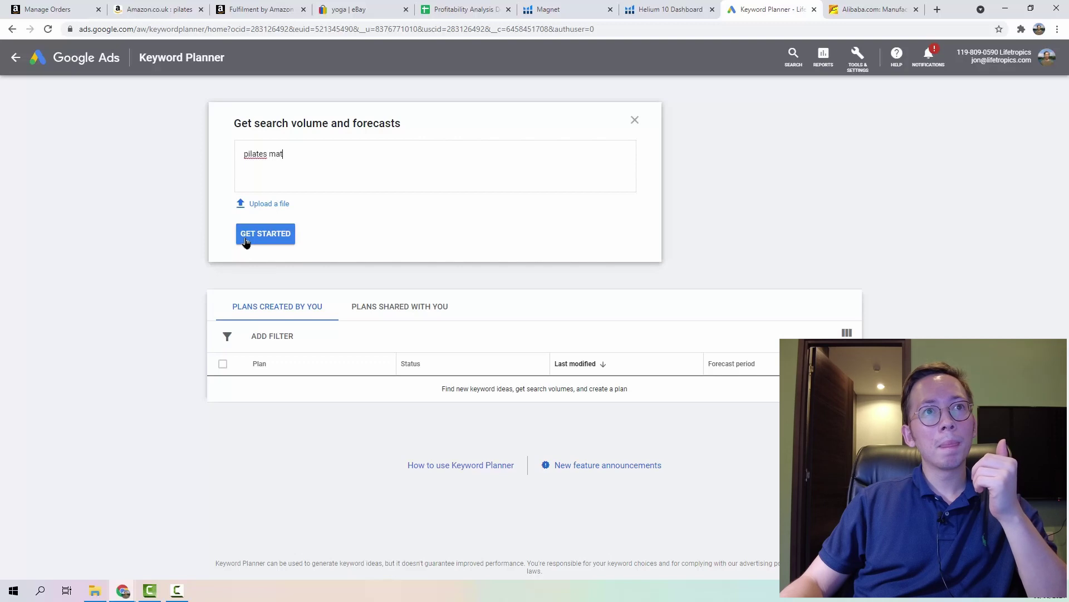
pyautogui.press('Return')
pyautogui.write('pilates cork mat')
pyautogui.press('Return')
pyautogui.write('yoga mat')
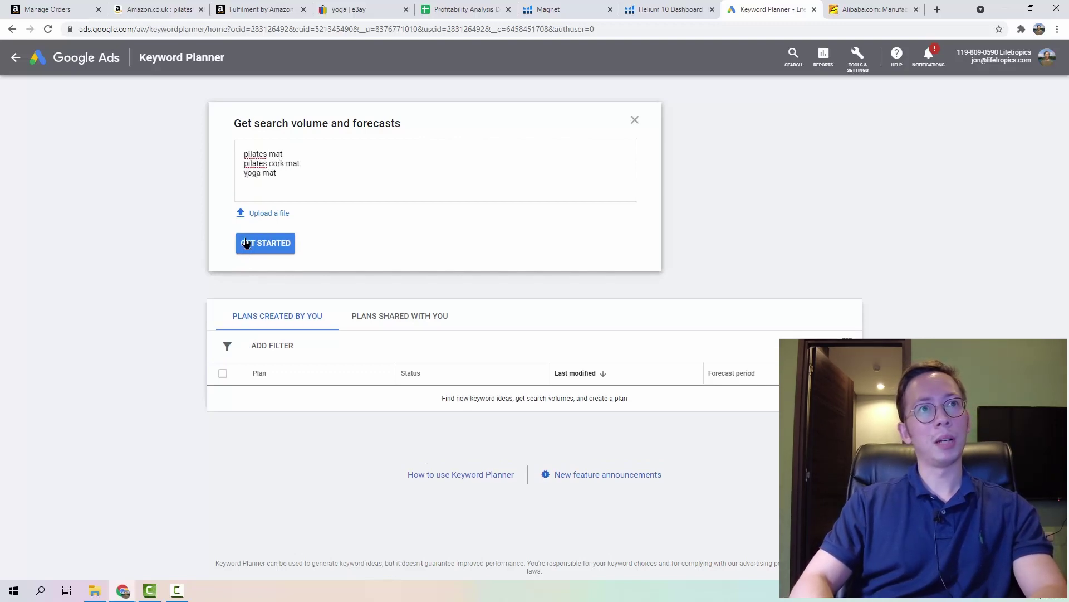
pyautogui.press('Return')
pyautogui.write('yoga cork mat')
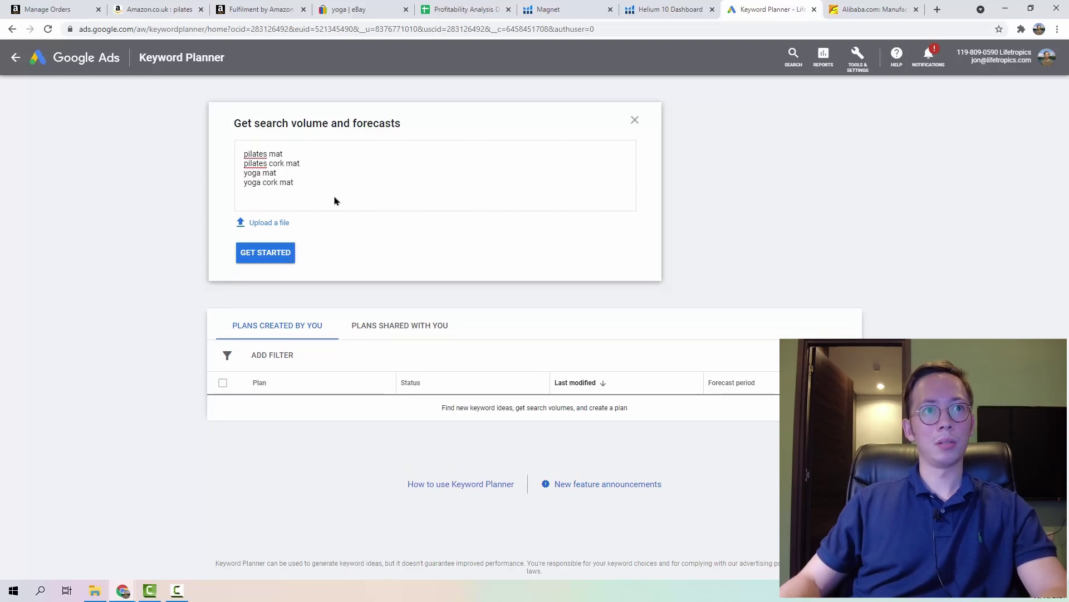
# - Generate the keyword plan from the entered keywords and check the average monthly searches for "yoga mat"
pyautogui.hotkey('ctrl', 'a')
pyautogui.click(299, 180)
pyautogui.hotkey('ctrl', 'a')
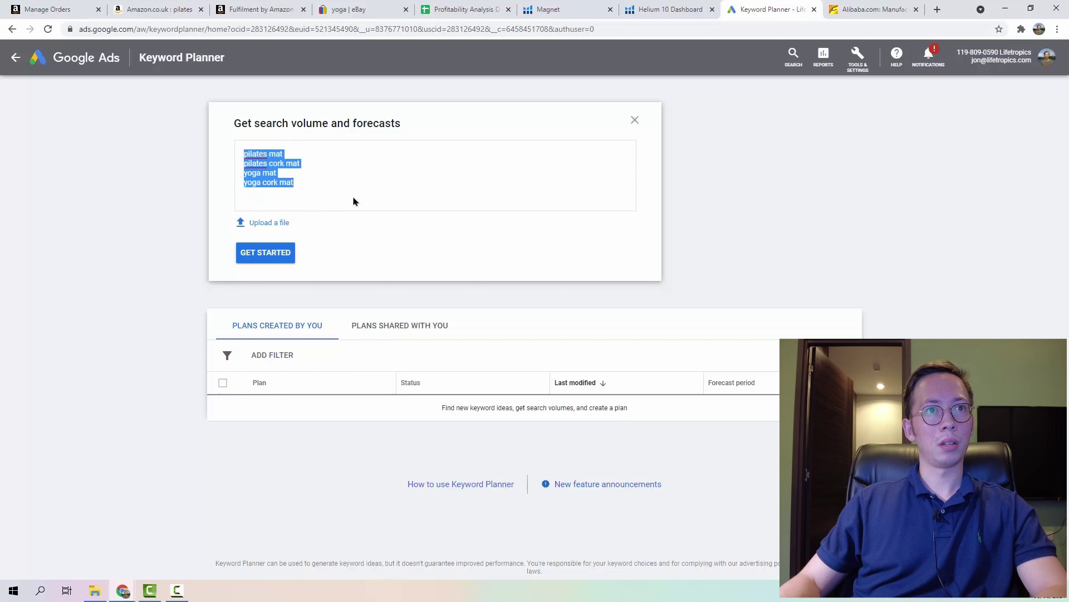
pyautogui.click(284, 202)
pyautogui.click(284, 248)
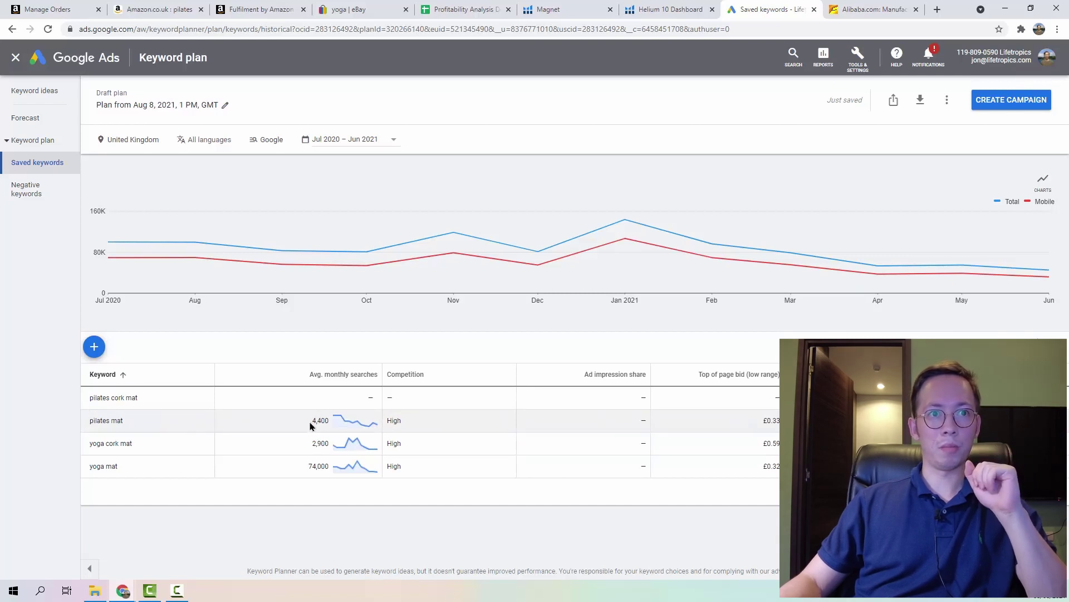
pyautogui.moveTo(309, 467); pyautogui.dragTo(321, 463)
pyautogui.doubleClick(322, 463)
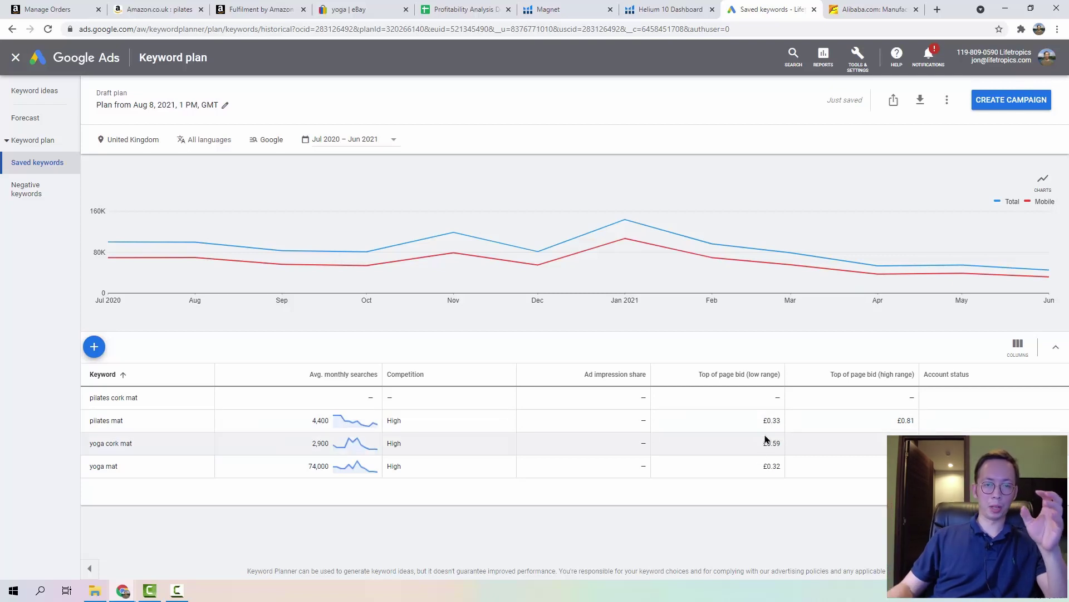
# - Search Google for "yoga mat" in a new browser tab and inspect the sponsored product ads
pyautogui.click(938, 10)
pyautogui.write('yog')
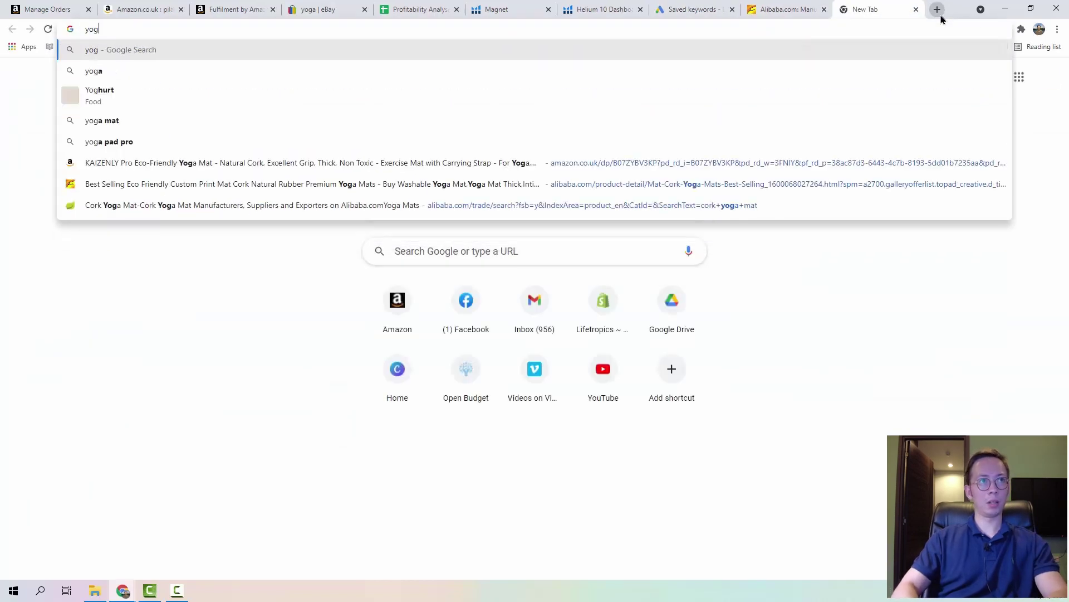
pyautogui.write('a mat')
pyautogui.press('Return')
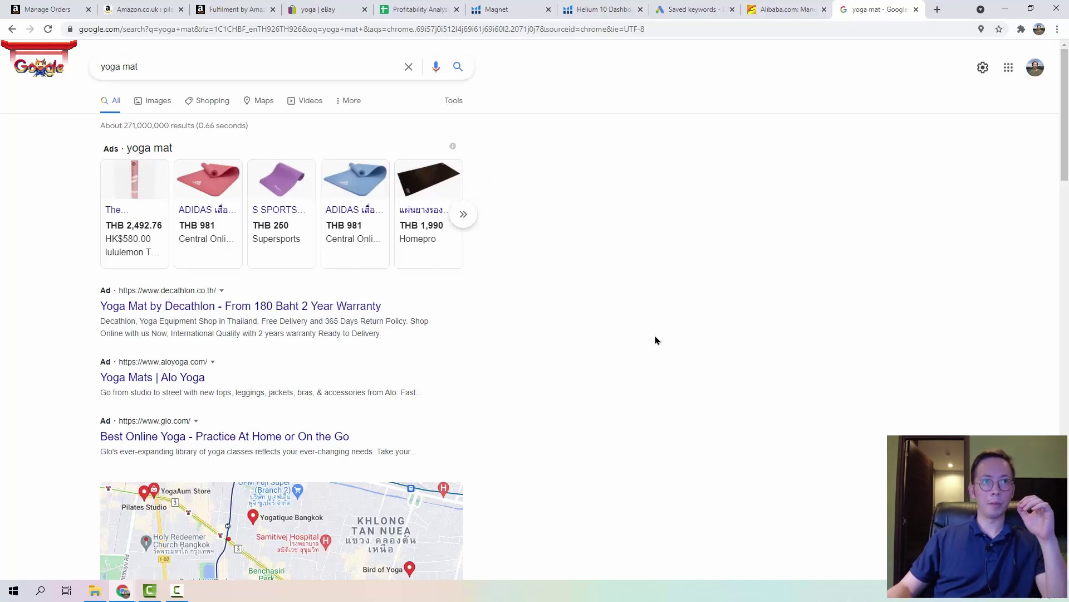
pyautogui.moveTo(215, 189)
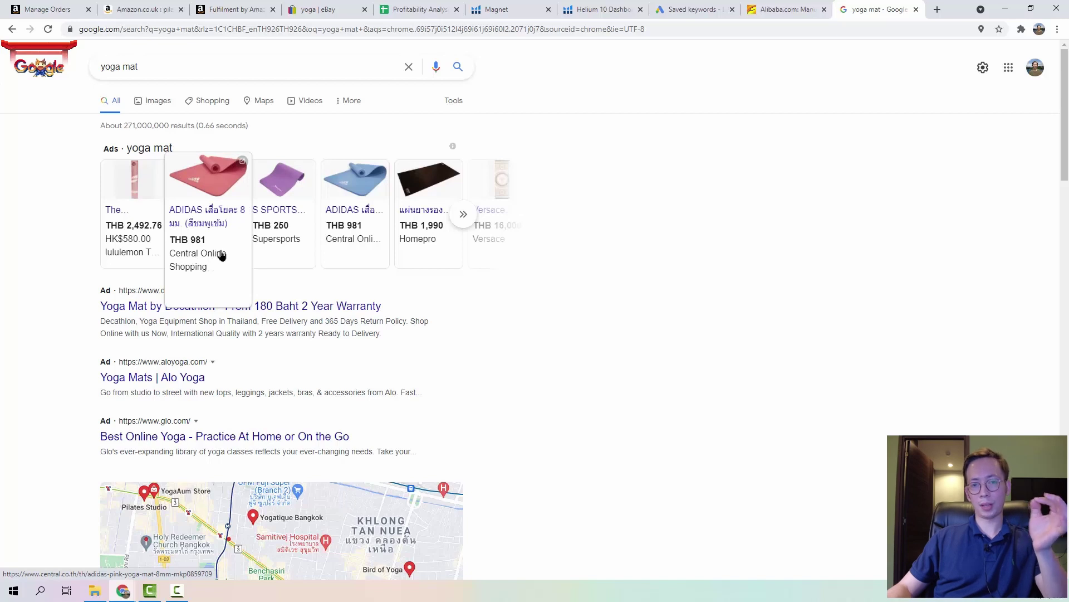
# - Return to the saved keyword plan and examine the low-range top-of-page bid for "yoga cork mat" and the search trend chart
pyautogui.click(705, 9)
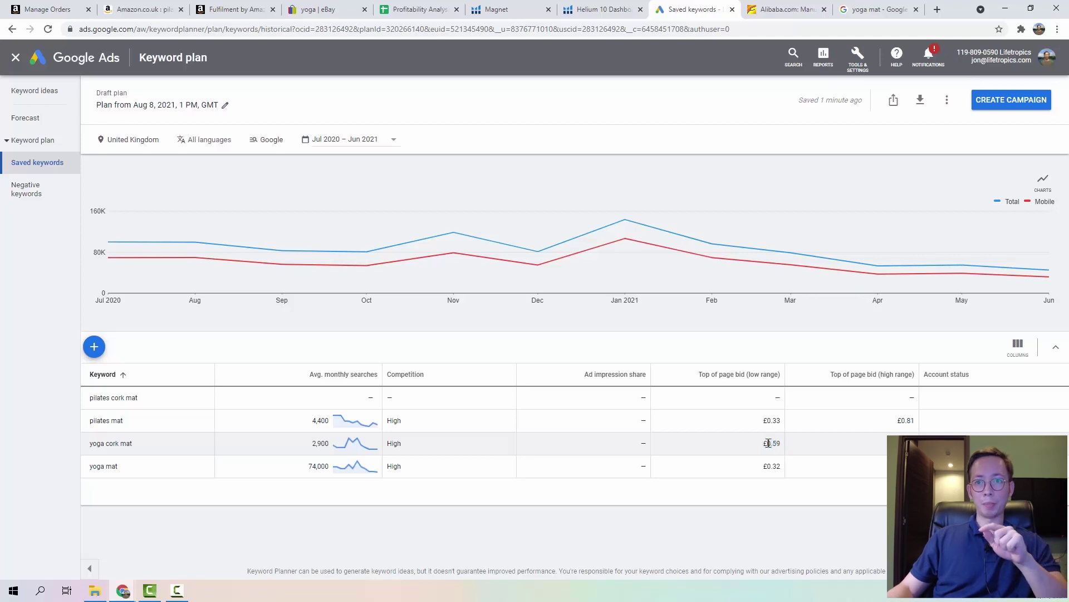
pyautogui.moveTo(762, 452); pyautogui.dragTo(761, 449)
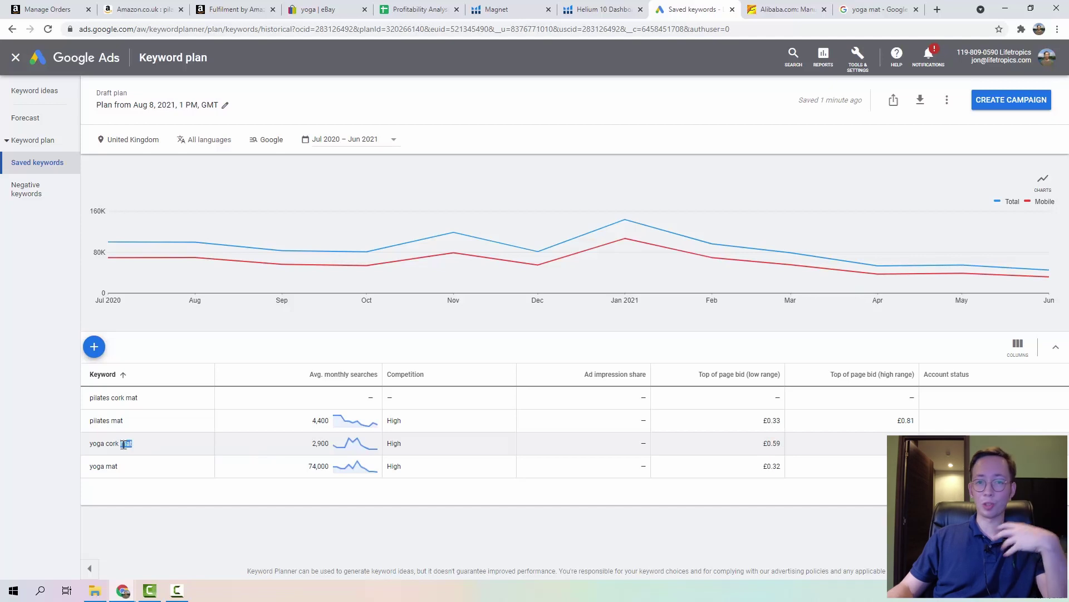
pyautogui.moveTo(124, 444); pyautogui.dragTo(89, 444)
pyautogui.moveTo(743, 439); pyautogui.dragTo(787, 446)
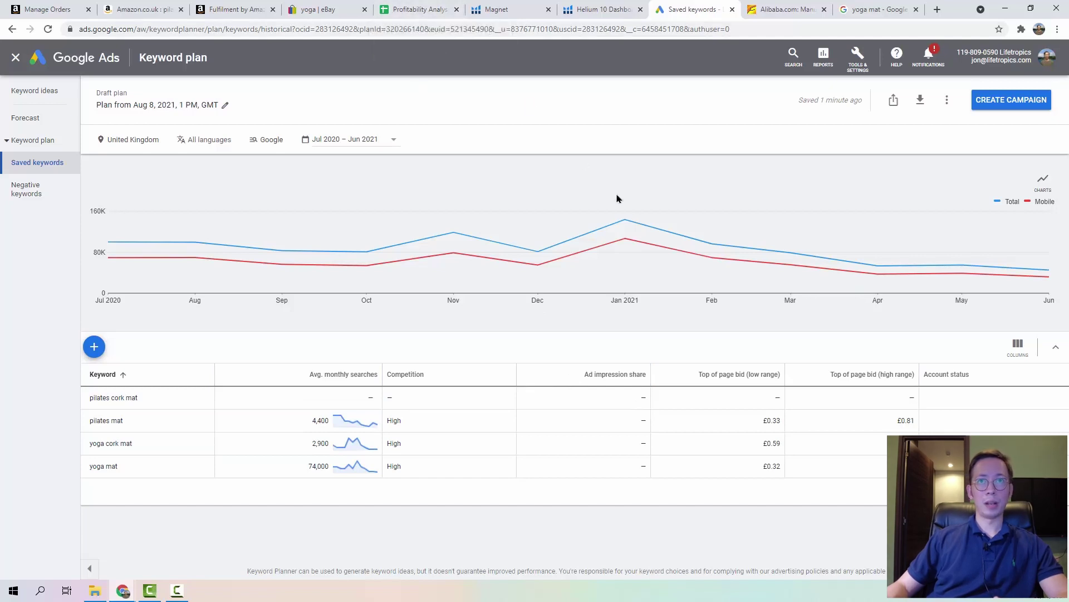
pyautogui.moveTo(691, 285)
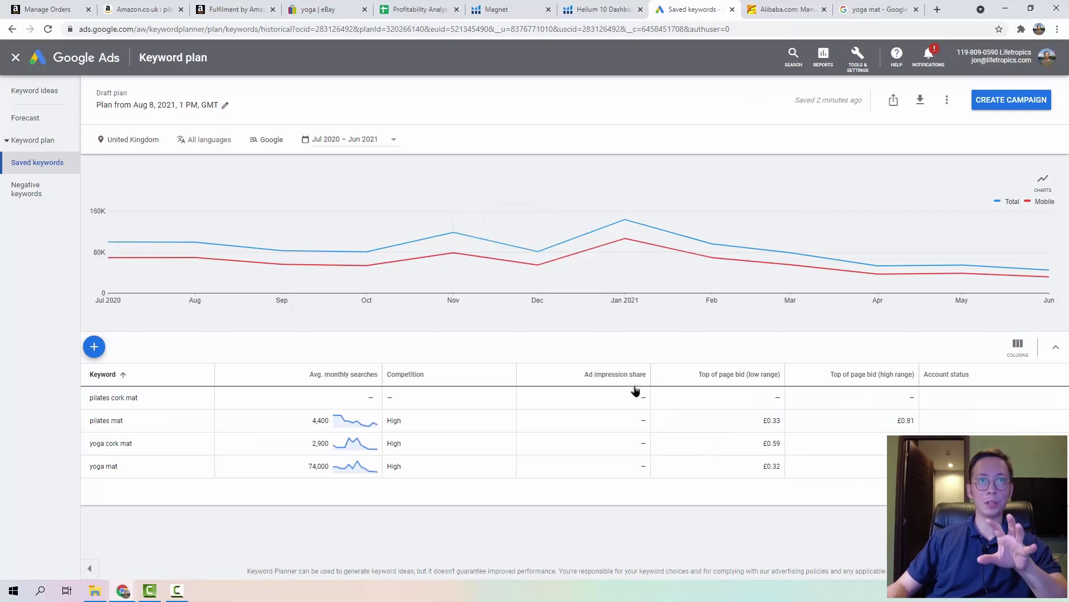
# - Switch to Alibaba and search its products for "yoga mat cork"
pyautogui.click(790, 11)
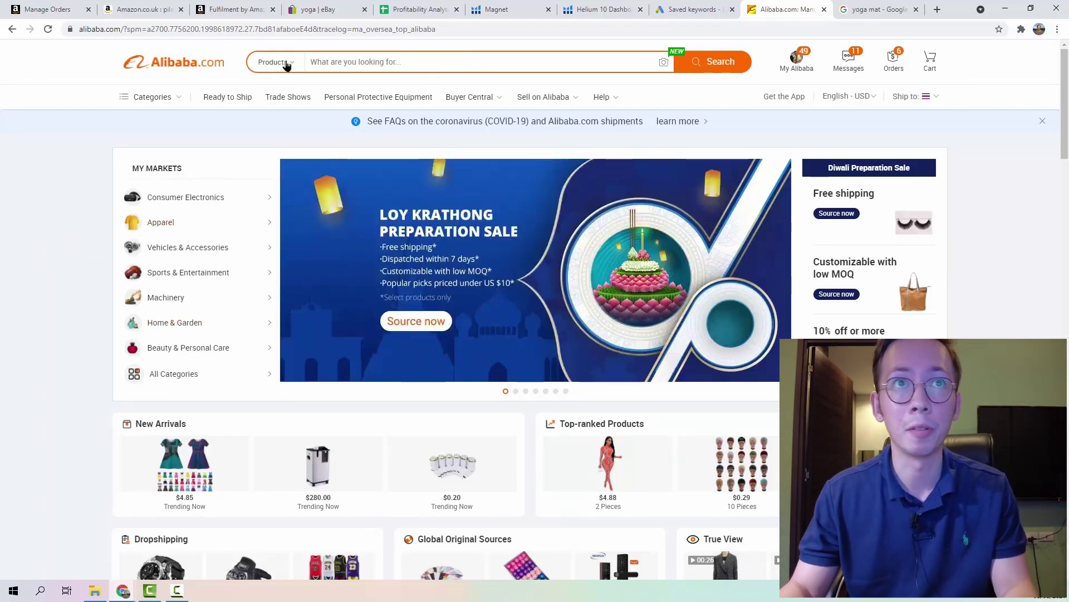
pyautogui.click(339, 62)
pyautogui.write('yoha')
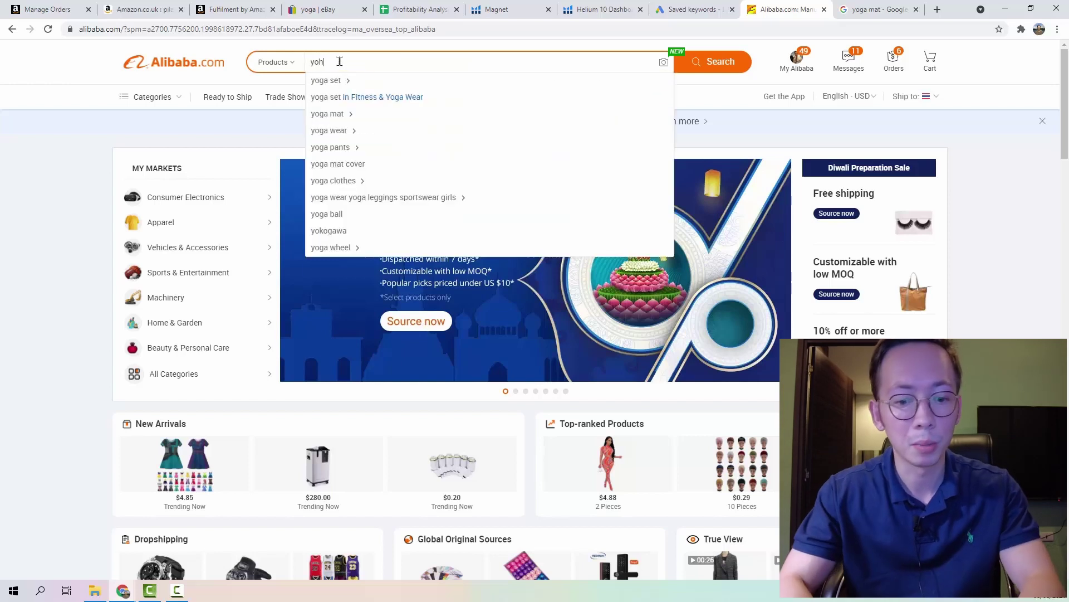
pyautogui.press('BackSpace')
pyautogui.press('BackSpace')
pyautogui.write('ga mat cor')
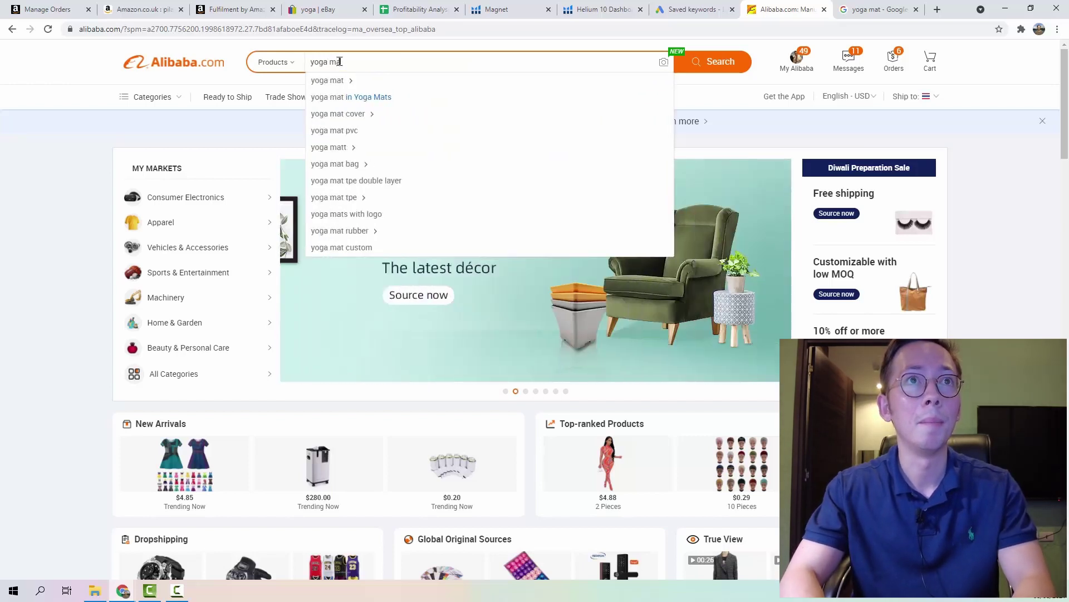
pyautogui.write('k')
pyautogui.press('Return')
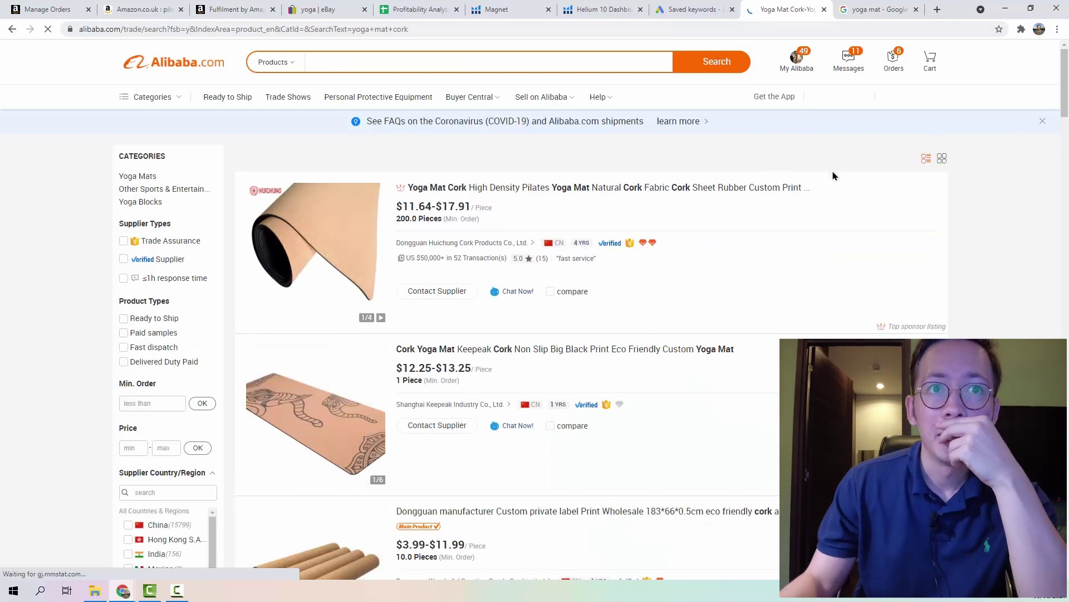
# - Browse the first cork yoga mat listings, comparing their prices, minimum orders and suppliers
pyautogui.moveTo(781, 216)
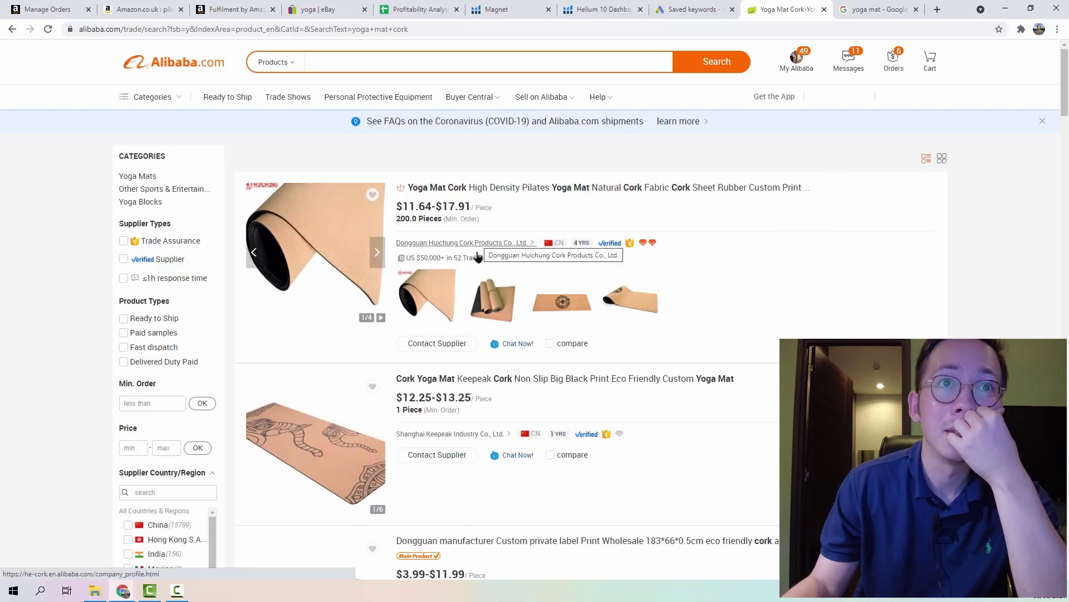
pyautogui.scroll(-3, 549, 270)
pyautogui.scroll(-2, 551, 274)
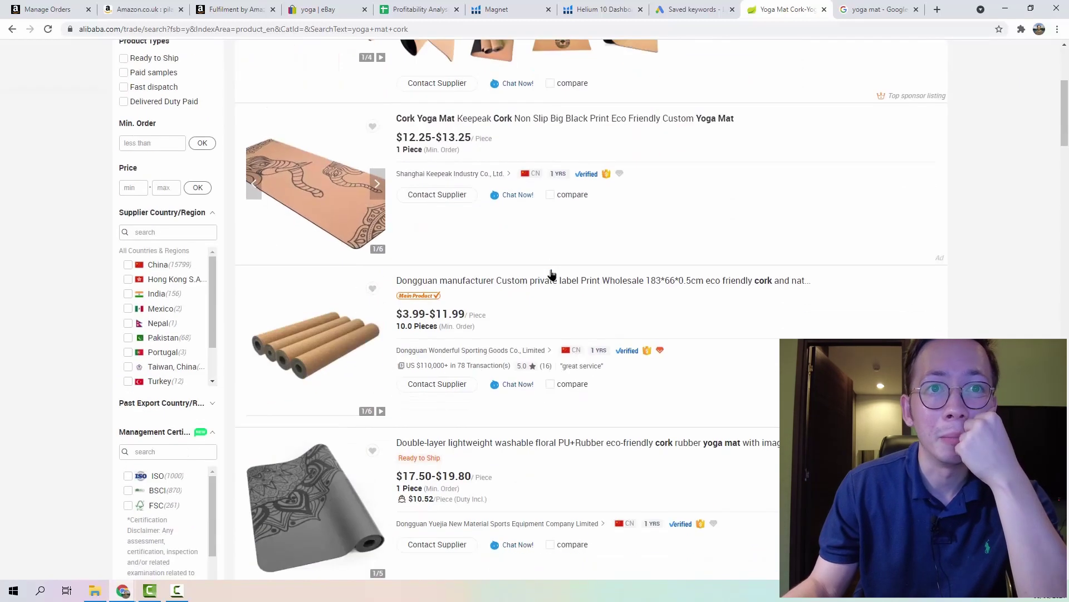
pyautogui.scroll(5, 550, 277)
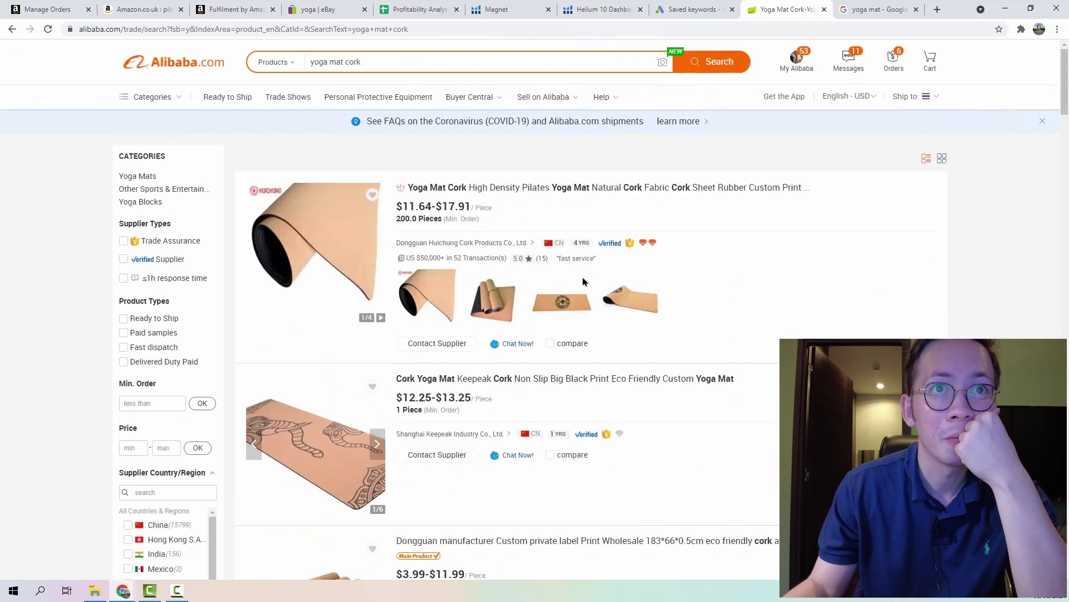
pyautogui.scroll(-5, 721, 273)
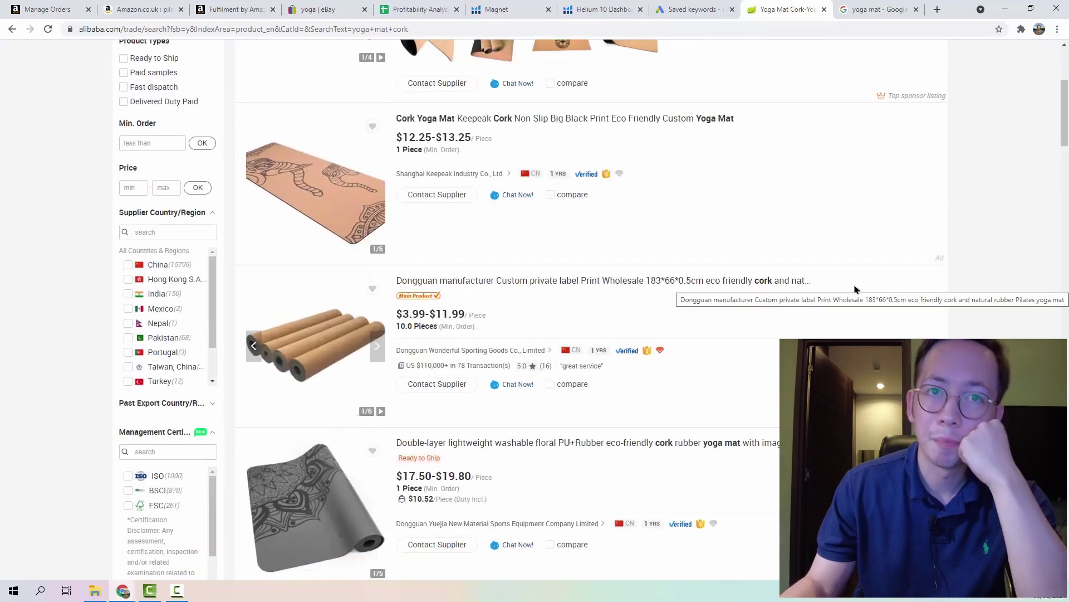
pyautogui.scroll(-5, 847, 289)
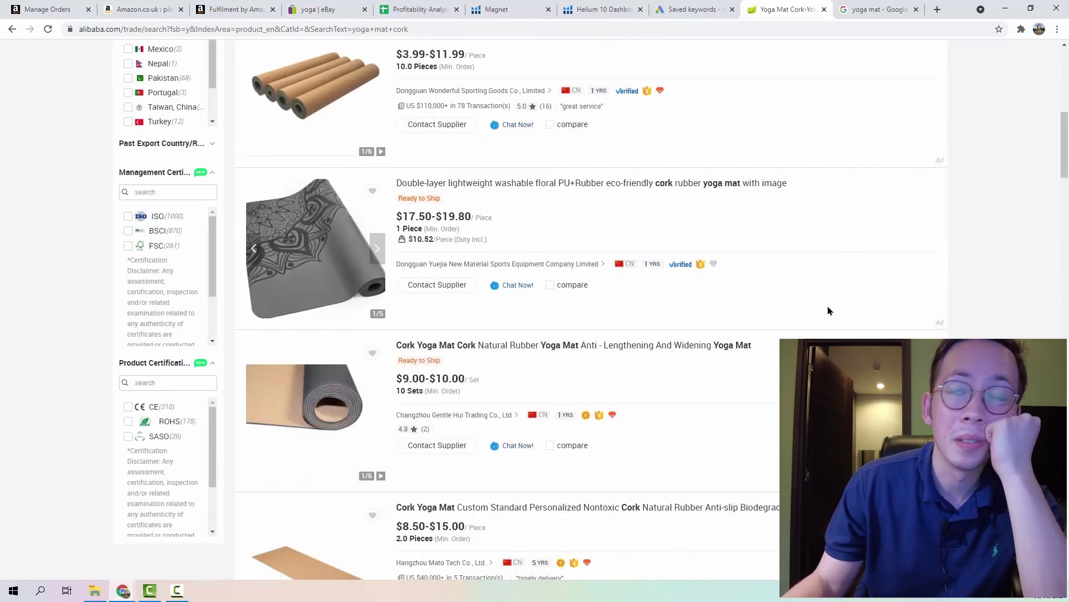
pyautogui.scroll(10, 830, 323)
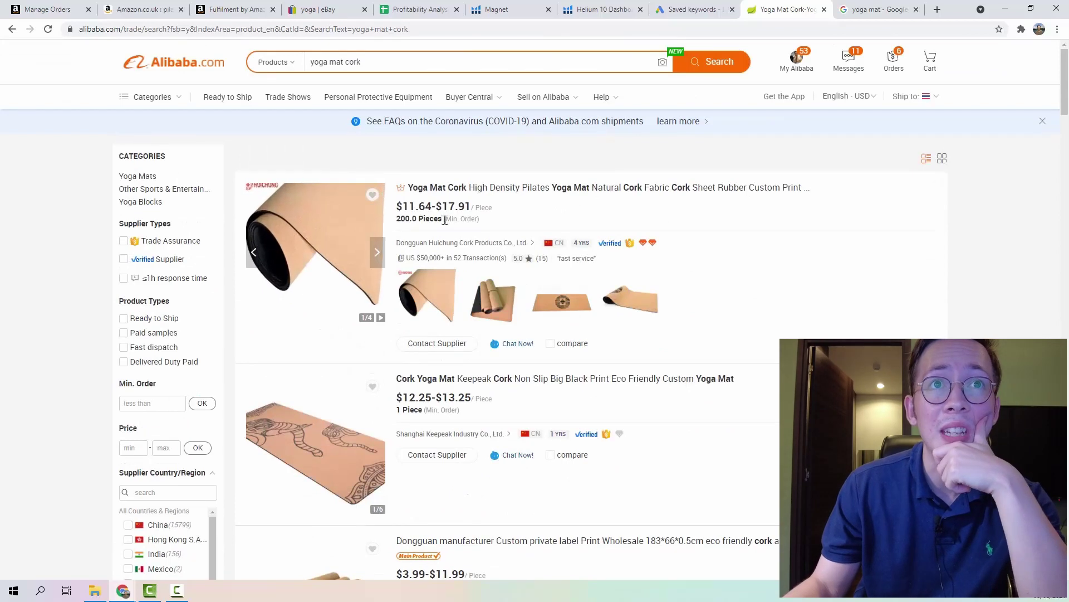
# - Examine the first listing's minimum order quantity, price range and supplier's years of operation
pyautogui.moveTo(417, 220); pyautogui.dragTo(471, 220)
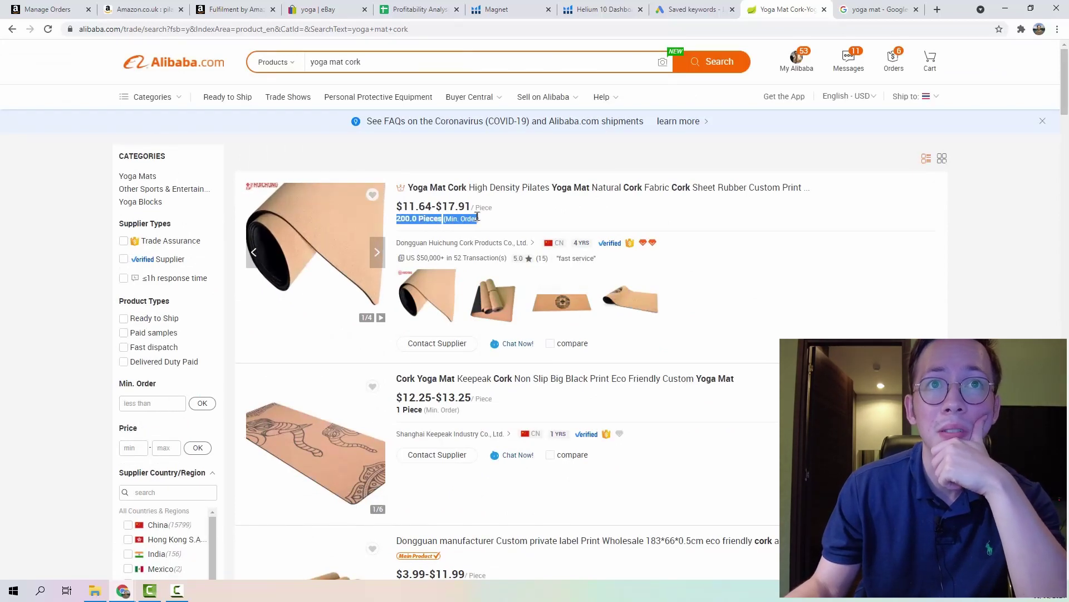
pyautogui.click(478, 217)
pyautogui.moveTo(408, 206); pyautogui.dragTo(435, 204)
pyautogui.click(446, 208)
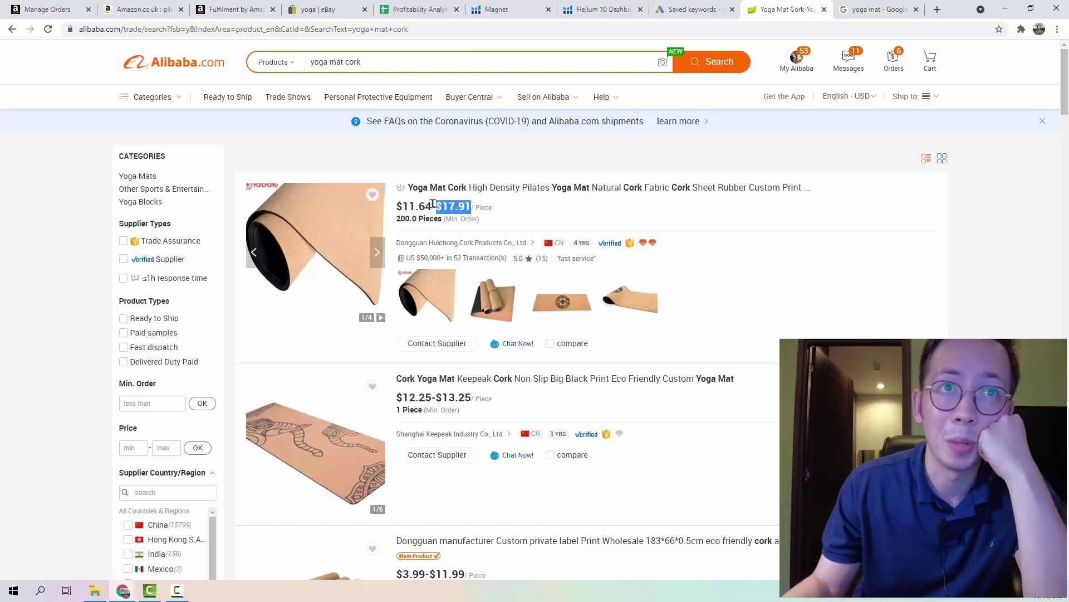
pyautogui.click(462, 206)
pyautogui.moveTo(466, 206); pyautogui.dragTo(436, 206)
pyautogui.click(443, 206)
pyautogui.doubleClick(462, 208)
pyautogui.click(466, 208)
pyautogui.moveTo(460, 206); pyautogui.dragTo(441, 206)
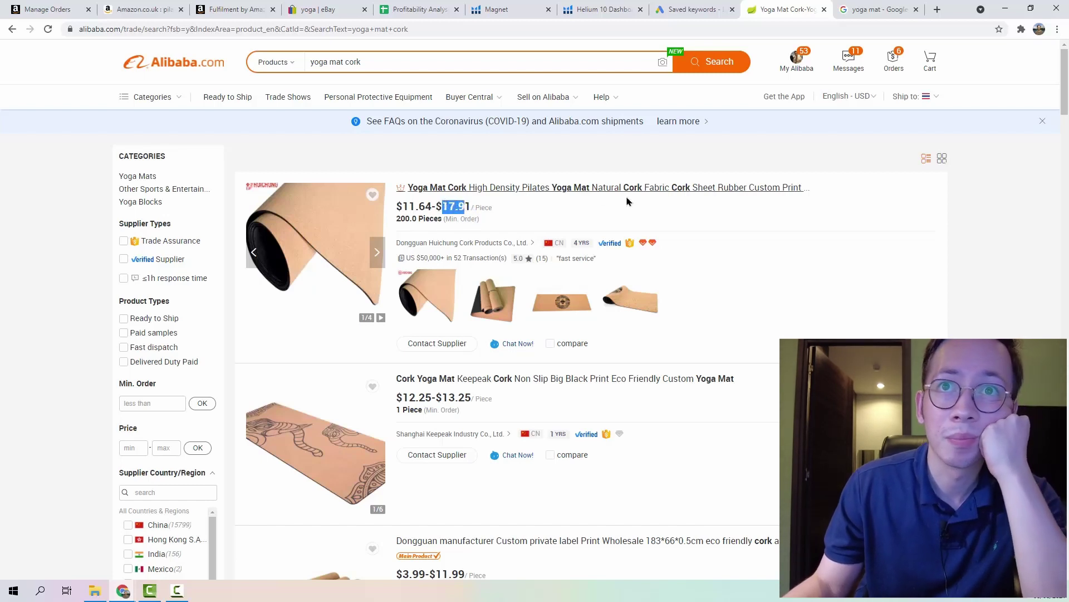
pyautogui.click(710, 209)
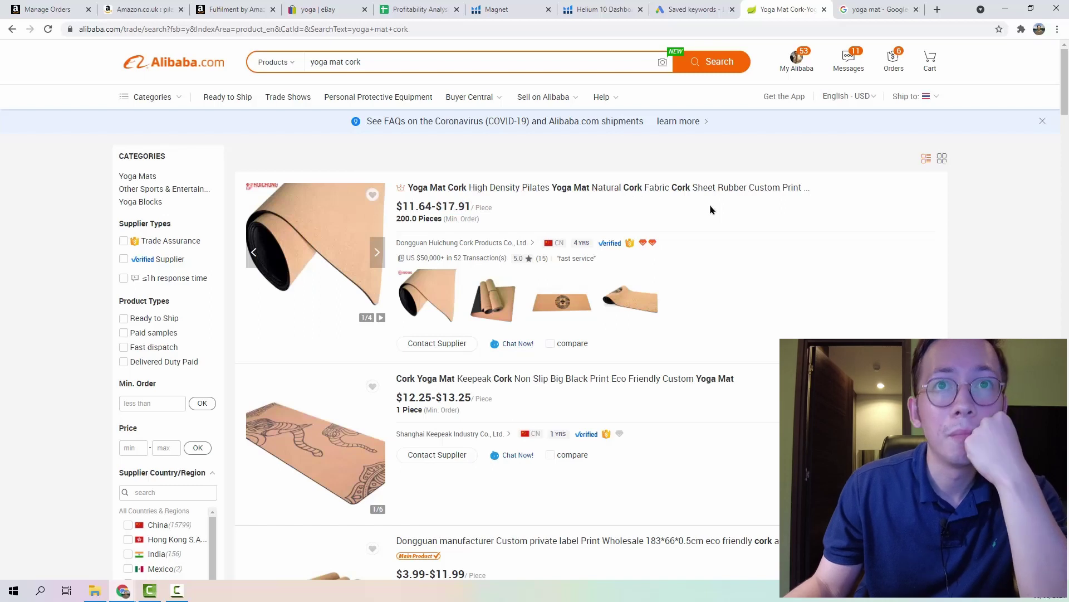
pyautogui.moveTo(577, 245)
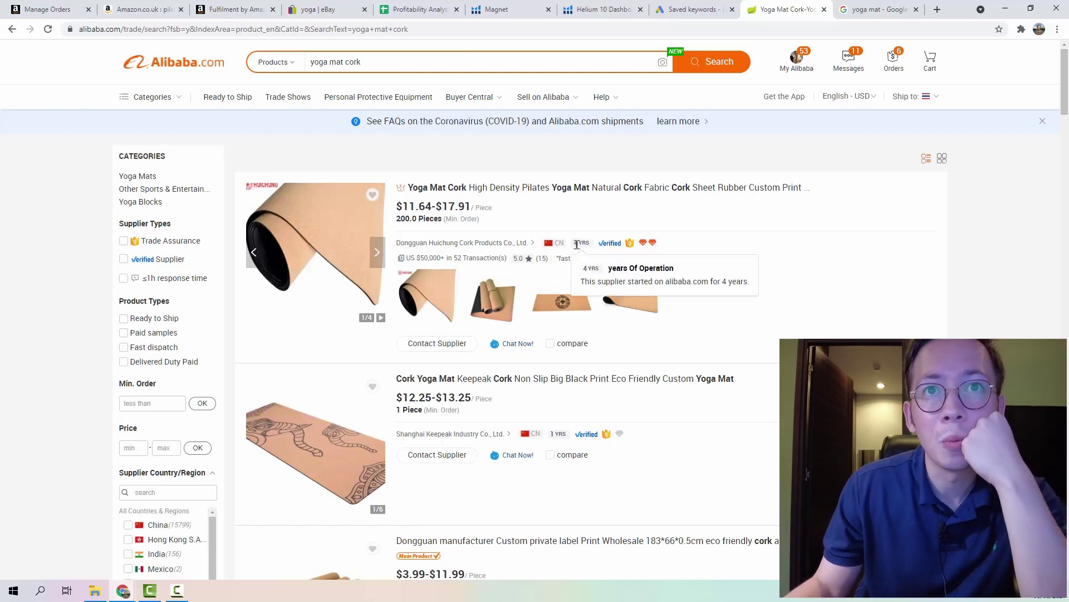
# - Review more cork yoga mat listings, checking the price range and minimum order of the TOPKO private label mat
pyautogui.scroll(-10, 579, 252)
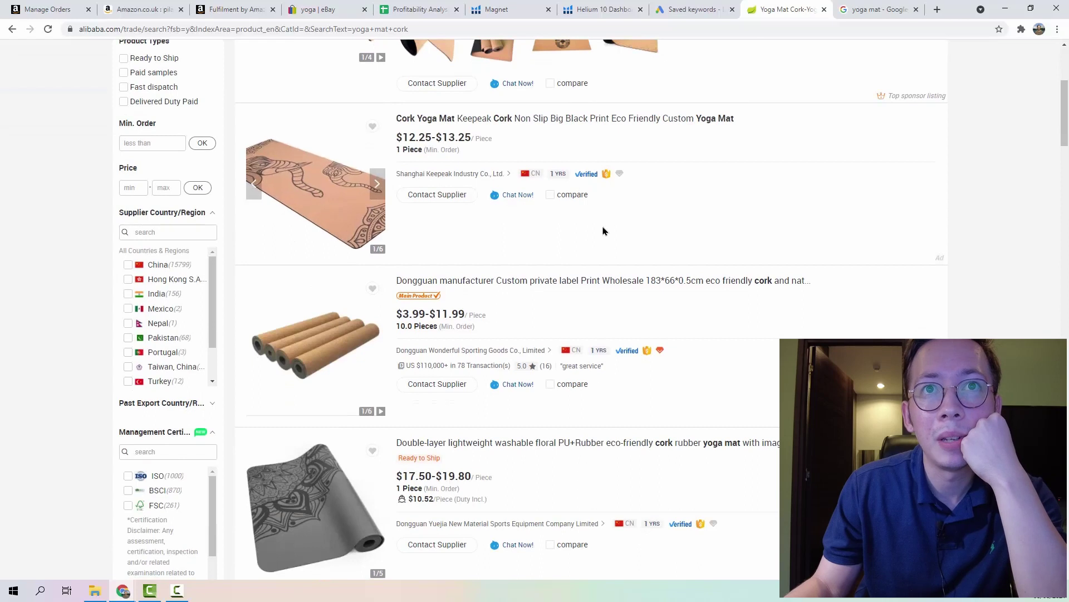
pyautogui.scroll(-9, 637, 289)
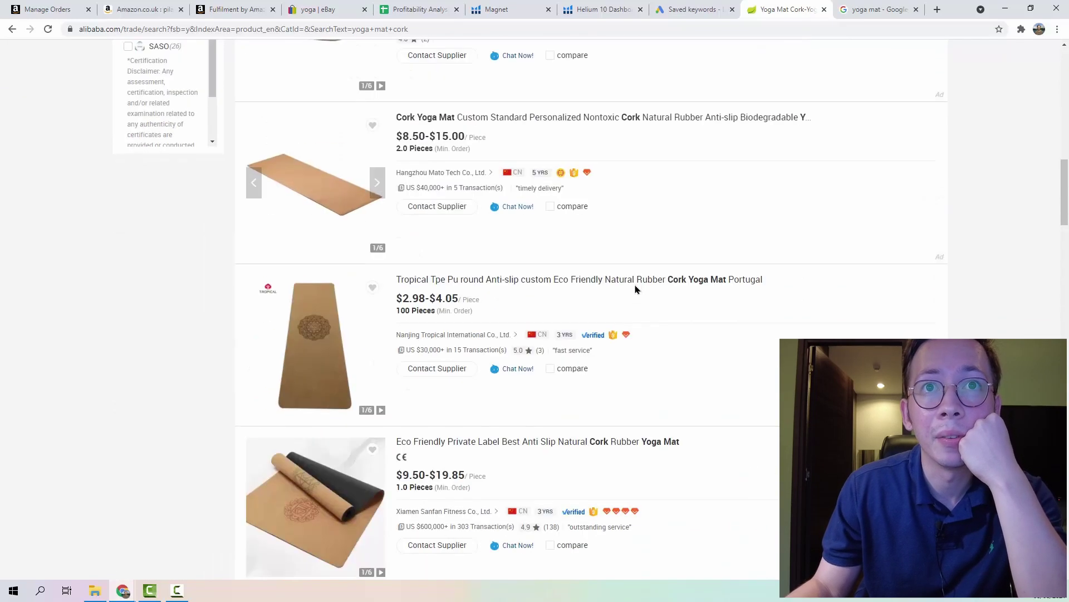
pyautogui.scroll(-9, 636, 289)
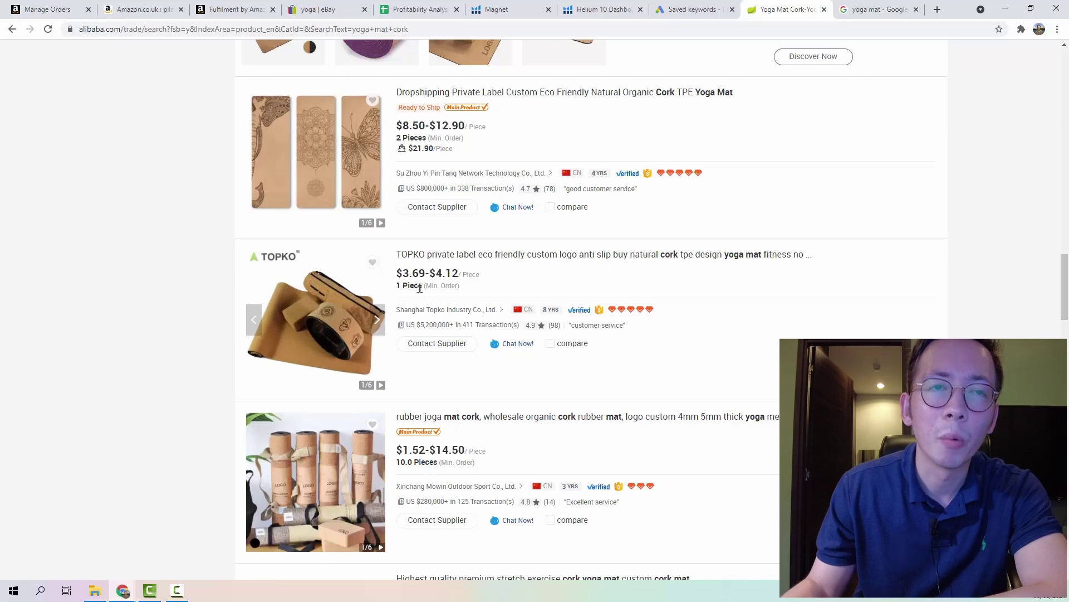
pyautogui.moveTo(469, 287); pyautogui.dragTo(410, 273)
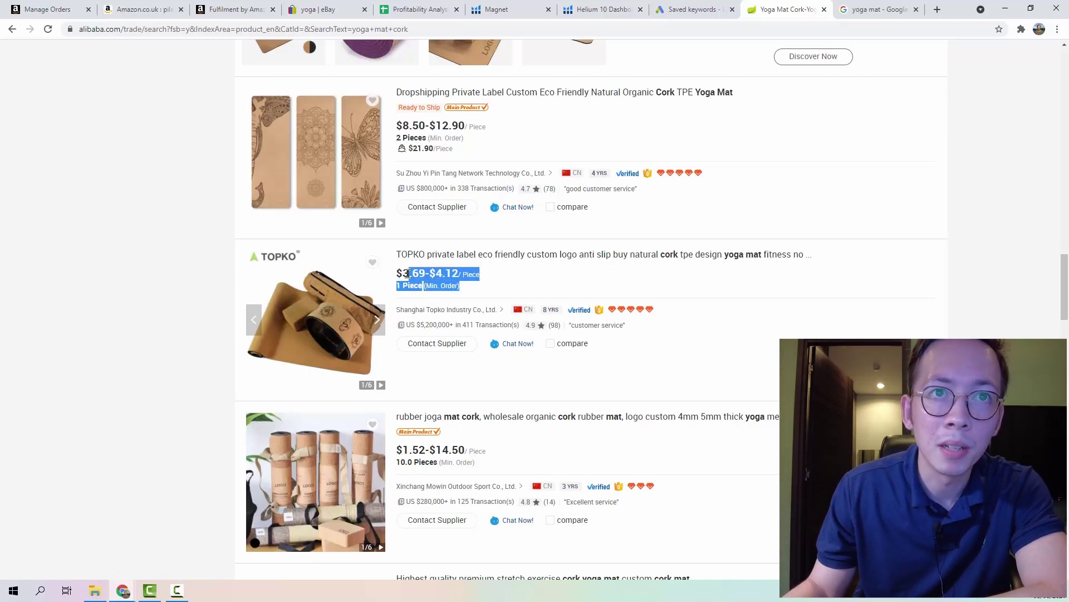
pyautogui.click(507, 295)
pyautogui.scroll(-5, 508, 295)
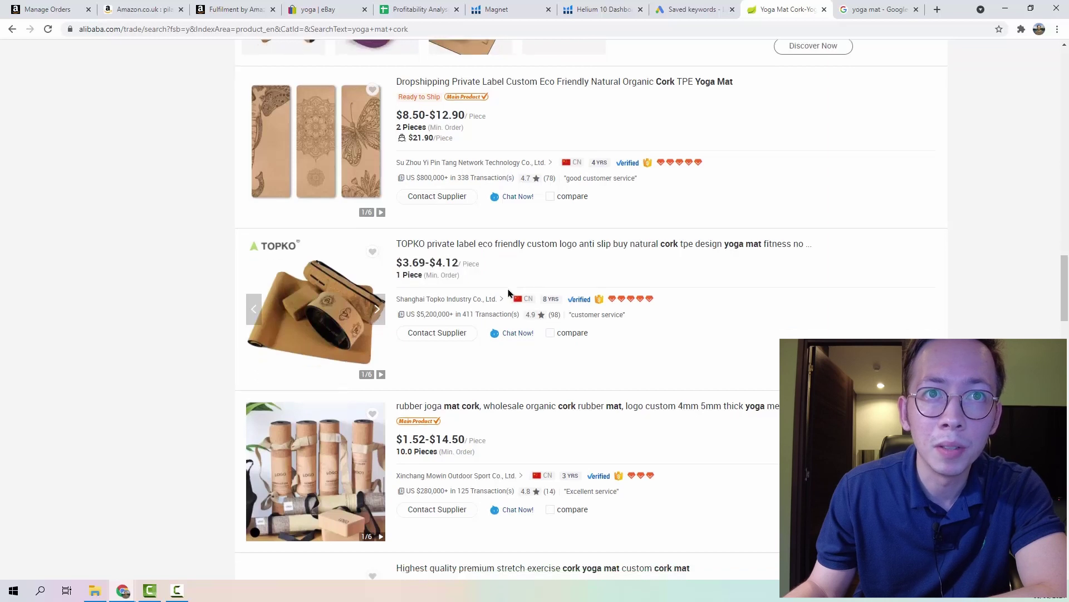
pyautogui.scroll(-2, 423, 289)
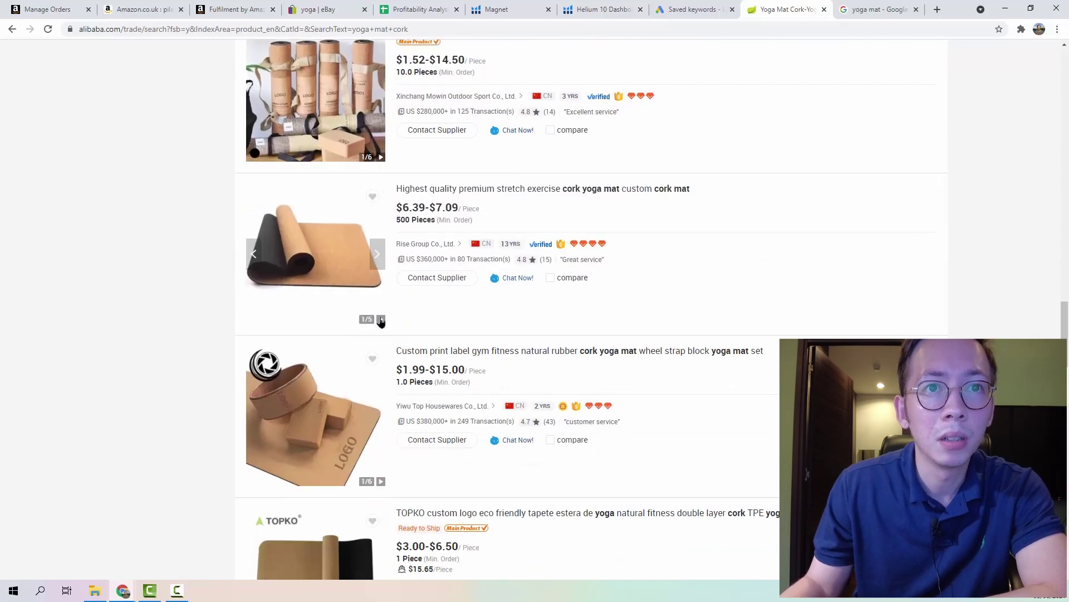
# - Browse more cork yoga mat listings and check the performance rating and years of operation of the organic cork mat's supplier, Shanghai Eversuccess
pyautogui.scroll(-5, 377, 318)
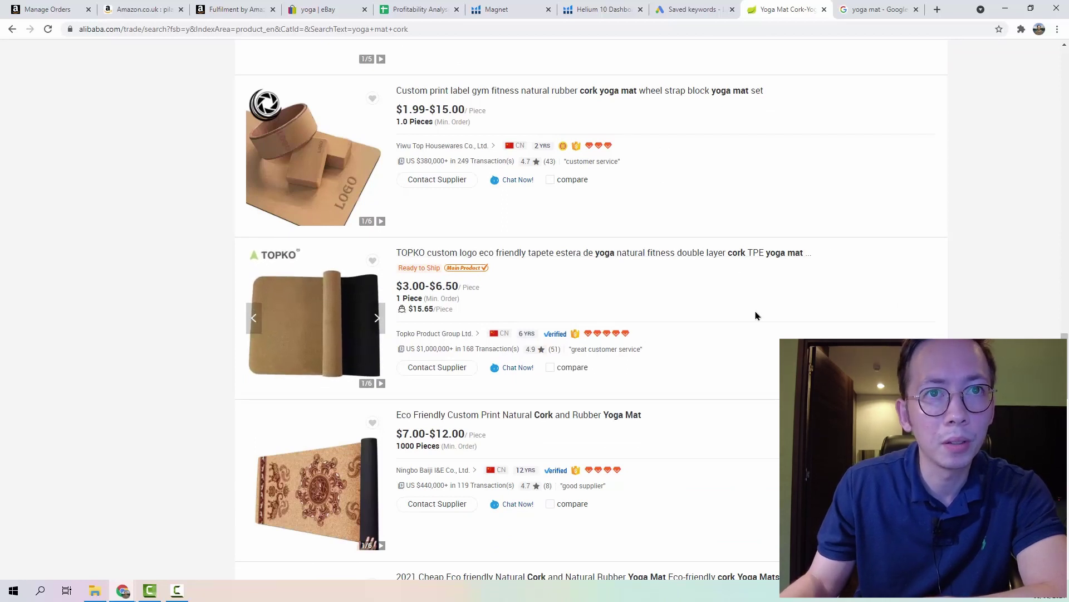
pyautogui.scroll(-7, 757, 317)
pyautogui.scroll(-5, 763, 306)
pyautogui.scroll(-7, 763, 306)
pyautogui.scroll(-2, 764, 306)
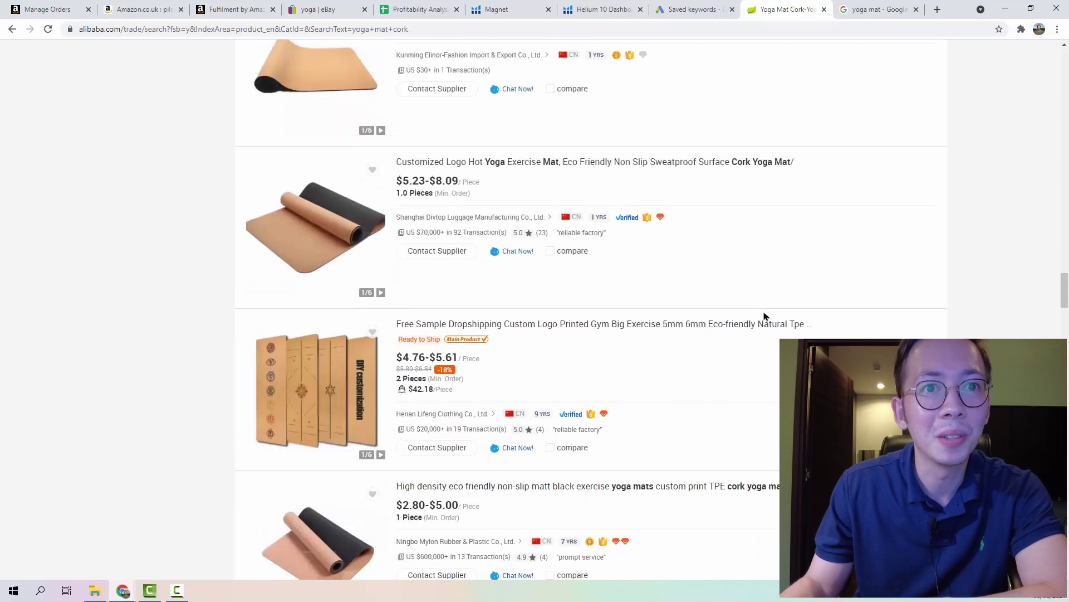
pyautogui.scroll(-5, 763, 316)
pyautogui.scroll(-5, 765, 318)
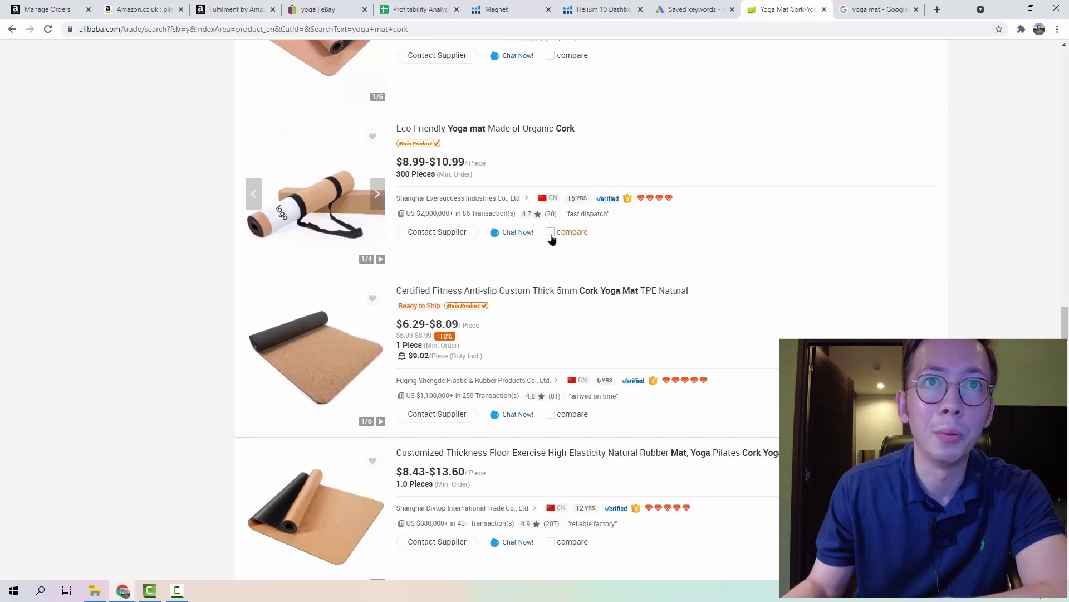
pyautogui.moveTo(660, 200)
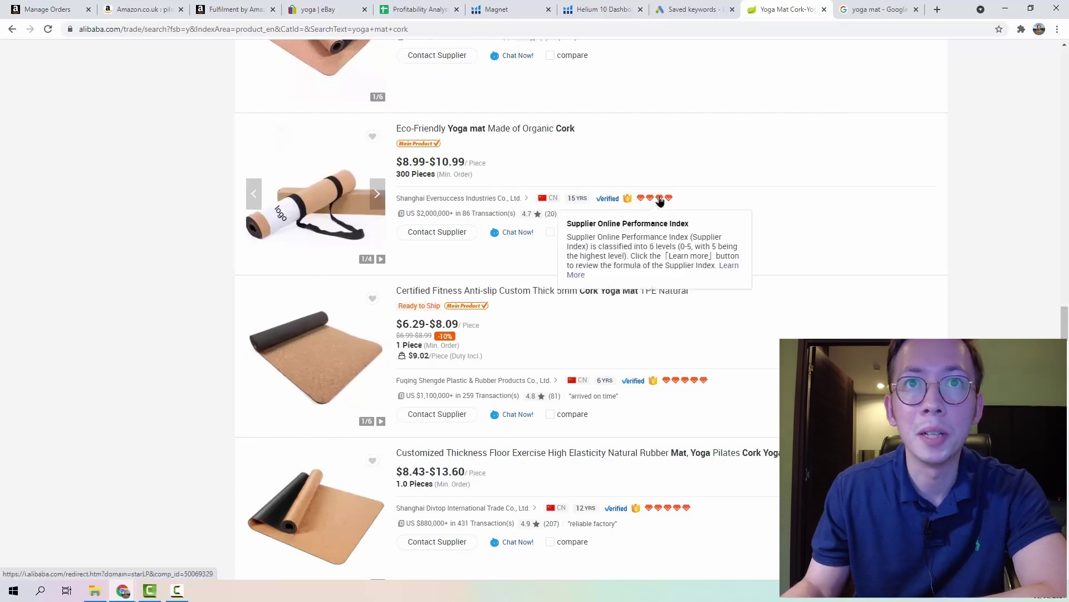
pyautogui.moveTo(584, 196)
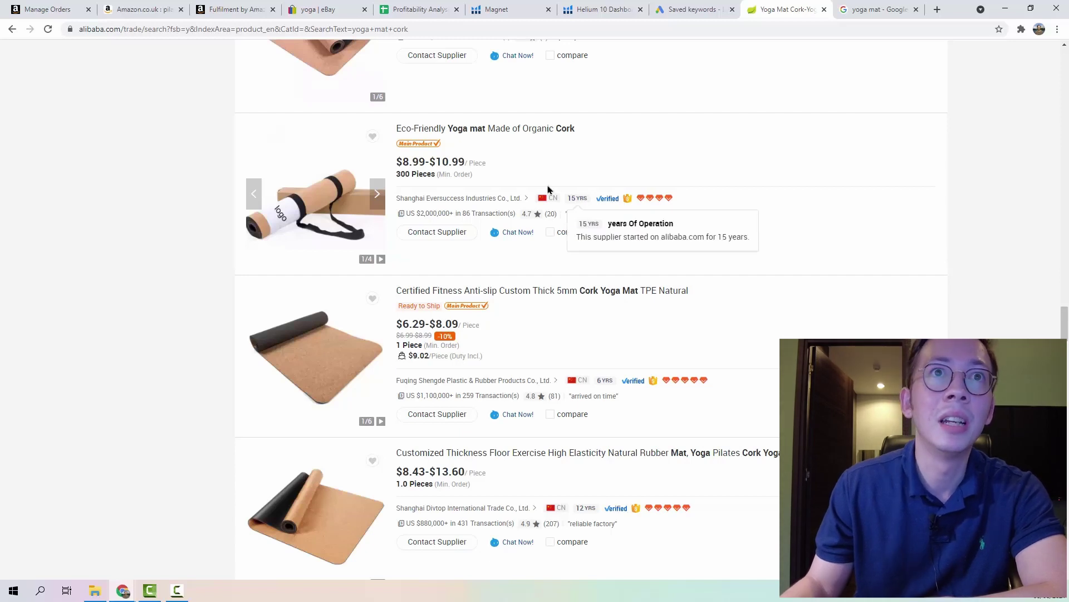
# - Open the "Eco-Friendly Yoga mat Made of Organic Cork" listing and check its price tiers and minimum orders for logo and graphic customization
pyautogui.click(515, 129)
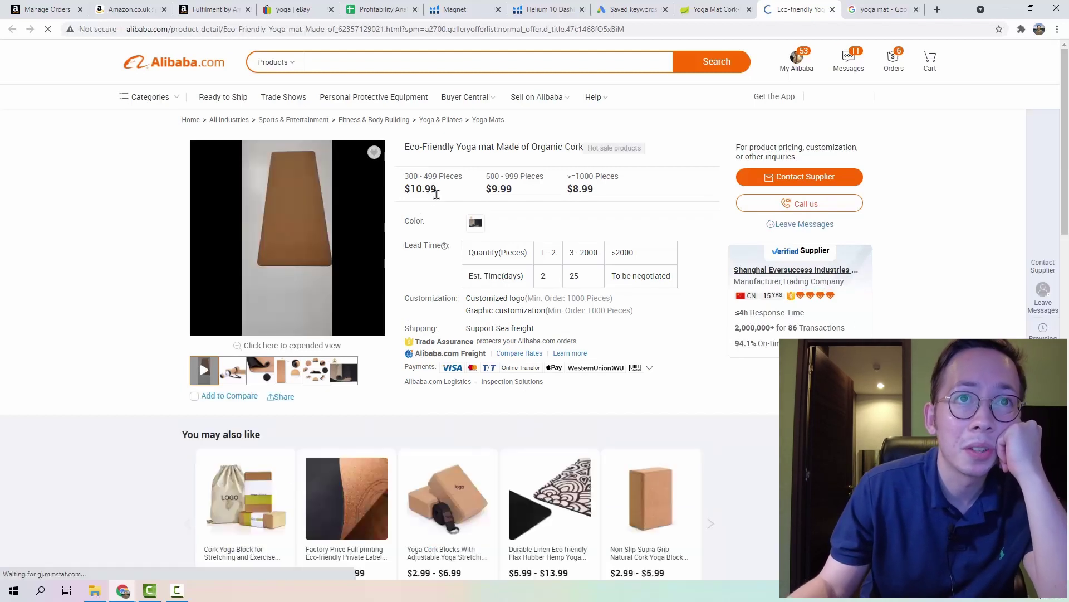
pyautogui.doubleClick(422, 199)
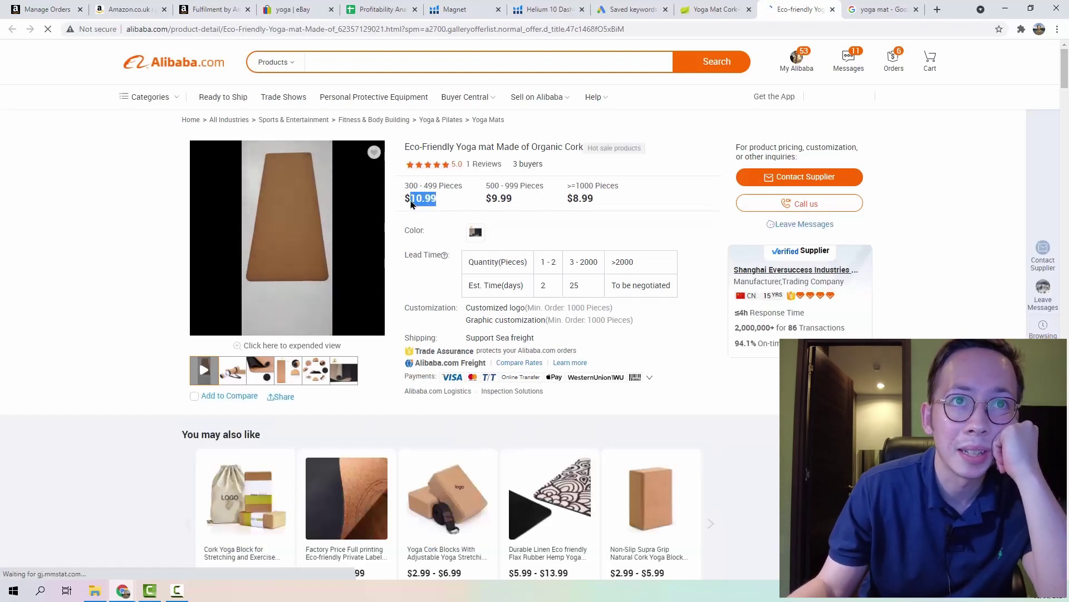
pyautogui.rightClick(422, 203)
pyautogui.click(449, 217)
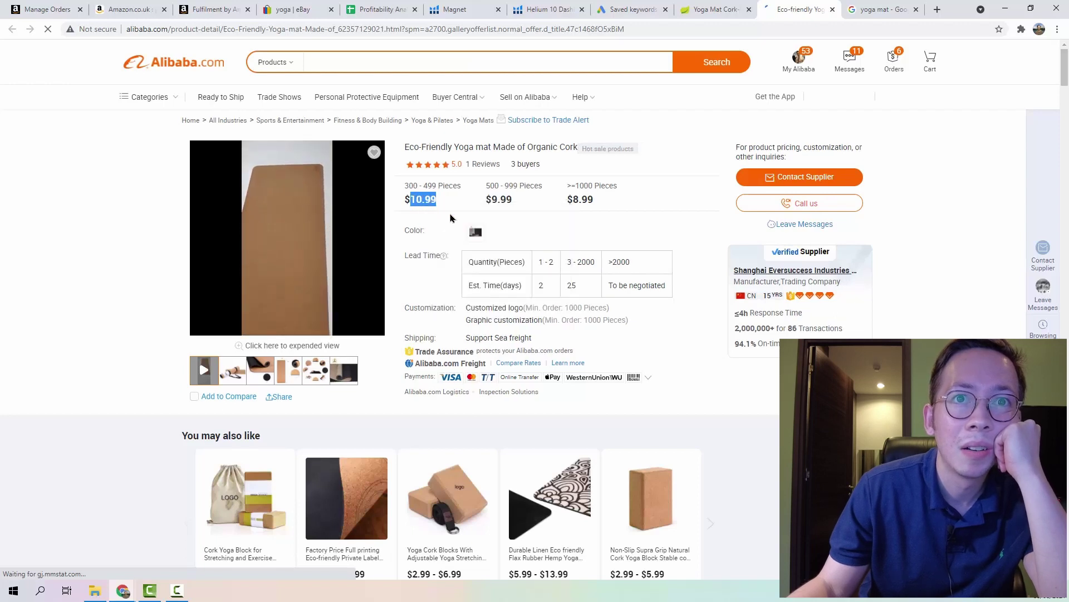
pyautogui.moveTo(504, 308); pyautogui.dragTo(562, 308)
pyautogui.tripleClick(563, 308)
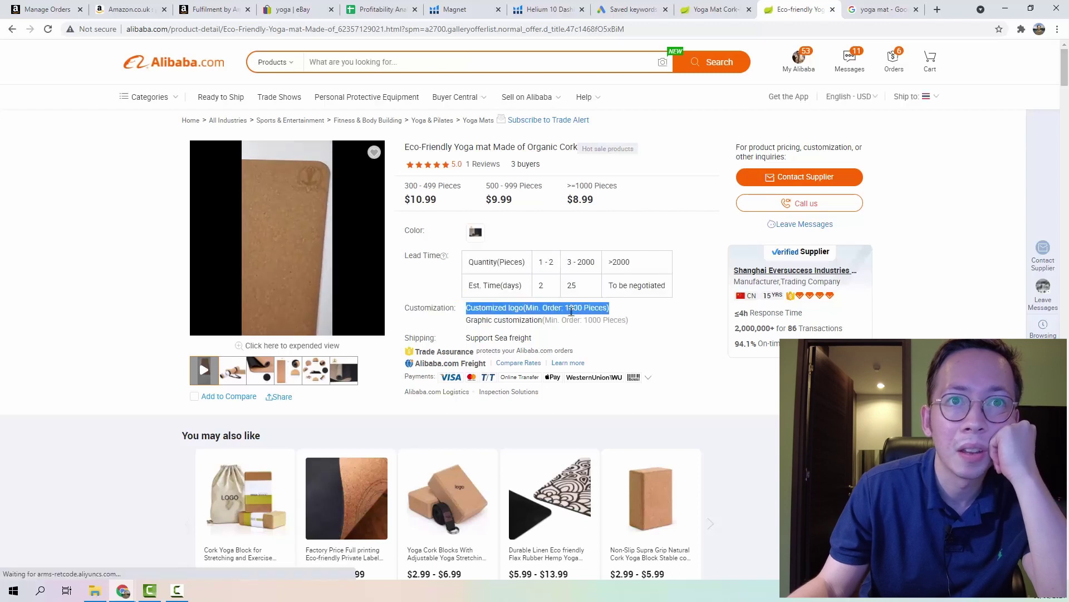
pyautogui.tripleClick(588, 319)
pyautogui.tripleClick(601, 320)
pyautogui.click(602, 320)
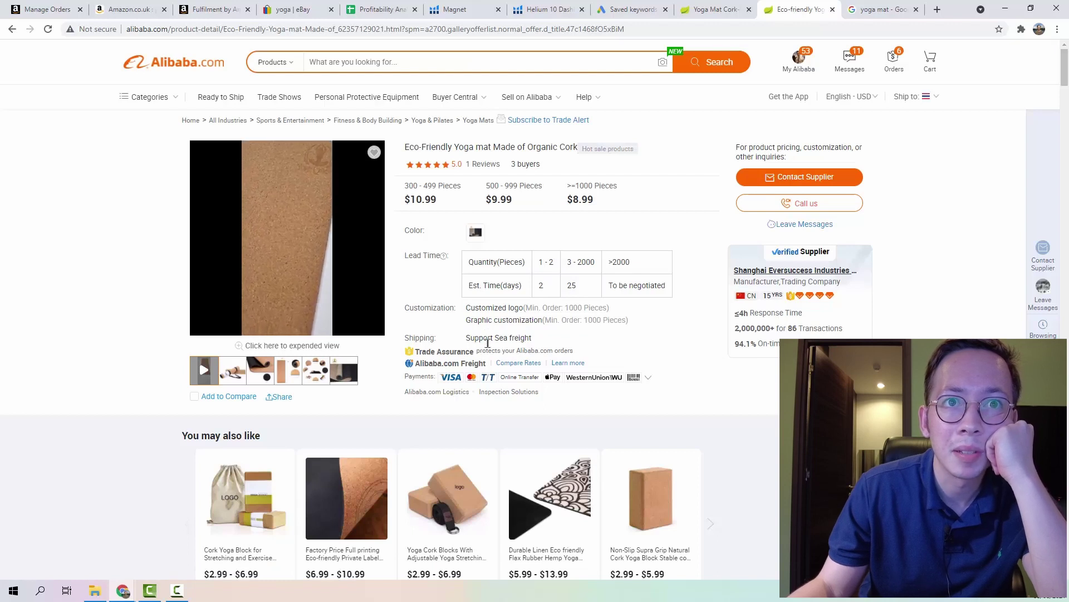
# - Review the organic cork mat's product details, specification, packing and delivery information, and the supplier's company profile
pyautogui.scroll(-15, 504, 351)
pyautogui.scroll(6, 501, 345)
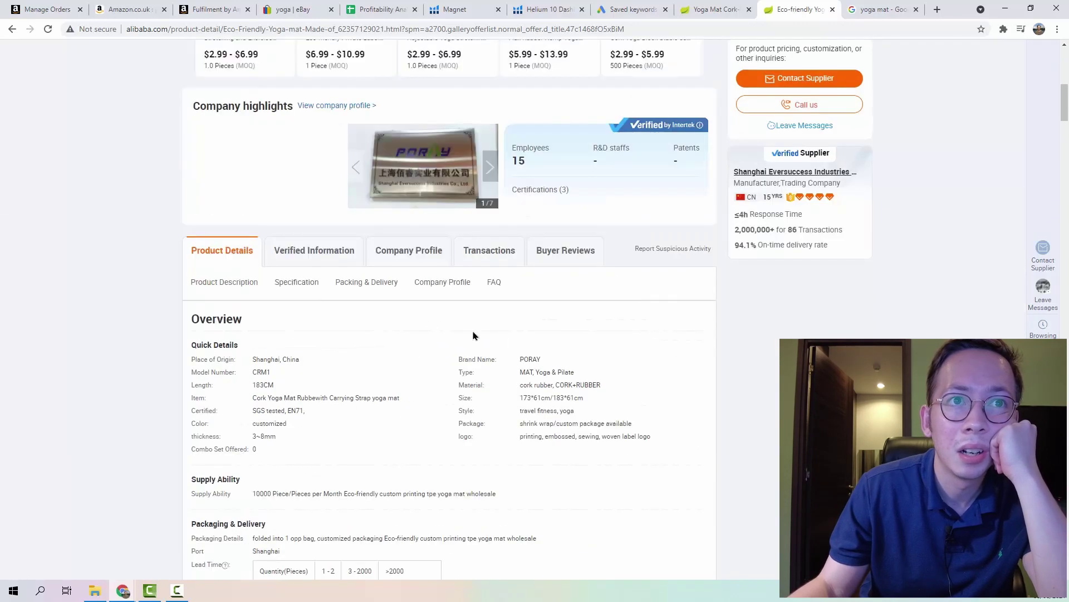
pyautogui.click(367, 288)
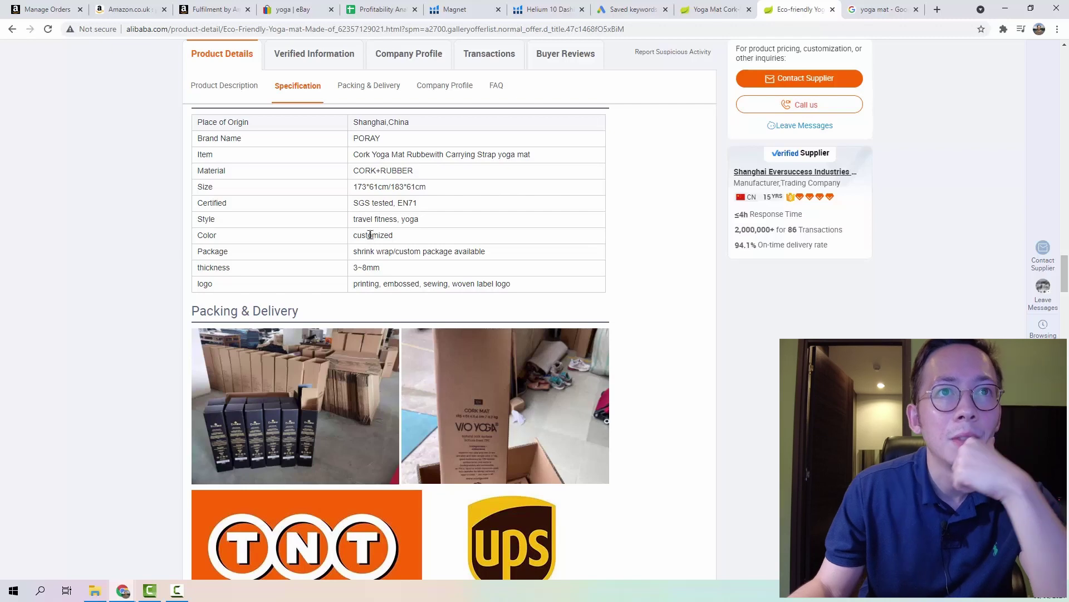
pyautogui.scroll(-15, 370, 234)
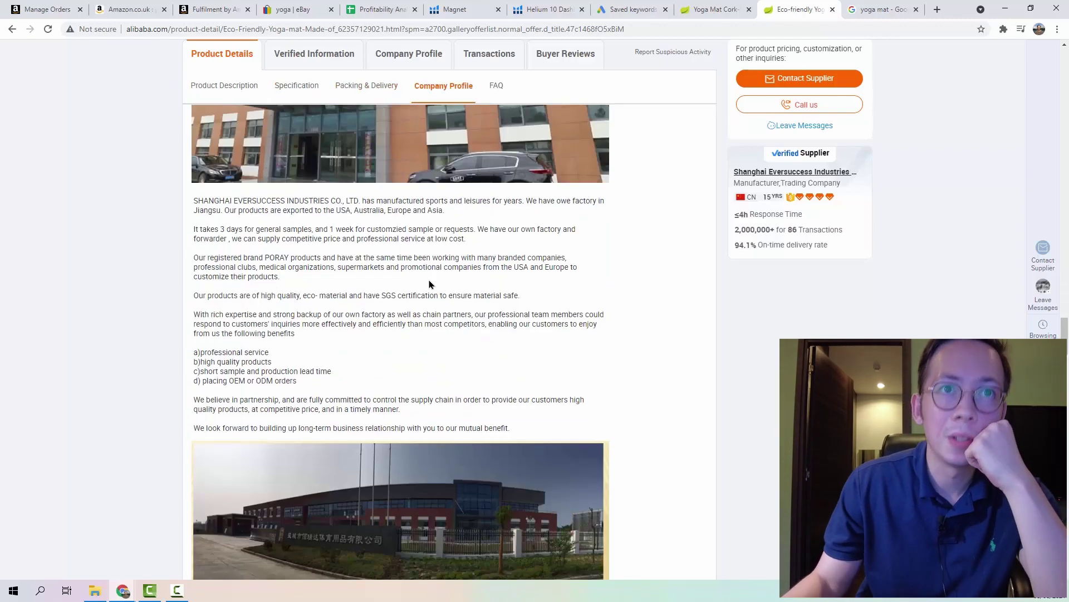
pyautogui.scroll(20, 429, 284)
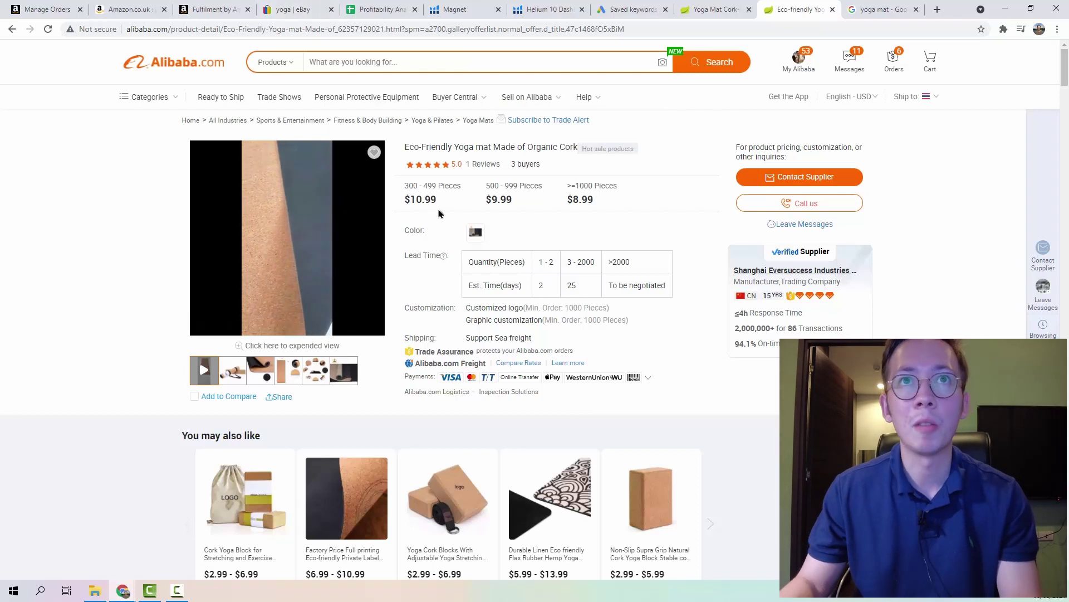
# - Place the listing's browser tab beside the Profitability Analysis Demo spreadsheet and copy the listing's URL into cell B3
pyautogui.moveTo(773, 5); pyautogui.dragTo(492, 8)
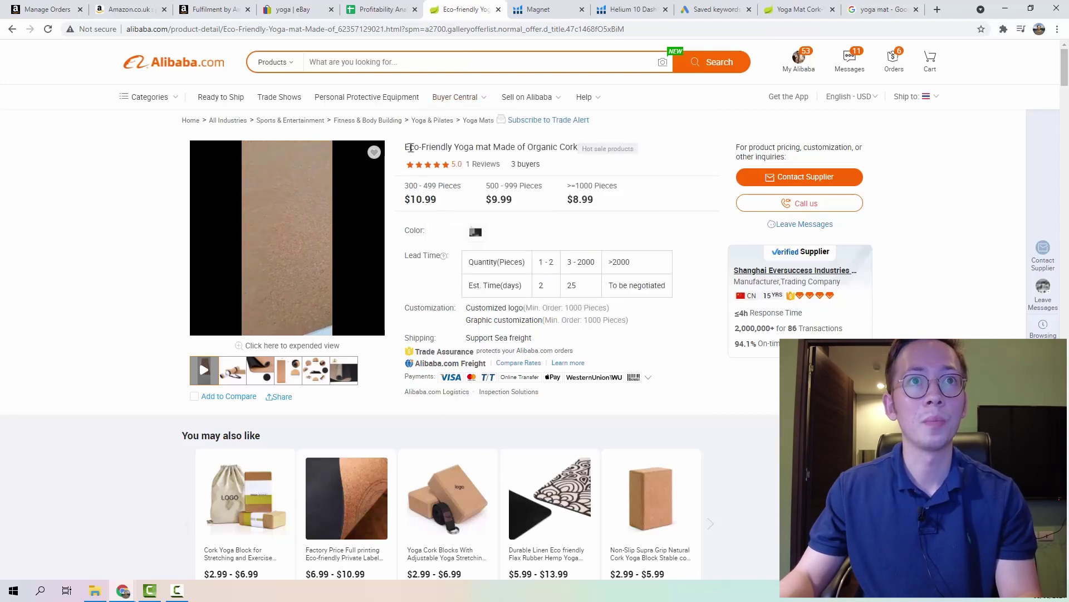
pyautogui.click(459, 28)
pyautogui.hotkey('ctrl', 'c')
pyautogui.click(373, 9)
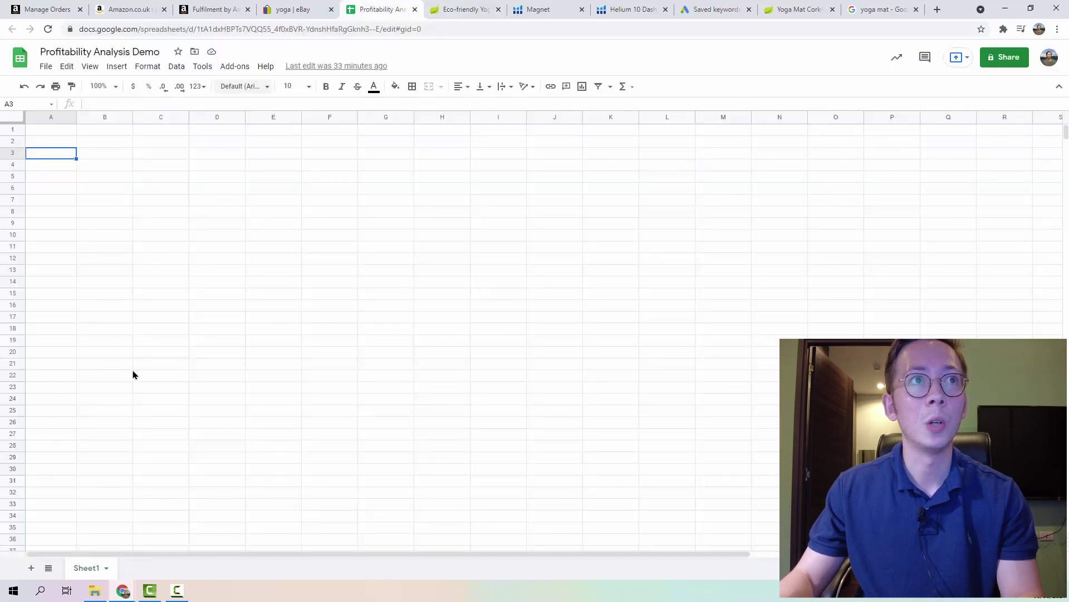
pyautogui.click(108, 154)
pyautogui.hotkey('ctrl', 'v')
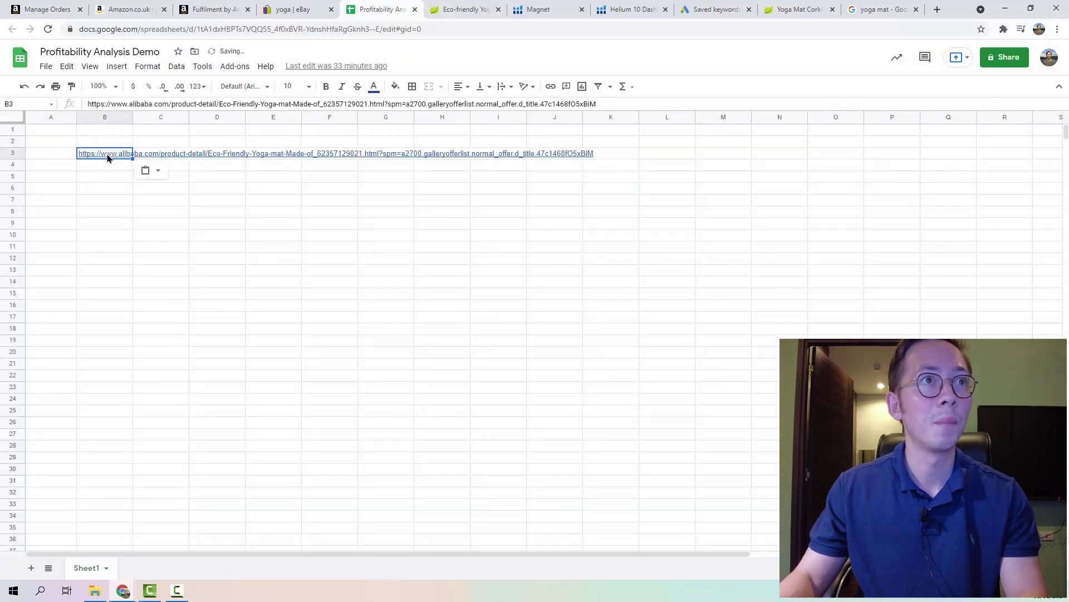
# - Add the bold title "Cork Yoga Mat" in cell B2 above the supplier link
pyautogui.click(108, 144)
pyautogui.write('Cork')
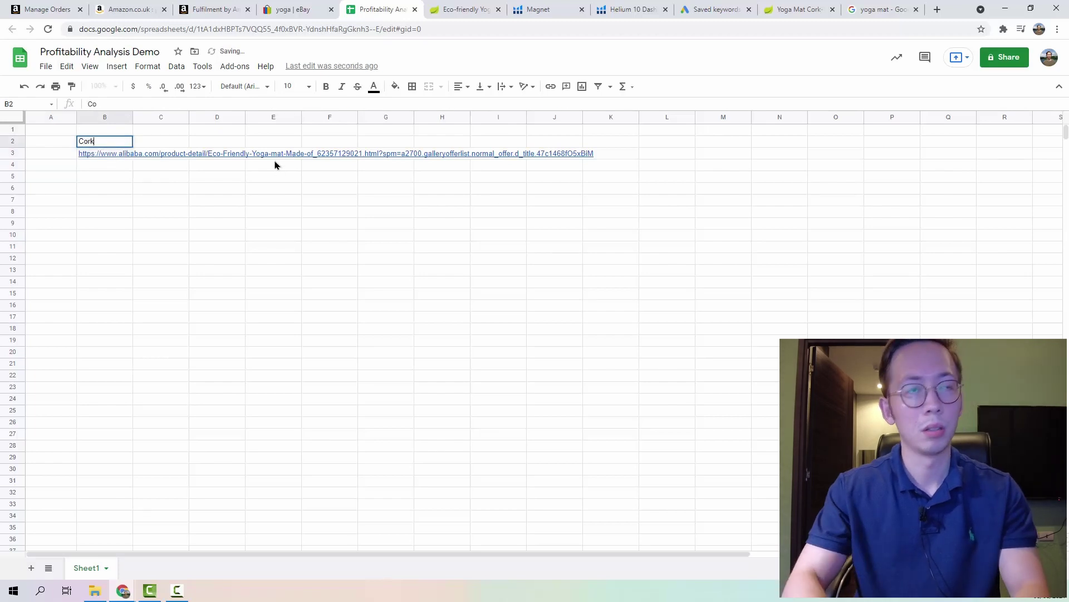
pyautogui.write(' Yoga Mat')
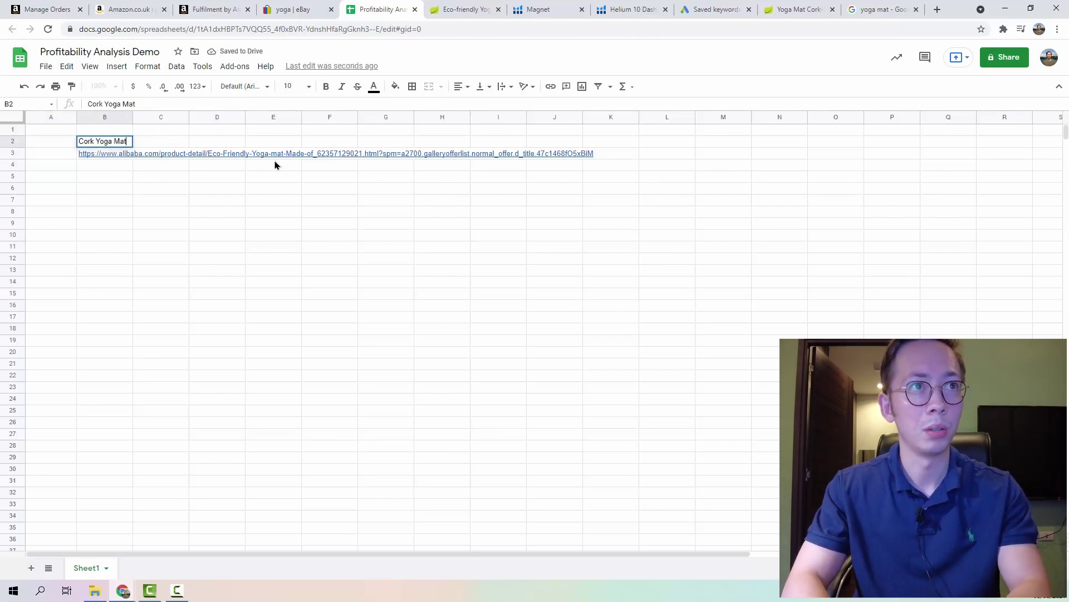
pyautogui.press('Return')
pyautogui.press('Up')
pyautogui.hotkey('ctrl', 'b')
# - Add a bold "RRP" label in cell B5 and select the cell beside it for the price
pyautogui.press('Down')
pyautogui.press('Down')
pyautogui.press('Down')
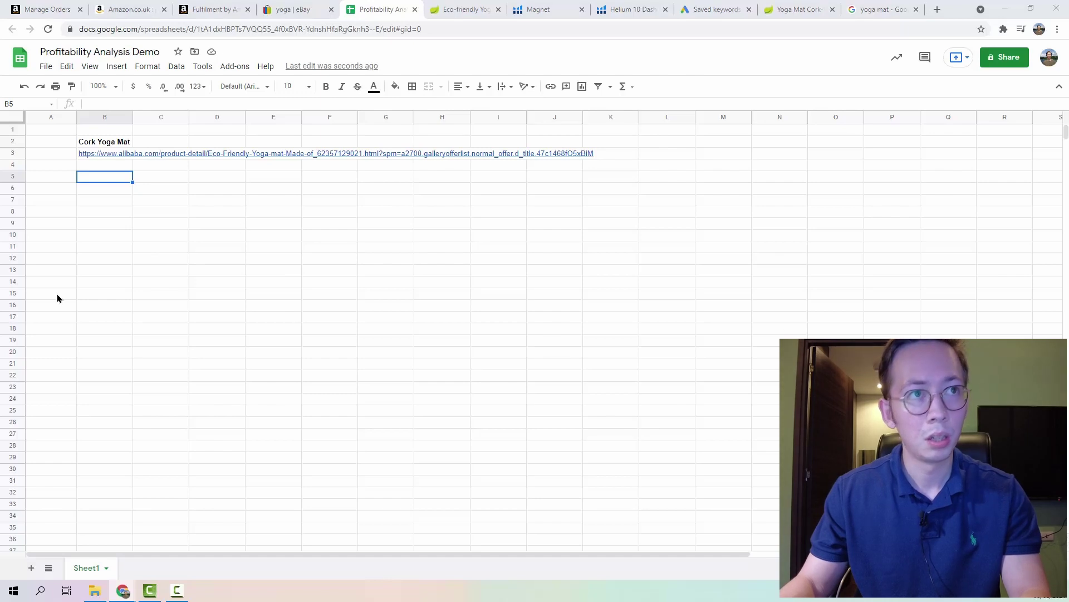
pyautogui.click(117, 204)
pyautogui.click(105, 165)
pyautogui.click(104, 179)
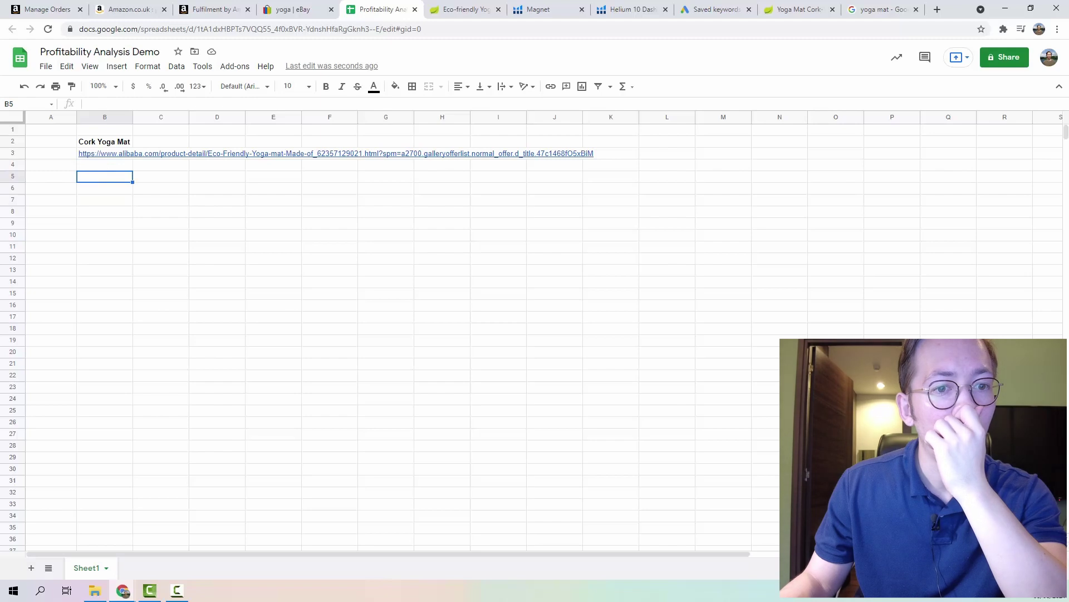
pyautogui.click(119, 181)
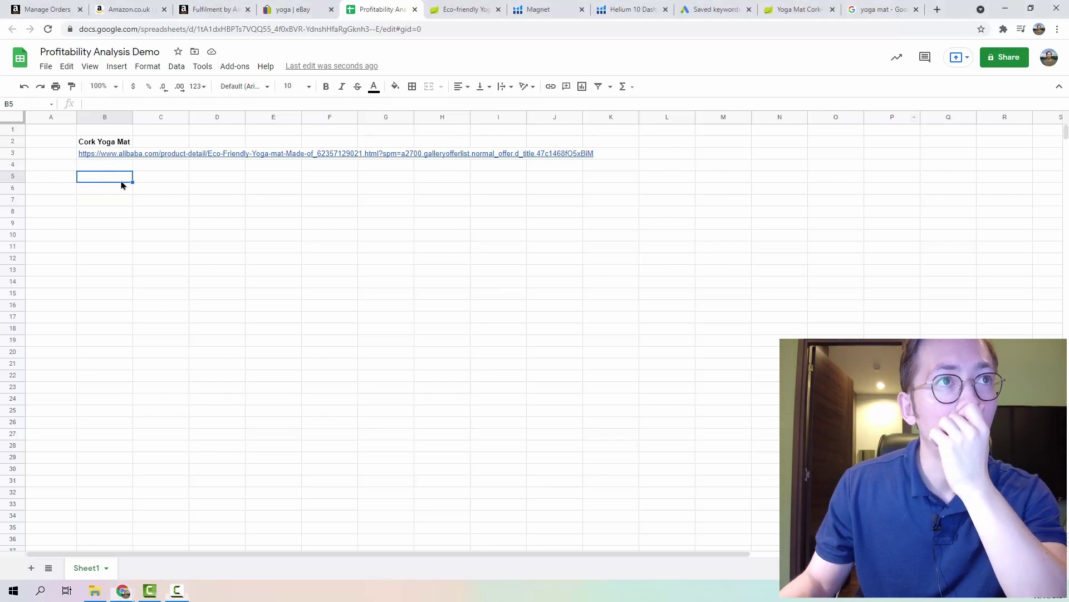
pyautogui.write('RRP')
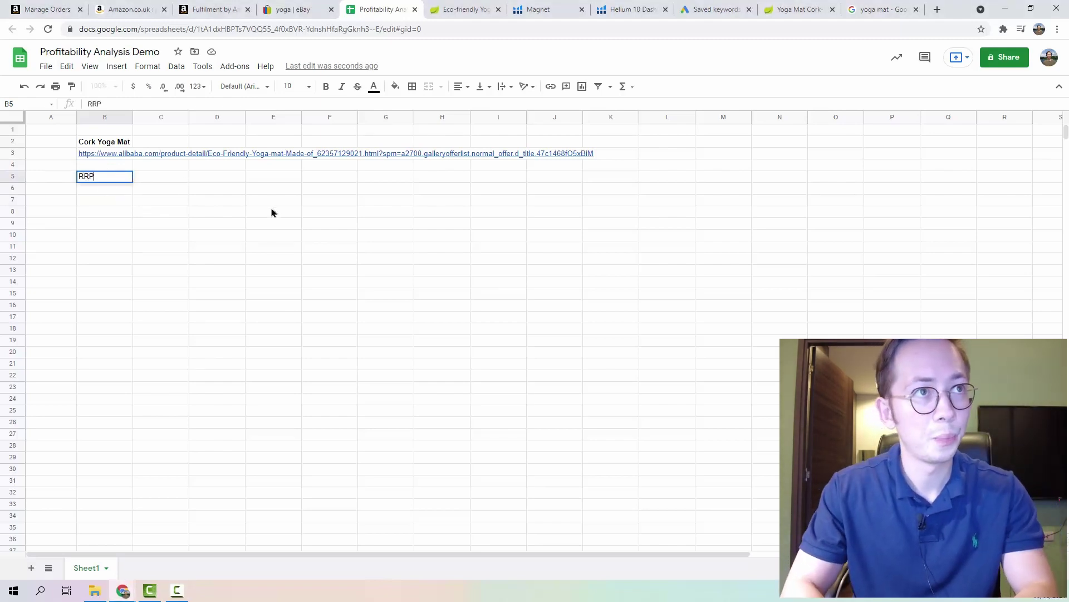
pyautogui.press('Return')
pyautogui.press('Up')
pyautogui.hotkey('ctrl', 'b')
pyautogui.press('Right')
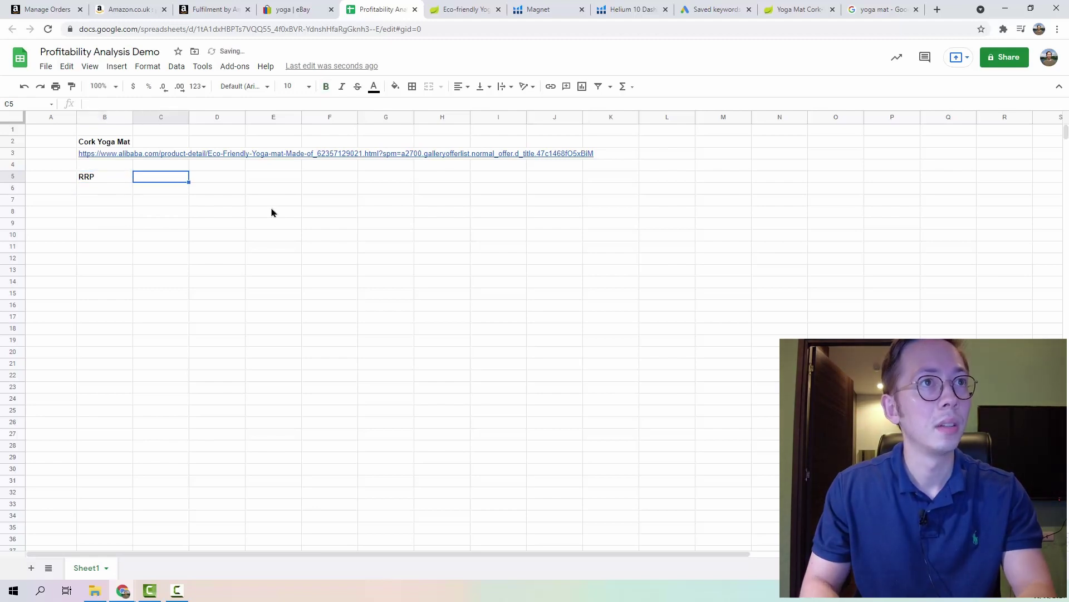
pyautogui.press('Left')
pyautogui.press('Right')
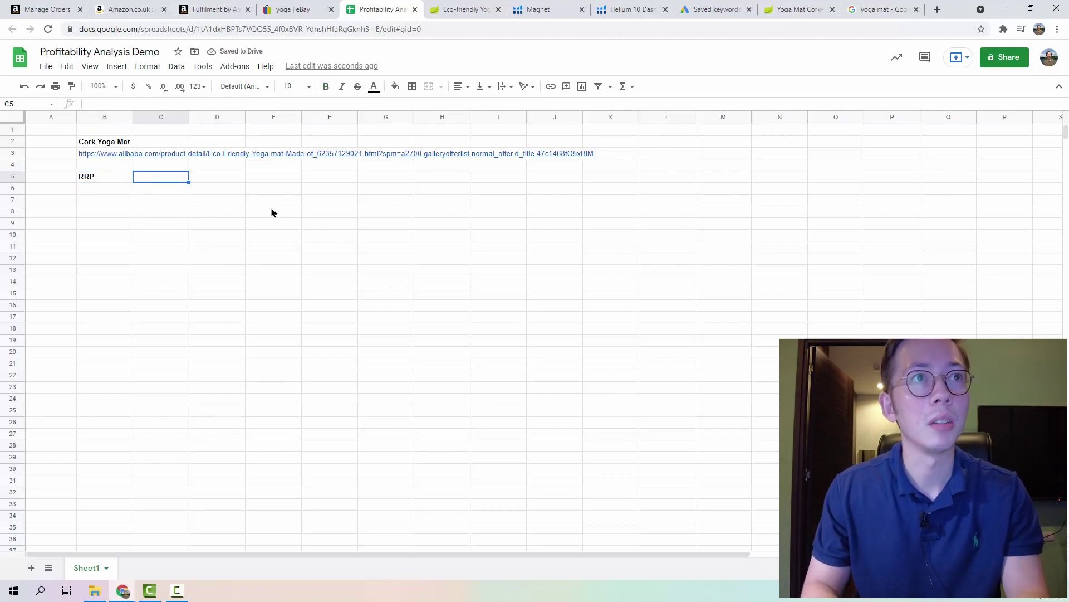
# - Switch to Amazon UK and search Sports & Outdoors for "cork yoga mat"
pyautogui.click(131, 9)
pyautogui.click(334, 62)
pyautogui.write('cork yoga mat')
pyautogui.press('Return')
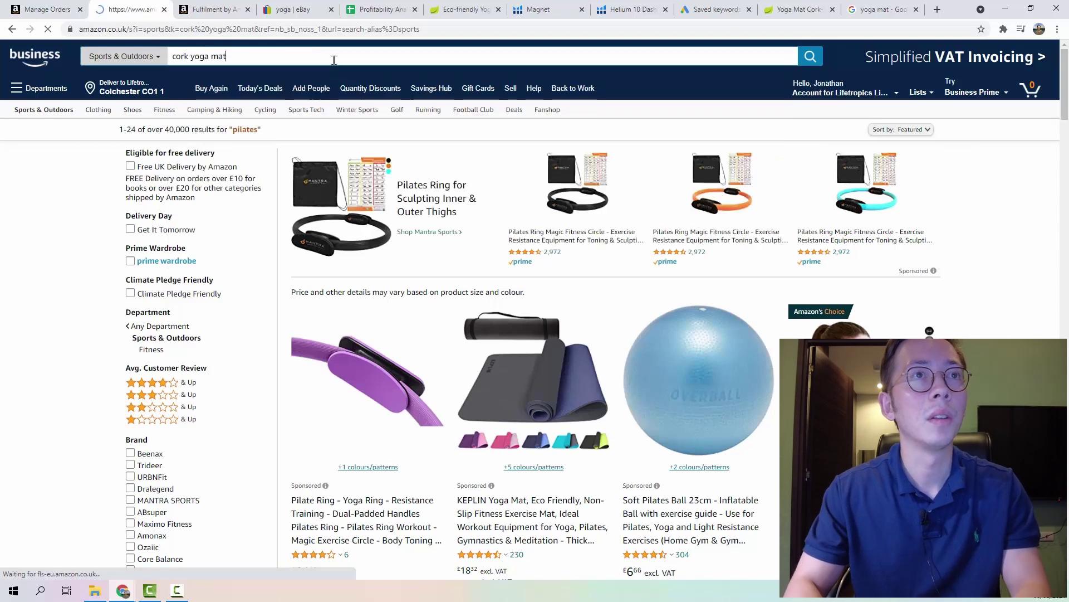
# - Compare the selling prices and review counts of competing cork yoga mats in the Amazon results to gauge a retail price
pyautogui.scroll(-5, 652, 284)
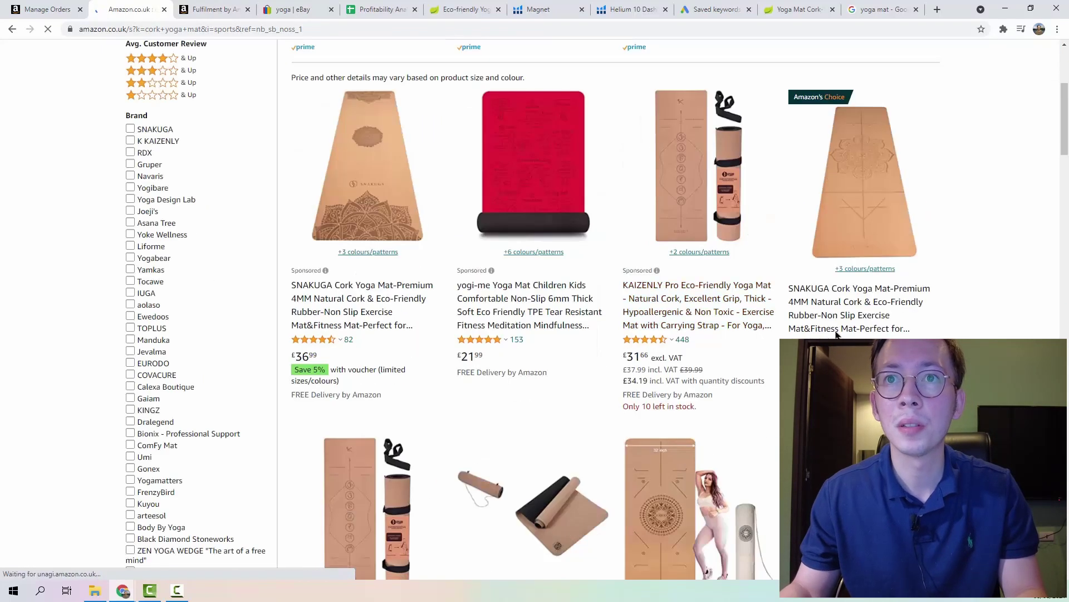
pyautogui.scroll(-2, 819, 312)
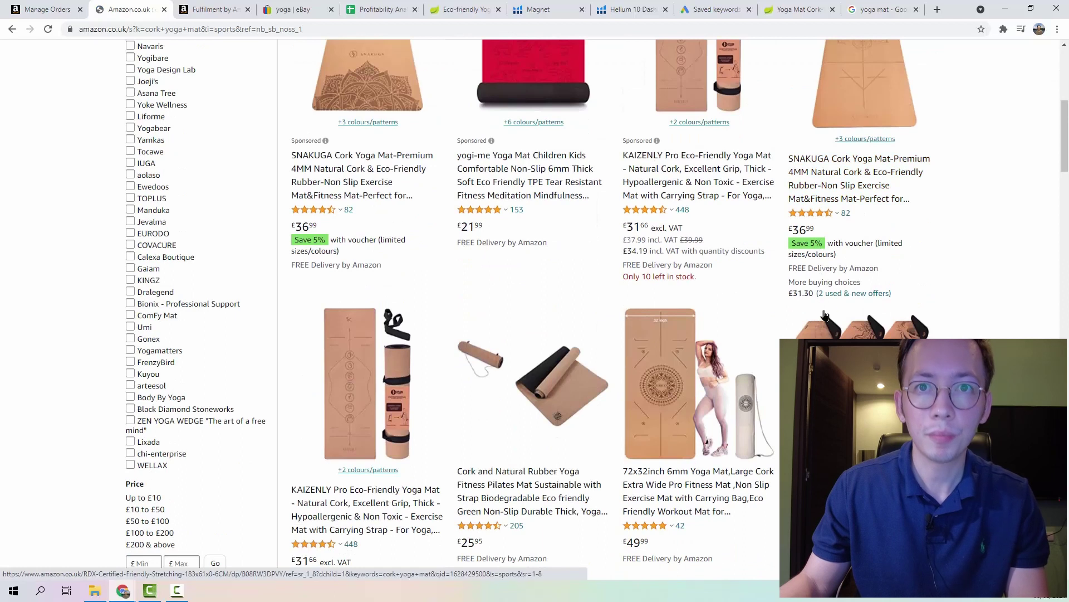
pyautogui.scroll(-7, 986, 207)
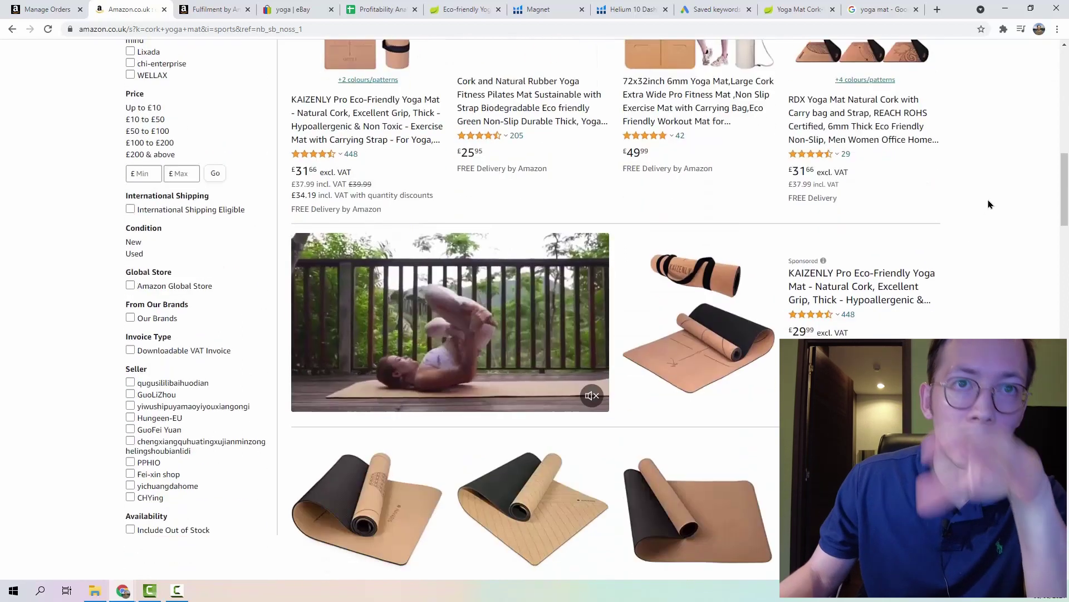
pyautogui.scroll(-2, 986, 203)
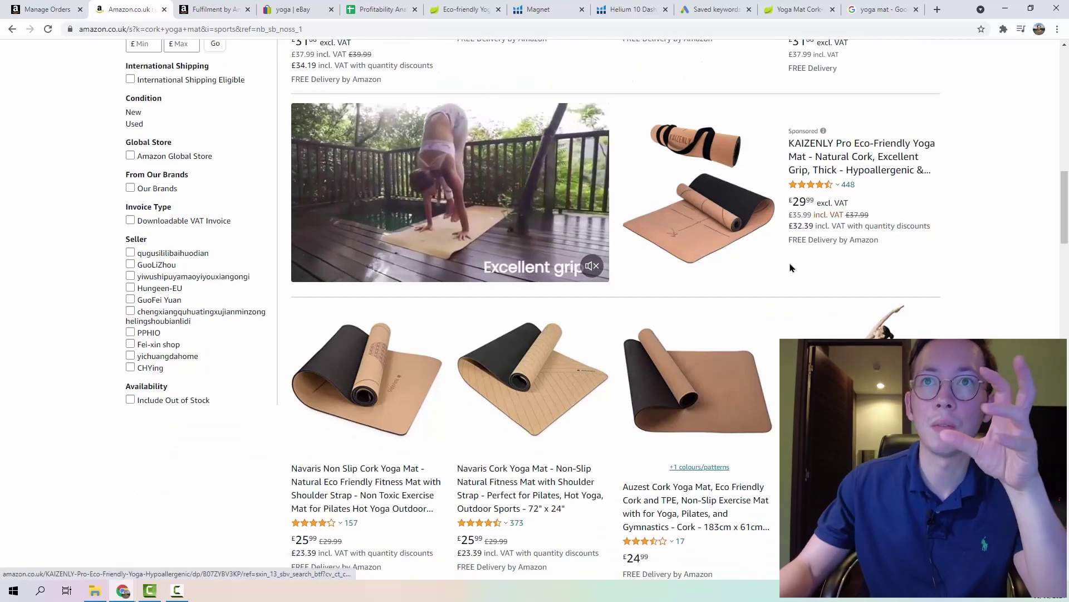
pyautogui.scroll(-10, 757, 308)
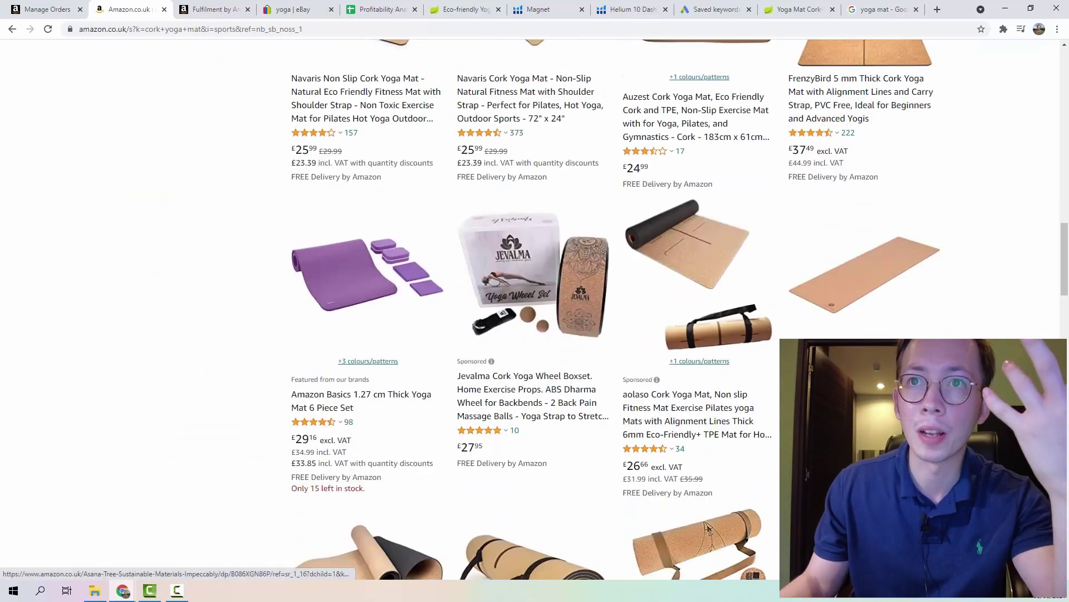
pyautogui.scroll(12, 708, 267)
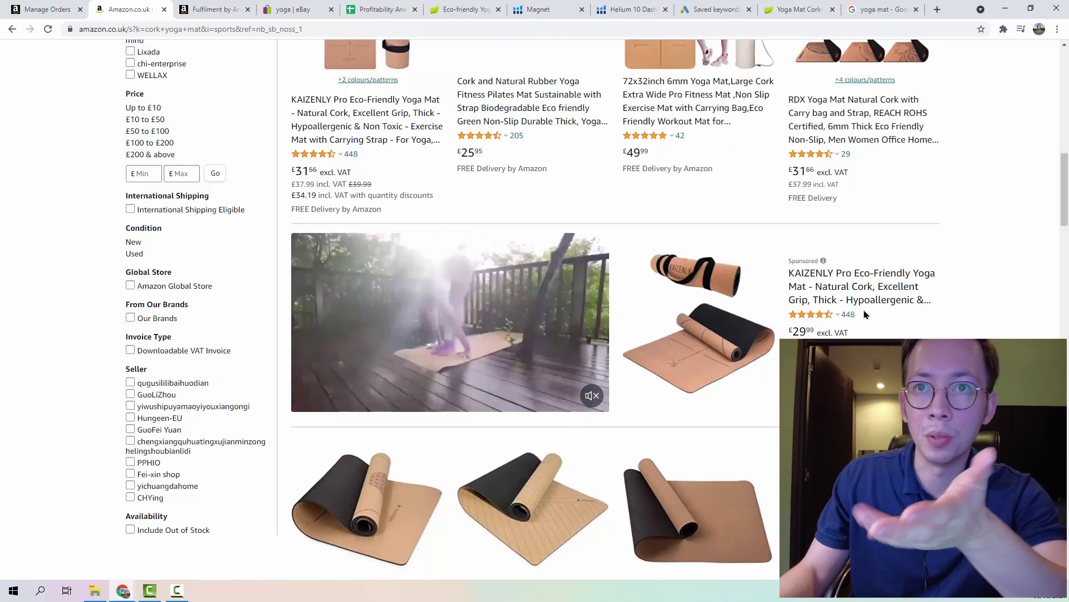
pyautogui.scroll(-7, 861, 303)
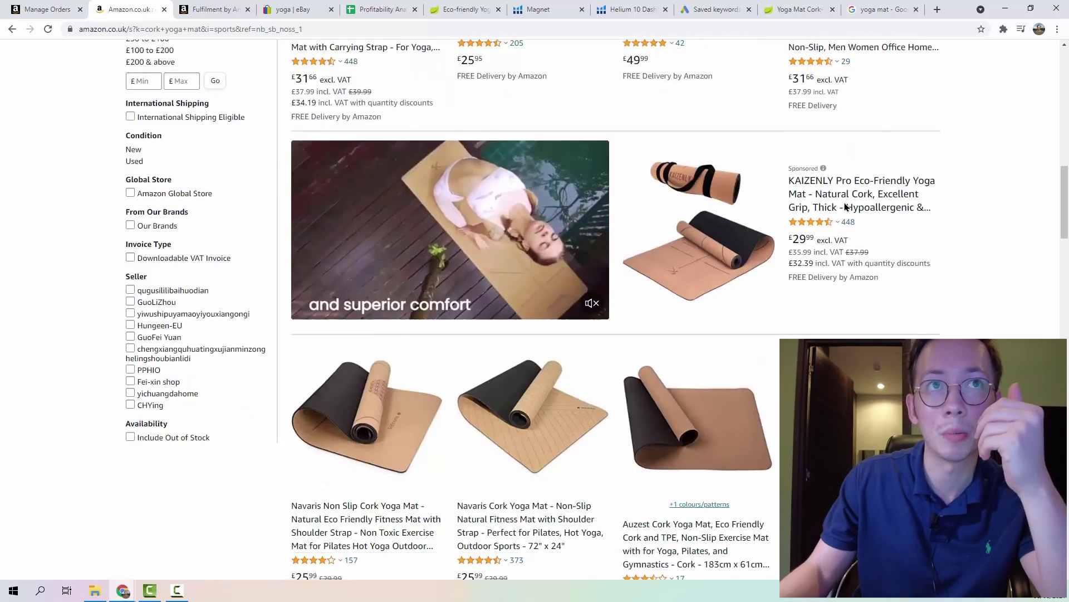
pyautogui.scroll(-7, 873, 194)
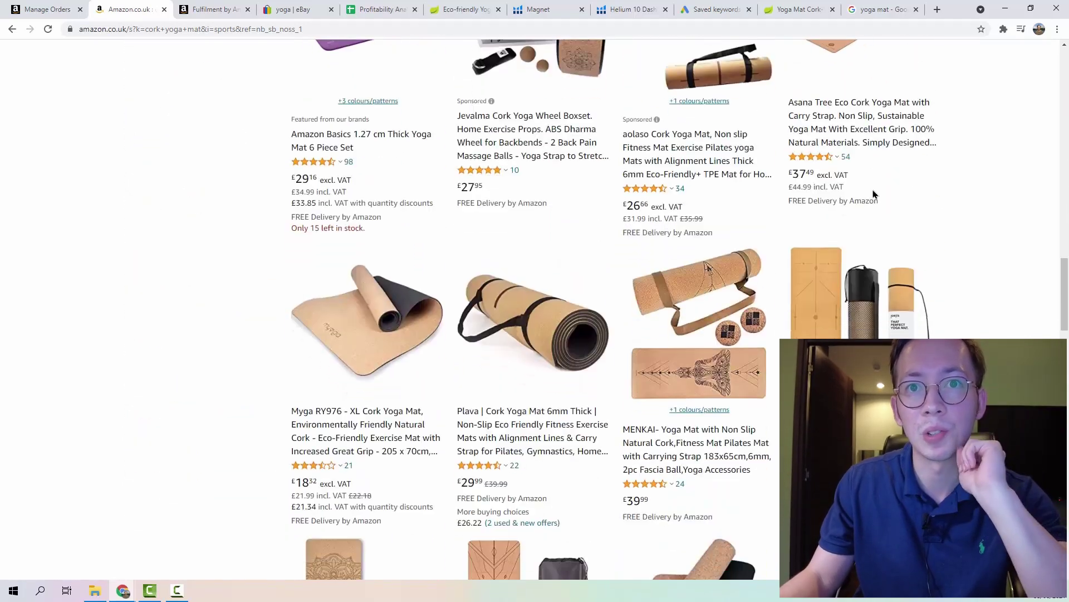
pyautogui.scroll(4, 848, 214)
pyautogui.scroll(-6, 277, 173)
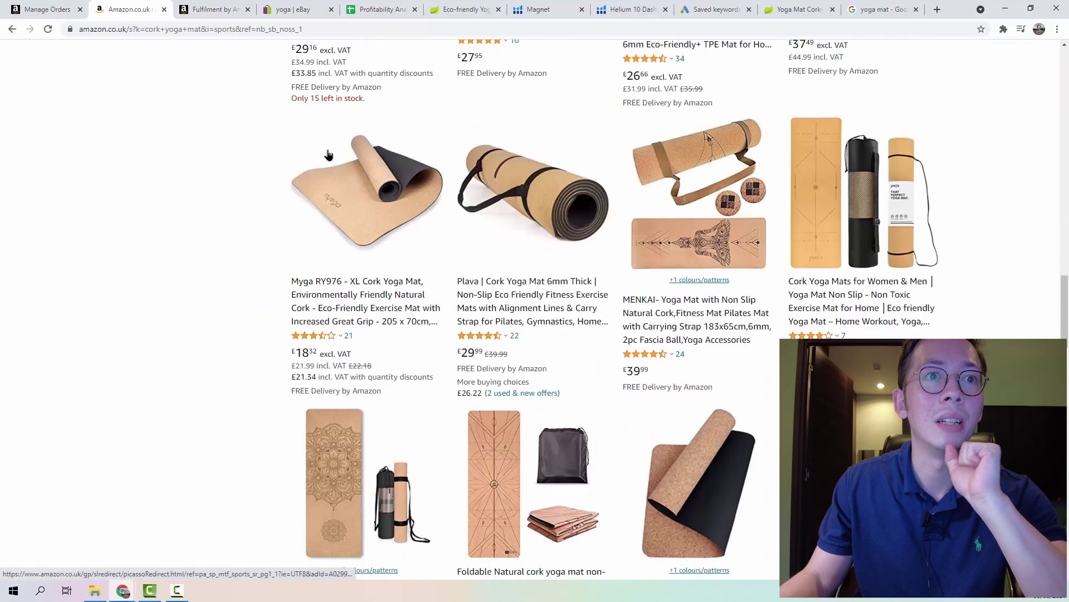
# - Check the cheaper Myga mat's price in the Amazon results, and enter 20 as the RRP in cell C5 of the profitability sheet
pyautogui.scroll(-4, 276, 173)
pyautogui.scroll(4, 246, 196)
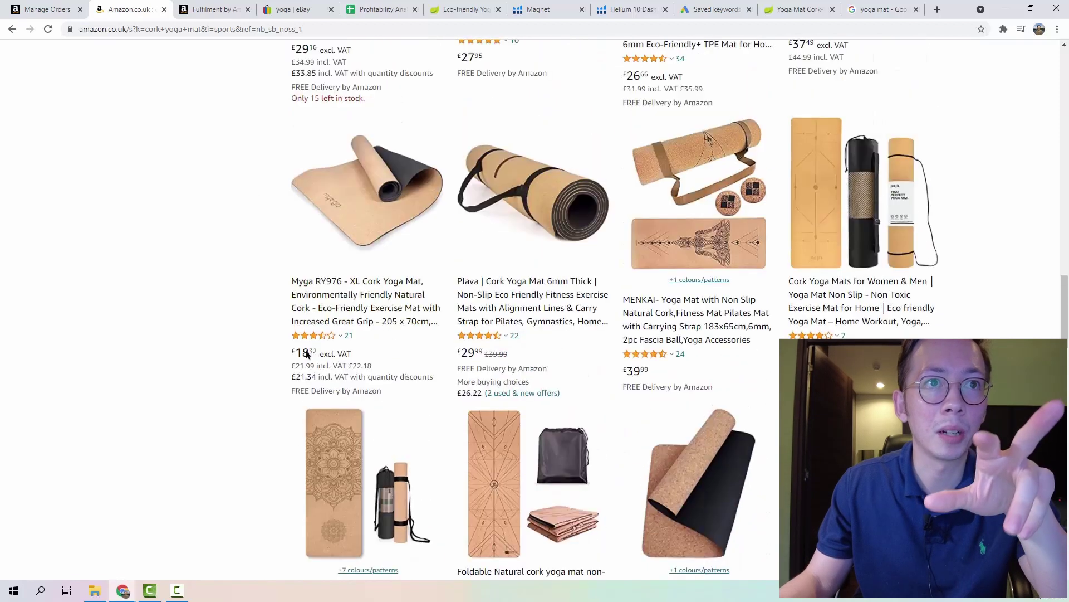
pyautogui.moveTo(303, 354); pyautogui.dragTo(324, 354)
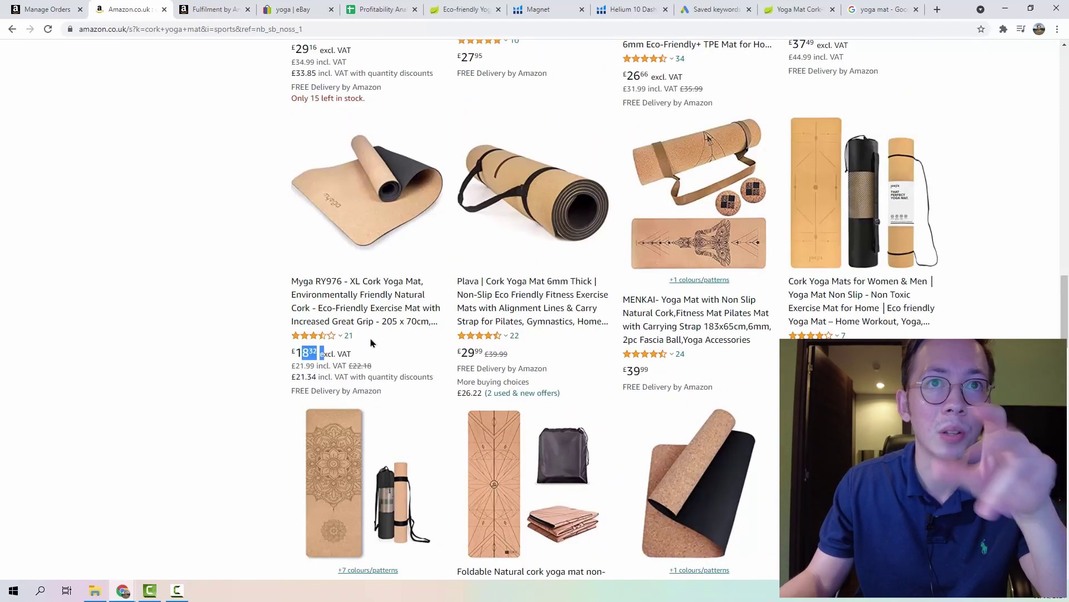
pyautogui.click(375, 9)
pyautogui.write('20')
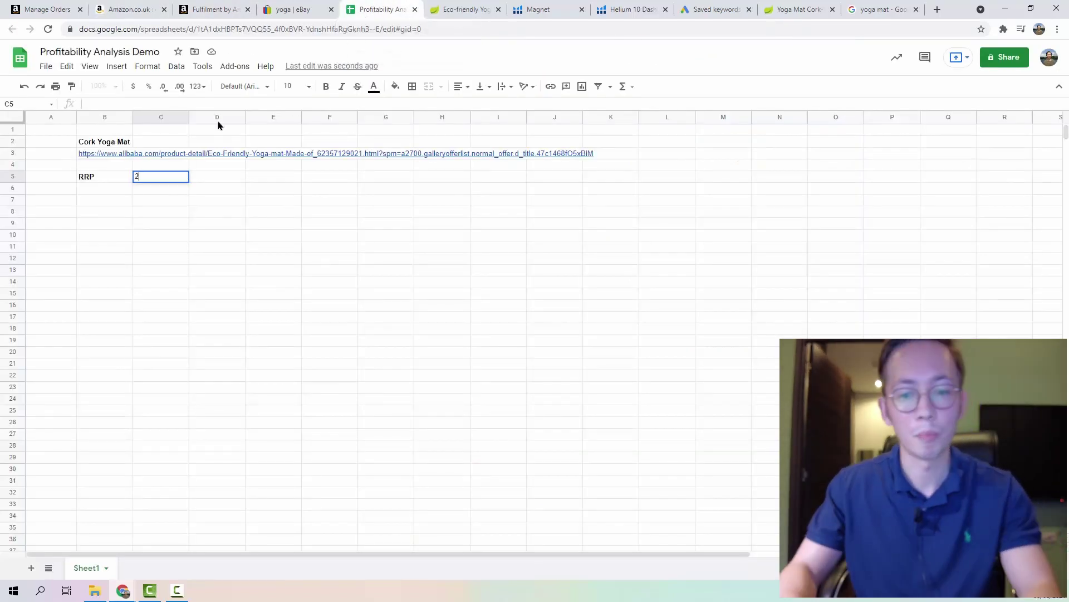
pyautogui.press('Return')
pyautogui.press('Up')
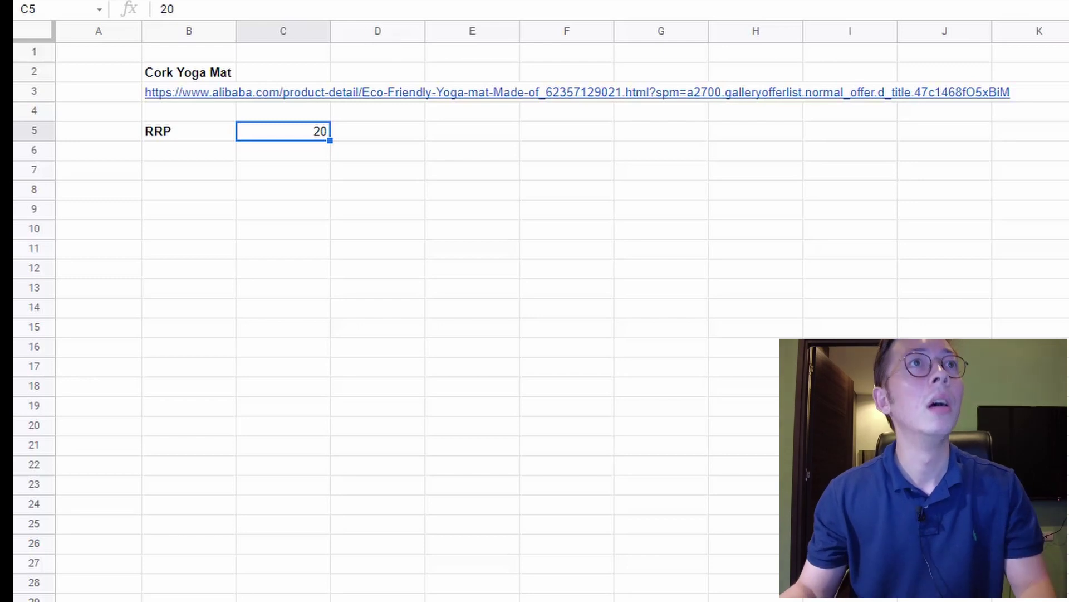
# - Format the RRP value in cell C5 as British Pound Sterling
pyautogui.click(247, 0)
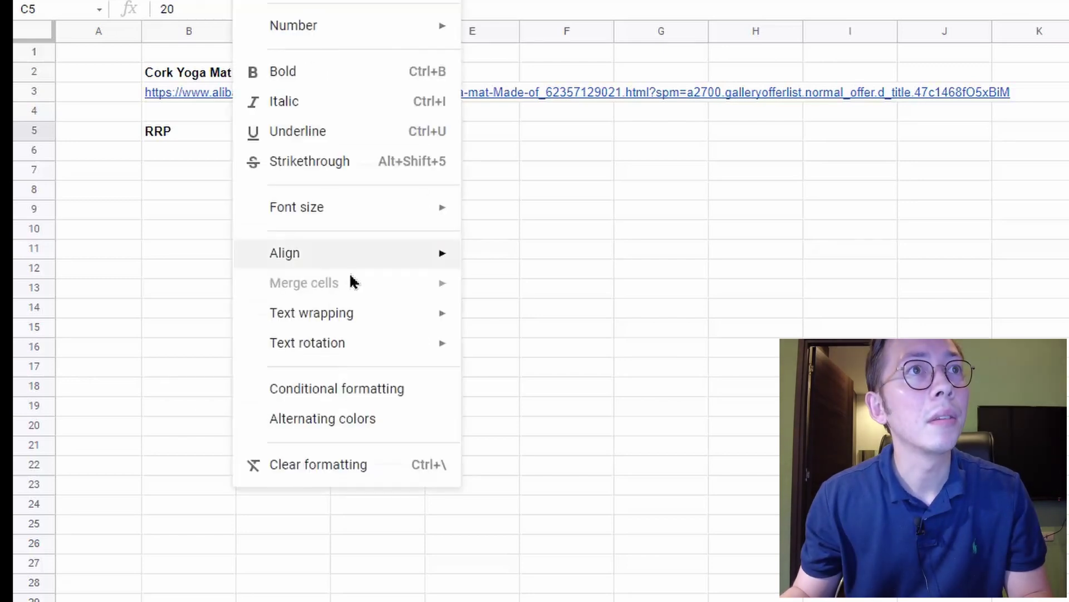
pyautogui.moveTo(360, 0)
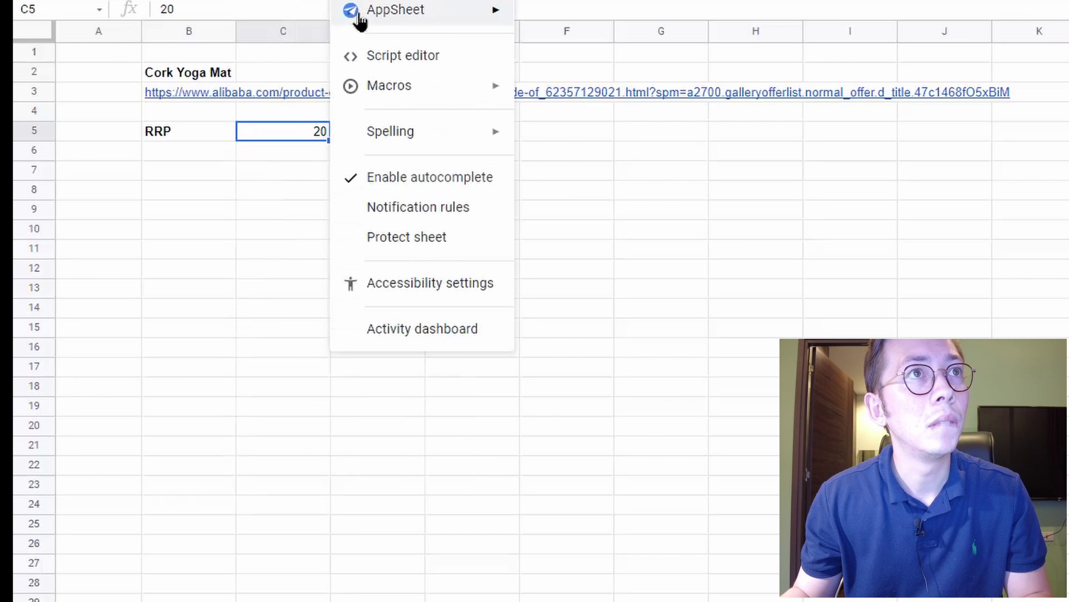
pyautogui.moveTo(289, 0)
pyautogui.moveTo(334, 25)
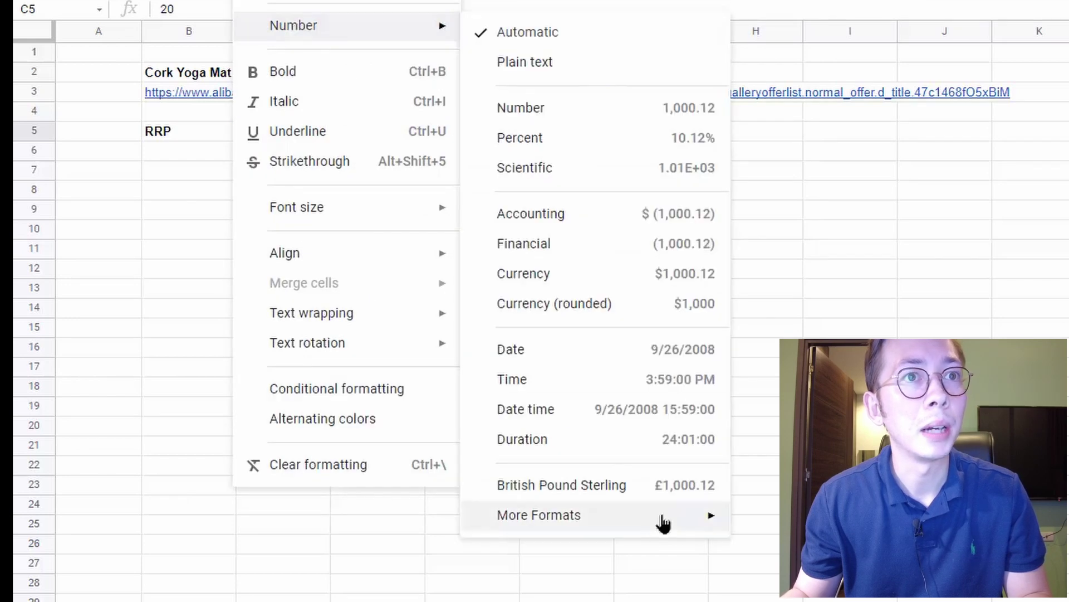
pyautogui.click(649, 493)
pyautogui.click(602, 409)
pyautogui.click(184, 142)
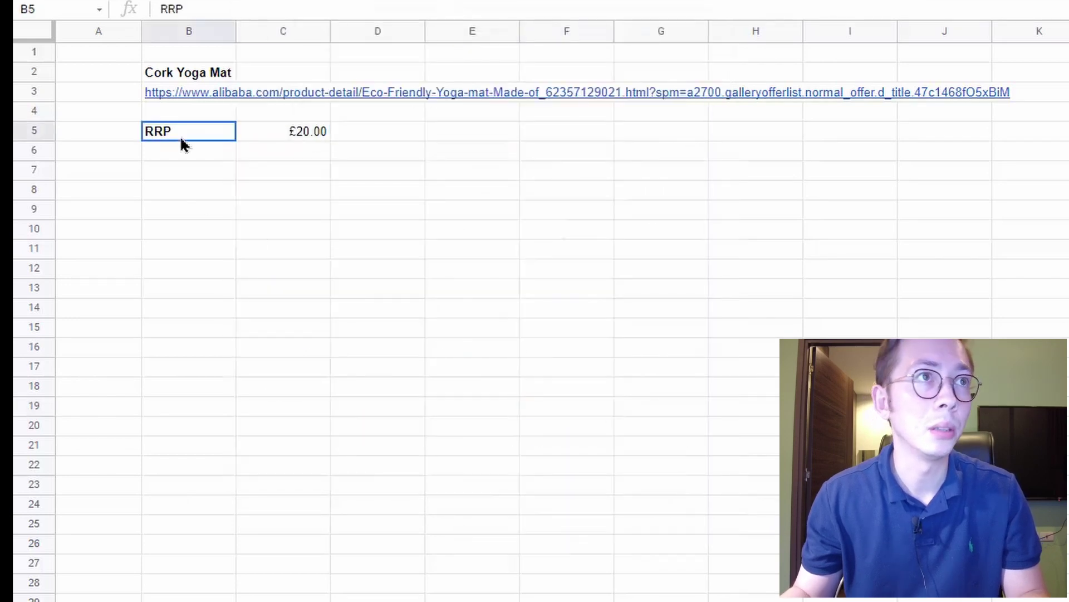
pyautogui.click(177, 156)
pyautogui.click(302, 114)
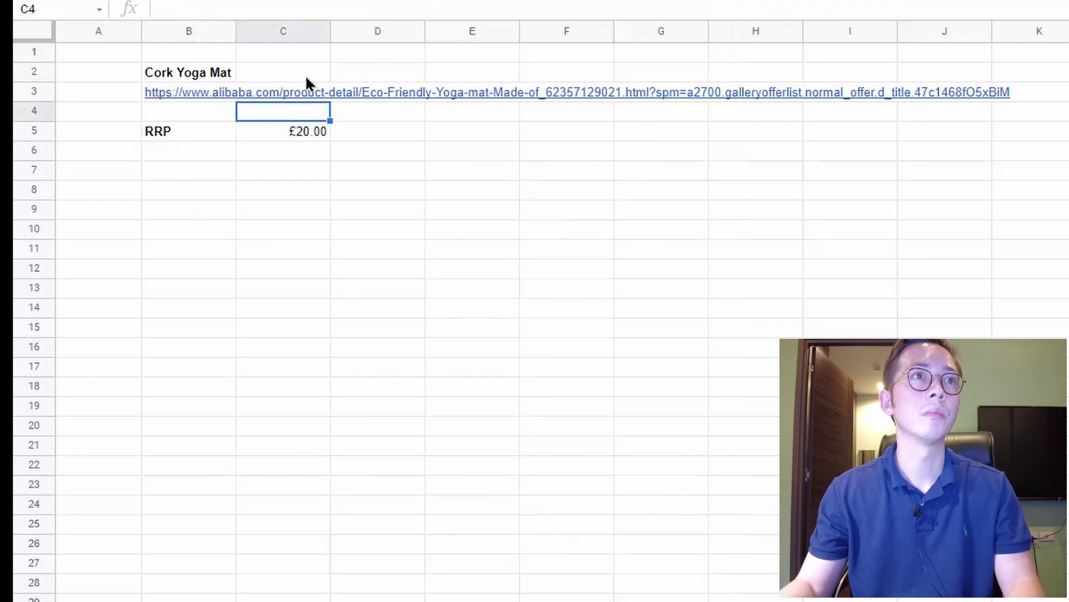
# - Format the RRP value in cell C5 as US dollar currency
pyautogui.click(308, 135)
pyautogui.hotkey('ctrl', 'shift', '4')
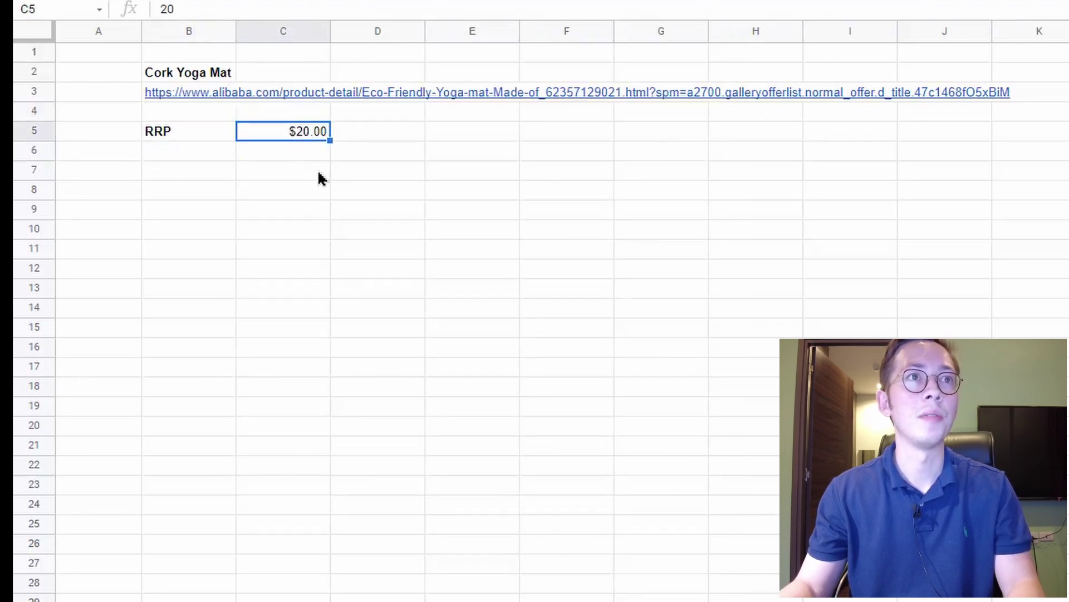
pyautogui.click(320, 175)
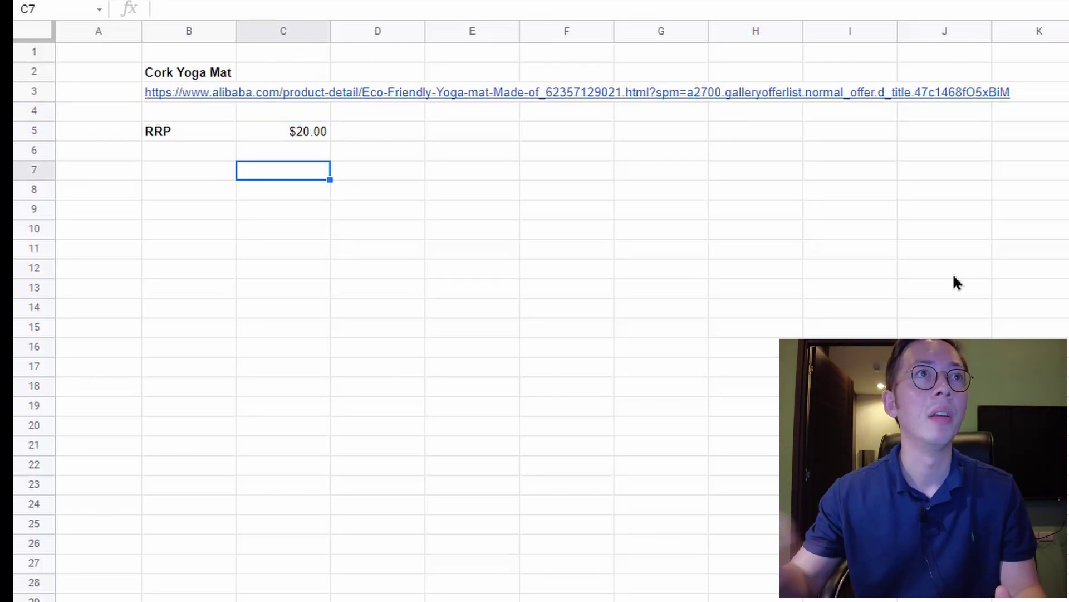
# - Add a bold "Cost of Goods Sold" heading in cell B7 and remove the bold from the RRP label
pyautogui.click(213, 177)
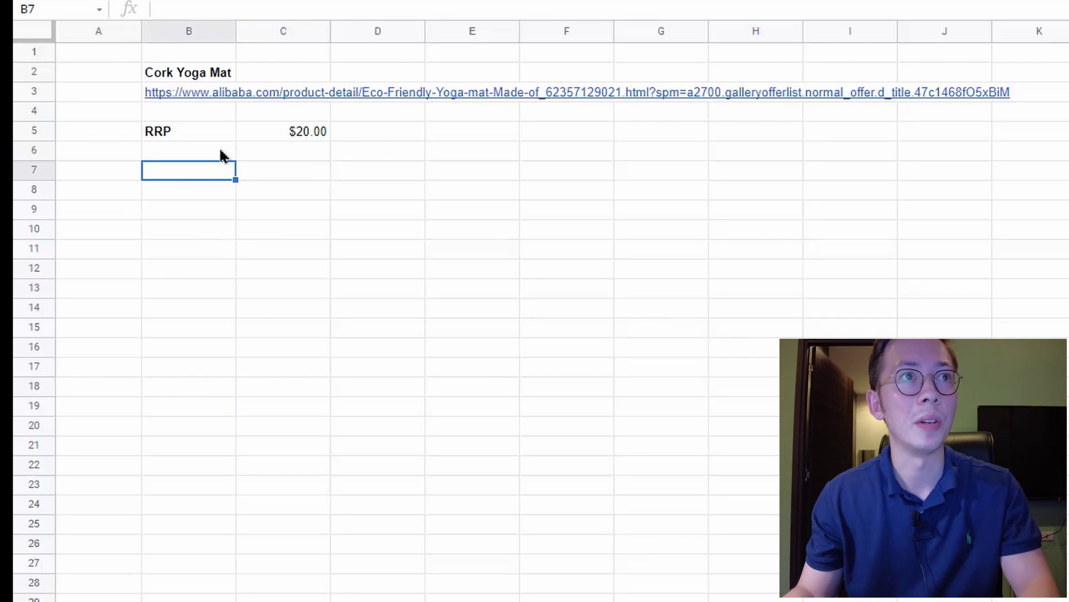
pyautogui.click(222, 155)
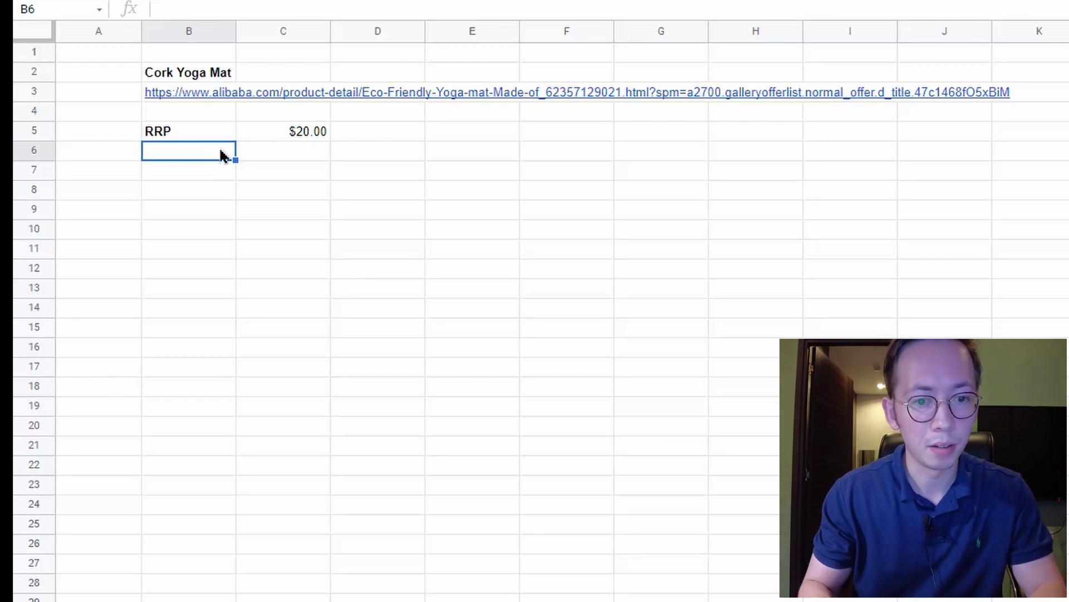
pyautogui.press('Down')
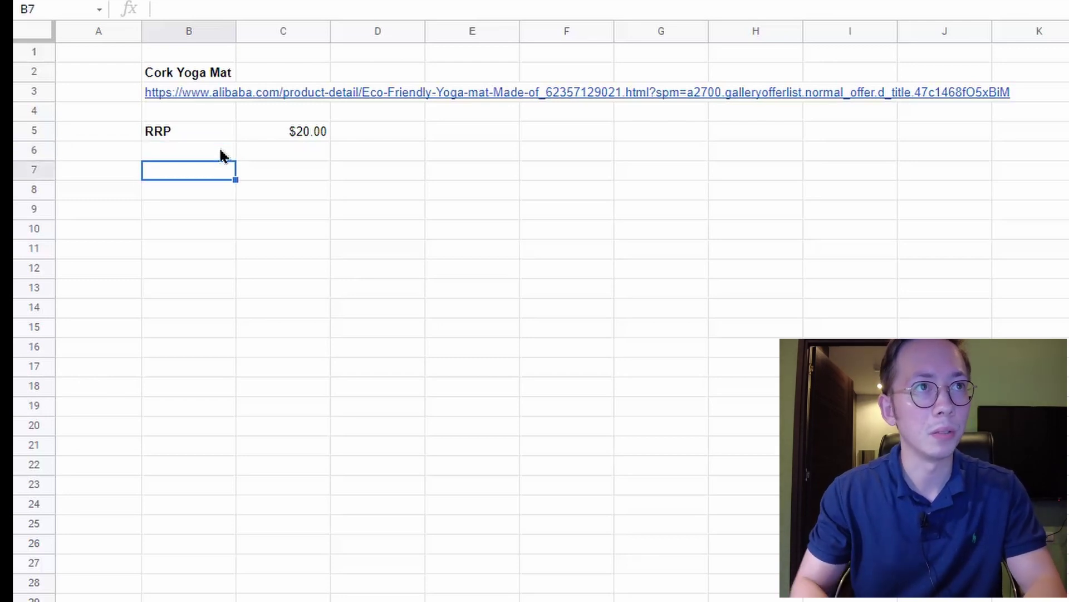
pyautogui.write('Cost of Good')
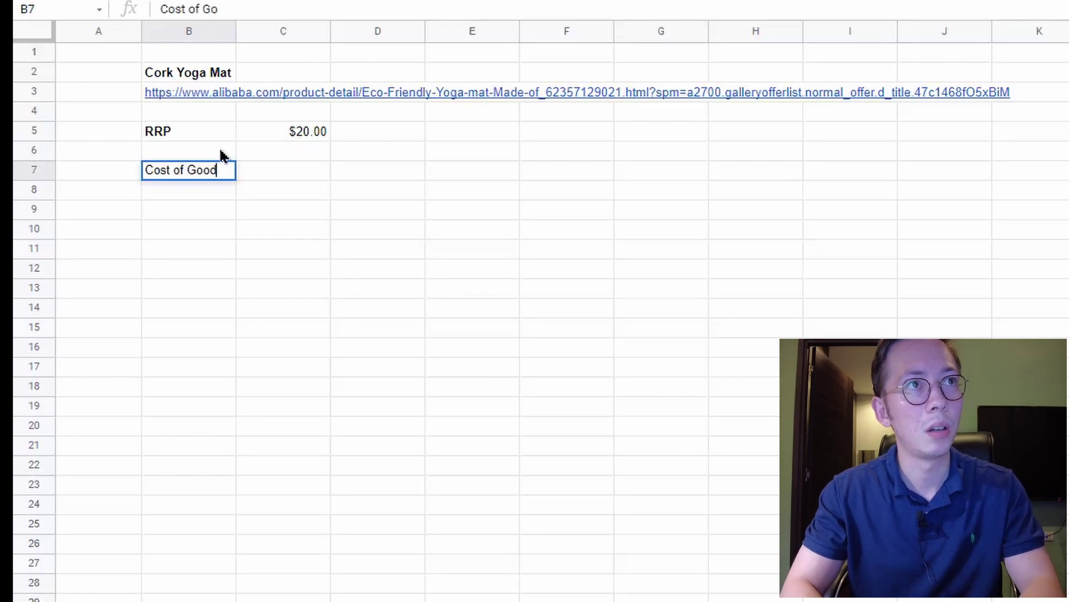
pyautogui.write('s Sold')
pyautogui.press('Return')
pyautogui.press('Up')
pyautogui.hotkey('ctrl', 'b')
pyautogui.press('Down')
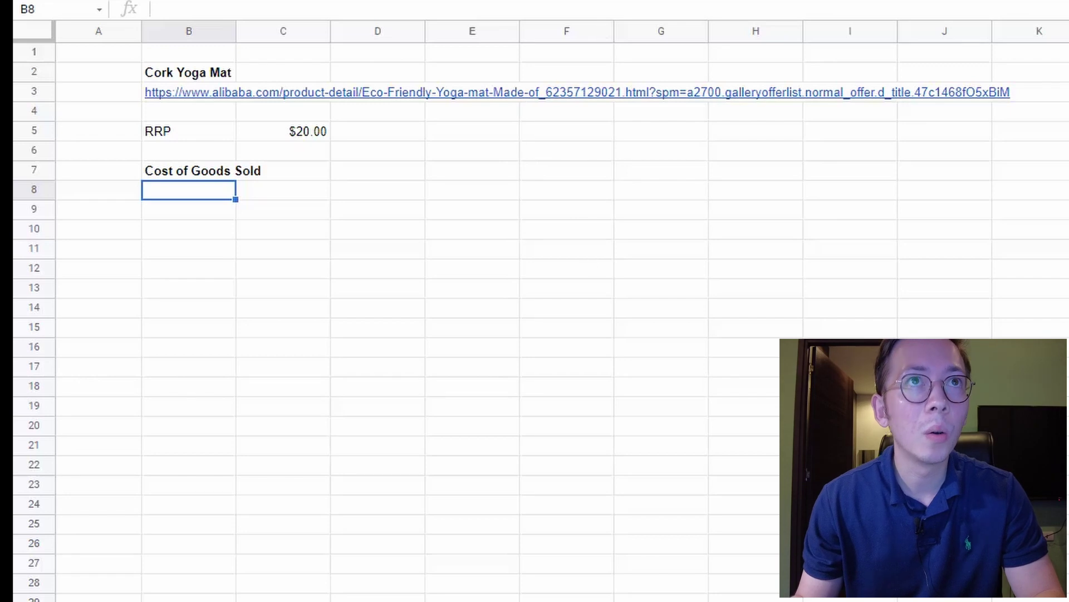
# - Copy the 10.99 unit price for 300 - 499 pieces from the Alibaba cork mat listing and return to the spreadsheet
pyautogui.hotkey('ctrl', 'Tab')
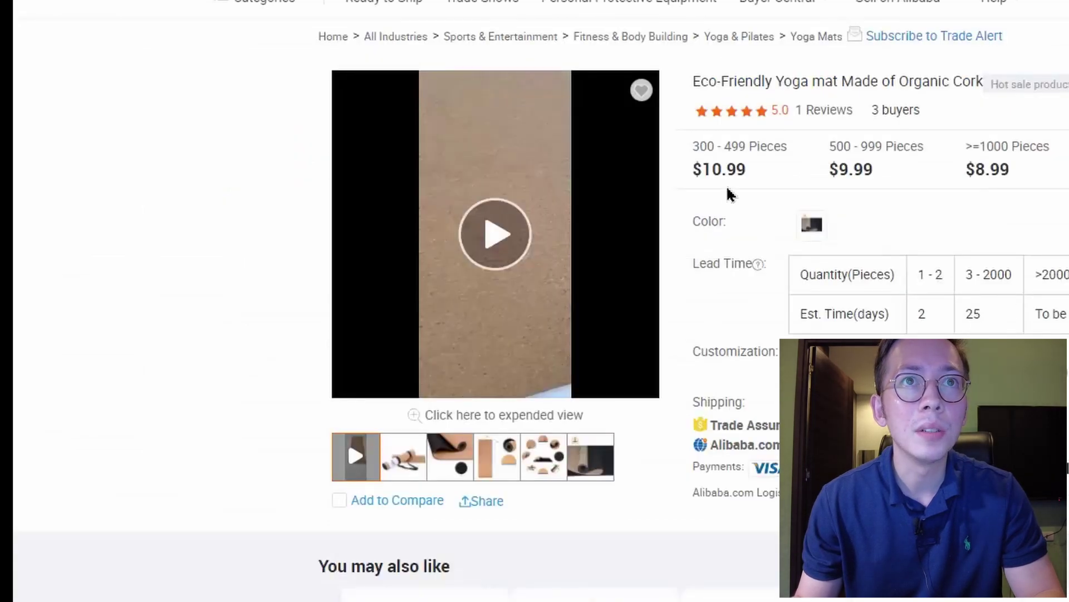
pyautogui.moveTo(734, 177); pyautogui.dragTo(693, 169)
pyautogui.moveTo(769, 186); pyautogui.dragTo(699, 169)
pyautogui.hotkey('ctrl', 'c')
pyautogui.hotkey('ctrl', 'shift', 'Tab')
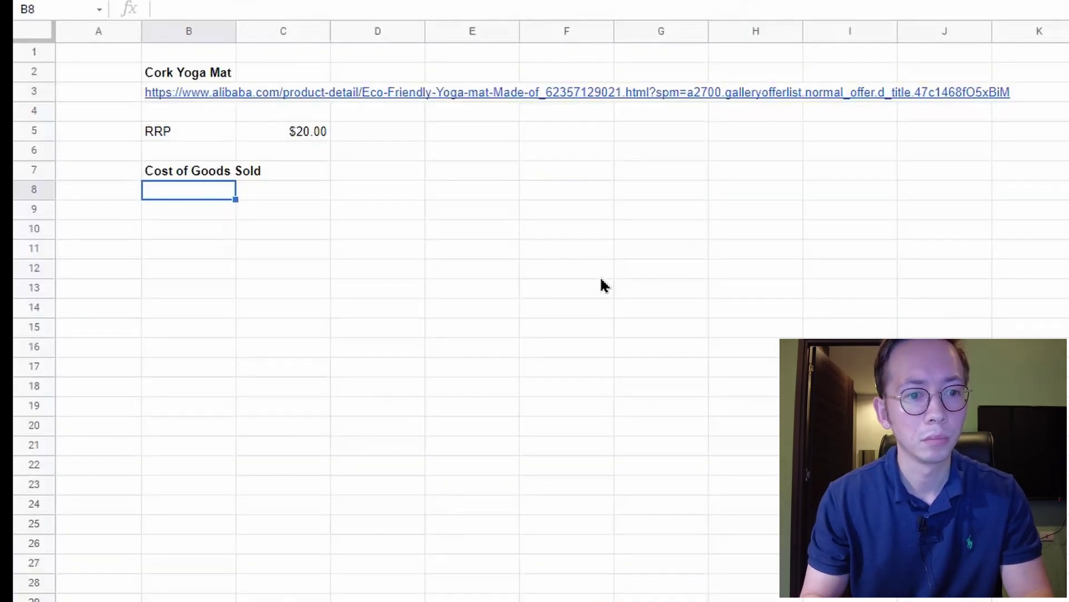
# - Label cell B8 "Mat" and paste the 10.99 unit cost into C8, formatted as US dollar currency
pyautogui.write('Mat')
pyautogui.press('Return')
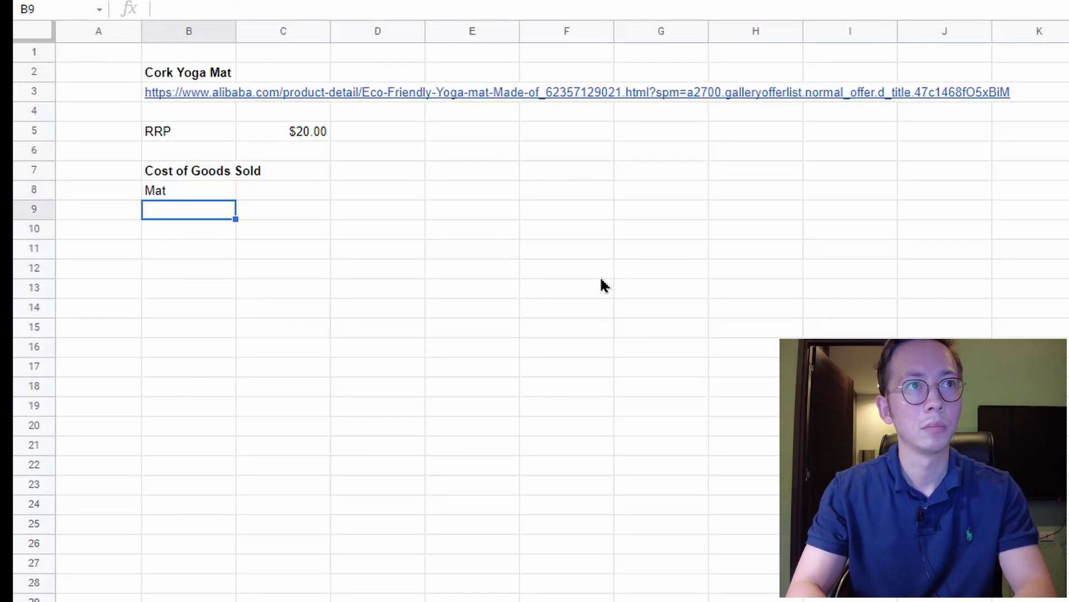
pyautogui.press('Up')
pyautogui.press('Right')
pyautogui.hotkey('ctrl', 'v')
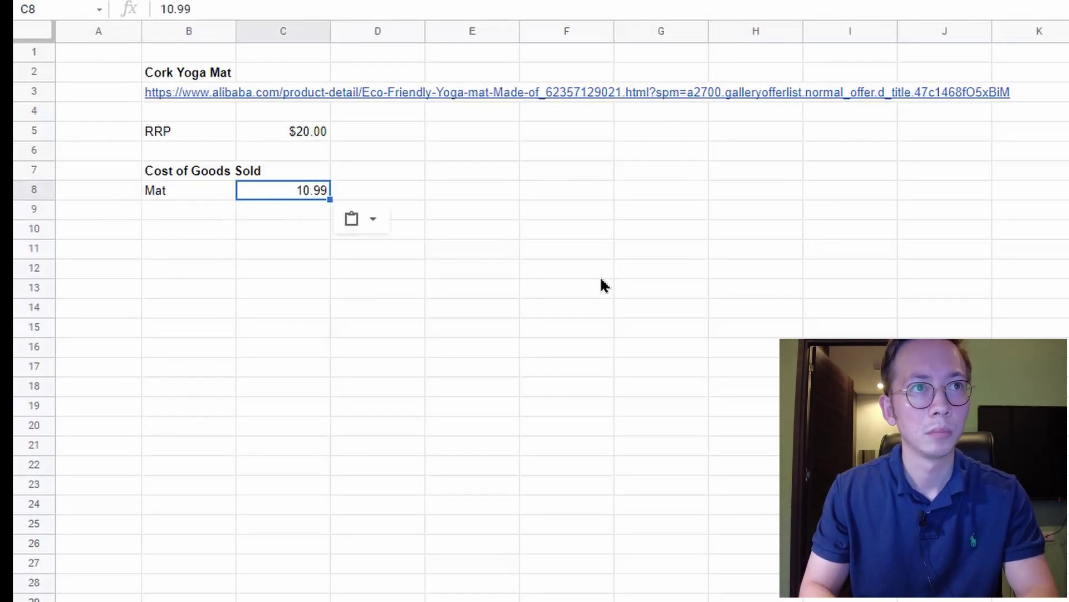
pyautogui.click(236, 1)
pyautogui.click(281, 214)
# - Add a "Quantity" row in cell B9 with the supplier's minimum order of 300 in C9
pyautogui.click(213, 213)
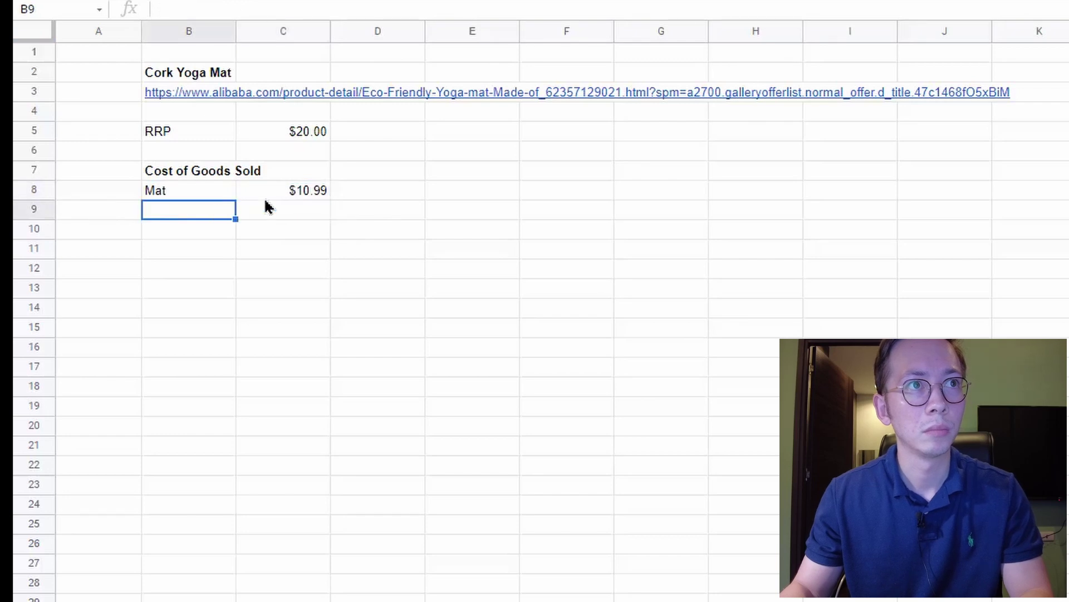
pyautogui.write('Quantity')
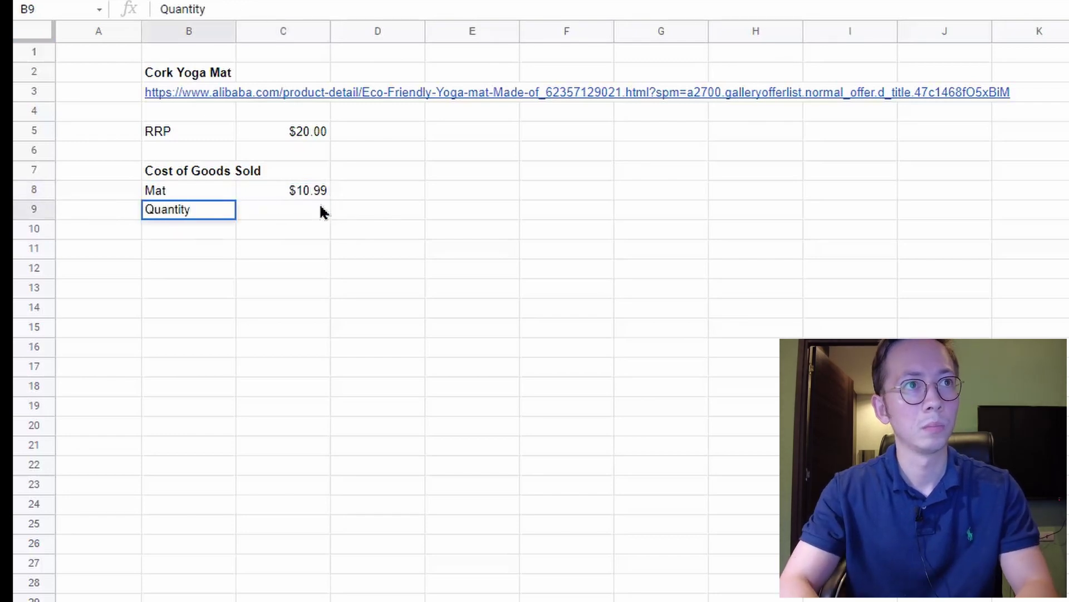
pyautogui.click(322, 212)
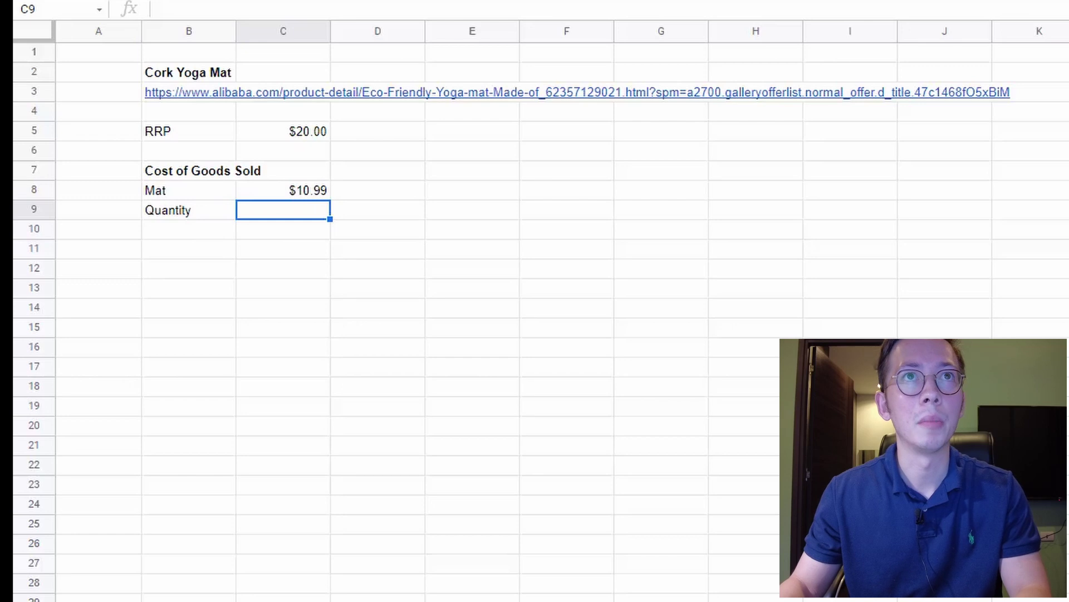
pyautogui.hotkey('ctrl', 'Tab')
pyautogui.hotkey('ctrl', 'shift', 'Tab')
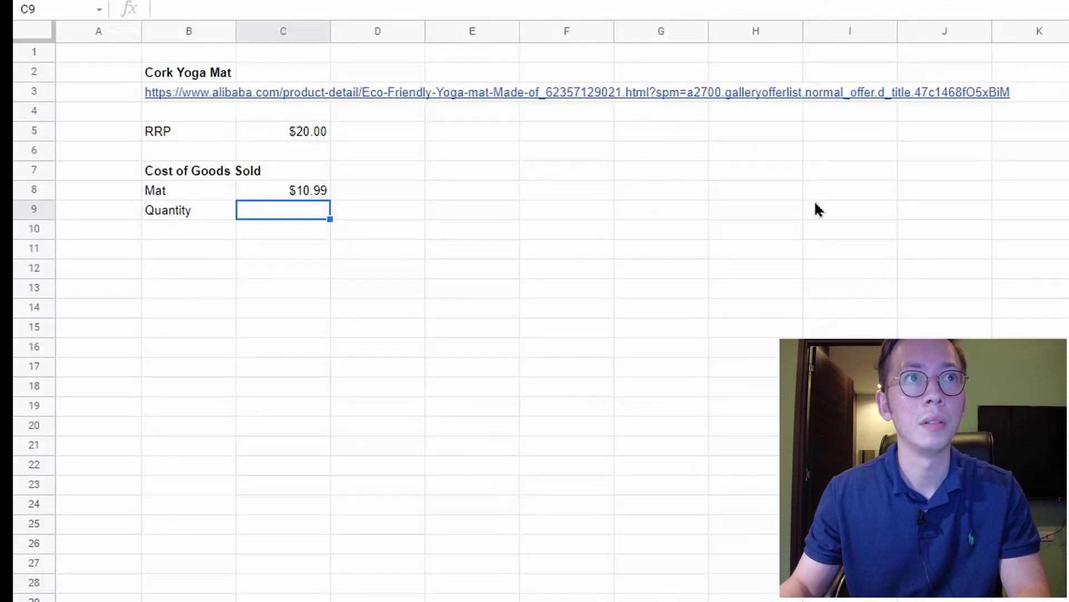
pyautogui.write('300')
pyautogui.press('Return')
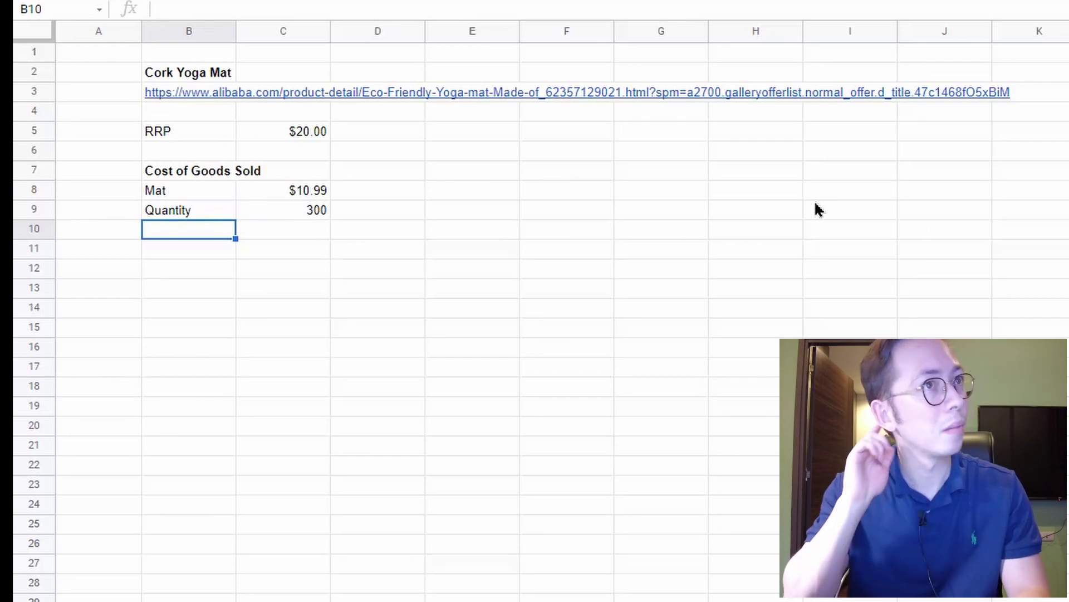
# - Label cell B10 "Cost of Mats" below the quantity row
pyautogui.write('Total')
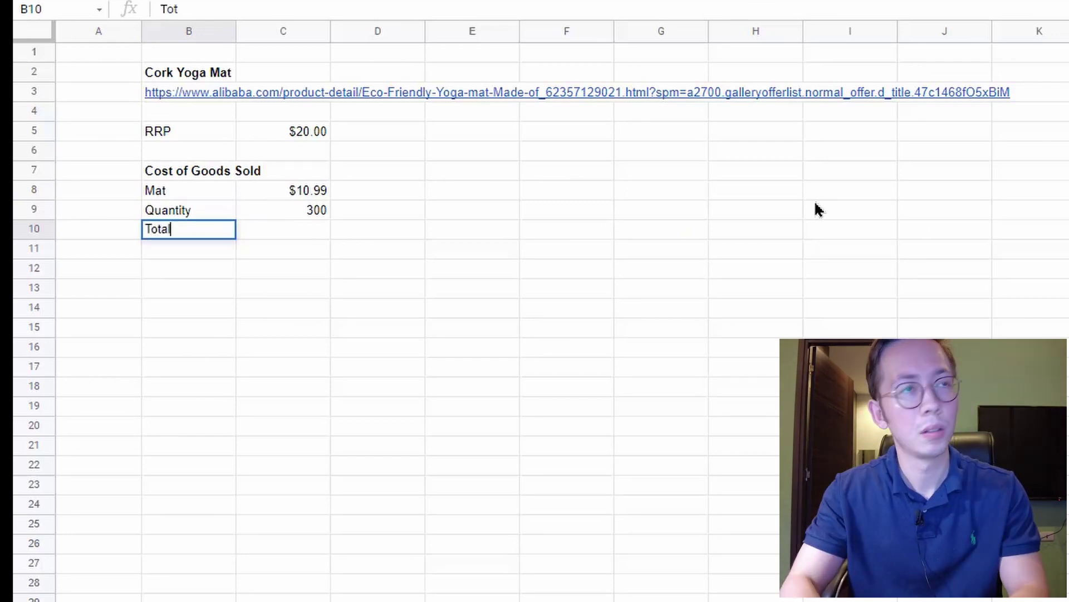
pyautogui.write(' Oo')
pyautogui.hotkey('shift', 'Home')
pyautogui.write('C')
pyautogui.hotkey('shift', 'Right')
pyautogui.hotkey('shift', 'Right')
pyautogui.hotkey('shift', 'Right')
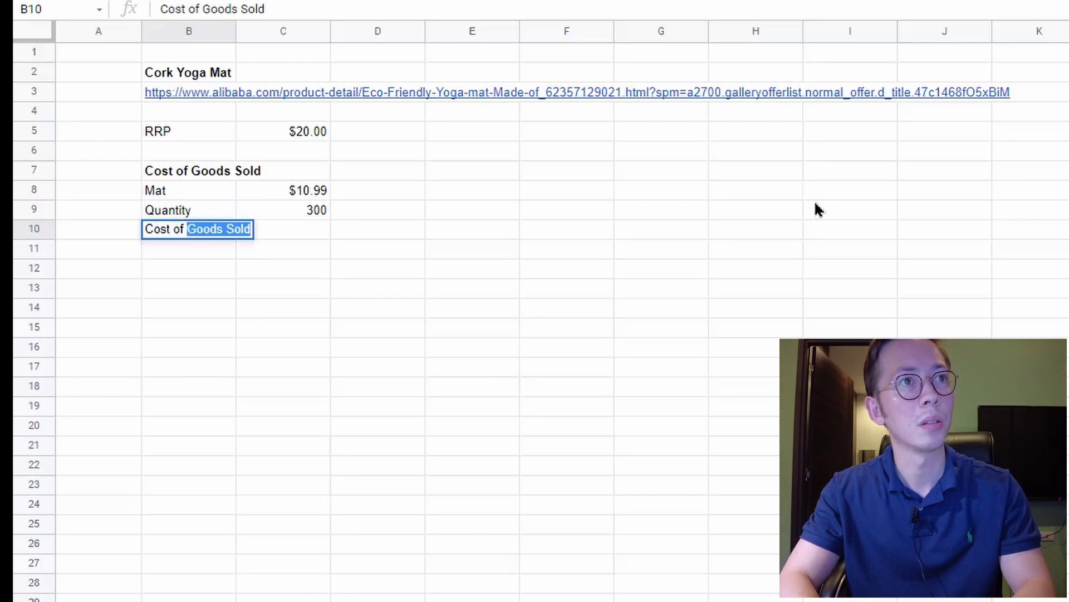
pyautogui.write('Mats')
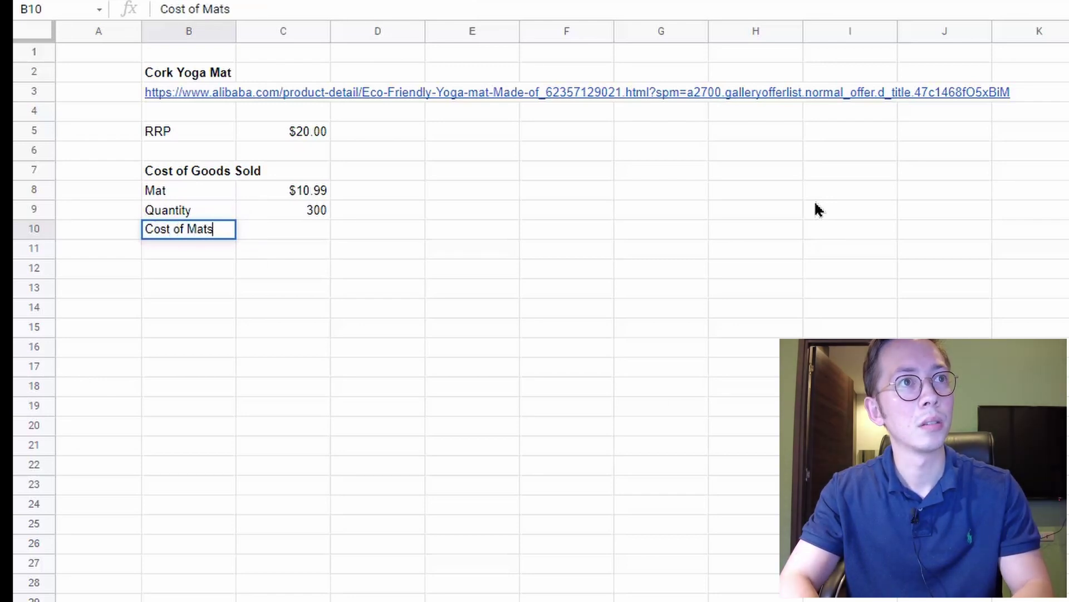
# - Calculate the cost of mats in cell C10 with the formula =C9*C8 and make its label bold
pyautogui.press('Tab')
pyautogui.write('=')
pyautogui.press('Up')
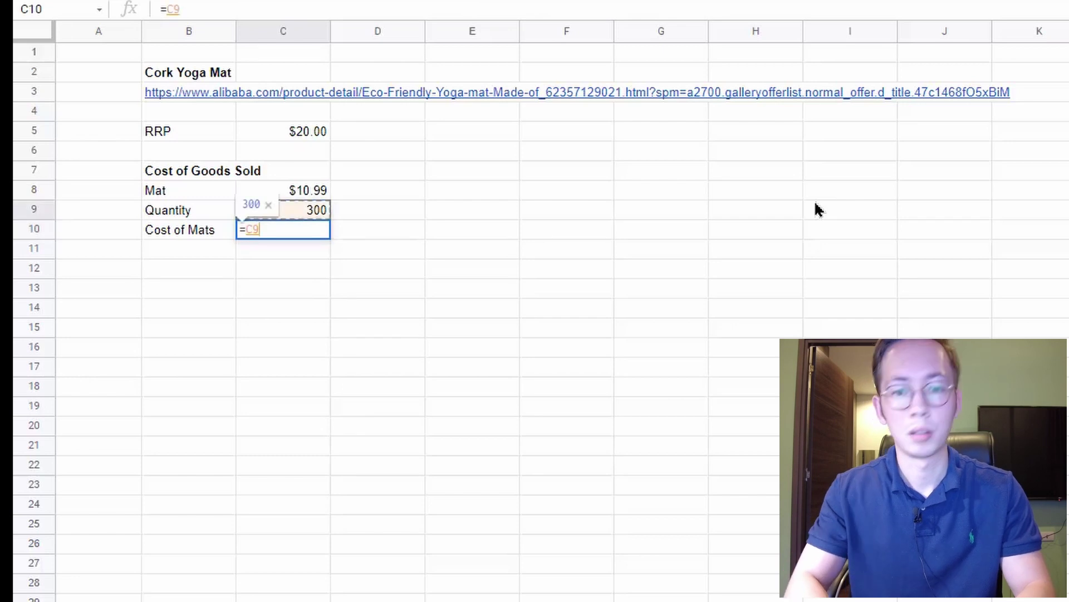
pyautogui.write('*')
pyautogui.press('Up')
pyautogui.press('Up')
pyautogui.press('Return')
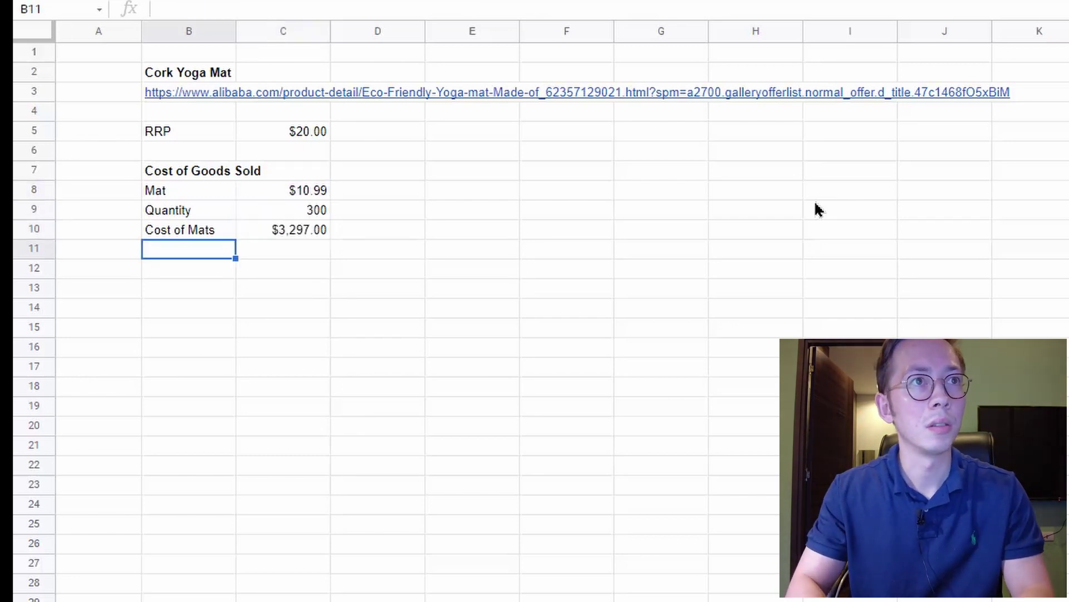
pyautogui.press('Up')
pyautogui.hotkey('ctrl', 'b')
pyautogui.press('Down')
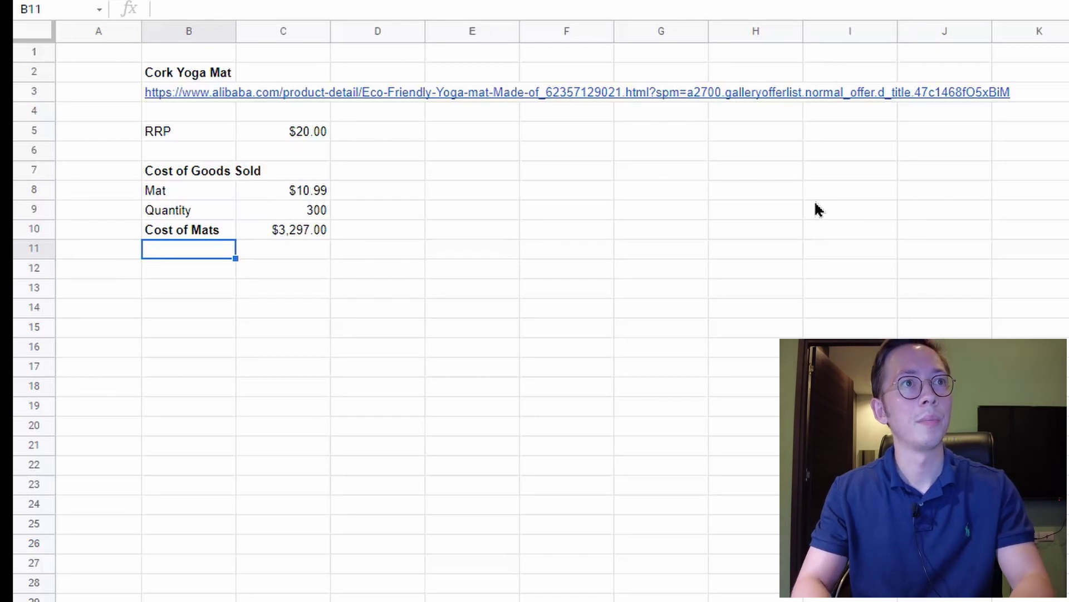
# - Add a bold "Shipping" label in cell B11 and select the cell beside it for the cost
pyautogui.write('Shipping')
pyautogui.press('Return')
pyautogui.press('Up')
pyautogui.hotkey('ctrl', 'b')
pyautogui.press('Right')
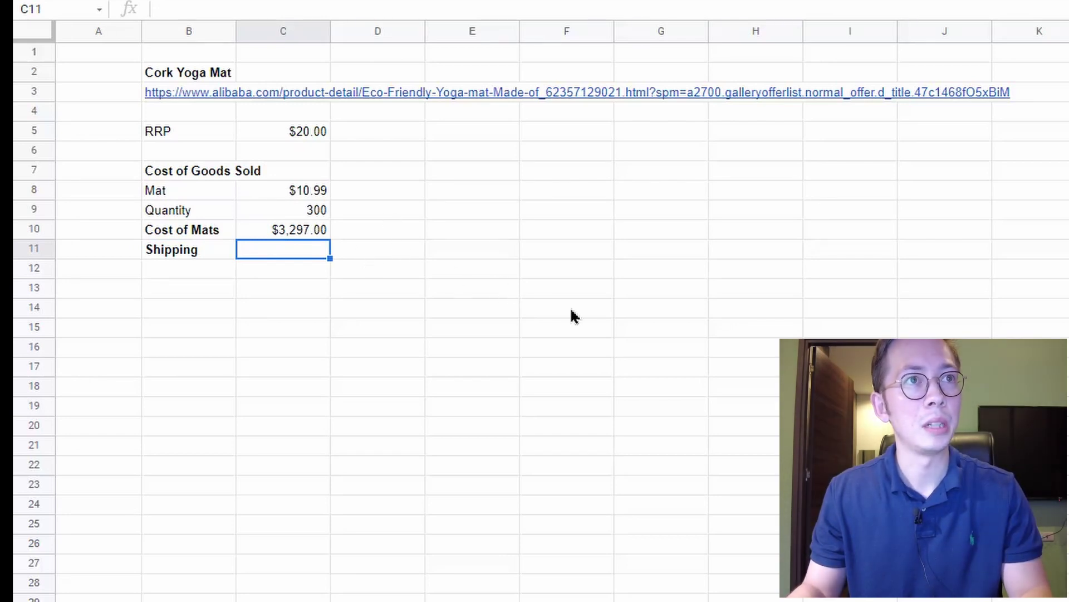
# - Enter a shipping cost of 1000 in cell C11 and format it as US dollar currency
pyautogui.write('1000')
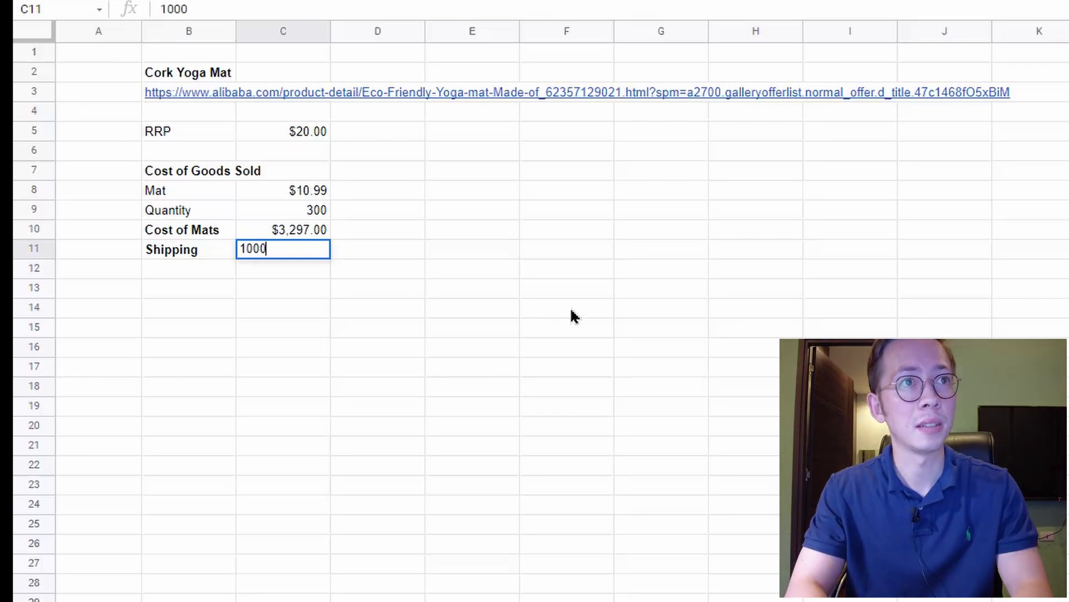
pyautogui.press('Return')
pyautogui.press('Up')
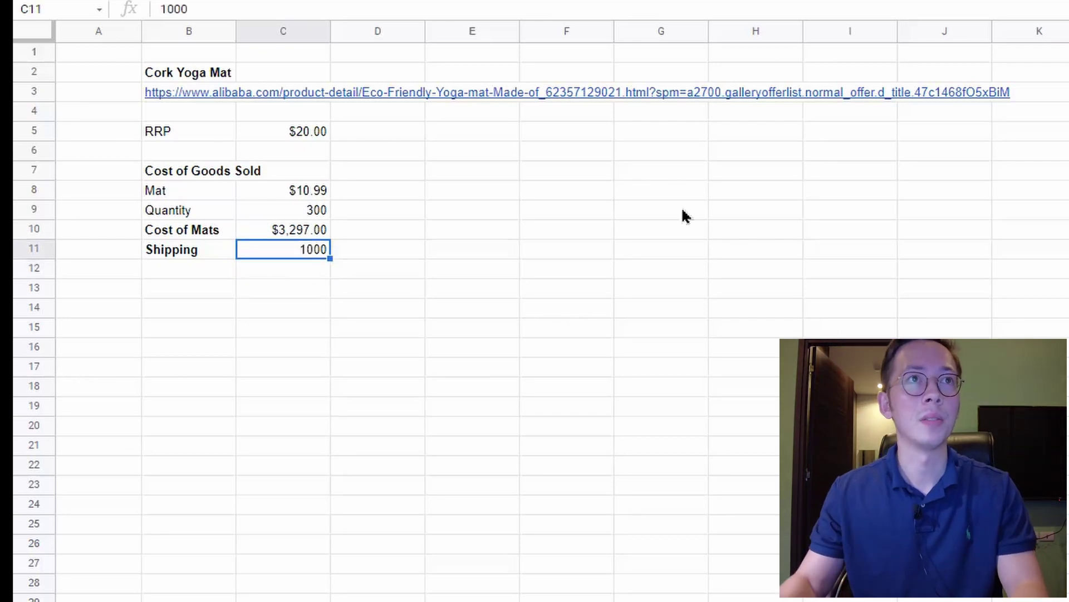
pyautogui.click(248, 2)
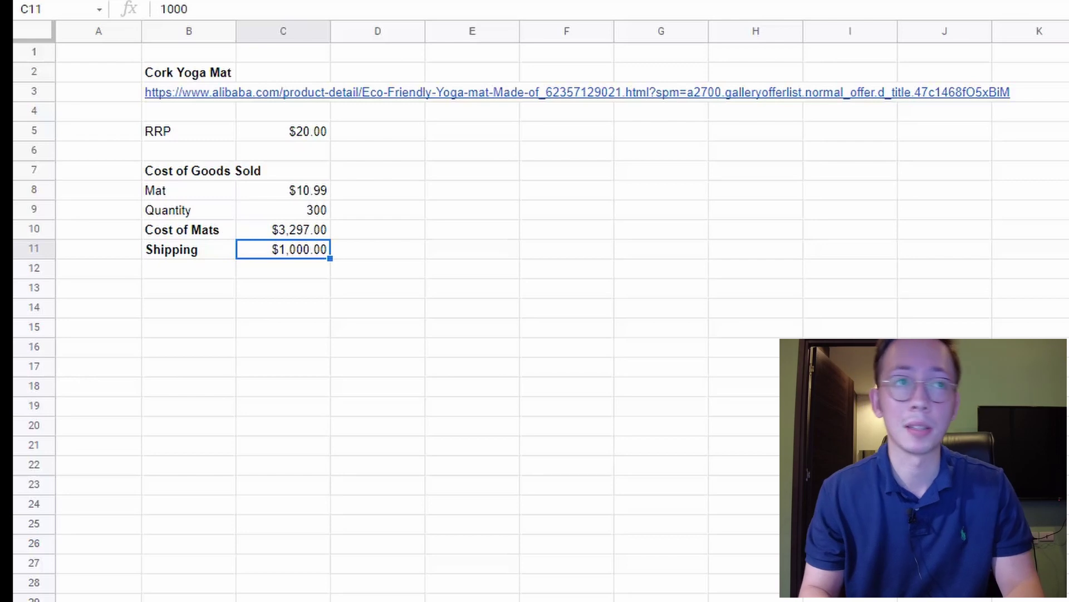
# - Remove the bold from the Shipping label and enter "Total Cost" in cell B12
pyautogui.click(283, 268)
pyautogui.click(282, 288)
pyautogui.click(189, 249)
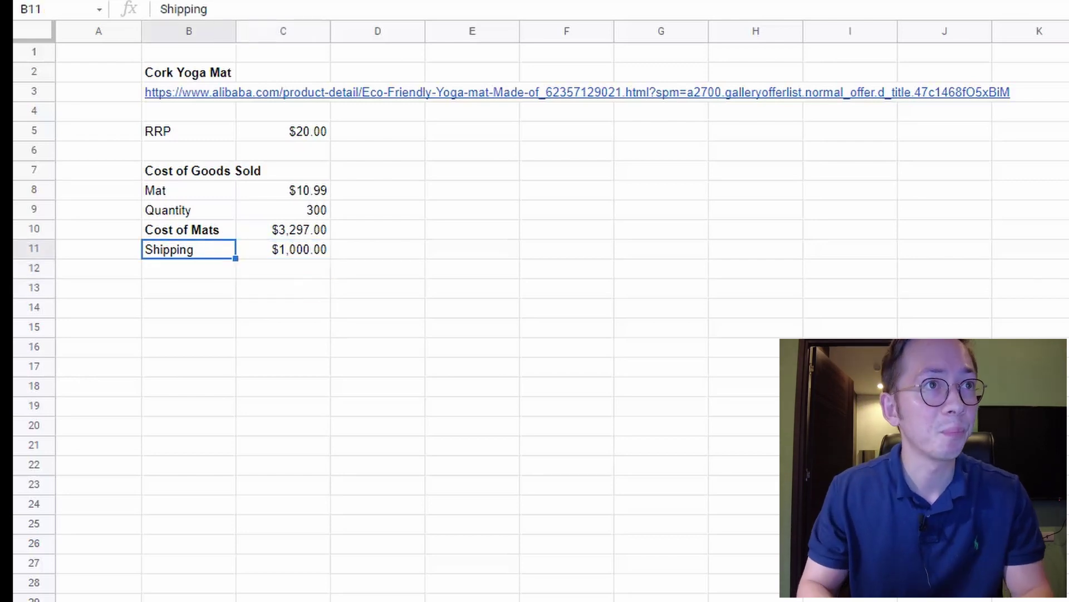
pyautogui.click(188, 268)
pyautogui.write('Total Cost')
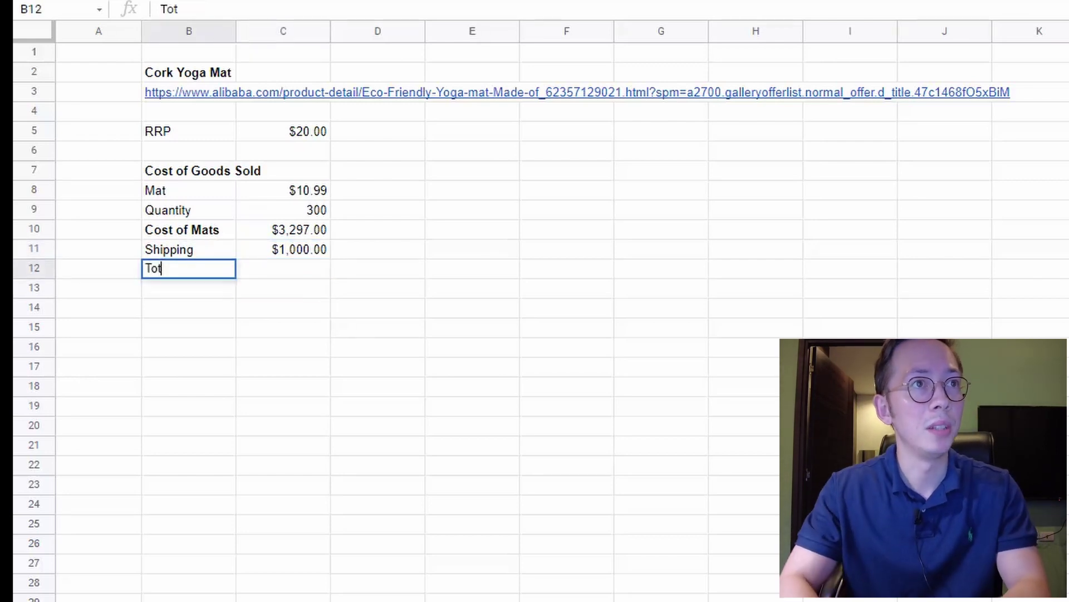
# - Calculate the total cost in cell C12 with the formula =C10+C11, keeping the result in regular weight
pyautogui.press('Tab')
pyautogui.write('=')
pyautogui.press('Up')
pyautogui.press('Up')
pyautogui.write('+')
pyautogui.press('Down')
pyautogui.press('Down')
pyautogui.press('Up')
pyautogui.press('Up')
pyautogui.press('Up')
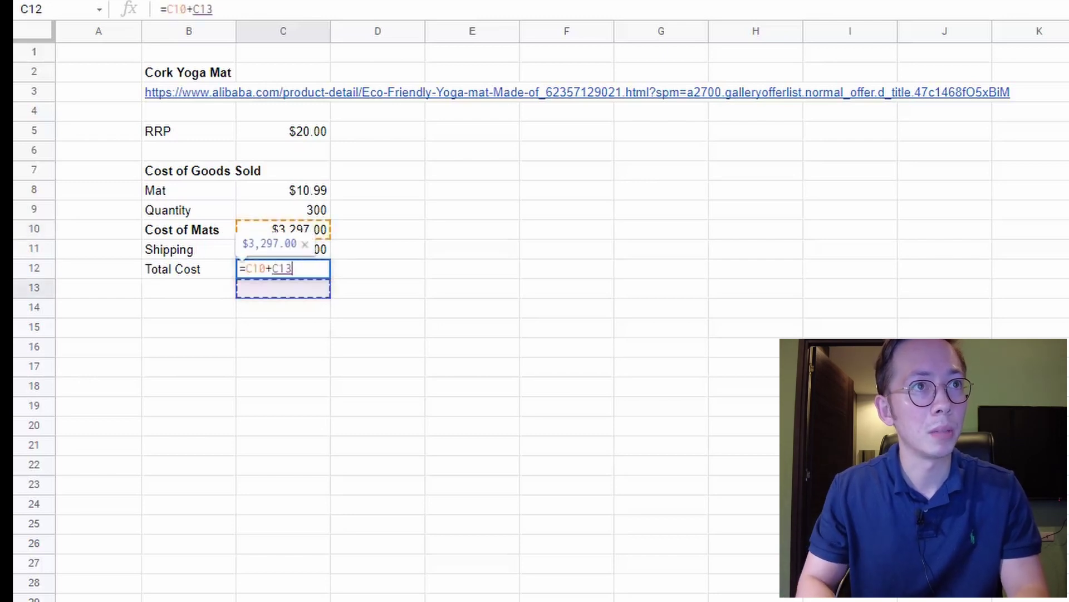
pyautogui.press('Return')
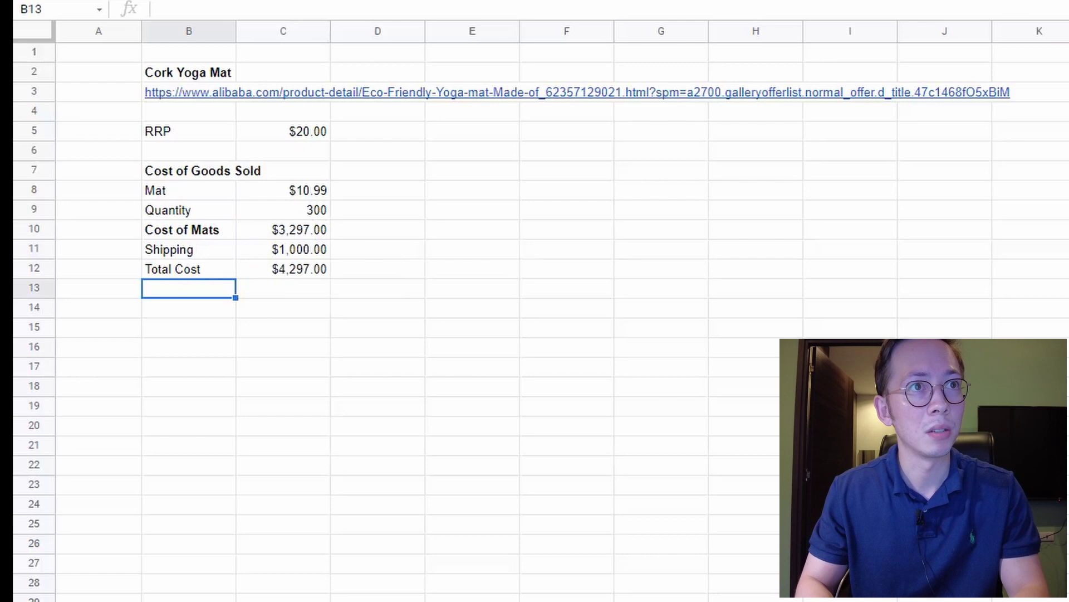
pyautogui.click(283, 269)
pyautogui.hotkey('ctrl', 'b')
pyautogui.hotkey('ctrl', 'b')
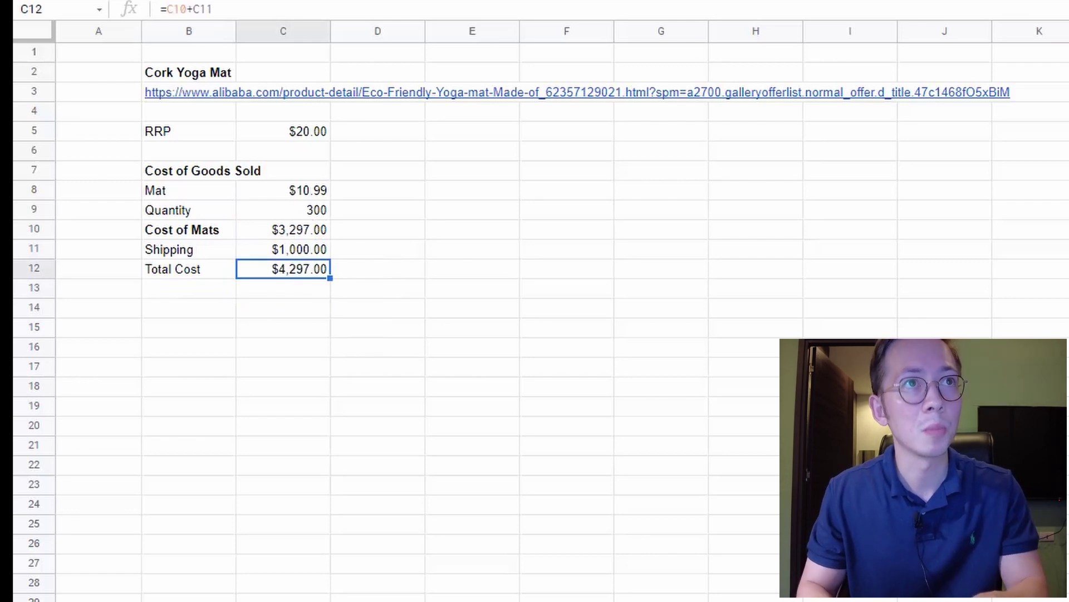
# - Add the note "We need this much to test out with 300 products" in cell D12 beside the total cost
pyautogui.click(377, 268)
pyautogui.write('We ne')
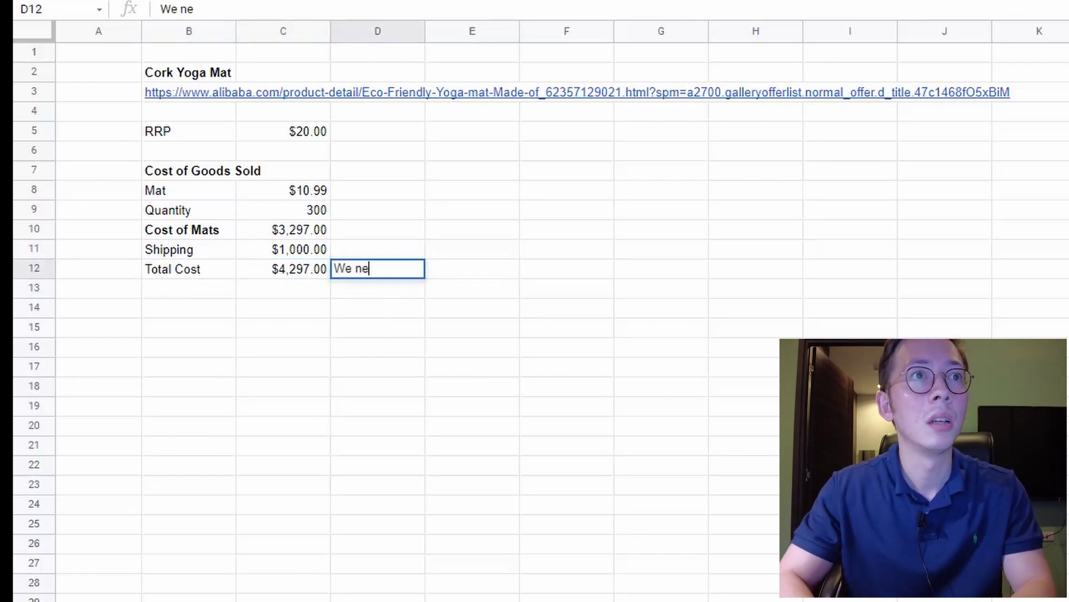
pyautogui.write('ed this much to ')
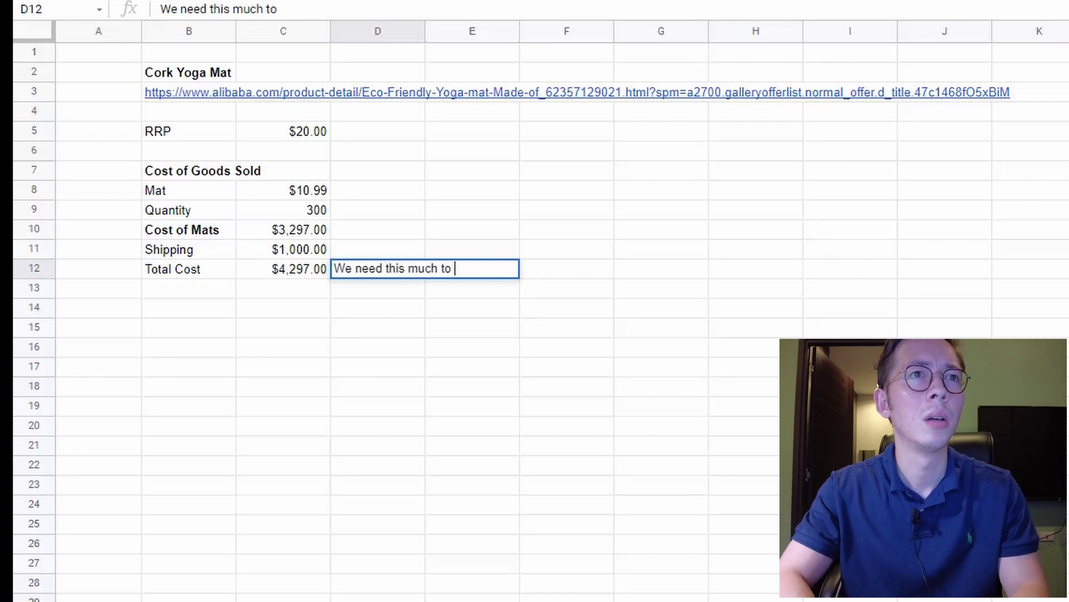
pyautogui.write('te')
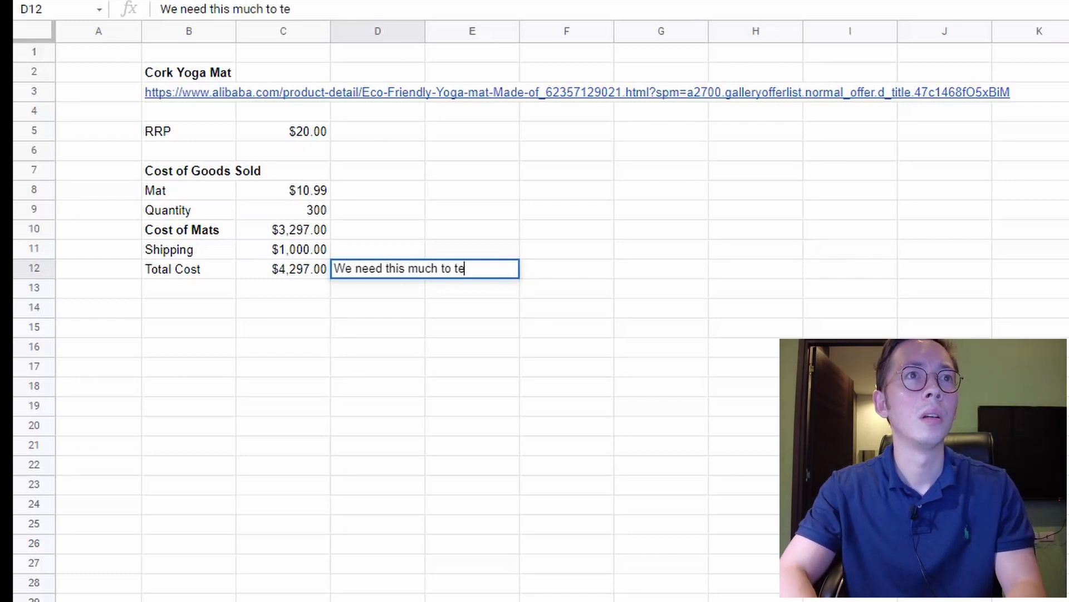
pyautogui.write('st out with 300 products')
pyautogui.press('Return')
pyautogui.click(378, 269)
pyautogui.click(377, 288)
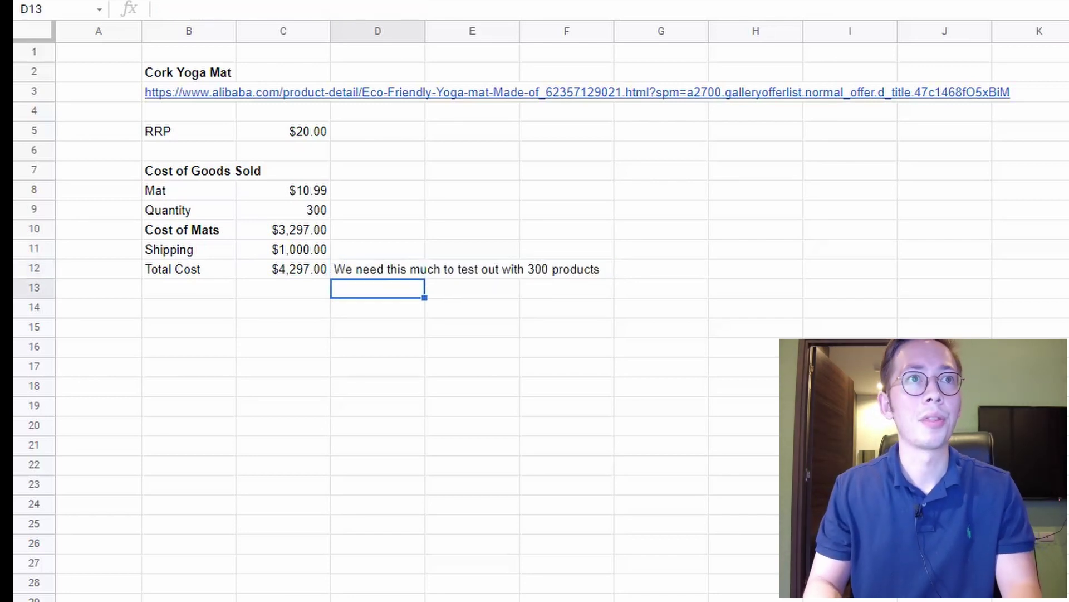
# - Label cell B13 "Cost per Mat" and calculate it in cell C13 with the formula =C12/C9
pyautogui.click(283, 268)
pyautogui.click(283, 288)
pyautogui.click(188, 288)
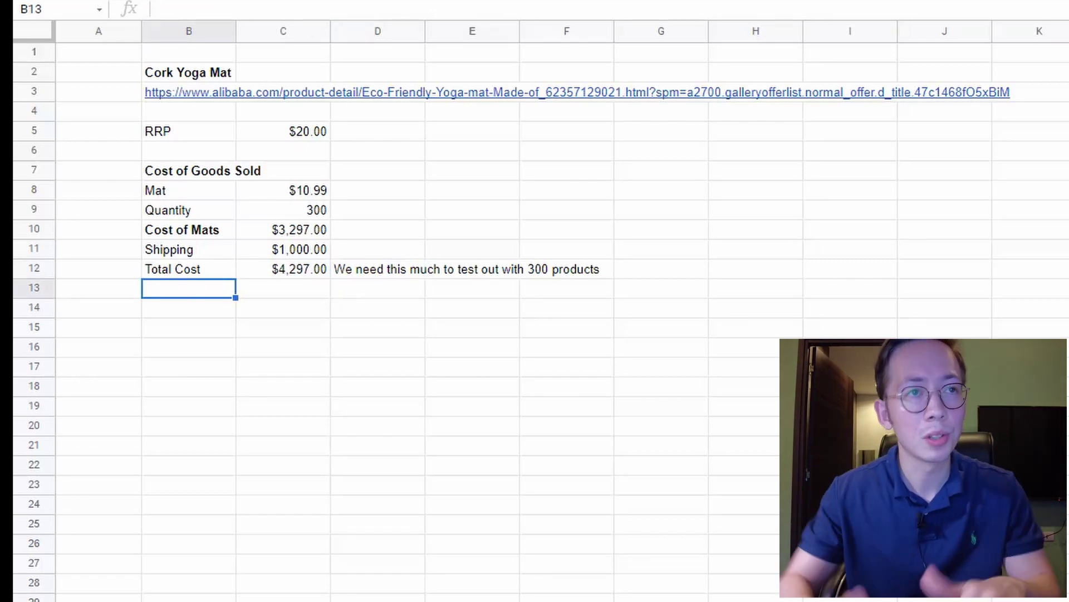
pyautogui.write('Cos')
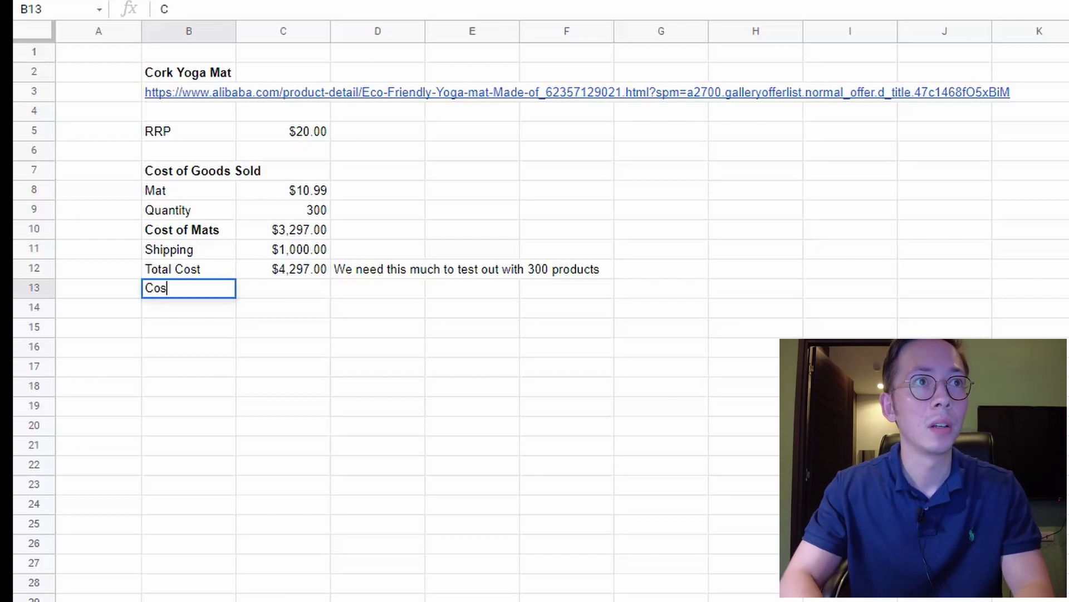
pyautogui.write('t per Mat')
pyautogui.press('Tab')
pyautogui.write('=')
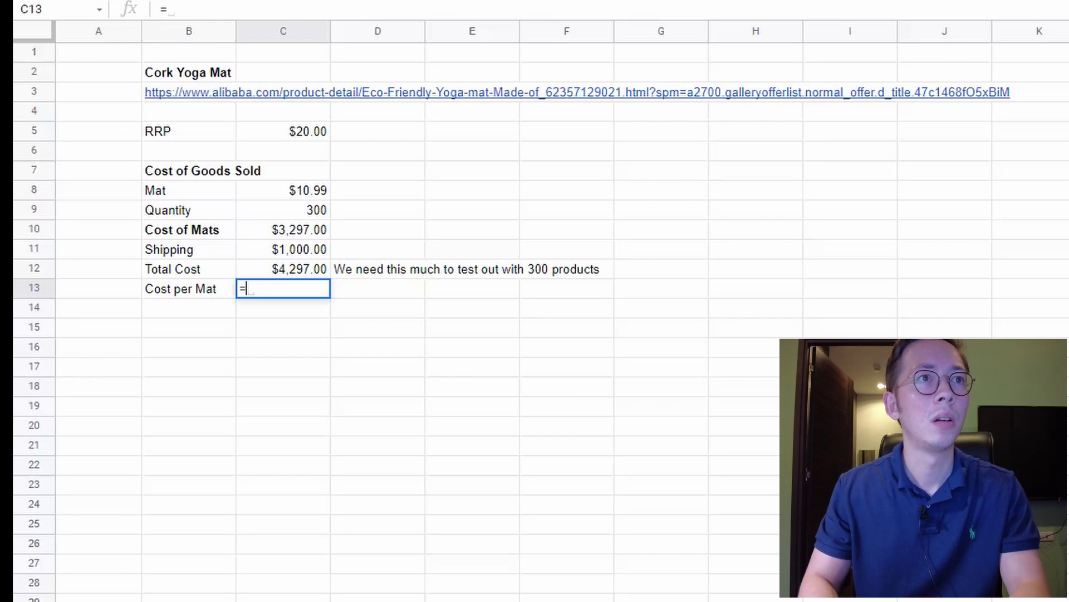
pyautogui.write('C12/C10')
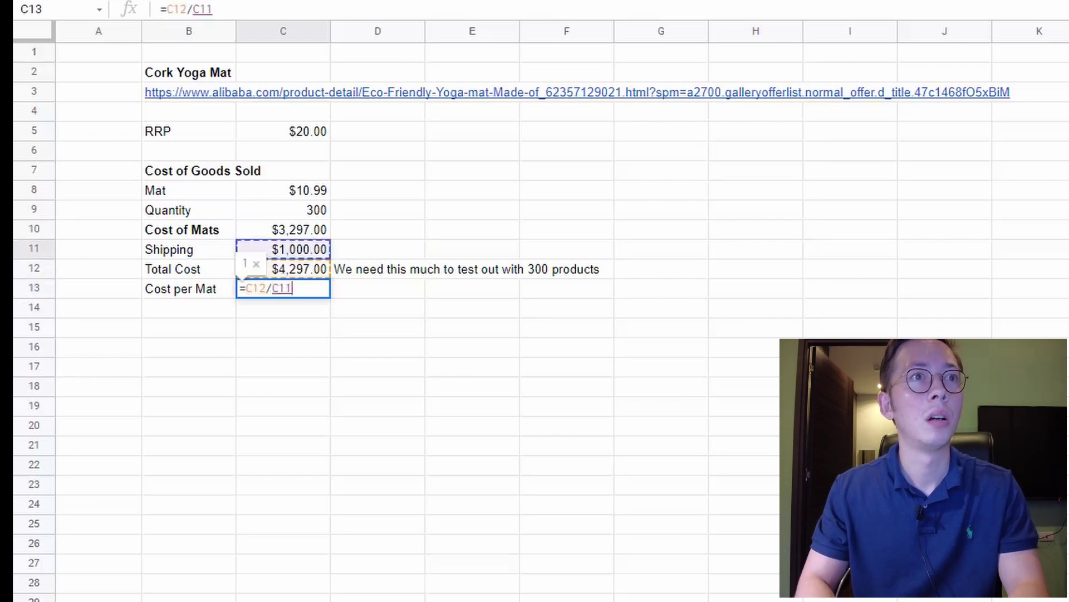
pyautogui.press('BackSpace')
pyautogui.press('BackSpace')
pyautogui.write('9')
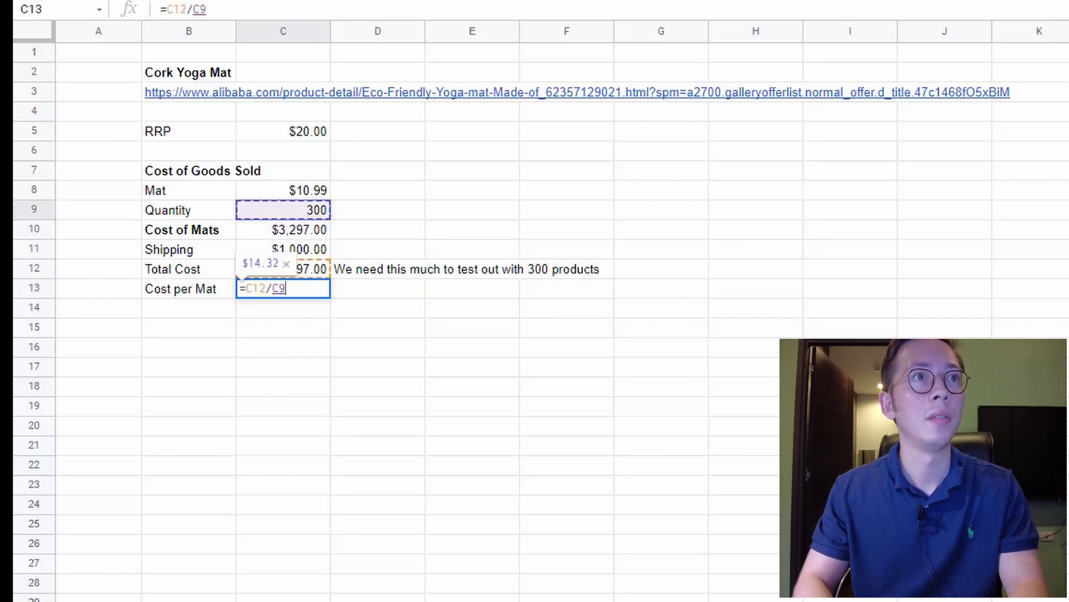
pyautogui.press('Return')
pyautogui.click(189, 288)
pyautogui.click(283, 289)
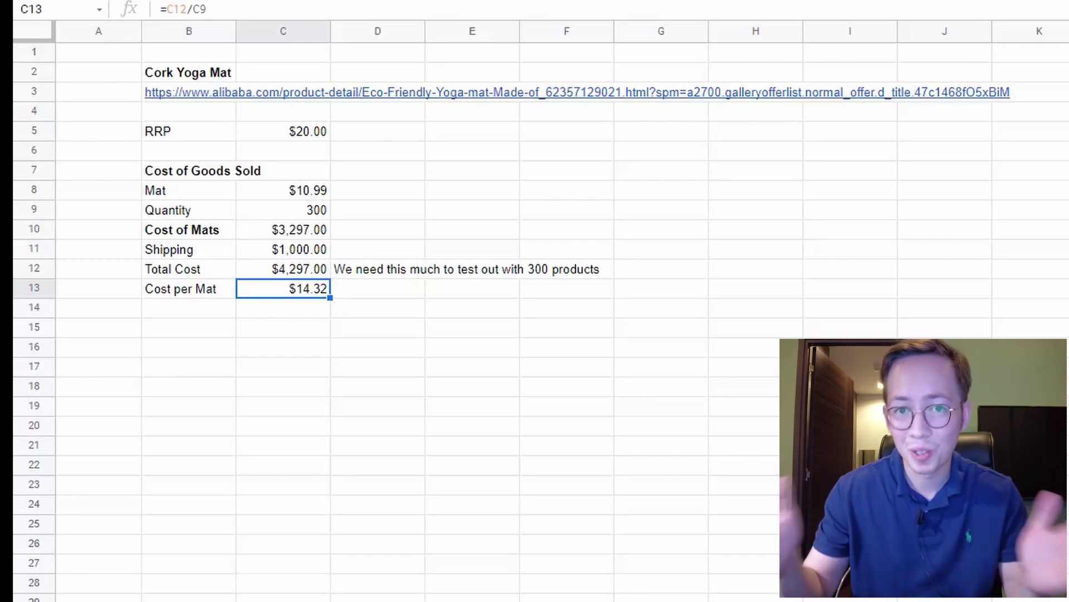
# - Clear the Cost per Mat label and its formula from cells B13:C13
pyautogui.hotkey('shift', 'Left')
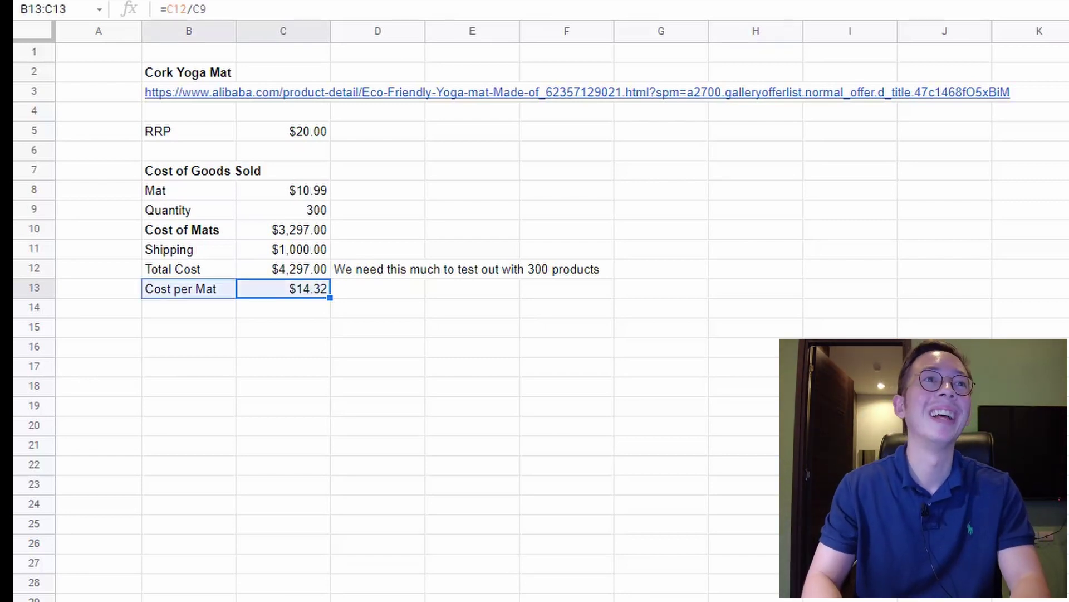
pyautogui.press('Delete')
pyautogui.press('Left')
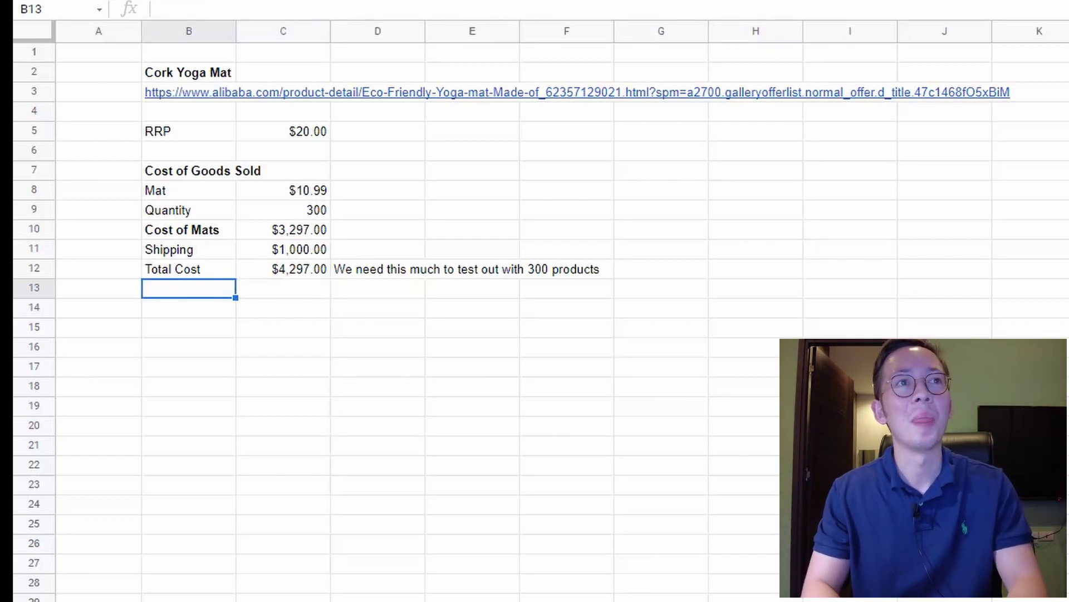
# - Label cell B13 "Import Duty" and calculate it in cell C13 as 30% of the total cost with =C12*.3
pyautogui.write('Impor')
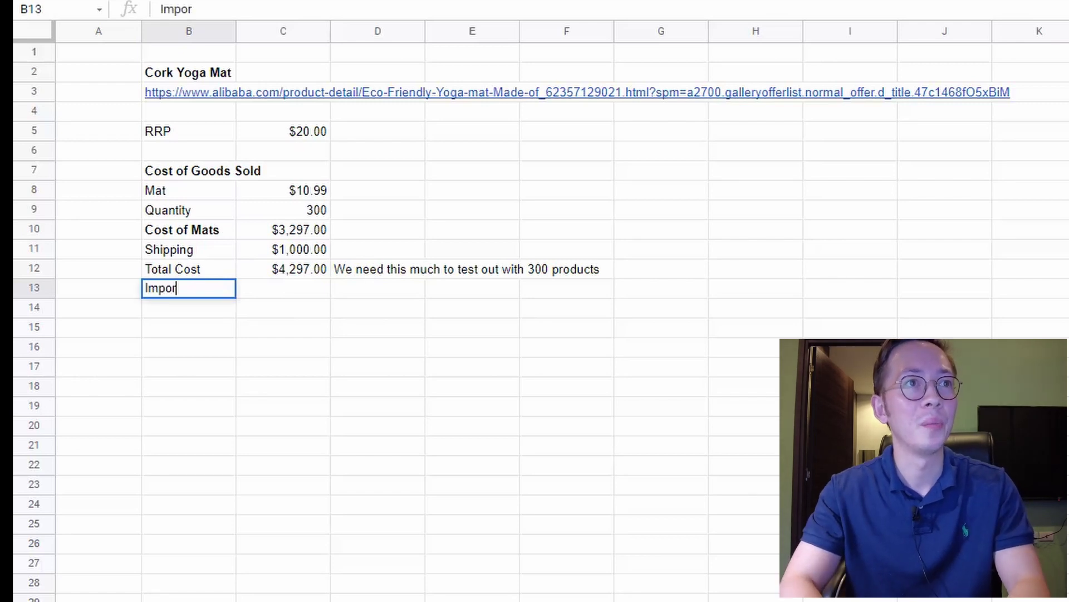
pyautogui.write('t Duty')
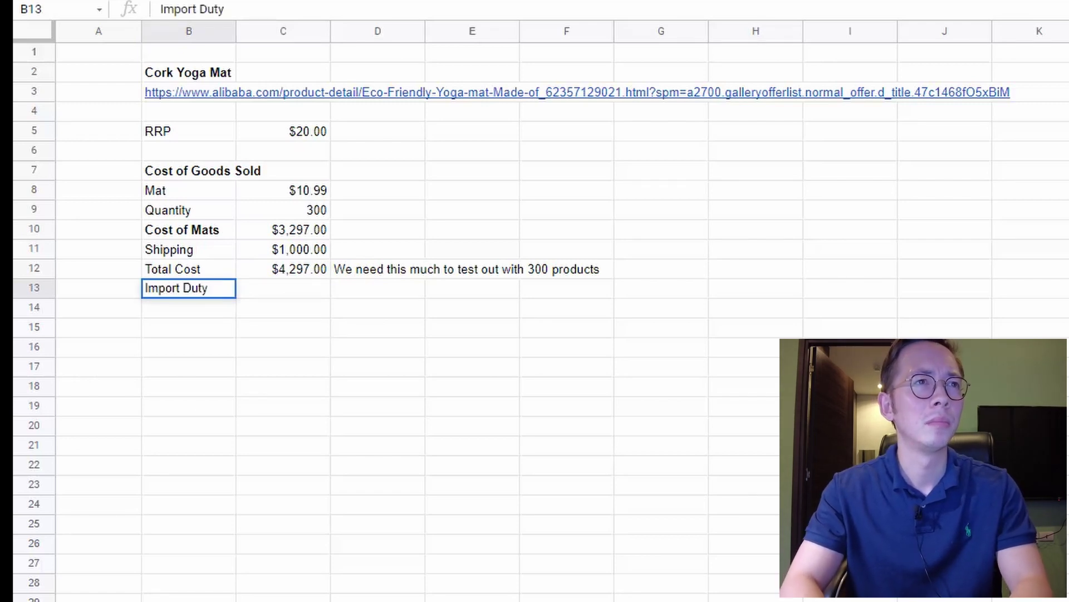
pyautogui.press('Tab')
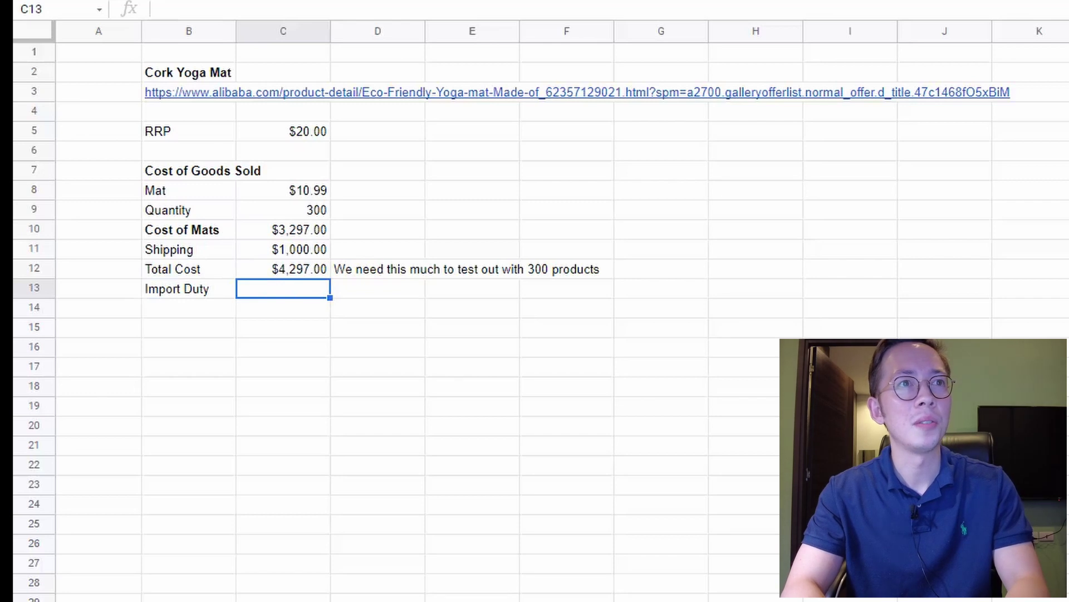
pyautogui.write('=')
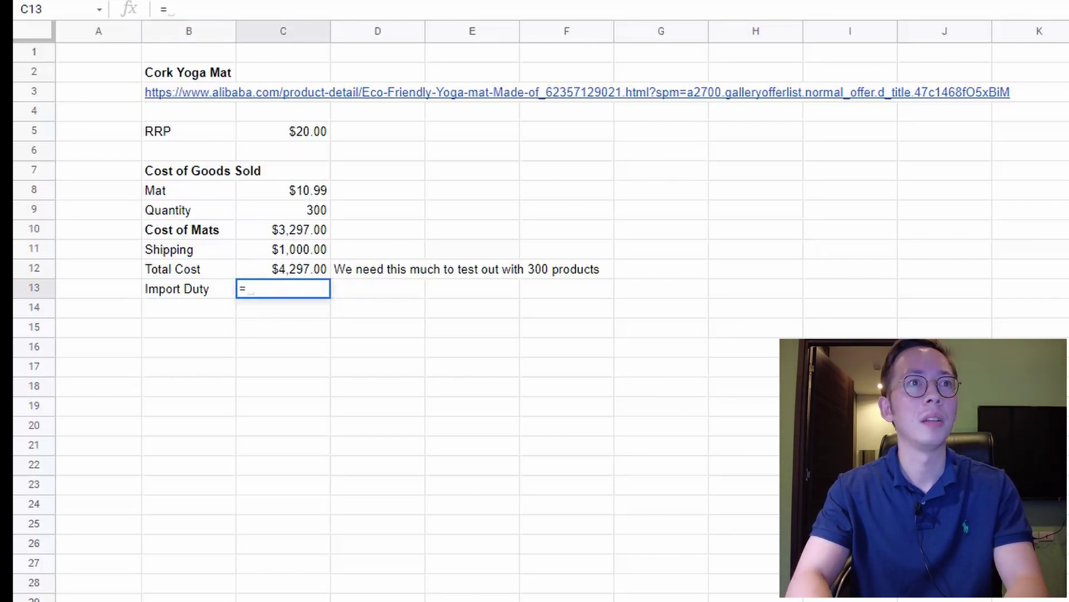
pyautogui.press('Up')
pyautogui.write('*.')
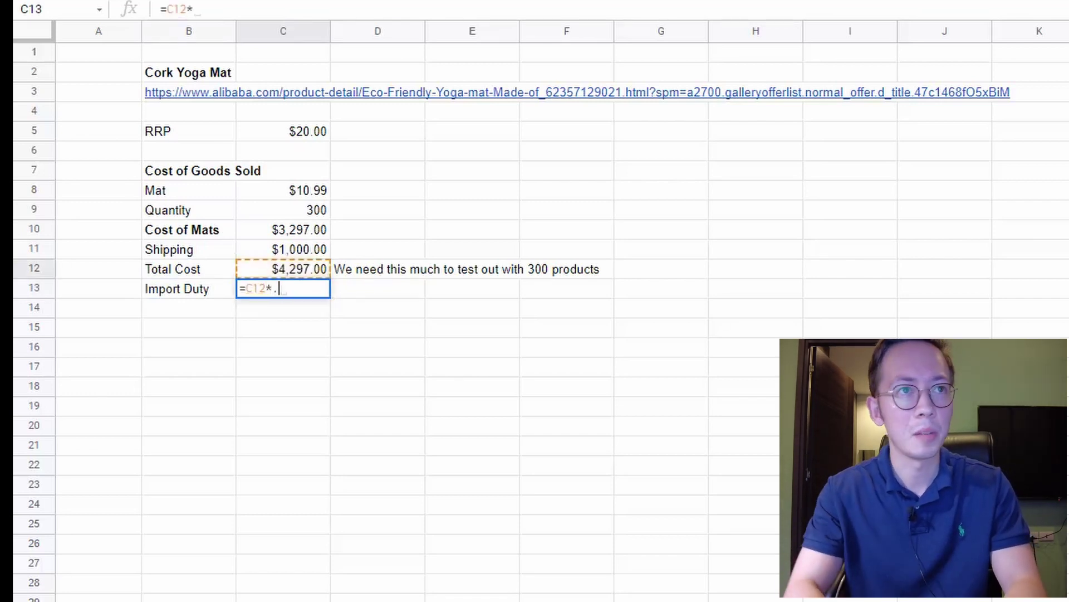
pyautogui.write('3')
pyautogui.press('Return')
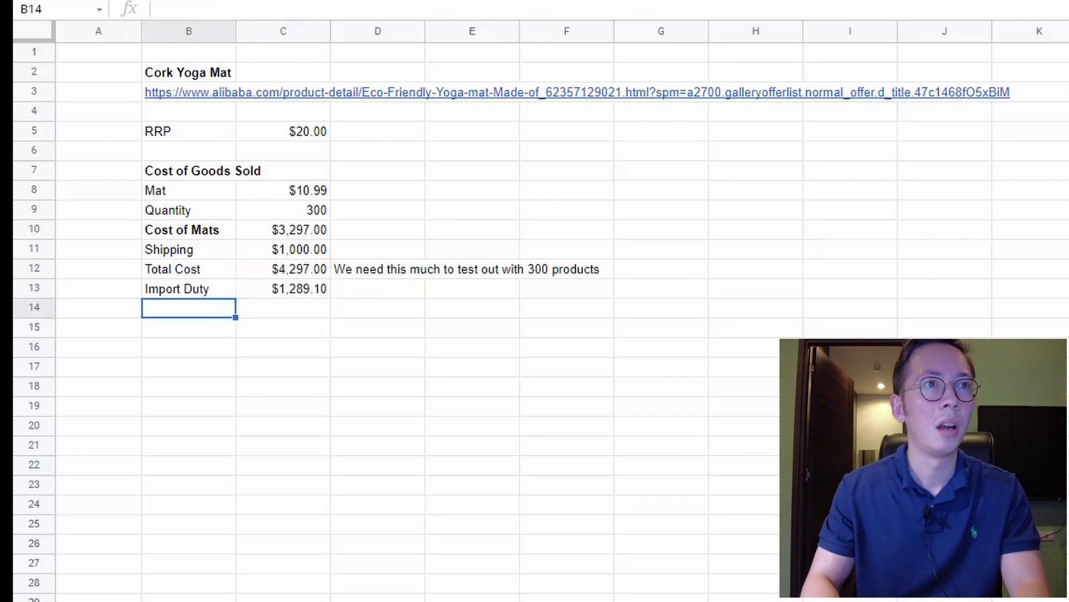
pyautogui.click(189, 289)
pyautogui.click(283, 288)
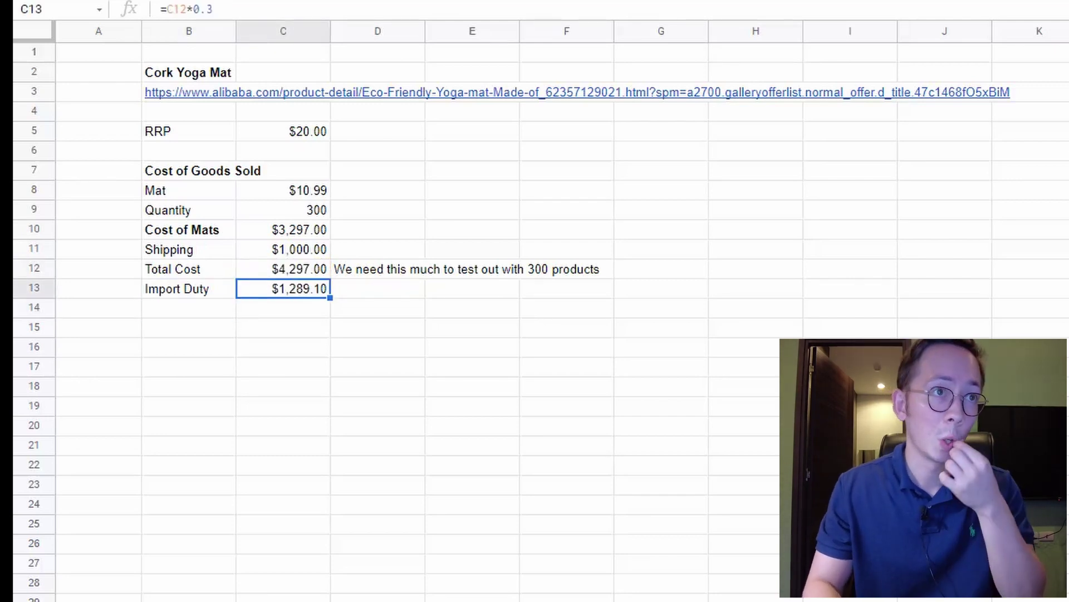
# - Label cell B14 "Total Cost with Import" below the import duty row
pyautogui.click(189, 308)
pyautogui.write('=')
pyautogui.write('Total Cos')
pyautogui.press('Escape')
pyautogui.write('Total Cost')
pyautogui.press('Return')
pyautogui.press('Up')
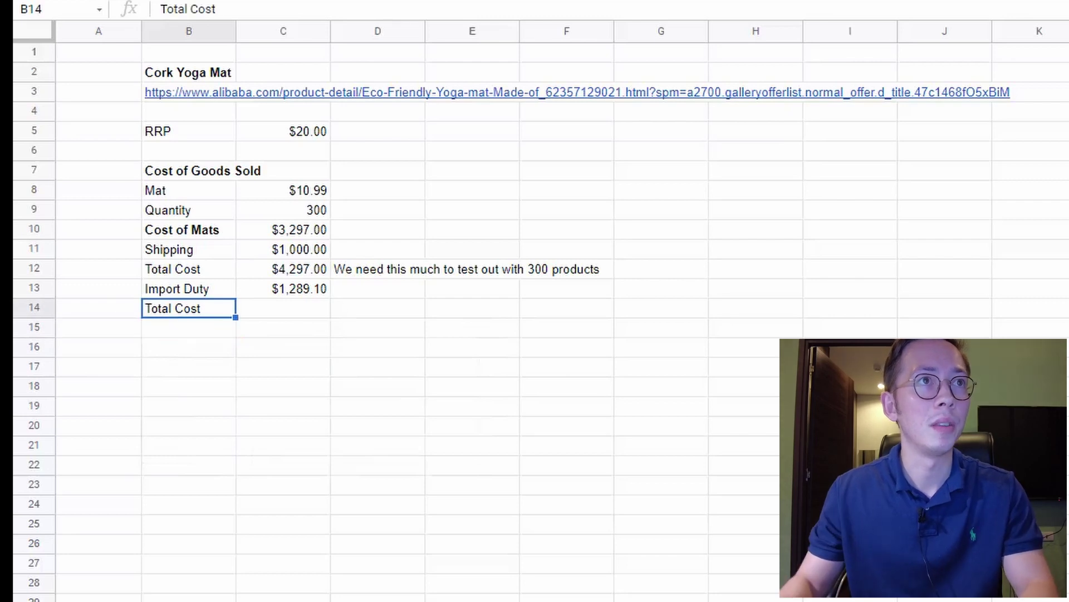
pyautogui.click(405, 10)
pyautogui.write('with Impor')
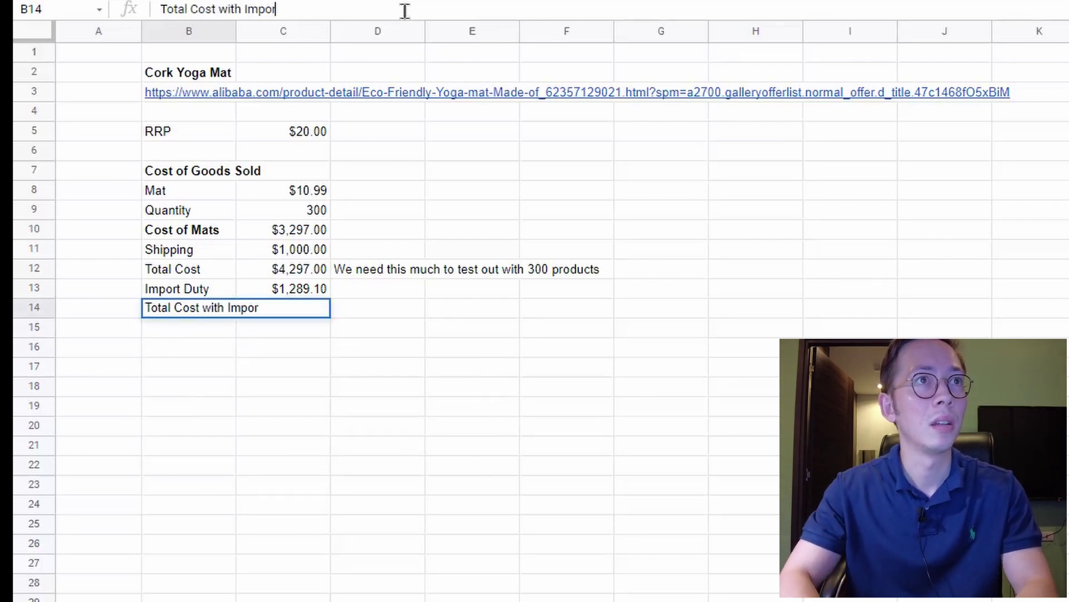
pyautogui.write('t')
# - Calculate the total cost including import duty in cell C14 with the formula =C13+C12
pyautogui.press('Tab')
pyautogui.write('=C13+C12')
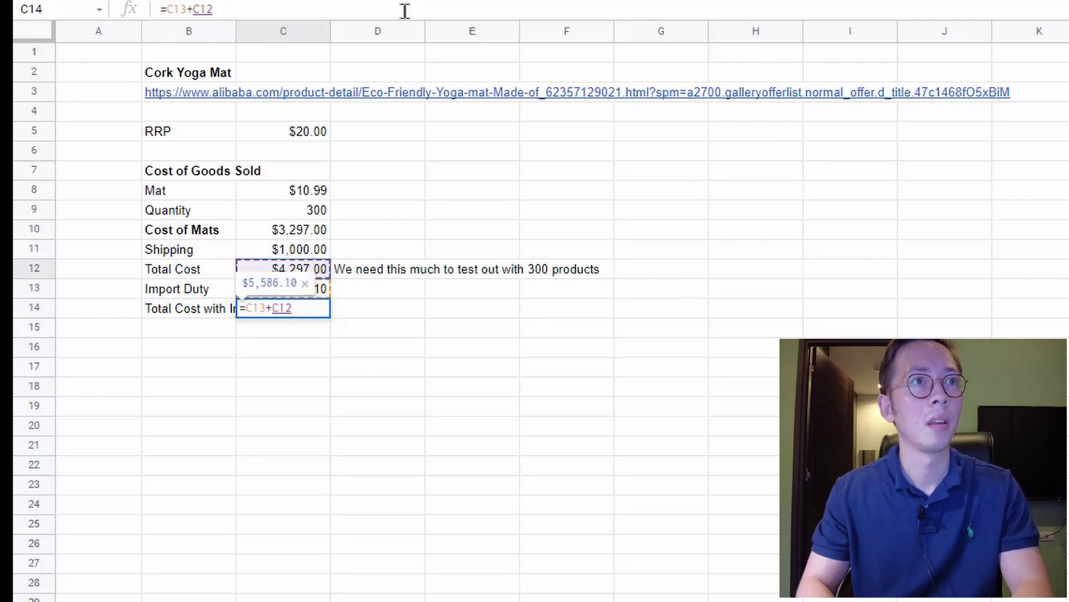
pyautogui.press('Return')
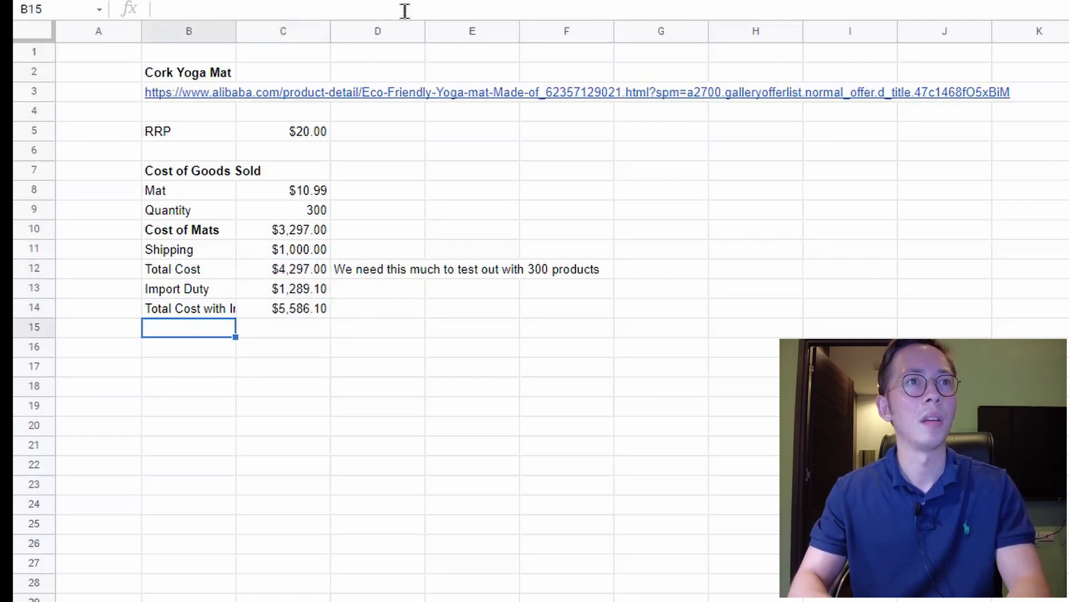
# - Make the Total Cost with Import label and amount bold, and remove the bold from the Cost of Mats label
pyautogui.press('Up')
pyautogui.hotkey('shift', 'Right')
pyautogui.hotkey('ctrl', 'b')
pyautogui.press('Up')
pyautogui.press('Up')
pyautogui.press('Up')
pyautogui.press('Up')
pyautogui.hotkey('ctrl', 'b')
pyautogui.press('Down')
pyautogui.press('Down')
pyautogui.press('Down')
pyautogui.press('Down')
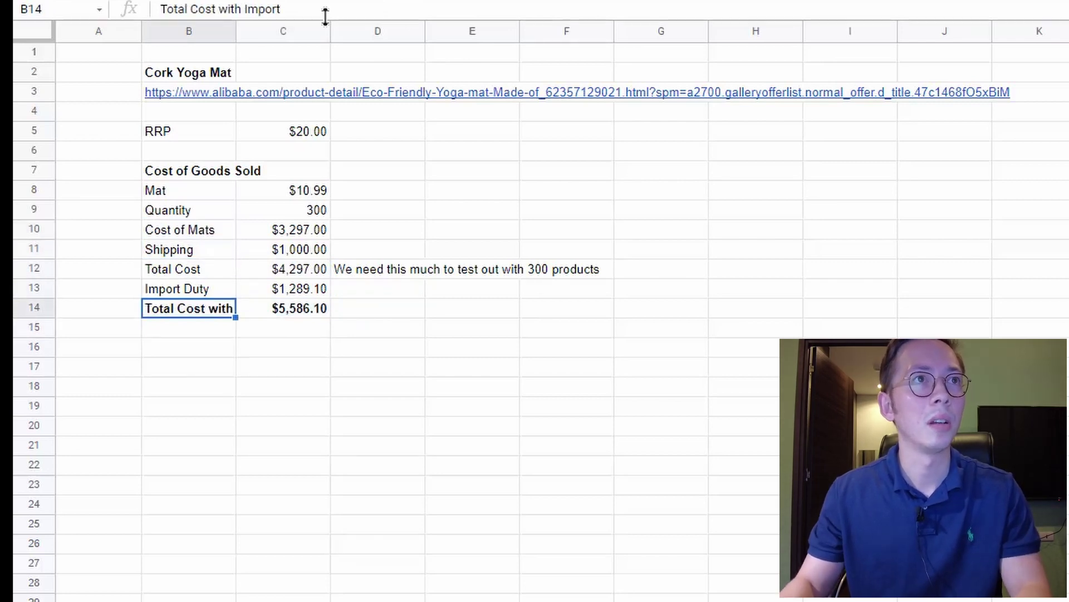
# - Widen column B until the full "Total Cost with Import" label fits in it
pyautogui.moveTo(238, 32); pyautogui.dragTo(282, 39)
pyautogui.click(318, 409)
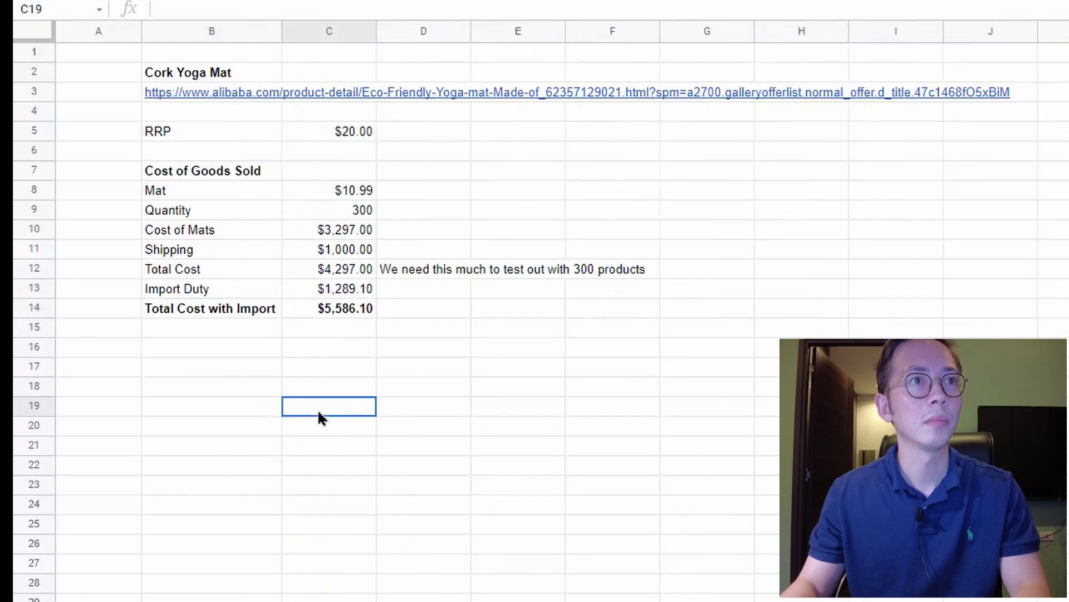
pyautogui.click(294, 329)
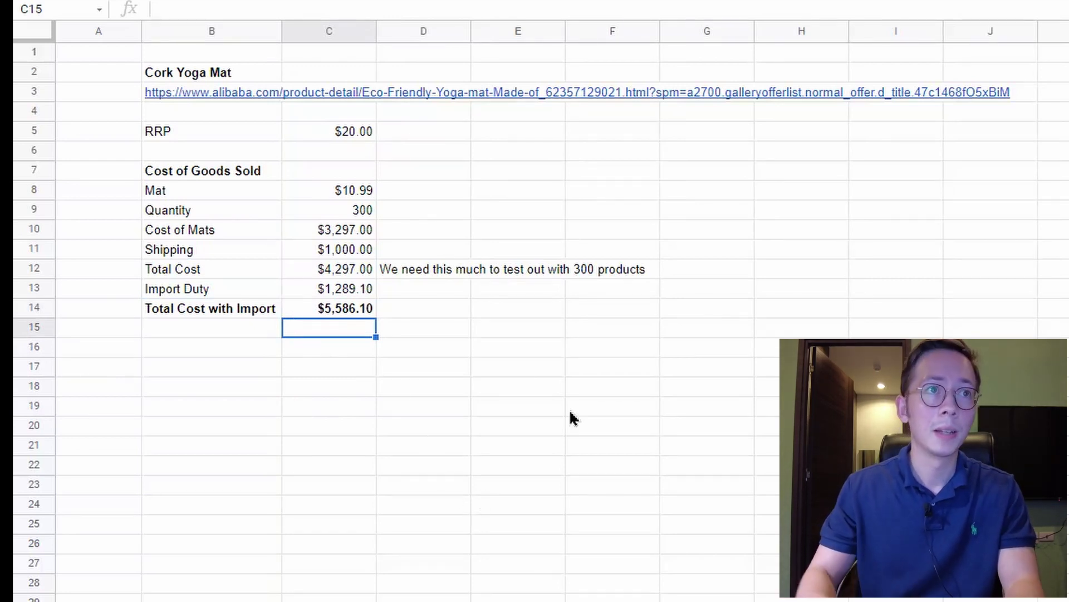
# - Label cell B15 "Cost Per Mat" below the Total Cost with Import row
pyautogui.press('Left')
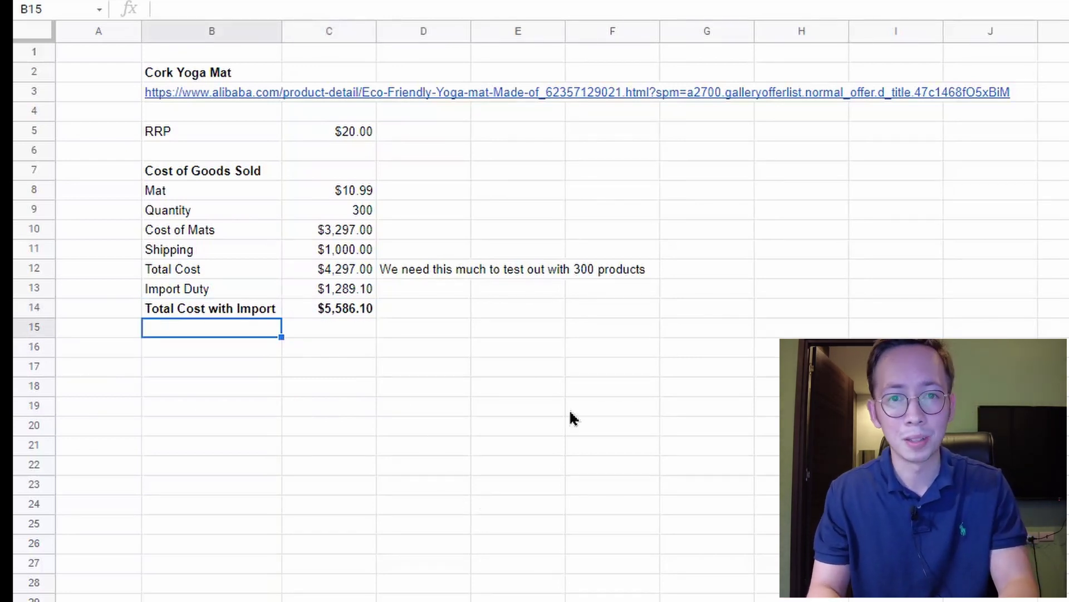
pyautogui.press('Right')
pyautogui.press('Left')
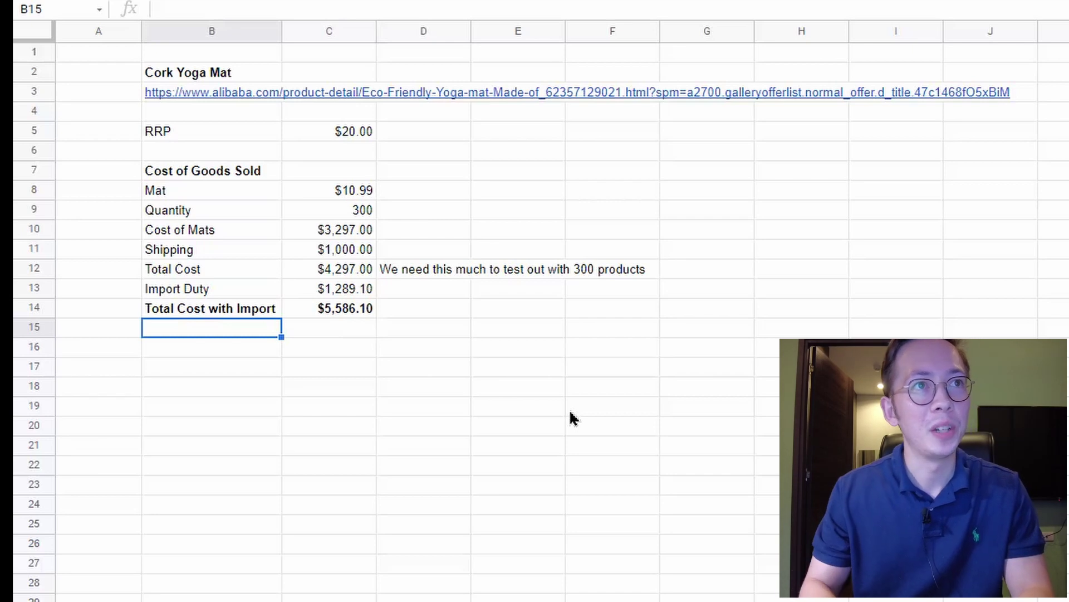
pyautogui.press('Down')
pyautogui.press('Up')
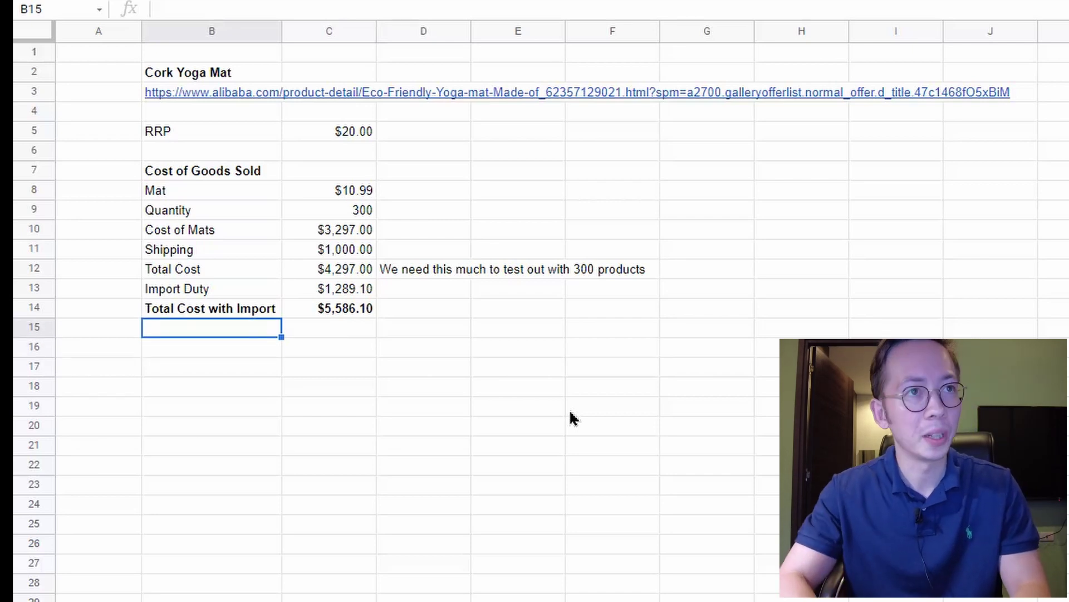
pyautogui.write('Cost Per ma')
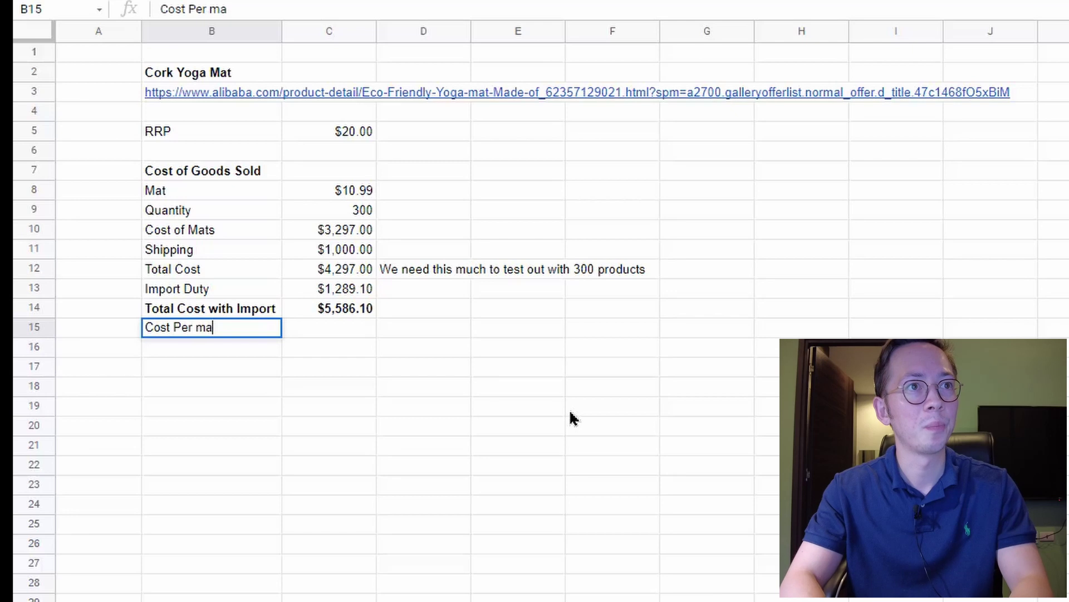
pyautogui.press('BackSpace')
pyautogui.press('BackSpace')
pyautogui.write('Mat')
pyautogui.press('Tab')
# - Calculate the cost per mat in cell C15 by dividing the total cost with import by the quantity, using =C14/C9
pyautogui.write('=')
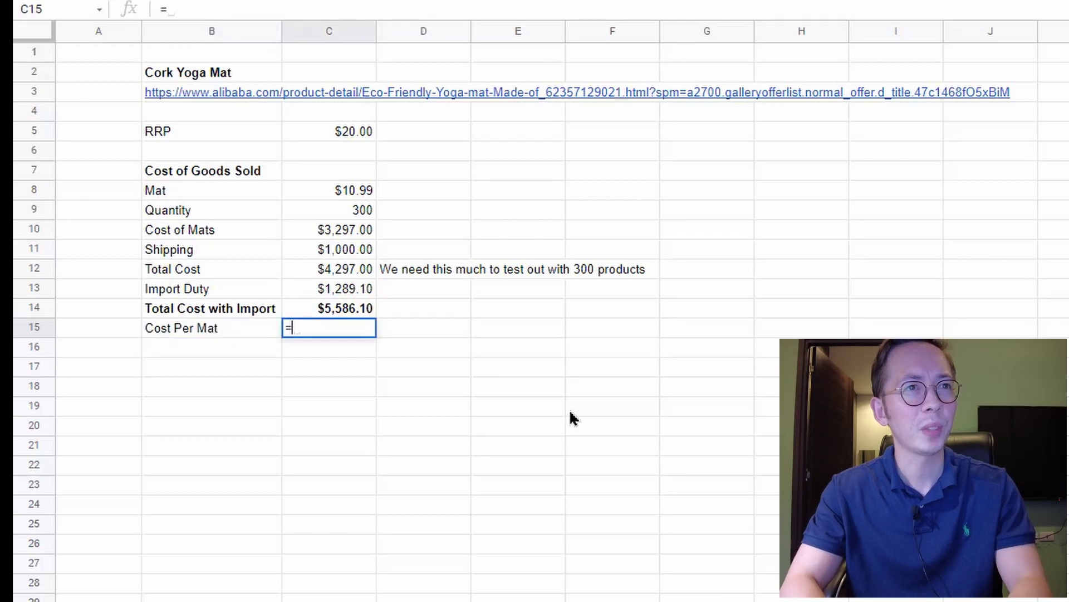
pyautogui.press('Up')
pyautogui.write('/')
pyautogui.press('Up')
pyautogui.press('Up')
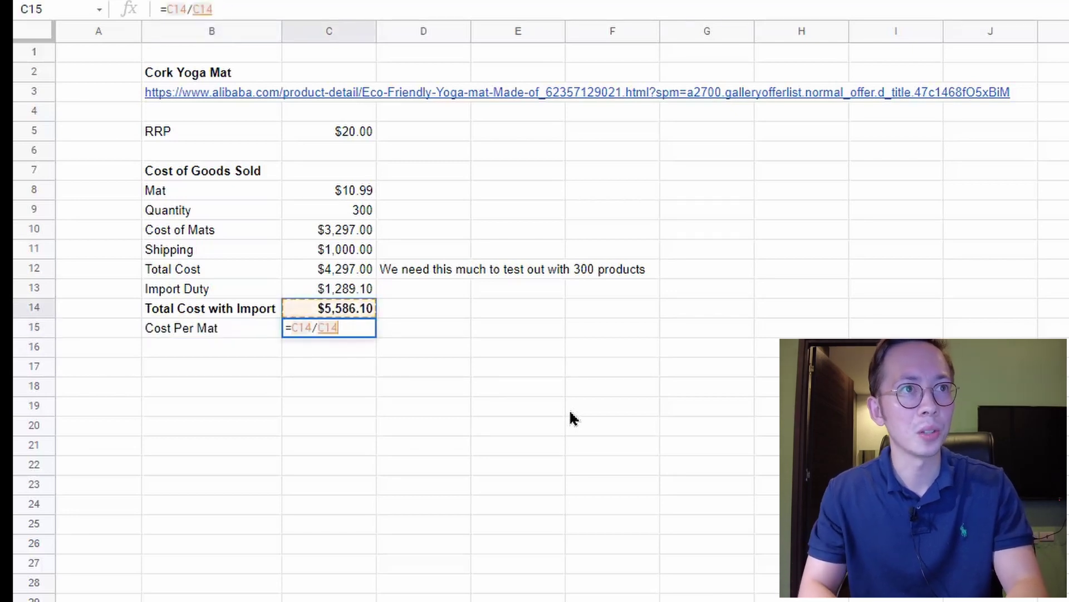
pyautogui.press('Up')
pyautogui.press('Up')
pyautogui.press('Up')
pyautogui.press('Up')
pyautogui.press('Return')
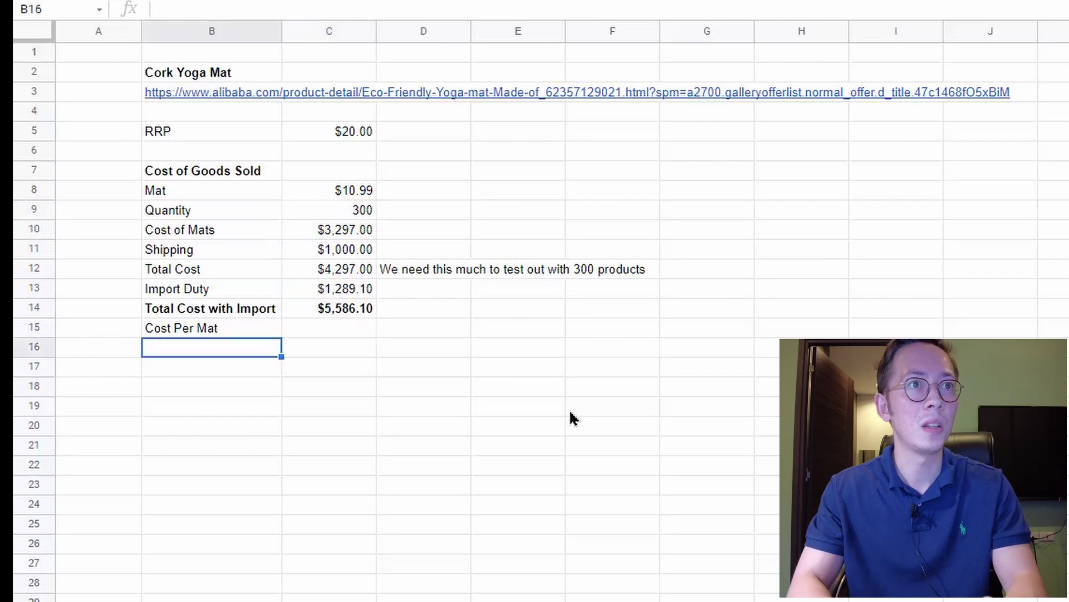
# - Highlight the cost per mat amount in cell C15 with a yellow fill
pyautogui.press('Up')
pyautogui.press('Right')
pyautogui.hotkey('shift', 'Left')
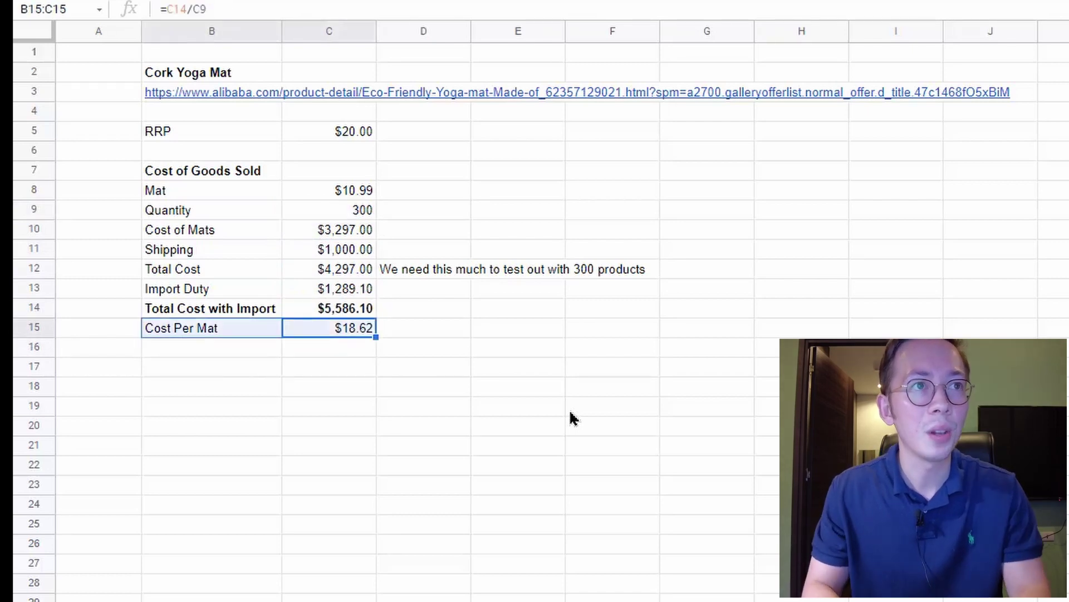
pyautogui.hotkey('shift', 'Right')
pyautogui.click(685, 1)
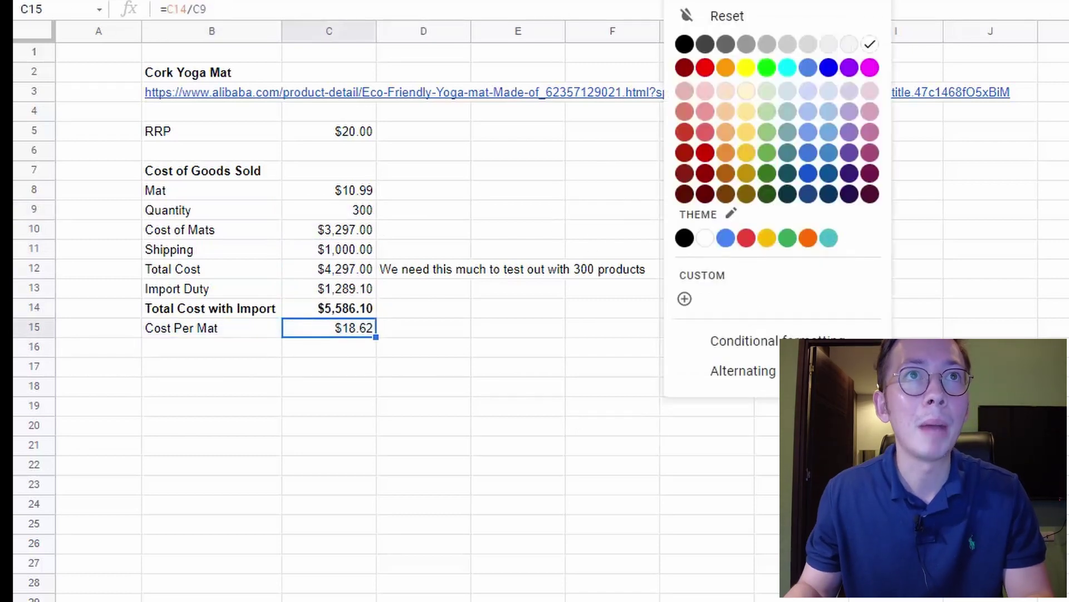
pyautogui.click(746, 68)
pyautogui.click(602, 564)
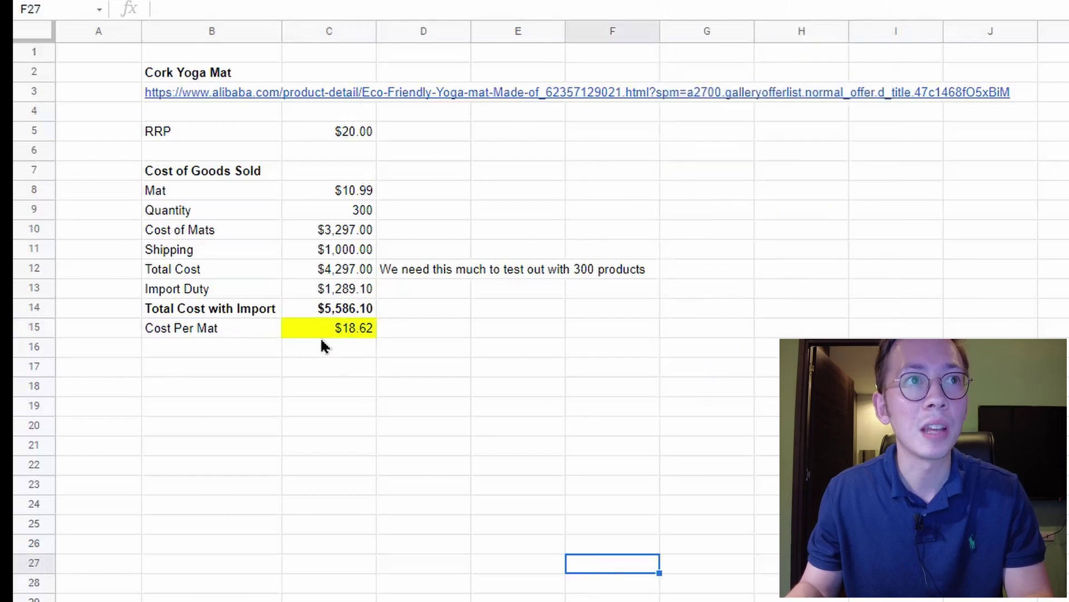
# - Shade the Import Duty and Shipping label cells with the lightest grey fill
pyautogui.click(216, 288)
pyautogui.click(671, 2)
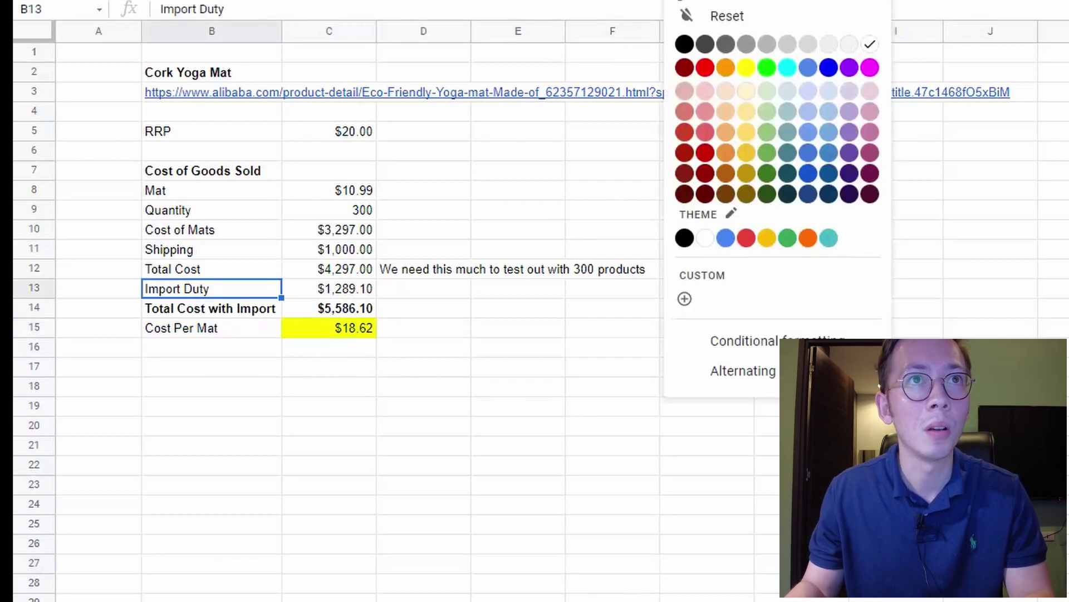
pyautogui.click(849, 44)
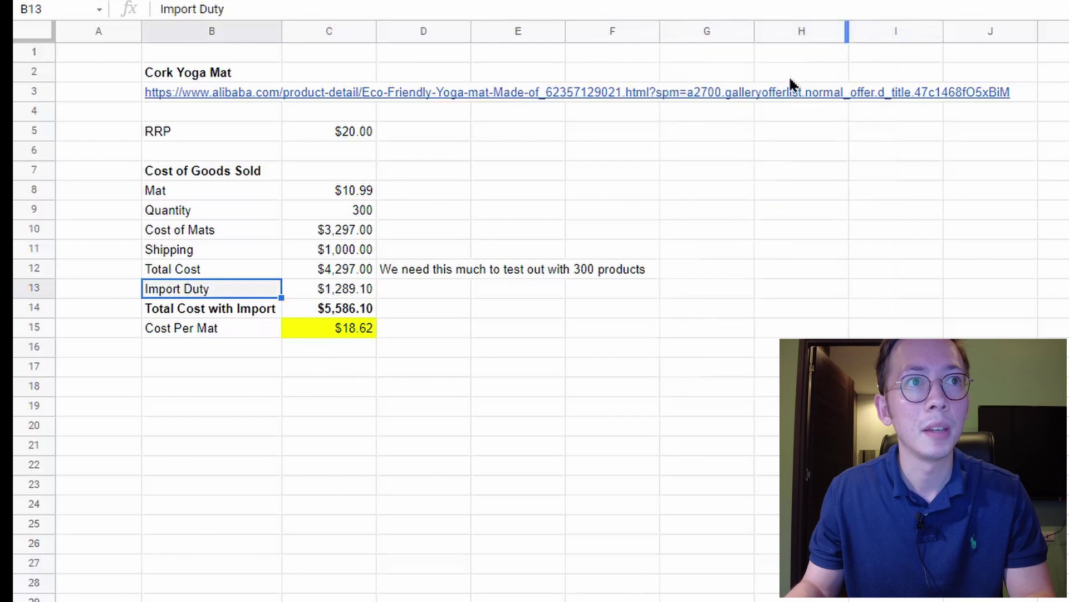
pyautogui.click(609, 239)
pyautogui.click(257, 251)
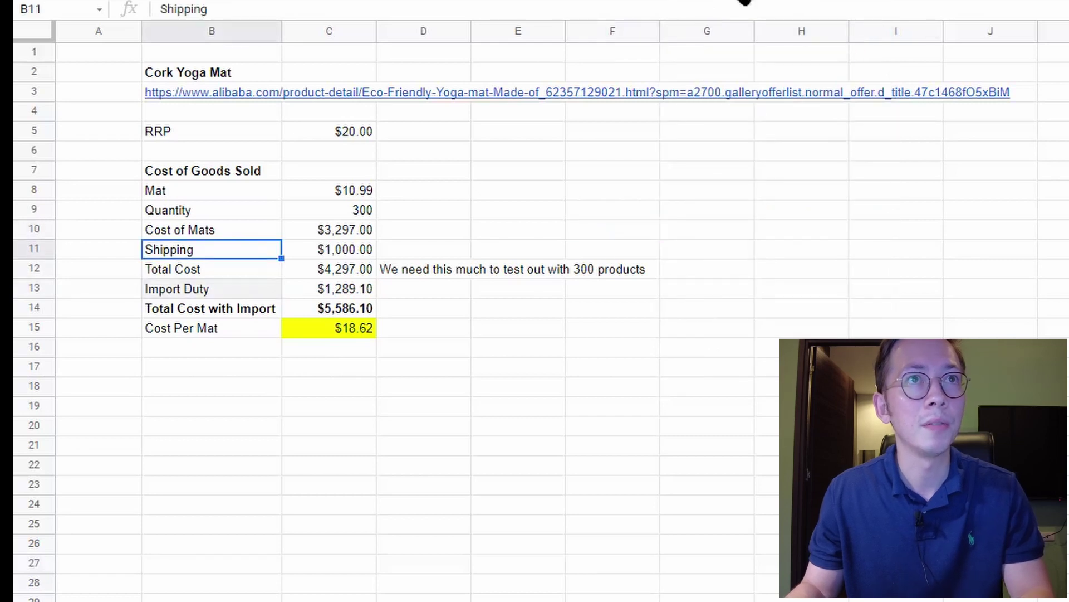
pyautogui.click(672, 2)
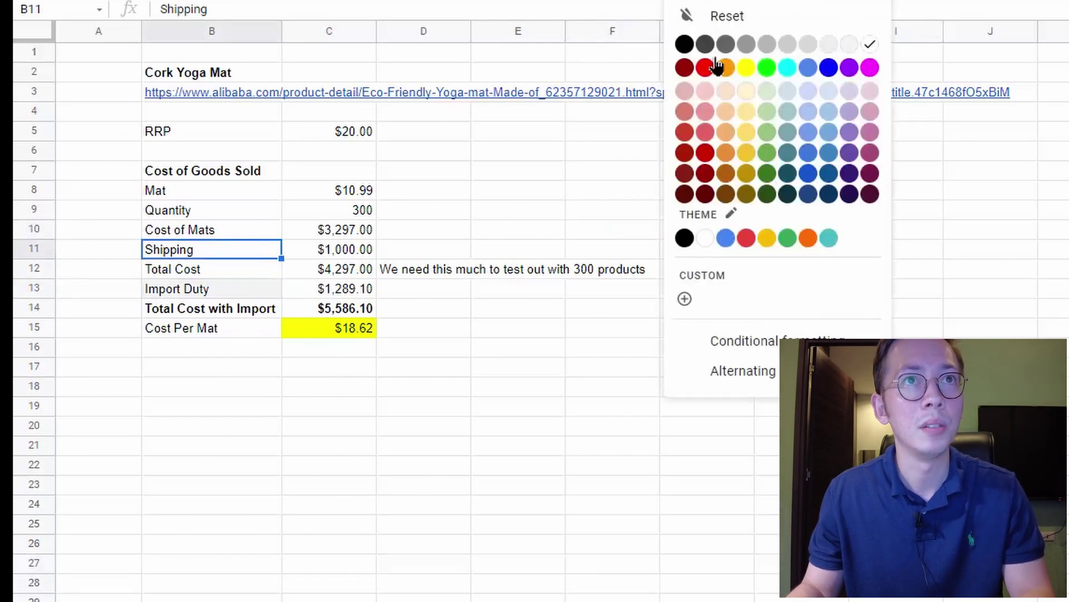
pyautogui.click(850, 44)
pyautogui.click(482, 211)
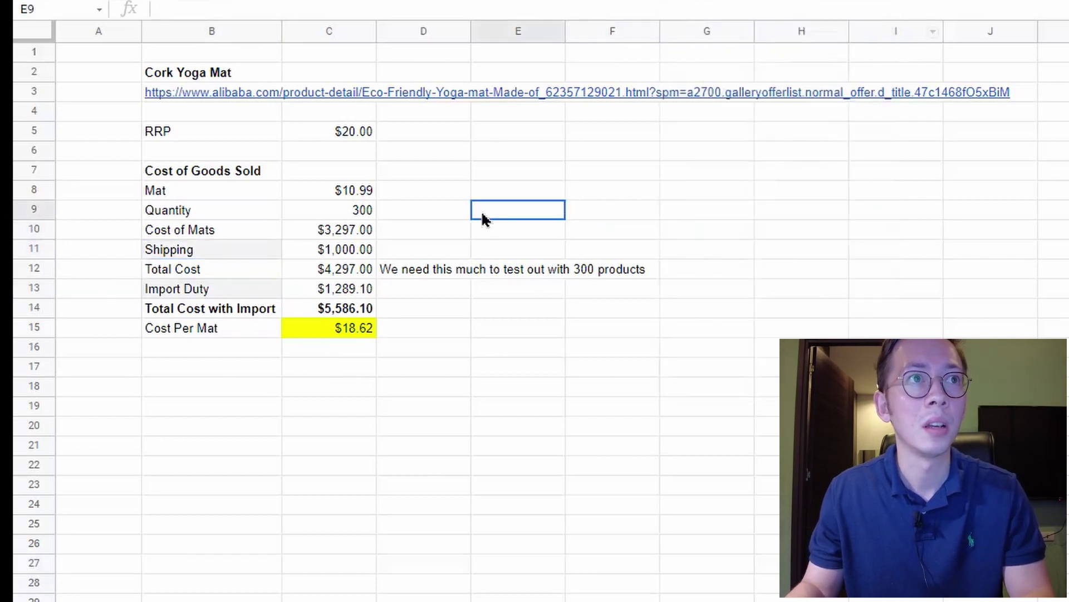
# - Review the cost breakdown from Cost of Mats through shipping and import duty to the total and the cost per mat
pyautogui.click(233, 228)
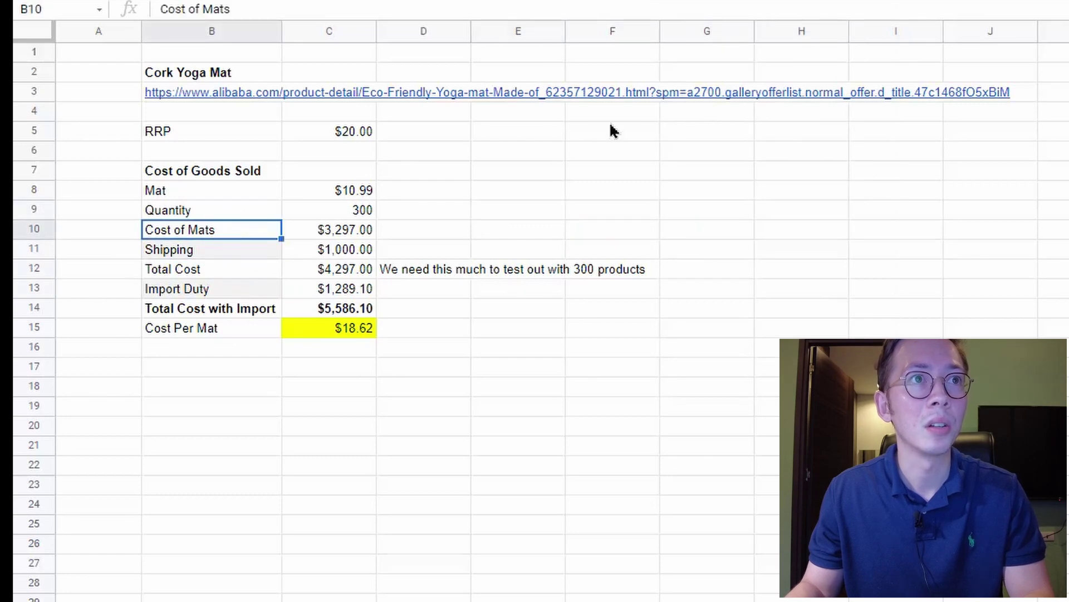
pyautogui.click(331, 251)
pyautogui.click(251, 252)
pyautogui.click(334, 252)
pyautogui.click(353, 289)
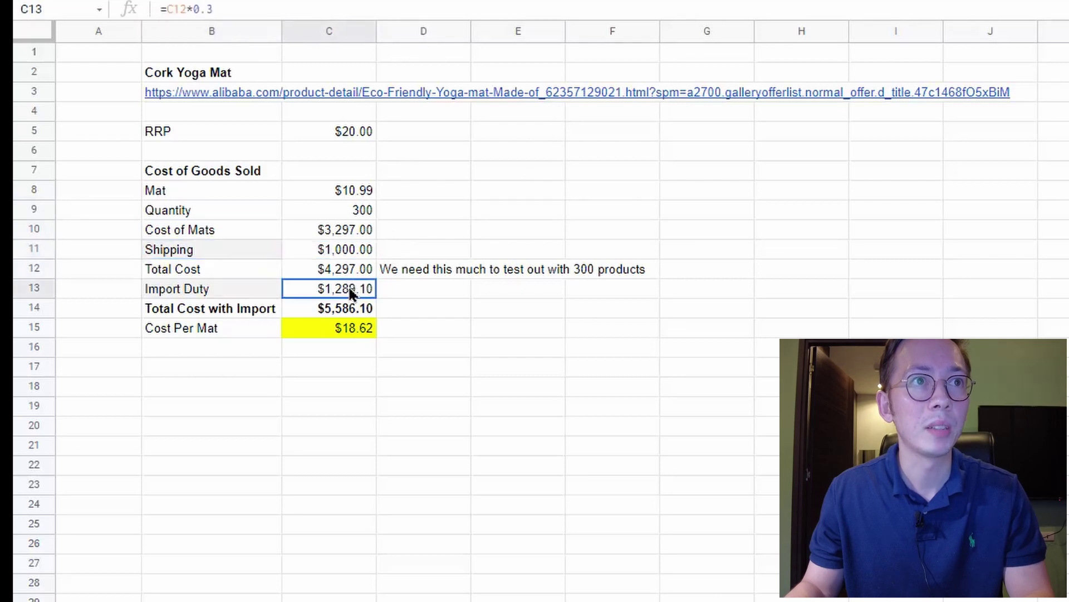
pyautogui.click(362, 331)
pyautogui.moveTo(214, 313); pyautogui.dragTo(359, 312)
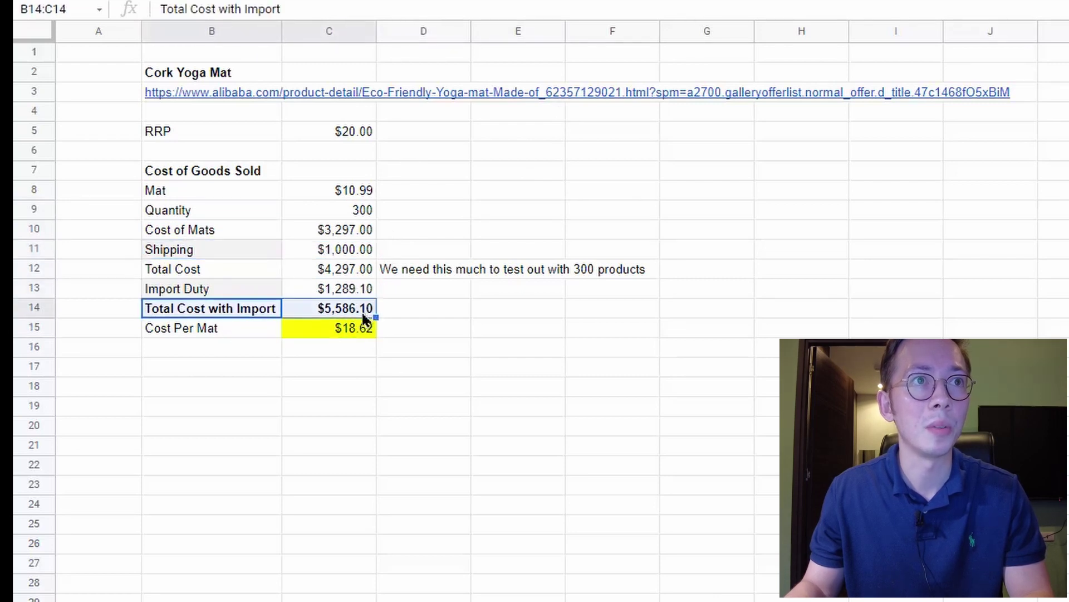
pyautogui.click(357, 314)
pyautogui.click(221, 328)
pyautogui.moveTo(219, 325); pyautogui.dragTo(310, 326)
pyautogui.click(312, 328)
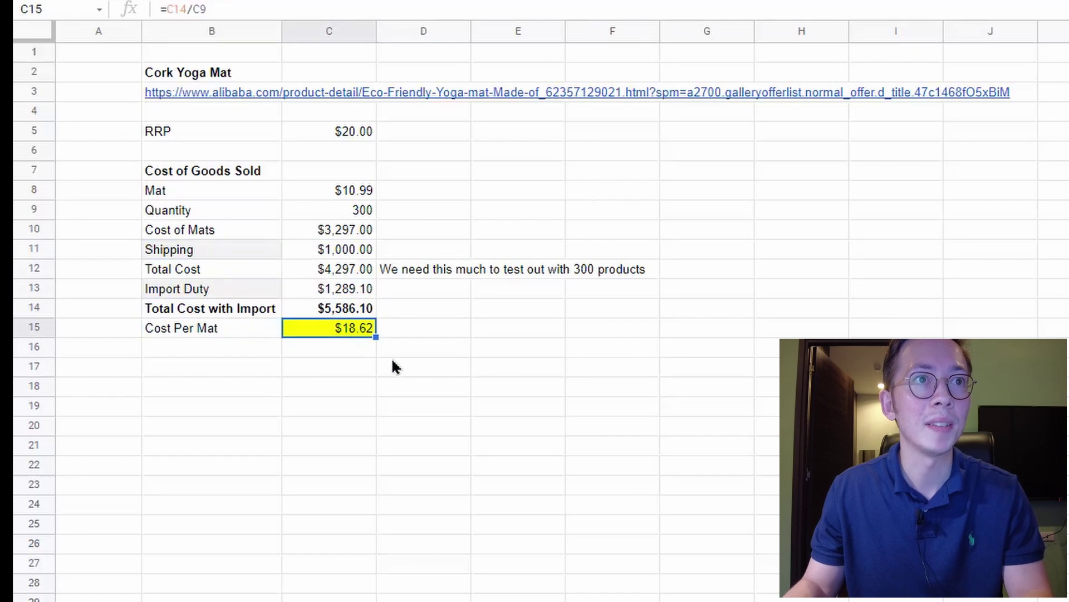
# - Compare the RRP in cell C5 with the cost per mat in cell C15
pyautogui.click(328, 431)
pyautogui.click(239, 351)
pyautogui.moveTo(224, 133); pyautogui.dragTo(315, 135)
pyautogui.click(332, 132)
pyautogui.click(349, 330)
pyautogui.click(354, 133)
pyautogui.click(354, 331)
pyautogui.click(333, 134)
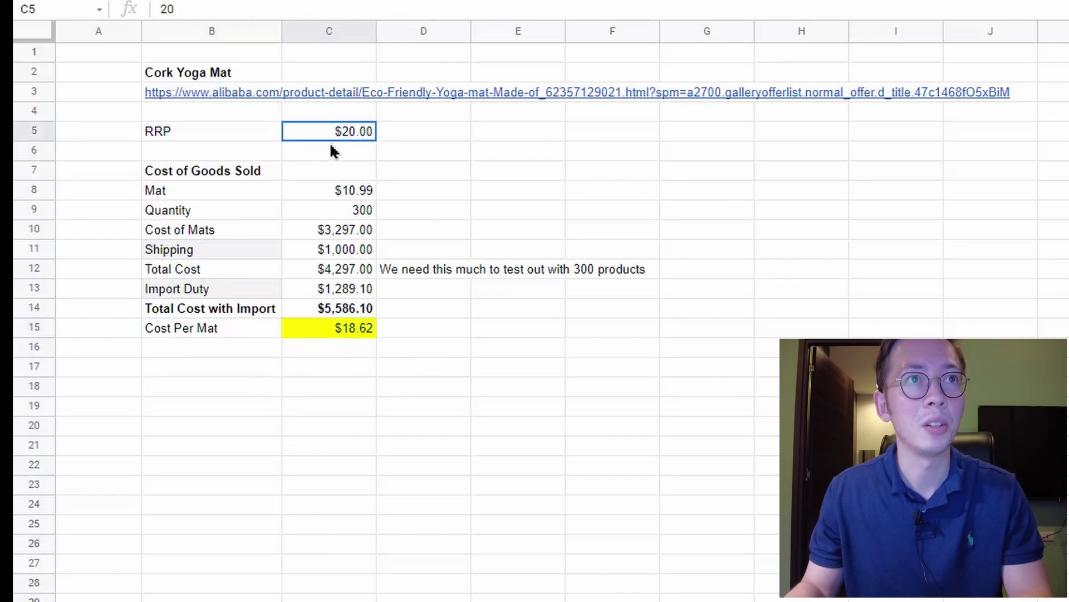
pyautogui.click(528, 460)
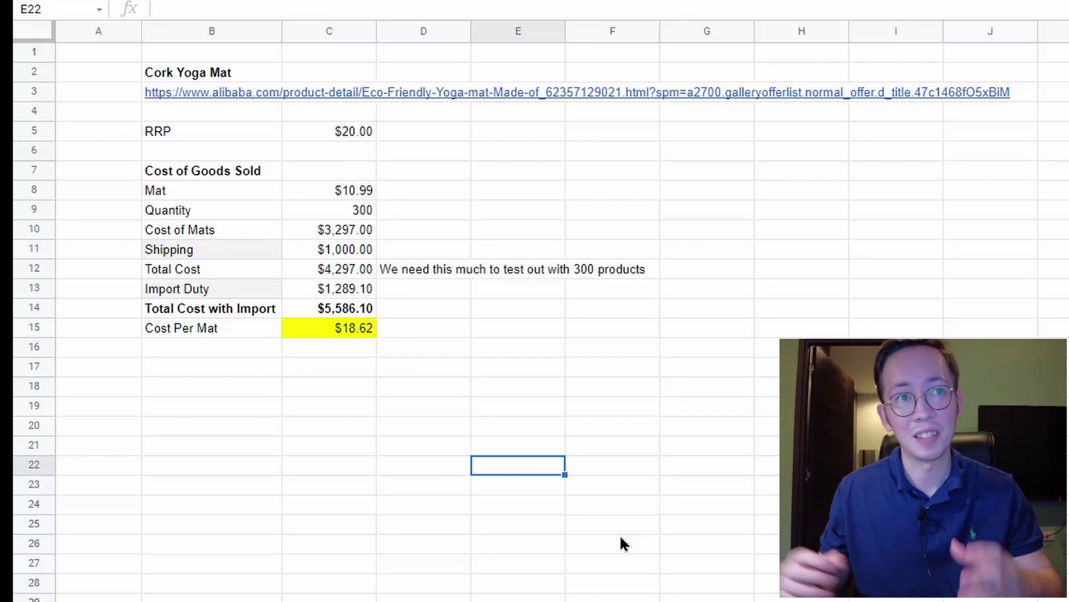
# - Add a bold "Distribution Costs" heading in cell B17 below the Cost of Goods Sold section
pyautogui.click(203, 171)
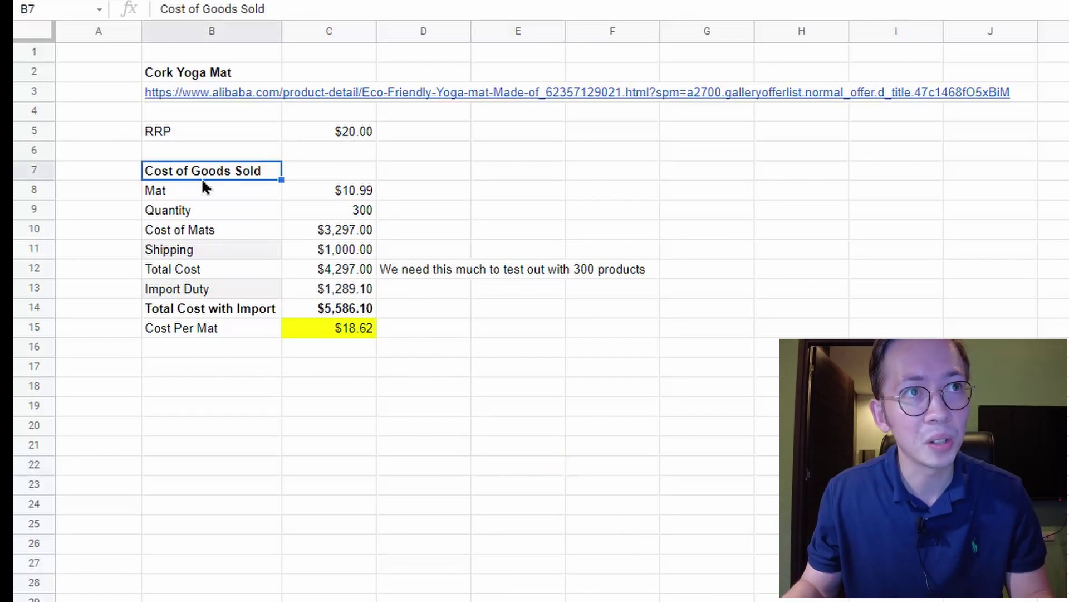
pyautogui.click(210, 367)
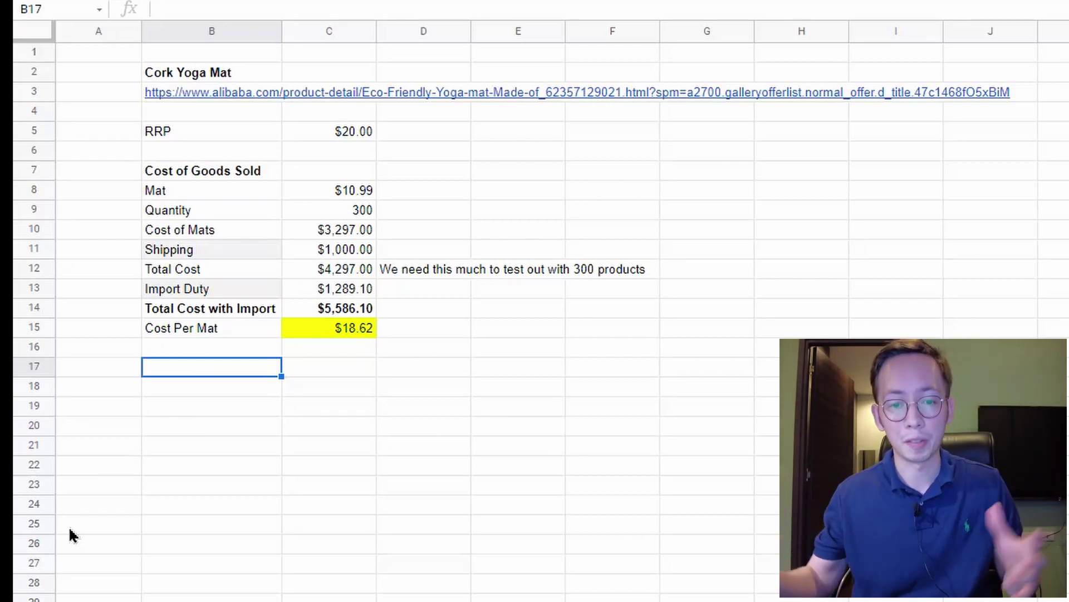
pyautogui.write('Distribution Costs')
pyautogui.press('Return')
pyautogui.press('Up')
pyautogui.hotkey('ctrl', 'b')
pyautogui.press('Down')
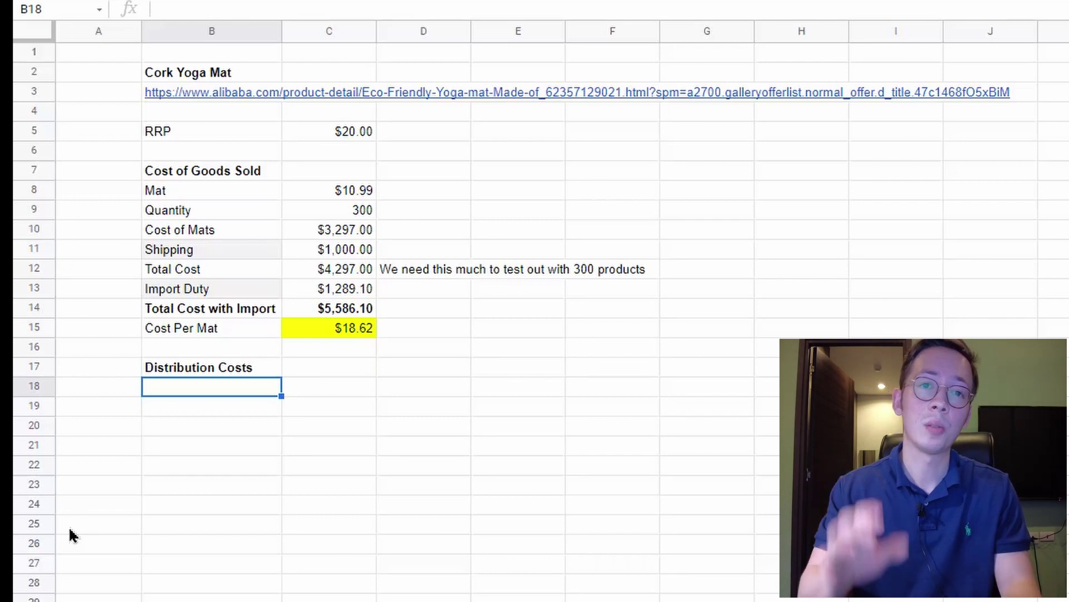
# - Extend the heading in cell B17 to "Distribution Costs: Website Sale"
pyautogui.press('Up')
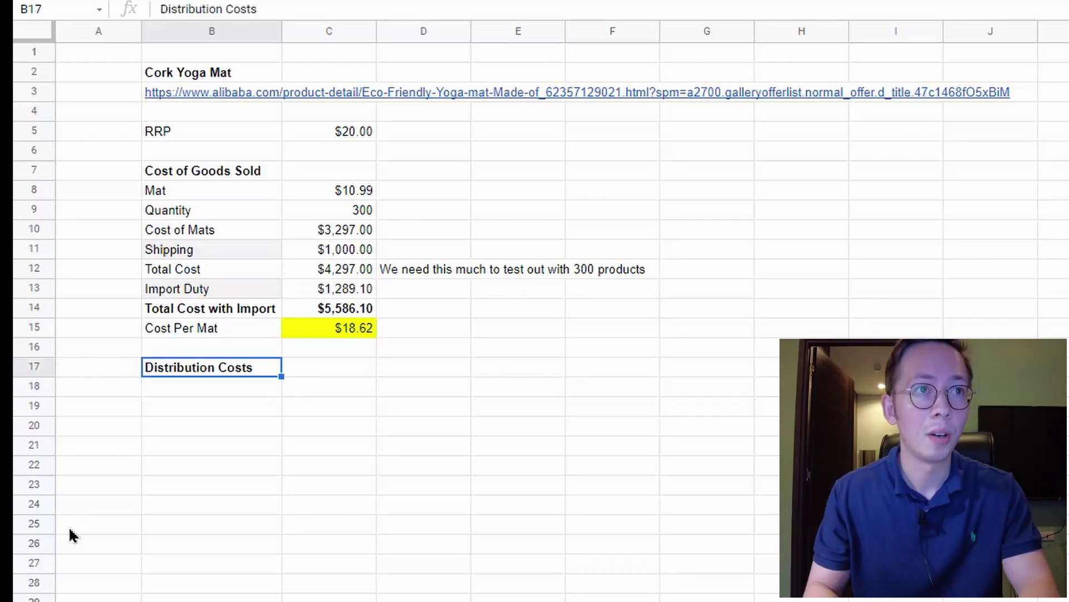
pyautogui.click(318, 7)
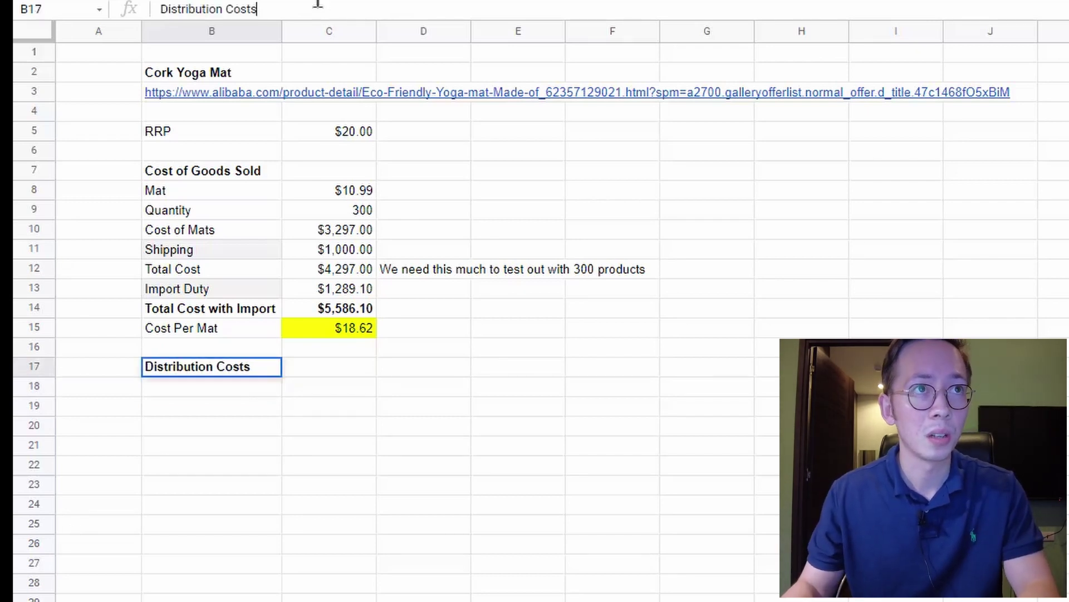
pyautogui.write(': Website Sale')
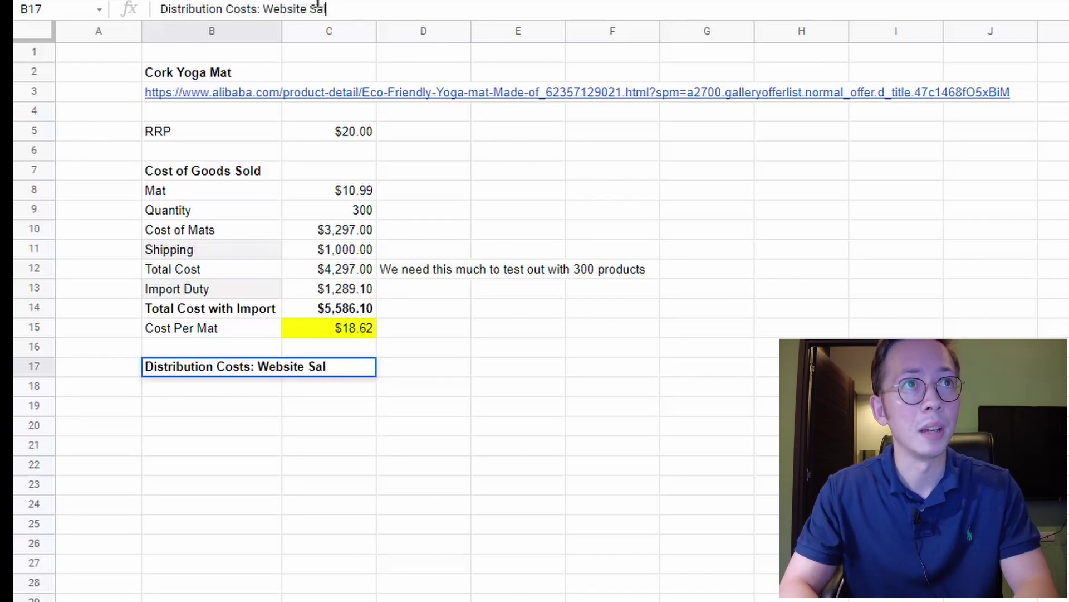
pyautogui.press('Return')
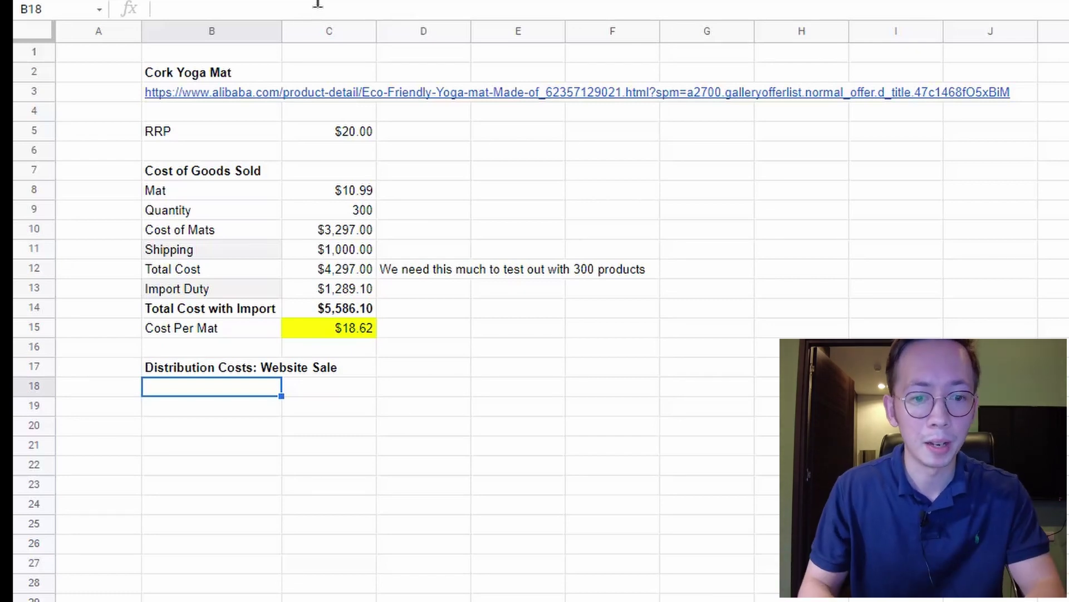
# - Label cell B18 "Shipping (Royal Mail)" under the distribution costs heading
pyautogui.write('Shipping (Royal Mail)')
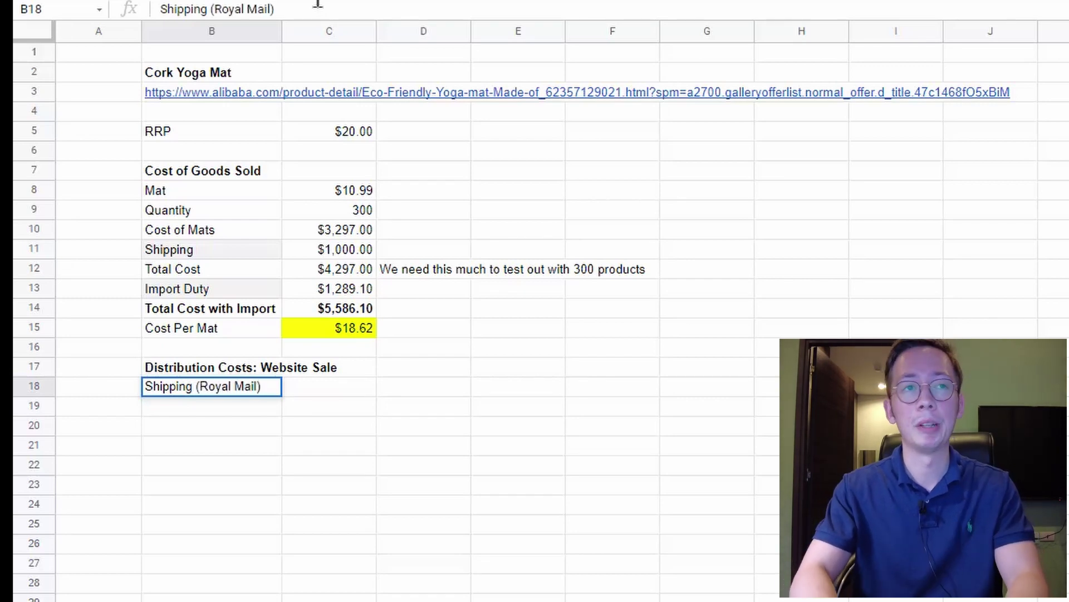
pyautogui.press('Tab')
pyautogui.press('Left')
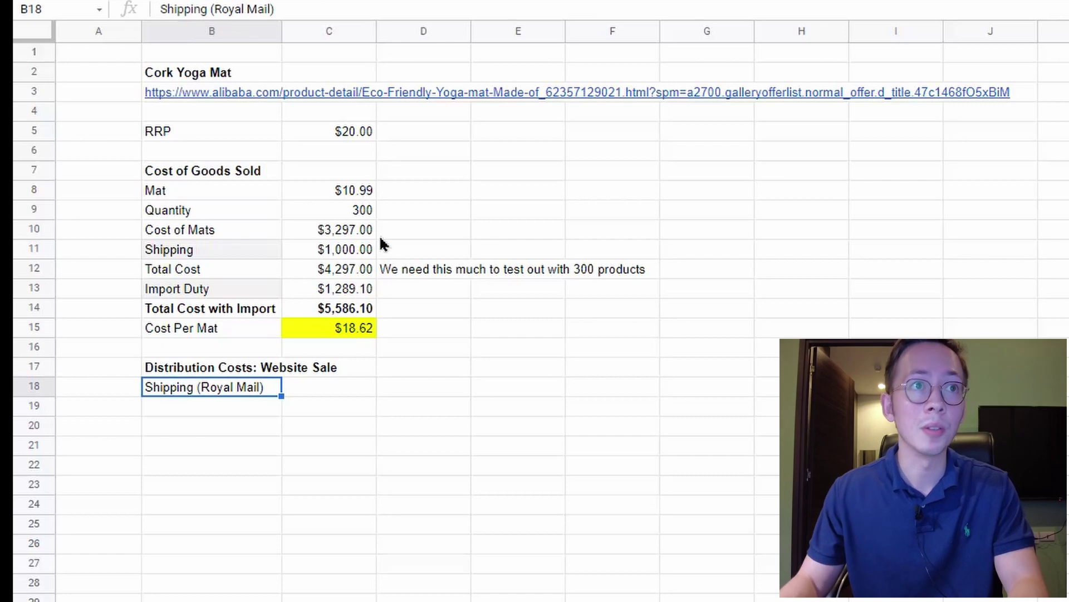
# - Enter 2.25 as the Royal Mail shipping cost in cell C18 and format it as dollar currency
pyautogui.click(341, 395)
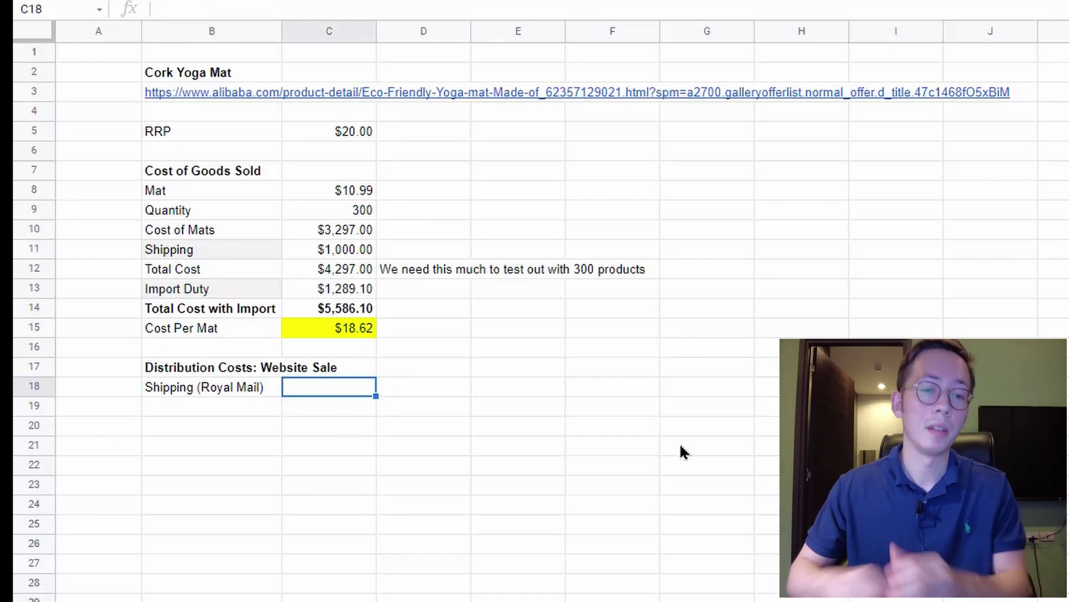
pyautogui.write('2.25')
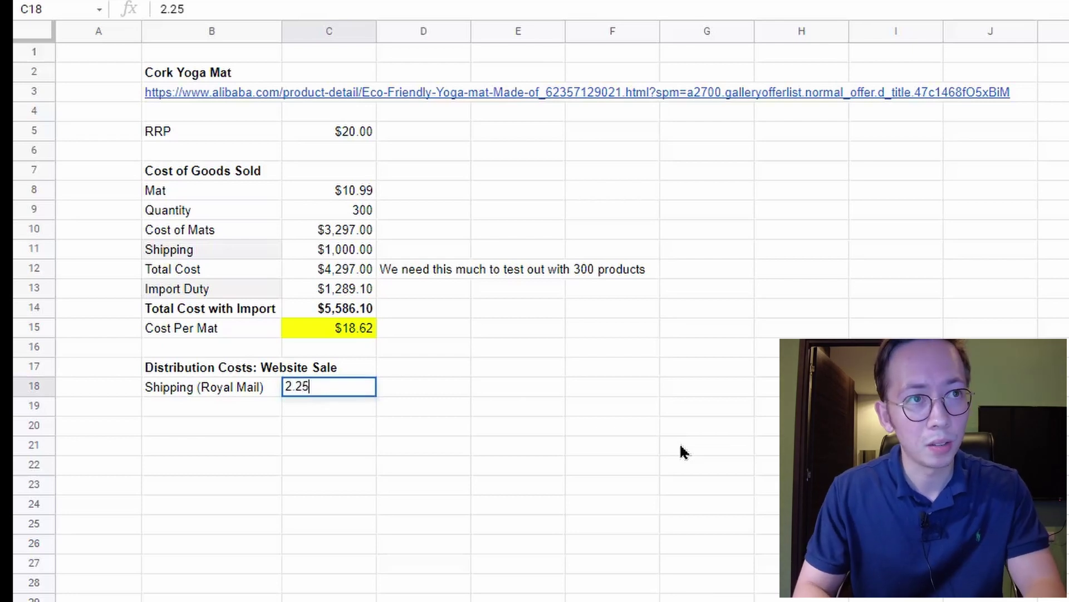
pyautogui.press('Return')
pyautogui.press('Up')
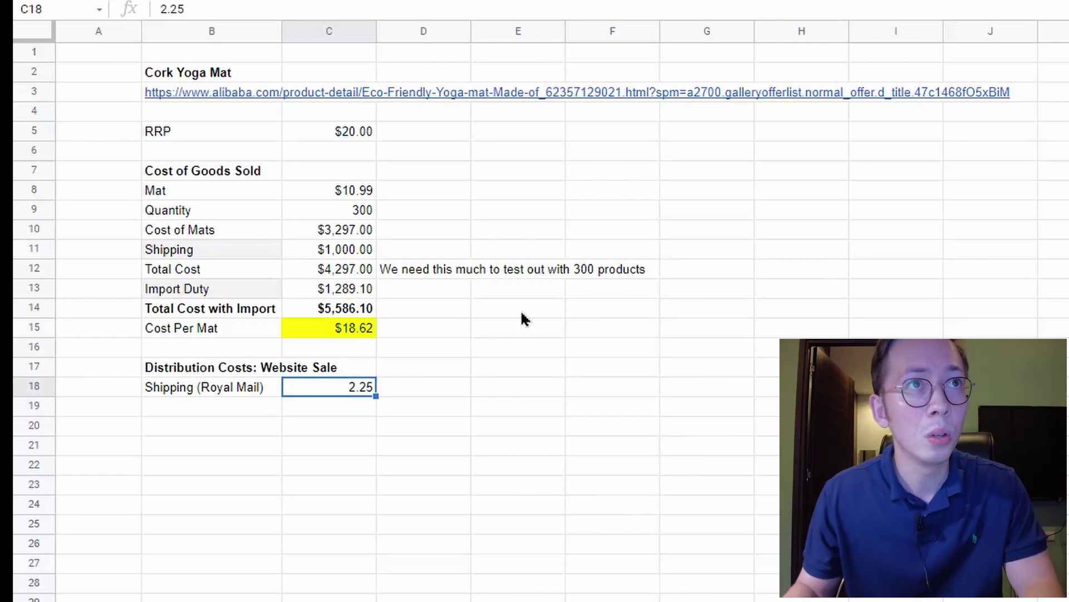
pyautogui.hotkey('ctrl', 'shift', '4')
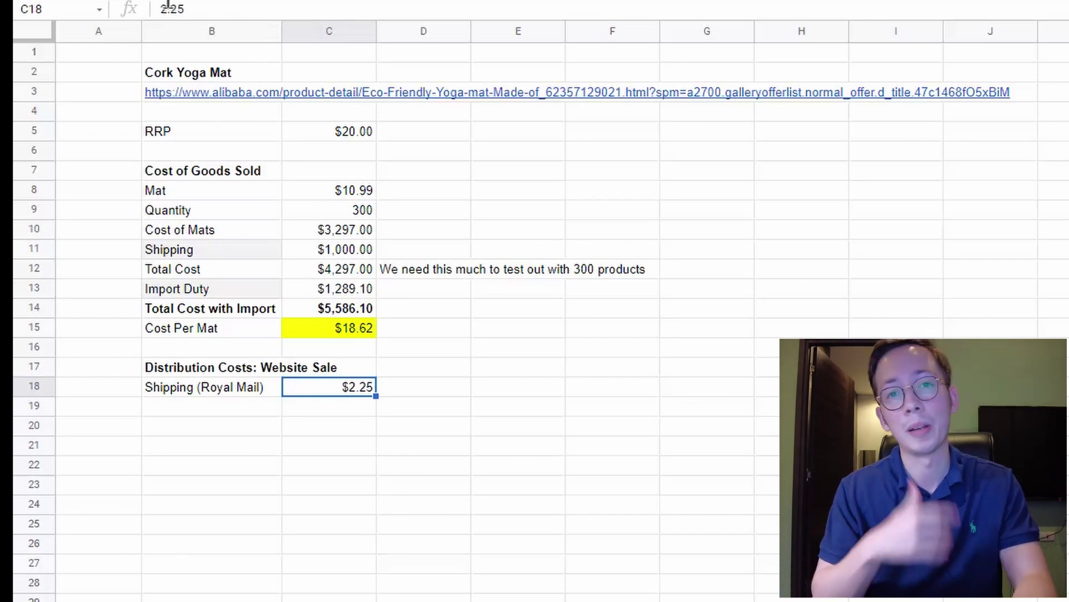
# - Change the Royal Mail shipping cost in cell C18 to 3
pyautogui.press('Down')
pyautogui.press('Up')
pyautogui.write('3')
pyautogui.press('Return')
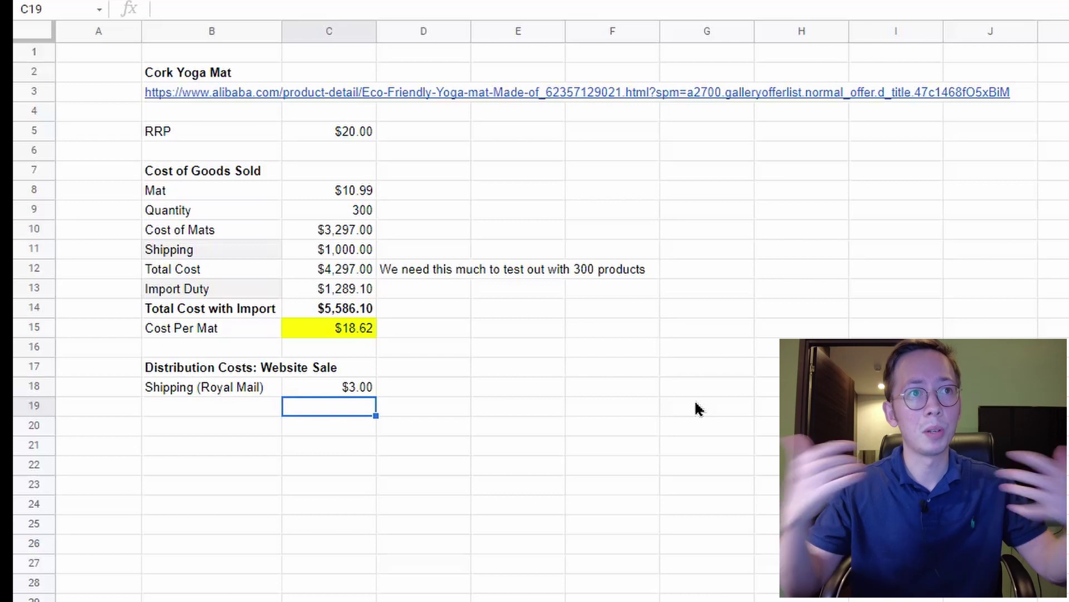
pyautogui.press('Up')
pyautogui.press('Left')
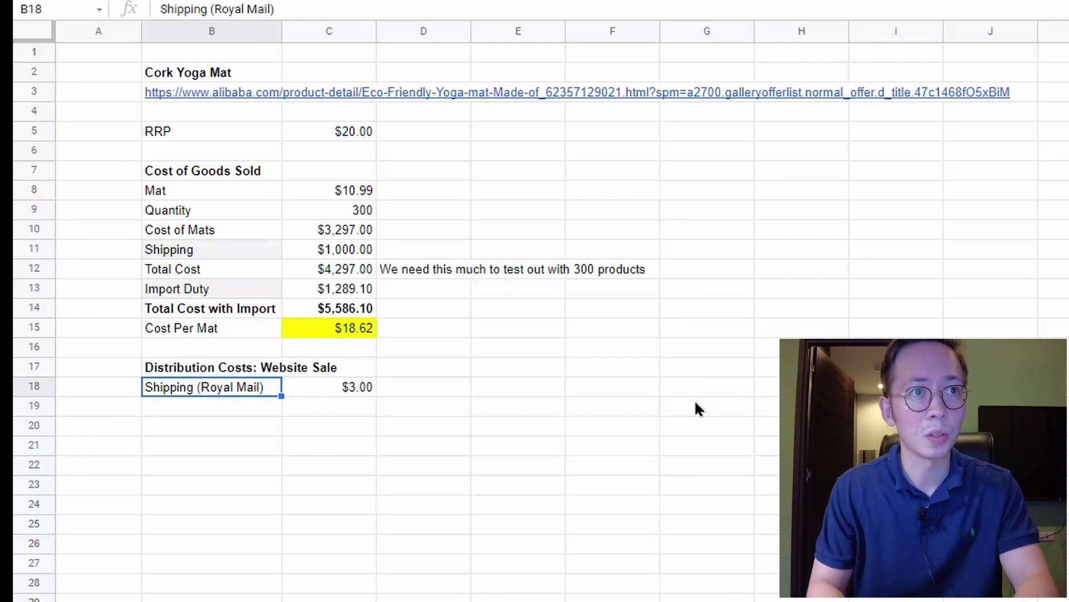
pyautogui.press('Right')
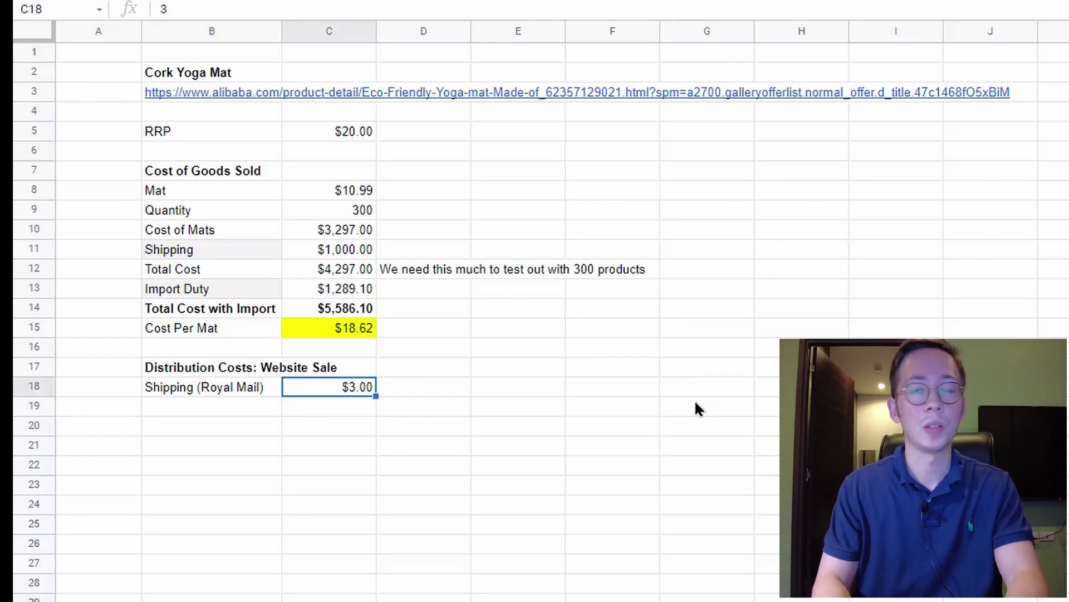
pyautogui.press('Down')
pyautogui.press('Up')
pyautogui.press('Left')
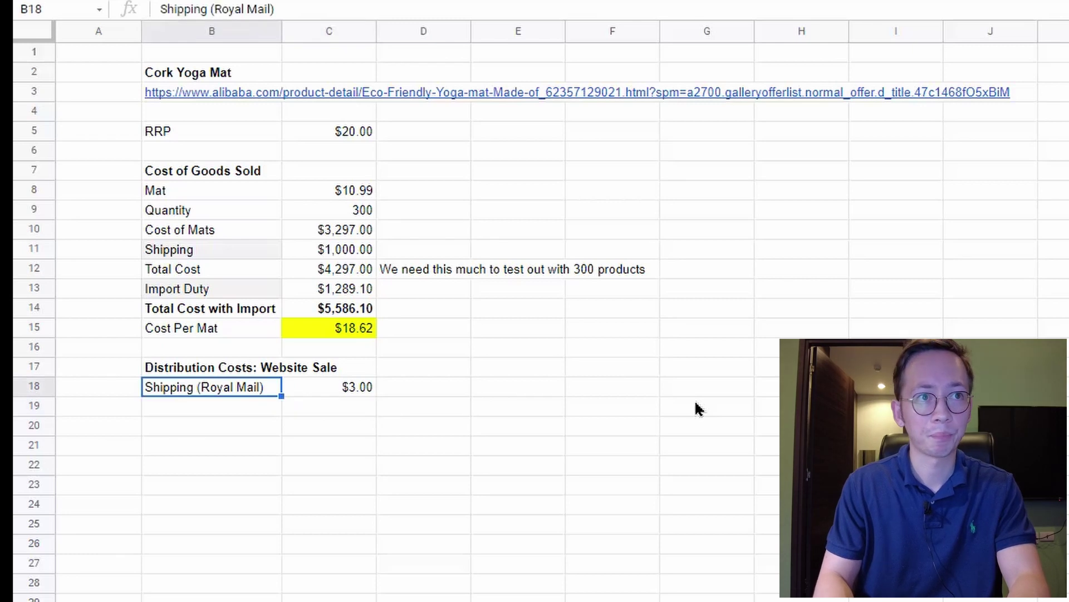
# - Add a "Delivery Label" line in row 19 below Shipping (Royal Mail), with a cost of 0.1
pyautogui.press('Down')
pyautogui.write('Delivery La')
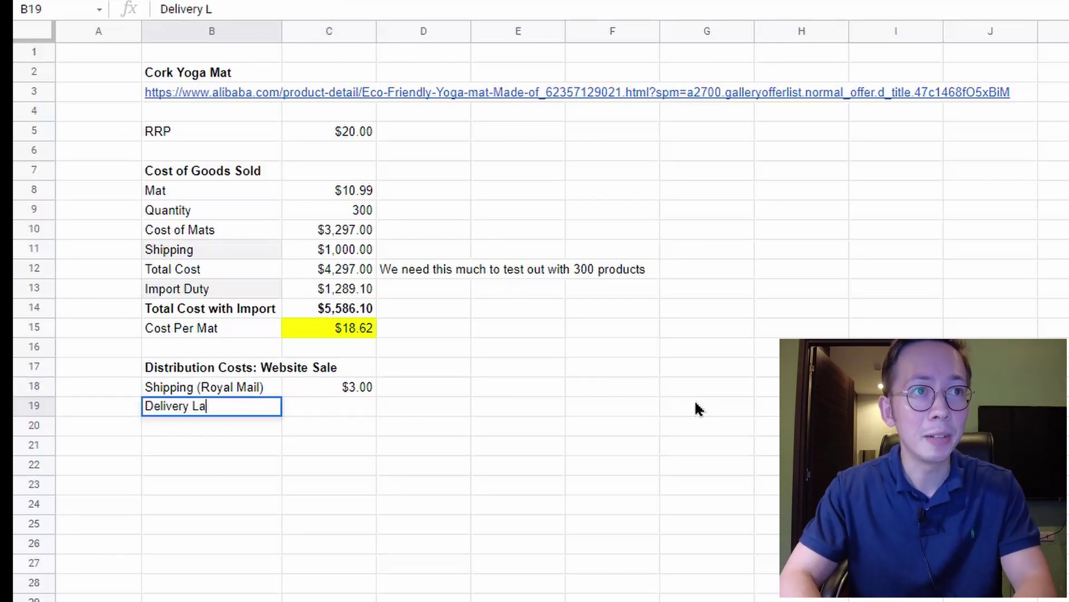
pyautogui.write('bel')
pyautogui.press('Tab')
pyautogui.press('Left')
pyautogui.press('Up')
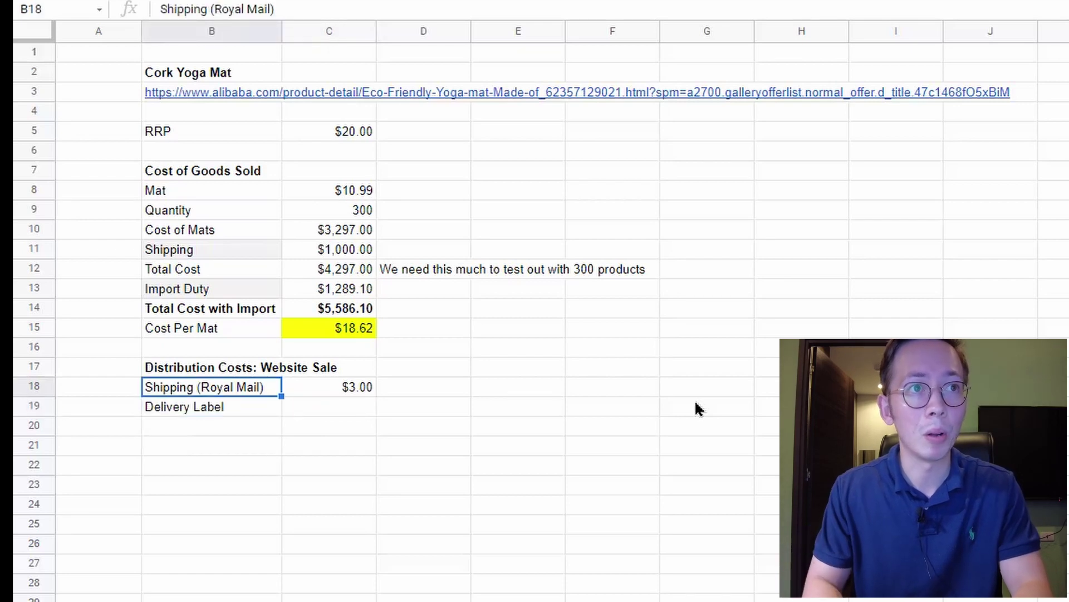
pyautogui.press('Down')
pyautogui.press('Right')
pyautogui.write('0.1')
pyautogui.press('Return')
# - Copy the shipping cost cell onto the Delivery Label cost for its currency format, and re-enter 0.1
pyautogui.press('Up')
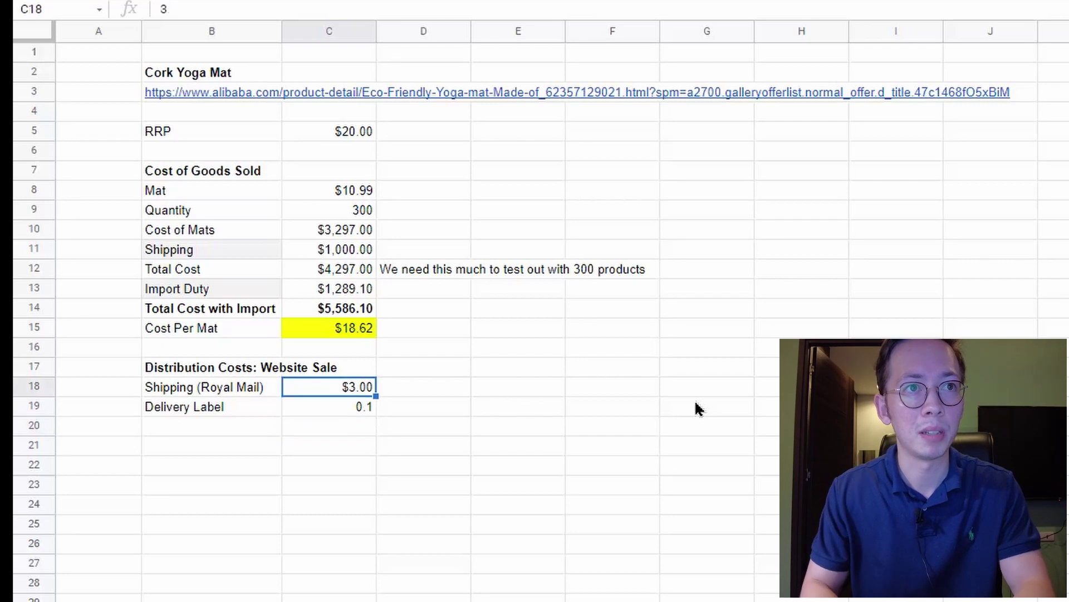
pyautogui.hotkey('ctrl', 'c')
pyautogui.press('Down')
pyautogui.hotkey('ctrl', 'v')
pyautogui.write('0.1')
pyautogui.press('Return')
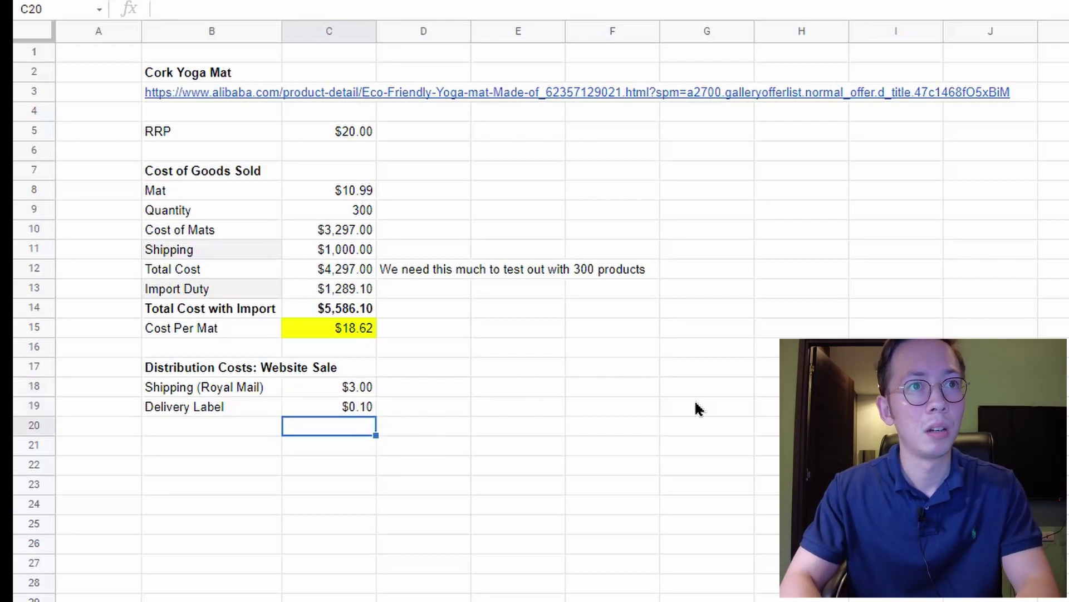
# - Add a "Delivery Box" line in row 20 with a cost of 0.5
pyautogui.press('Left')
pyautogui.write('Delivery Box')
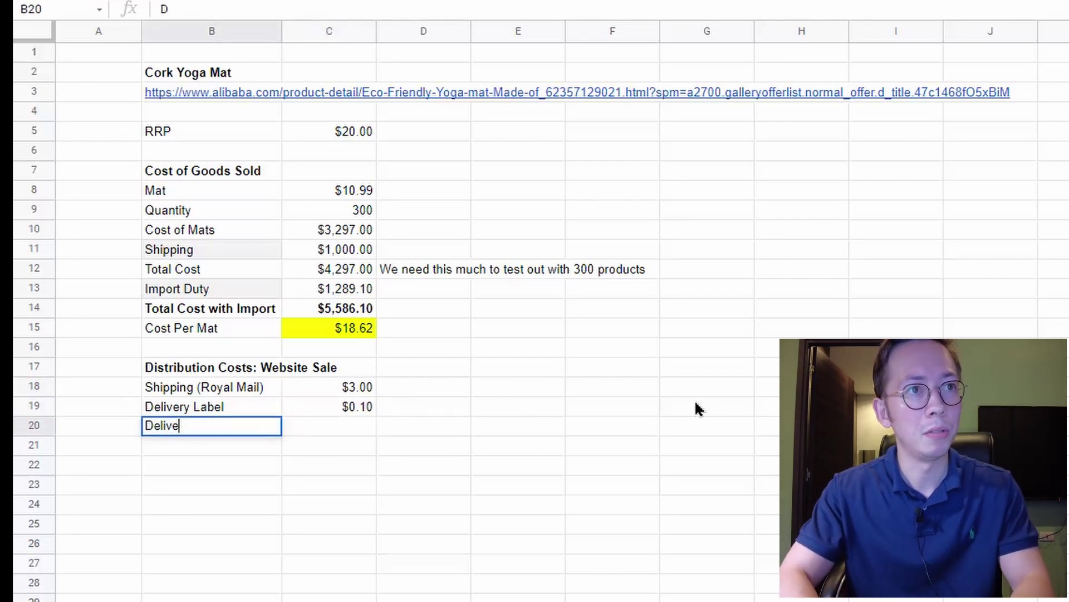
pyautogui.press('Tab')
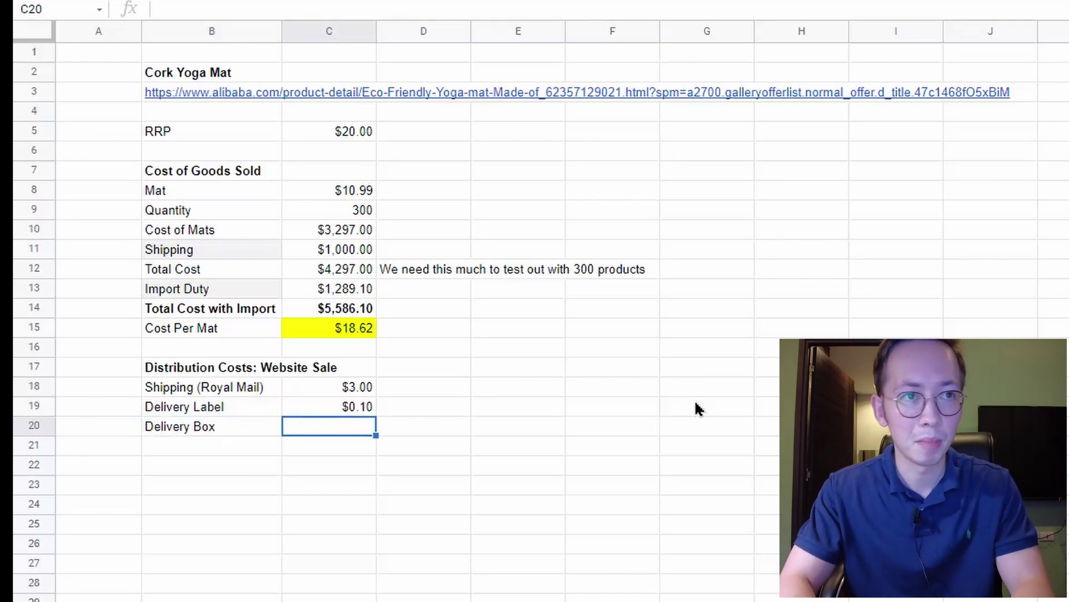
pyautogui.write('0.5')
pyautogui.press('Return')
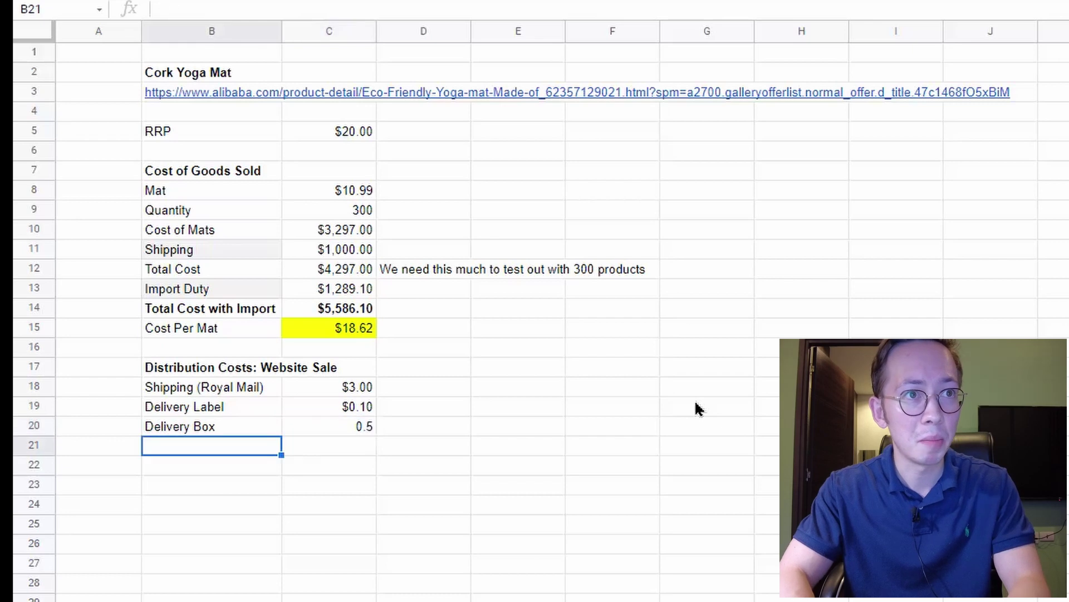
# - Copy the Delivery Label cost onto the Delivery Box cost for its currency format, and re-enter 0.5
pyautogui.press('Up')
pyautogui.press('Right')
pyautogui.press('Up')
pyautogui.hotkey('ctrl', 'c')
pyautogui.press('Down')
pyautogui.hotkey('ctrl', 'v')
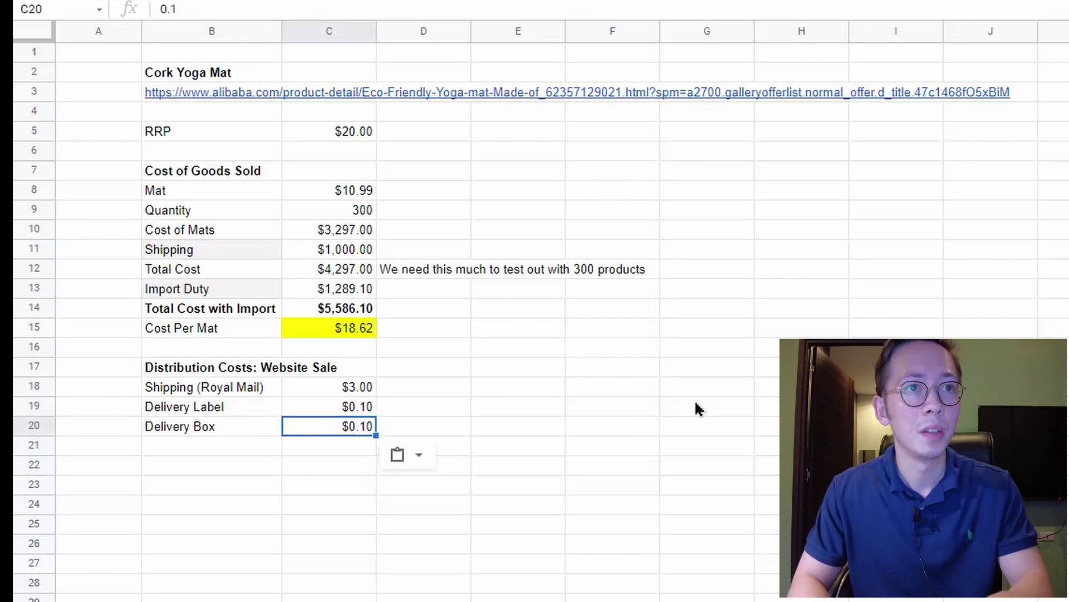
pyautogui.write('0.5')
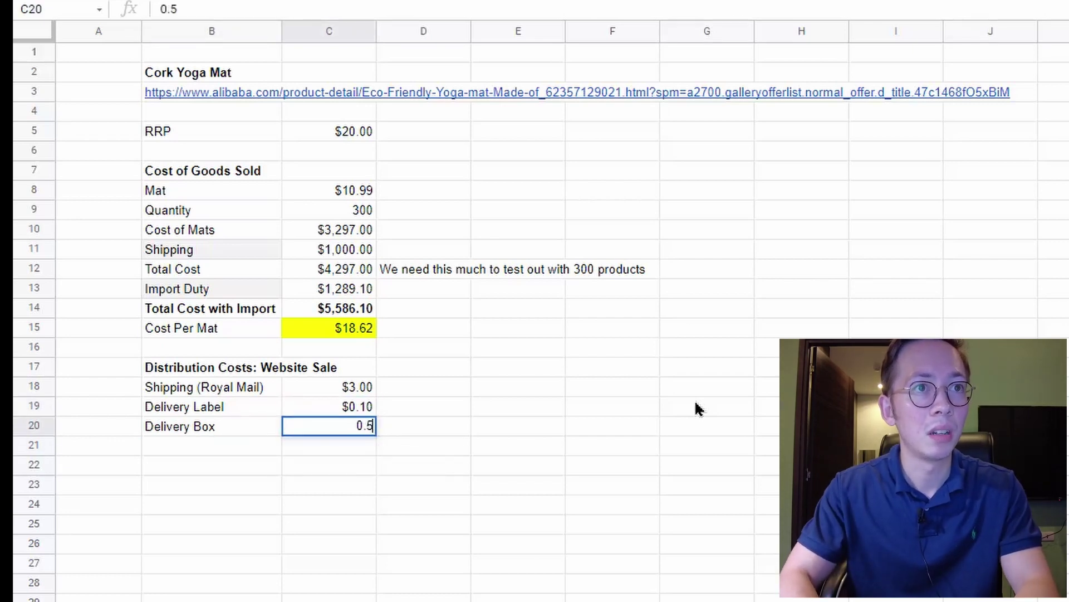
pyautogui.press('Return')
# - Enter the label "Total Distribution Costs" in B21 below Delivery Box
pyautogui.press('Left')
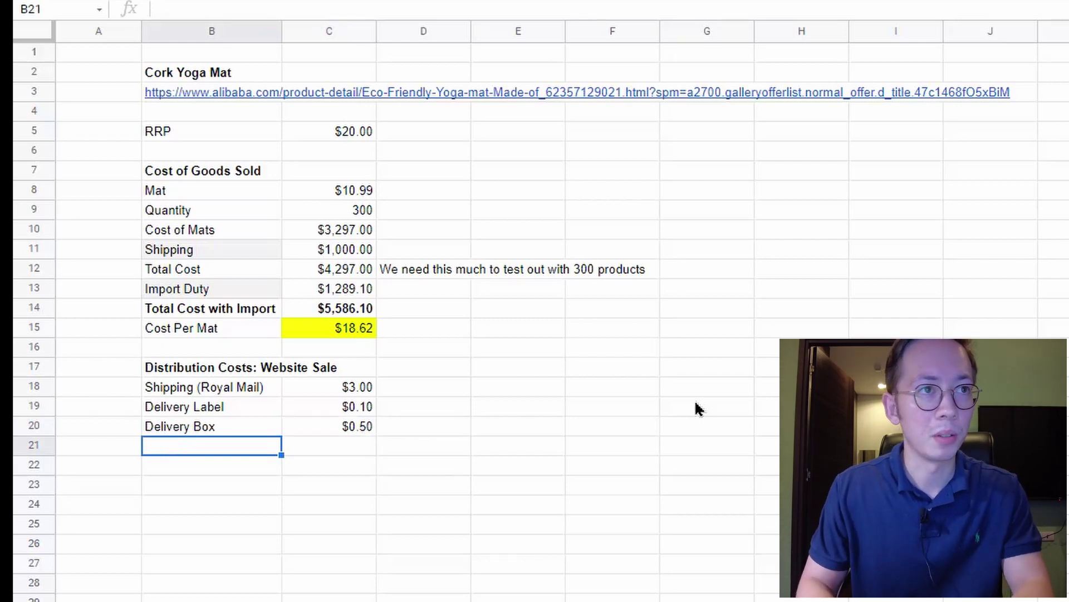
pyautogui.write('Total Dist')
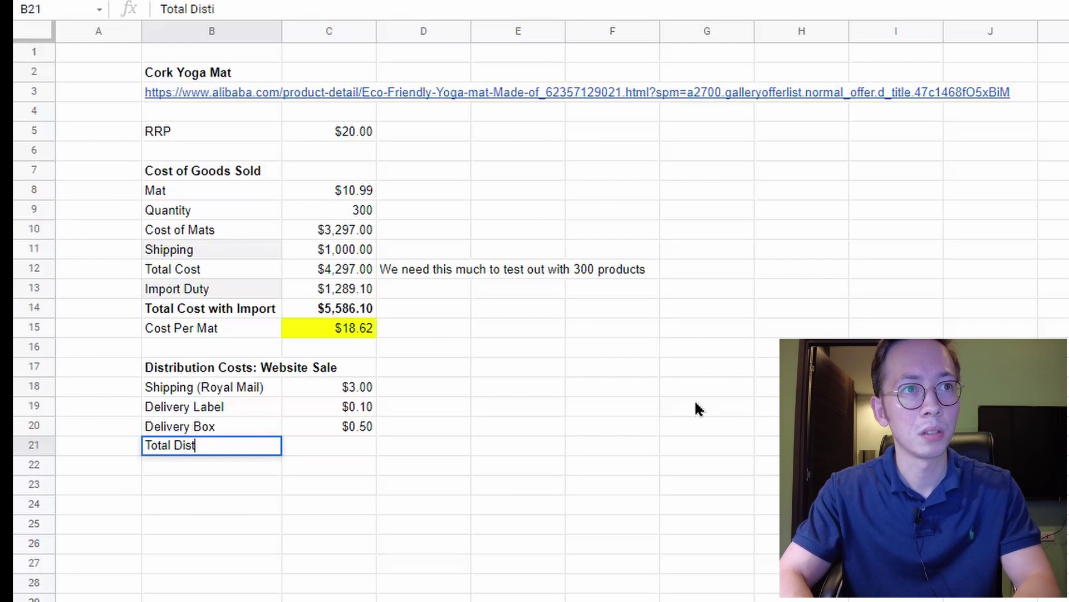
pyautogui.write('ribution Costs')
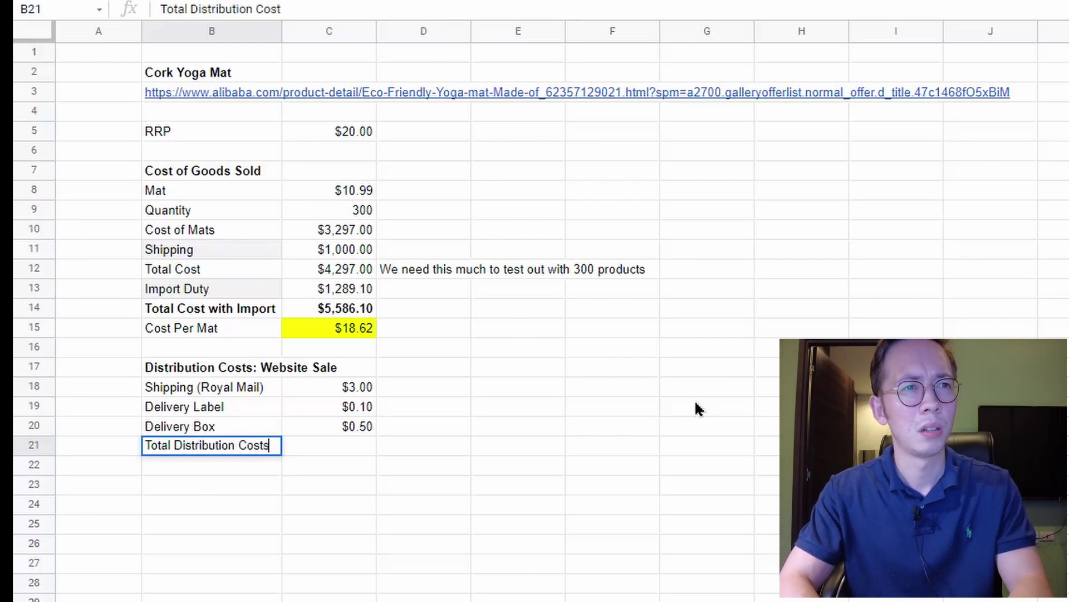
pyautogui.press('Tab')
# - Enter the formula =C18+C19+C20 in C21 to sum the three distribution costs
pyautogui.write('=')
pyautogui.press('Up')
pyautogui.press('Up')
pyautogui.press('Up')
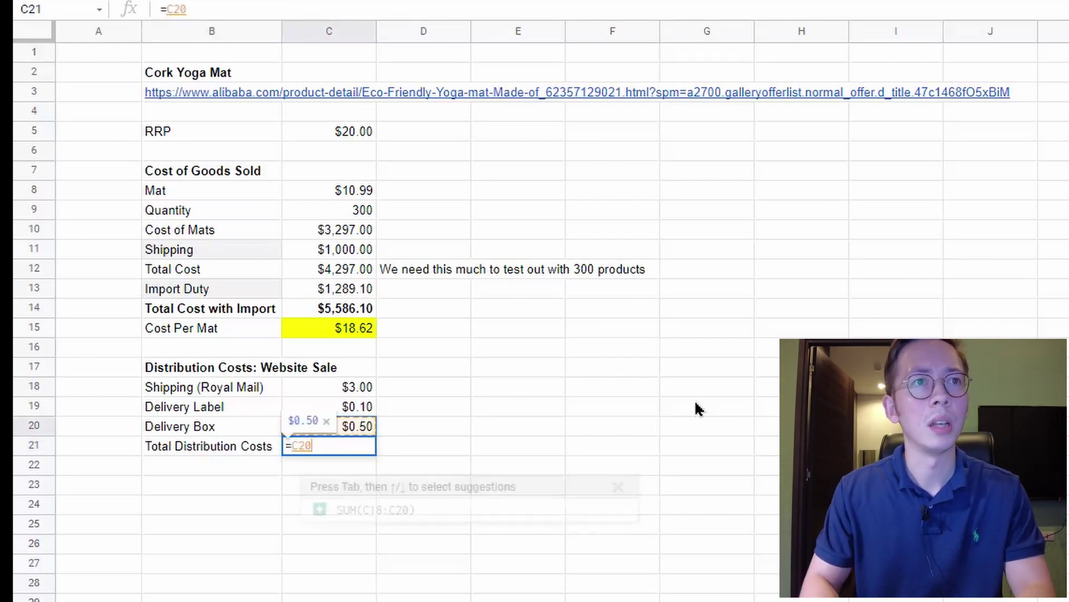
pyautogui.write('+')
pyautogui.press('Up')
pyautogui.press('Up')
pyautogui.write('+')
pyautogui.press('Up')
pyautogui.press('Return')
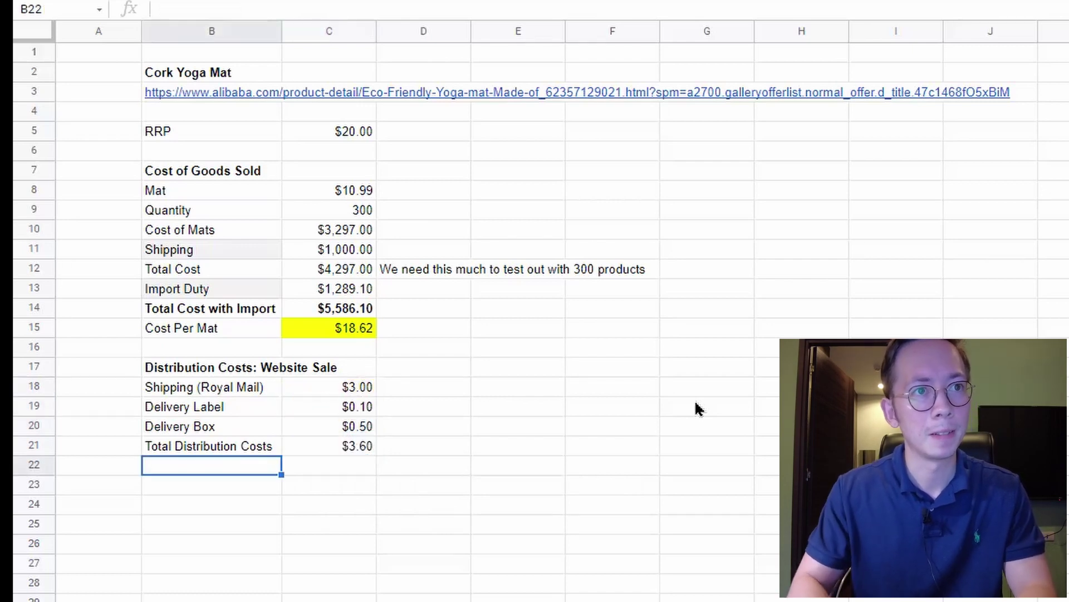
# - Fill the total distribution costs amount in C21 with yellow
pyautogui.press('Up')
pyautogui.press('Right')
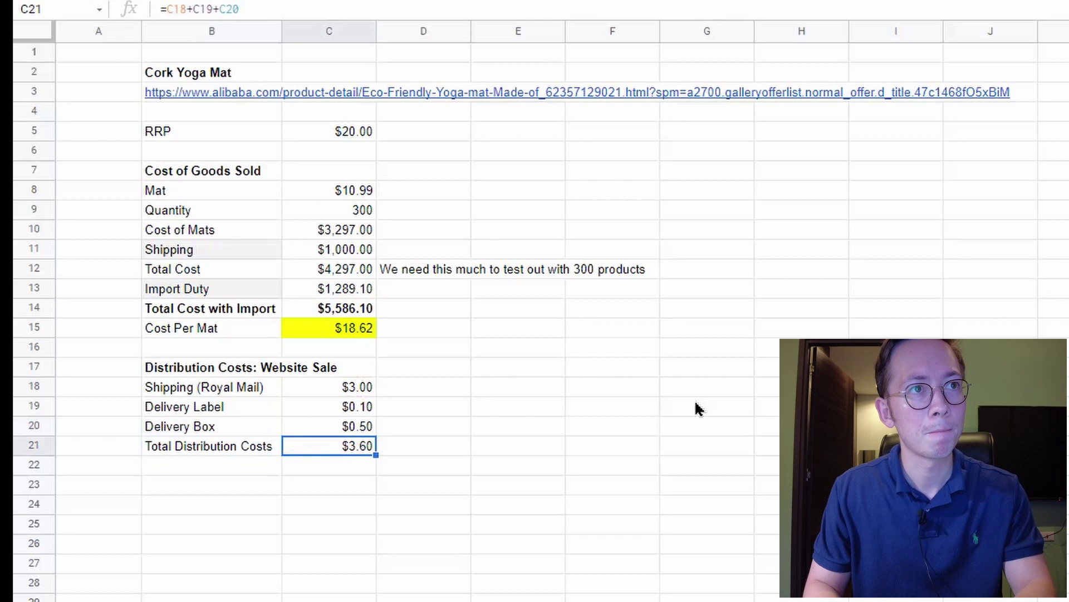
pyautogui.click(685, 1)
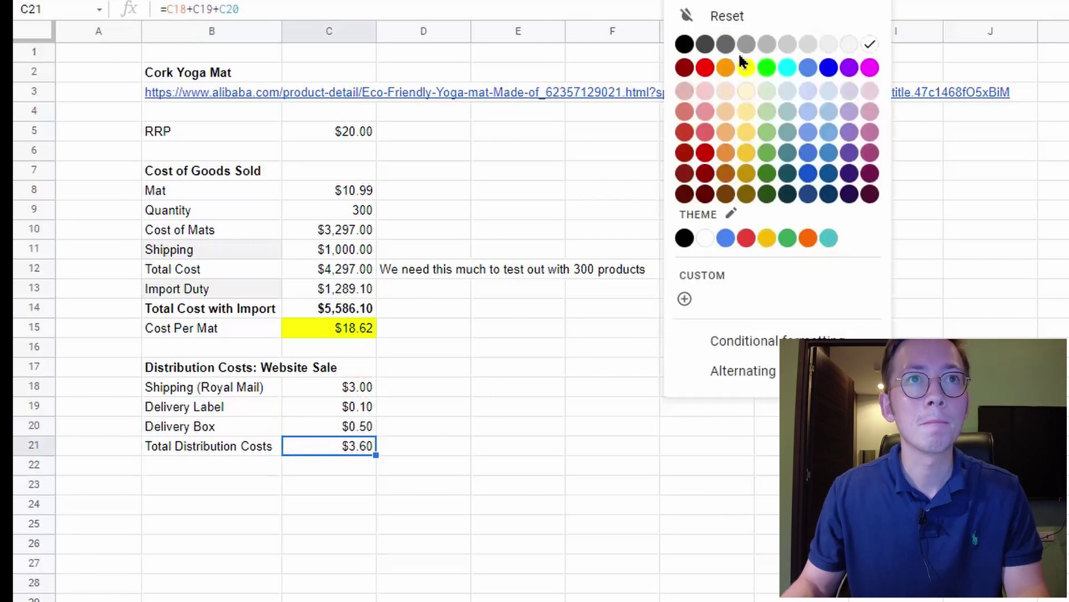
pyautogui.click(746, 67)
# - Extend the label in B21 to "Total Distribution Costs Per Mat" and widen column B to fit it
pyautogui.click(248, 454)
pyautogui.press('Return')
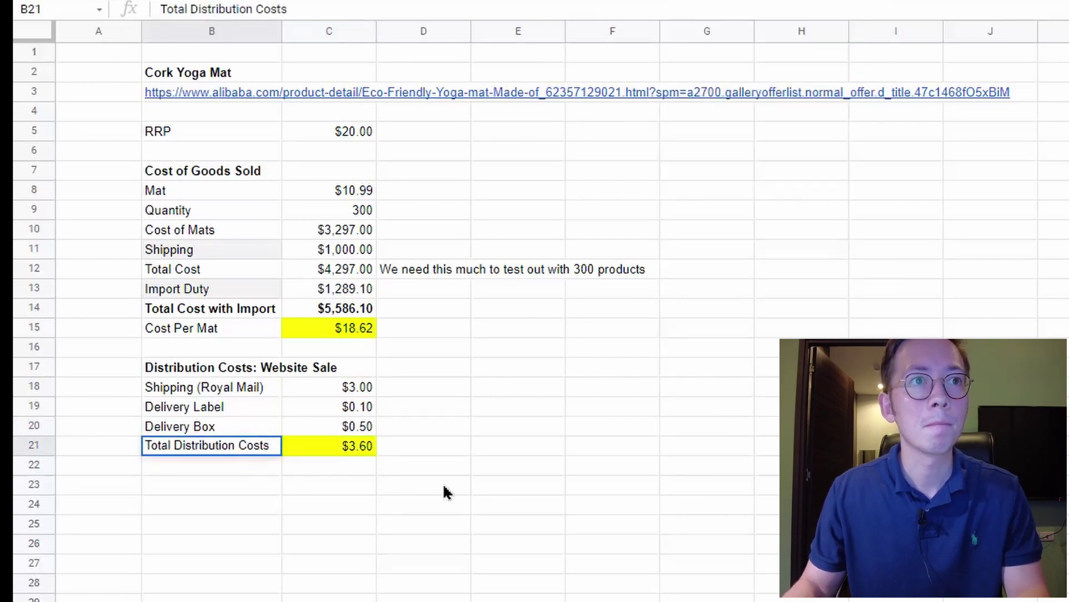
pyautogui.write('Per Ma')
pyautogui.press('Return')
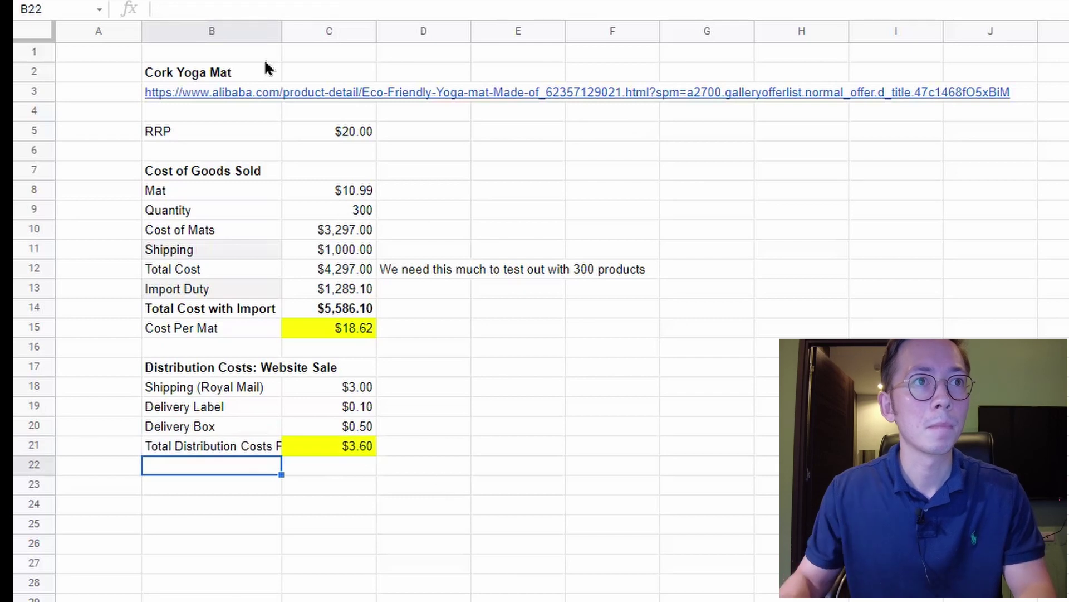
pyautogui.moveTo(281, 31); pyautogui.dragTo(340, 43)
# - Add a bold "Total Cost" heading in B23, leaving row 22 blank below the distribution costs
pyautogui.click(399, 449)
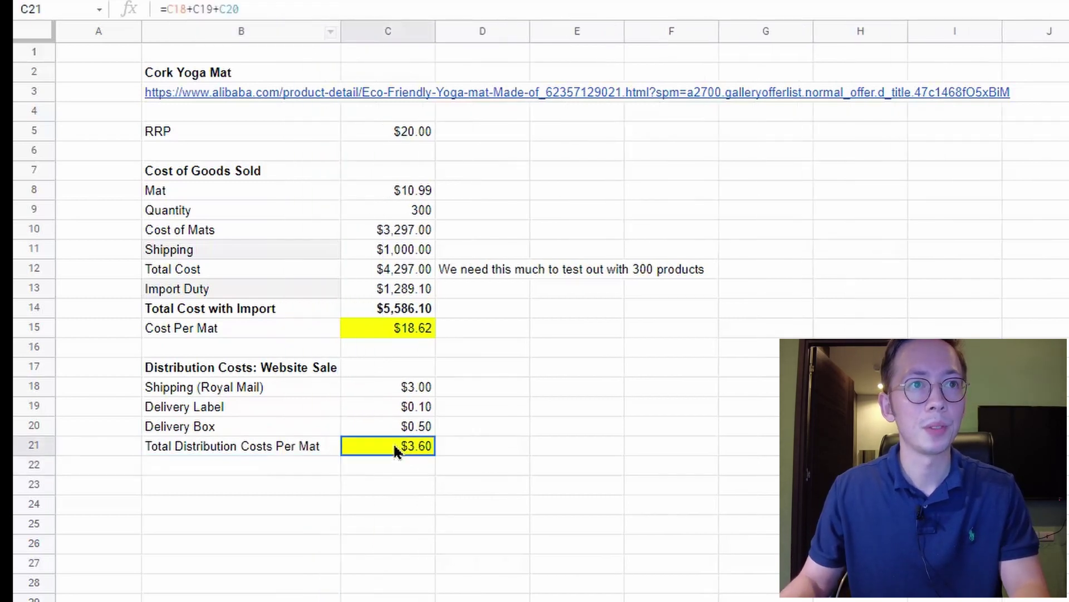
pyautogui.moveTo(406, 329); pyautogui.dragTo(275, 337)
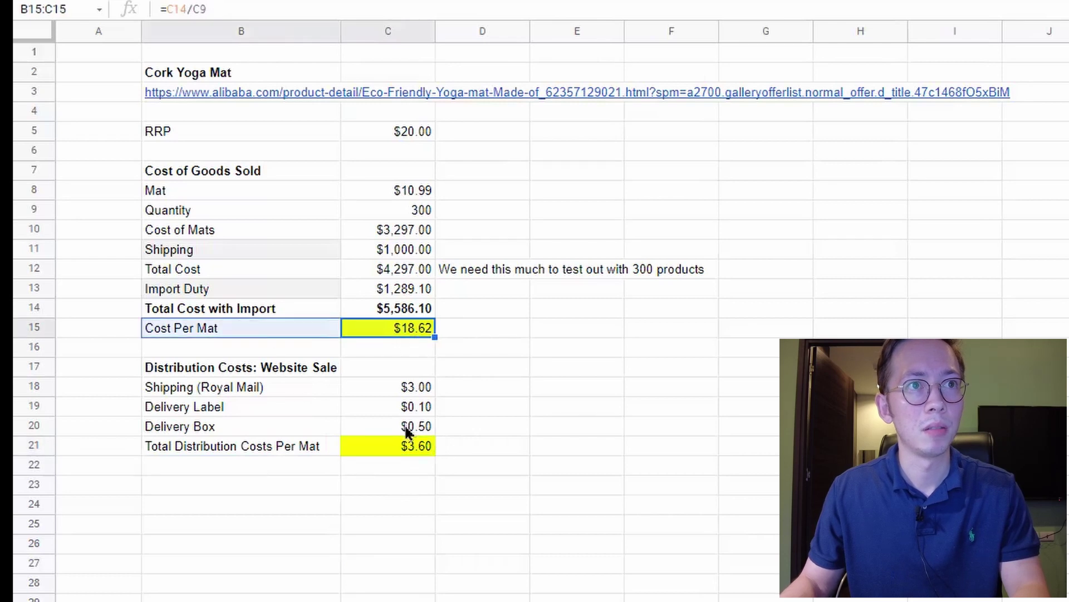
pyautogui.click(231, 469)
pyautogui.click(236, 492)
pyautogui.write('T')
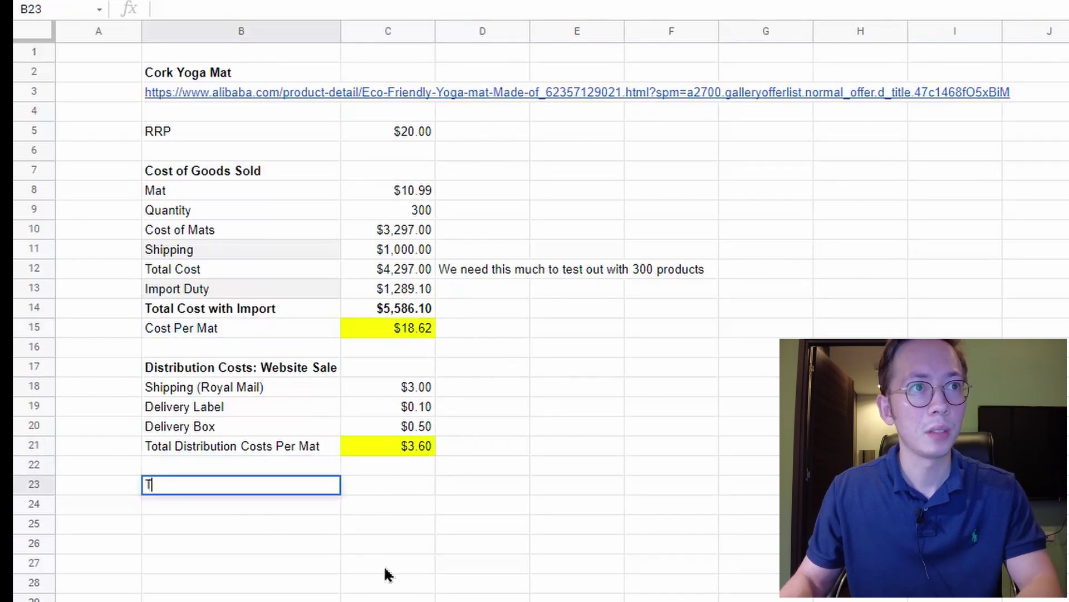
pyautogui.write('otal Cost')
pyautogui.press('Return')
pyautogui.press('Up')
pyautogui.hotkey('ctrl', 'b')
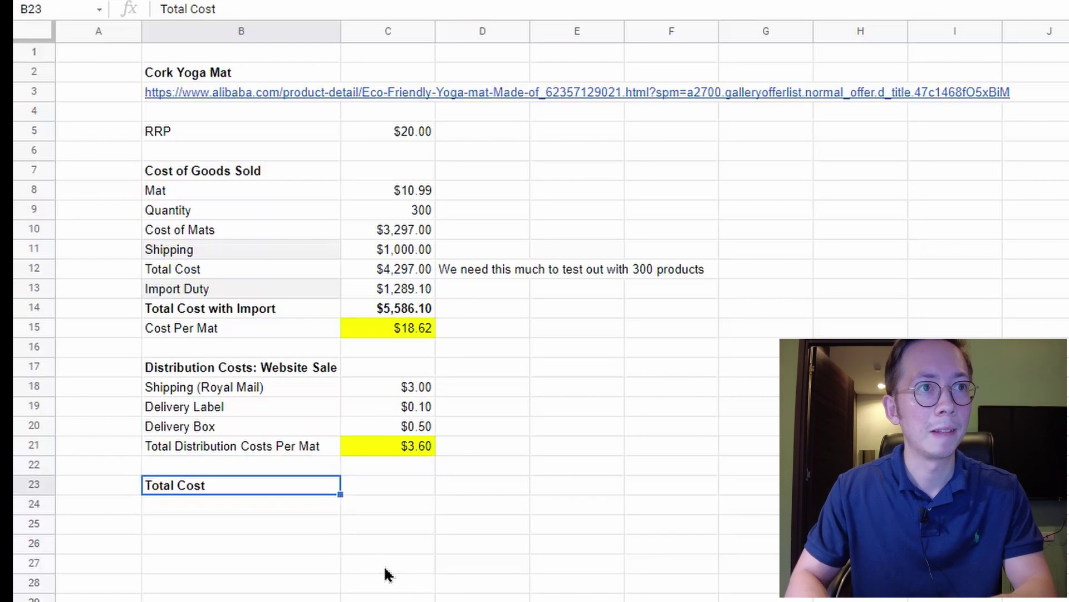
# - Enter the label "Cost of Goods Sold" in B24 under the Total Cost heading
pyautogui.press('Down')
pyautogui.write('C')
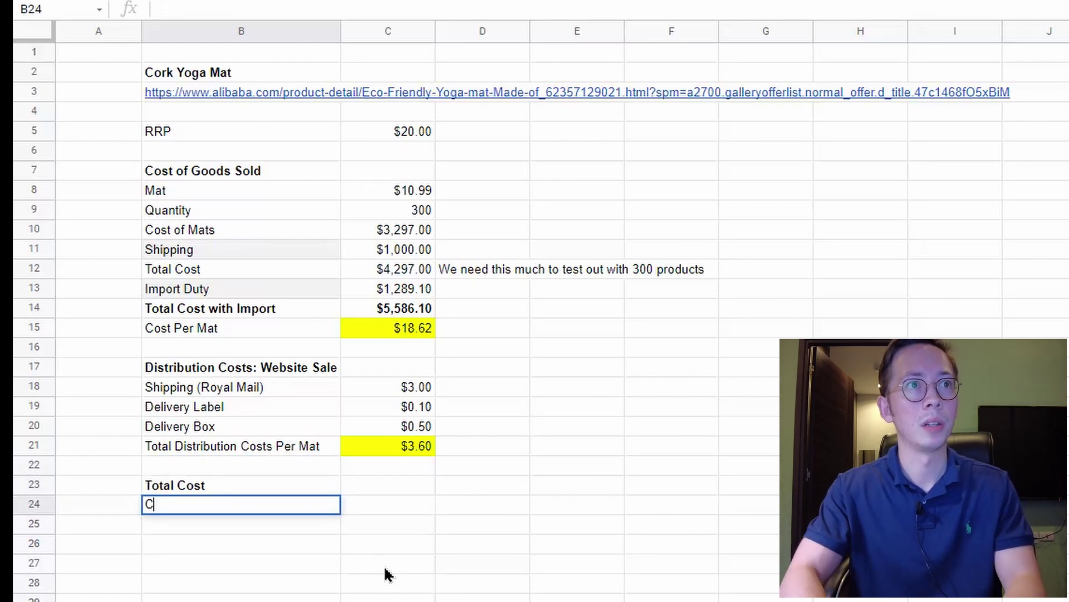
pyautogui.write('ost of Goods Sol')
pyautogui.press('BackSpace')
pyautogui.press('BackSpace')
pyautogui.press('BackSpace')
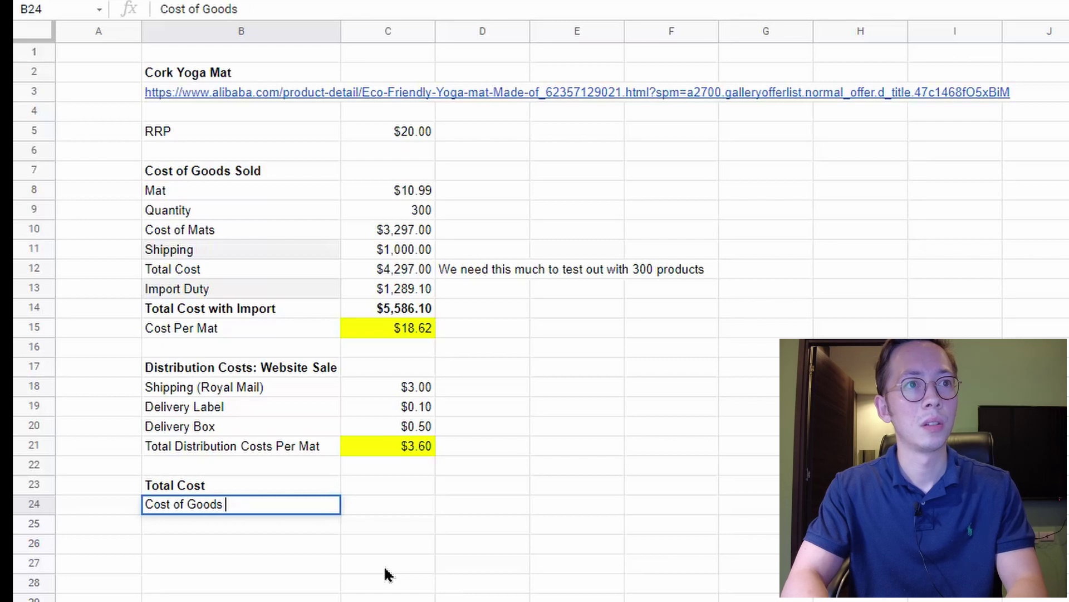
pyautogui.write('Sosl')
pyautogui.press('BackSpace')
pyautogui.press('BackSpace')
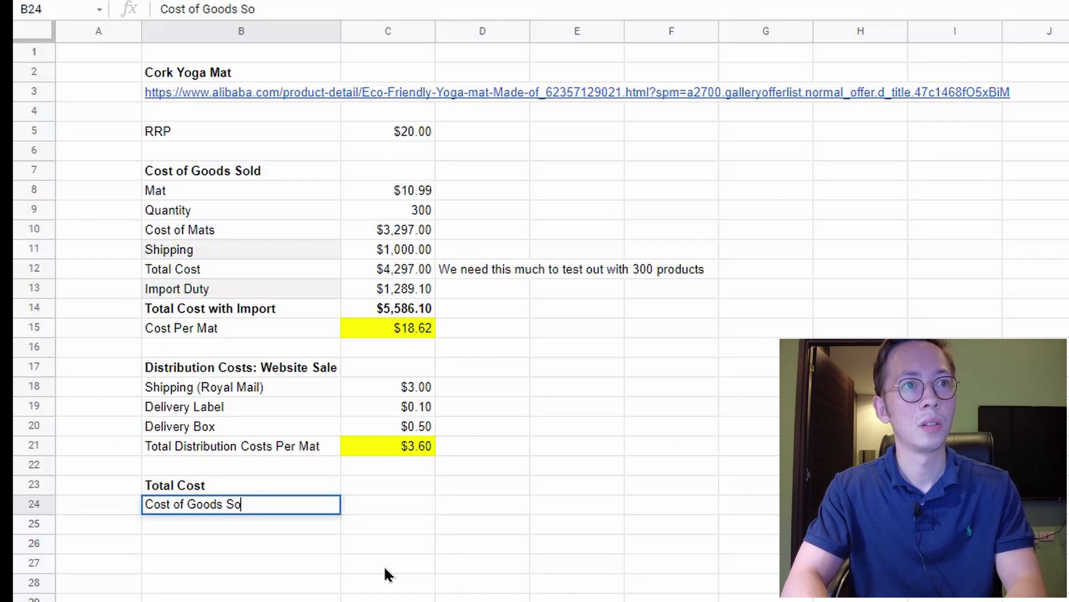
pyautogui.write('ld')
pyautogui.press('Tab')
# - Link the Cost of Goods Sold amount in C24 to the Cost Per Mat value in C15
pyautogui.write('=')
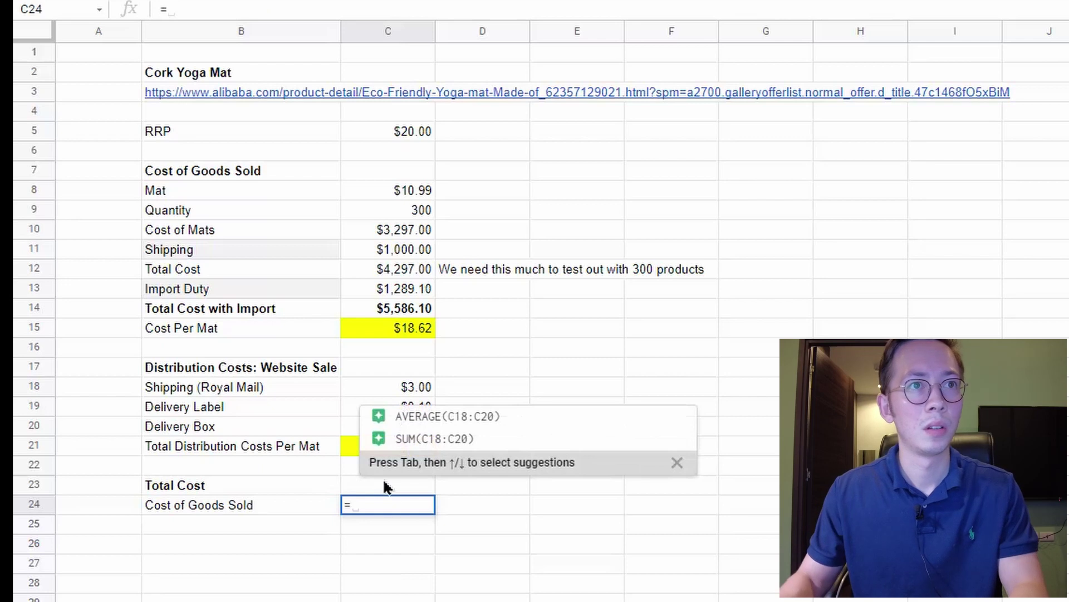
pyautogui.click(410, 328)
pyautogui.press('Return')
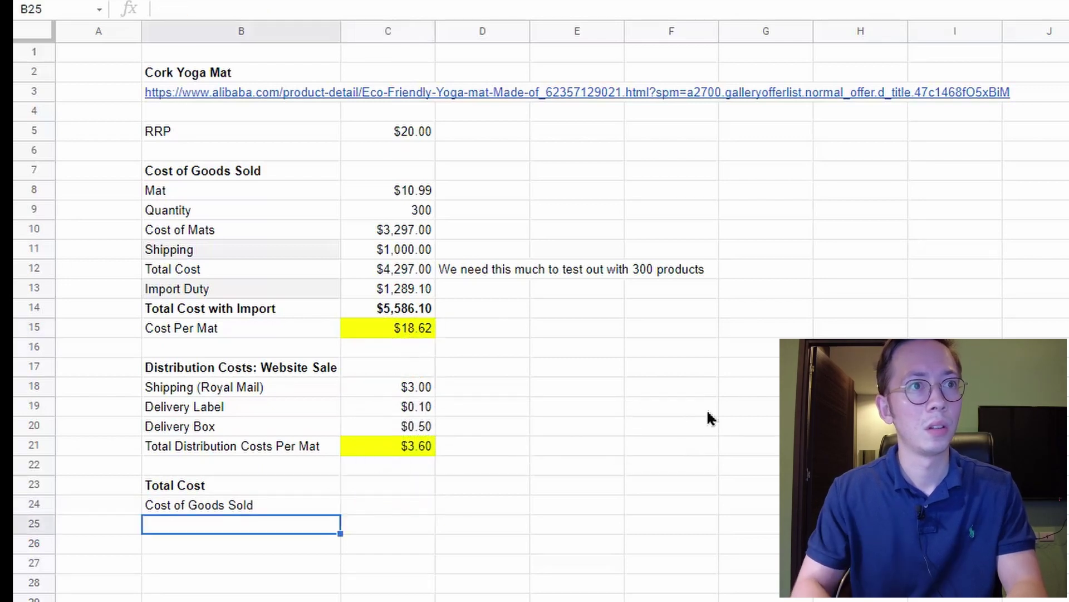
# - Add a "Distribution Costs" line in row 25 with the formula =C21 in its amount cell
pyautogui.write('Dis')
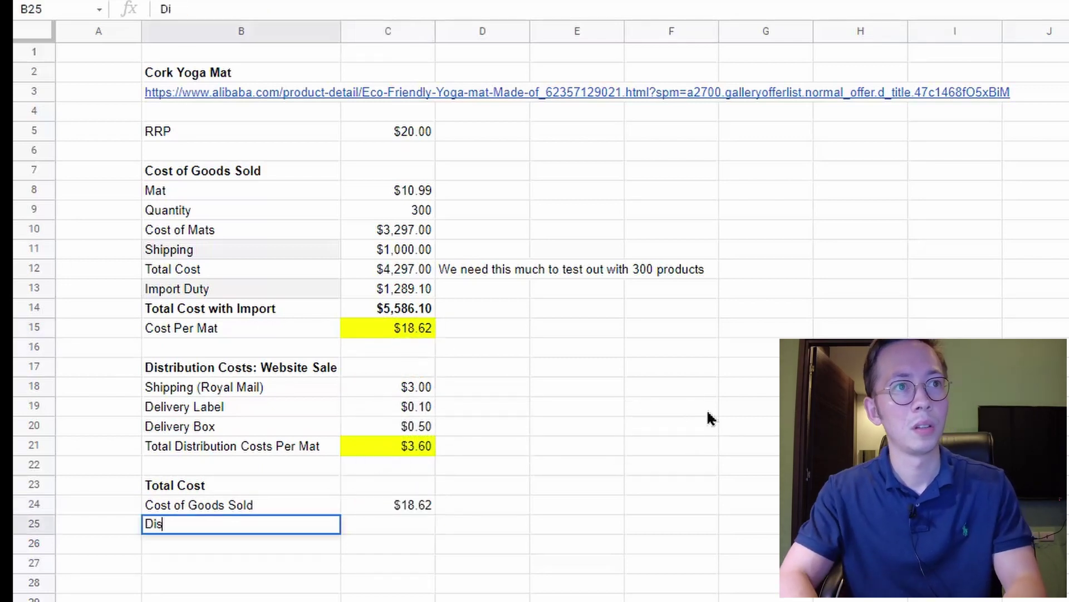
pyautogui.write('tribution Costst')
pyautogui.press('Tab')
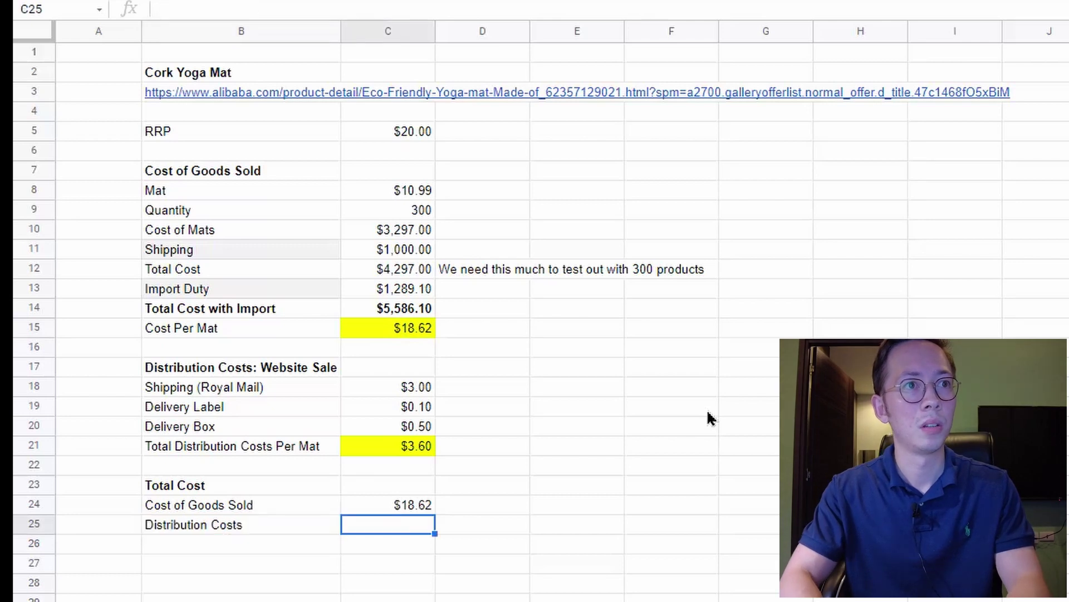
pyautogui.write('=')
pyautogui.press('Up')
pyautogui.press('Up')
pyautogui.press('Up')
pyautogui.press('Up')
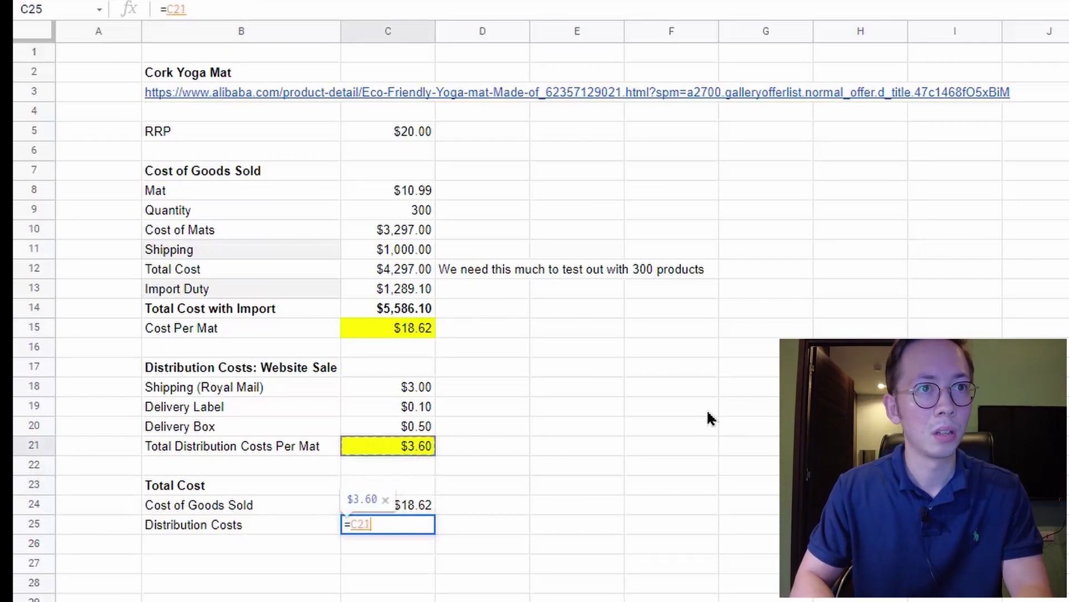
pyautogui.press('Return')
# - Add a "Total Cost Per Mat" line in row 26 with the formula =C24+C25 in its amount cell
pyautogui.write('Total')
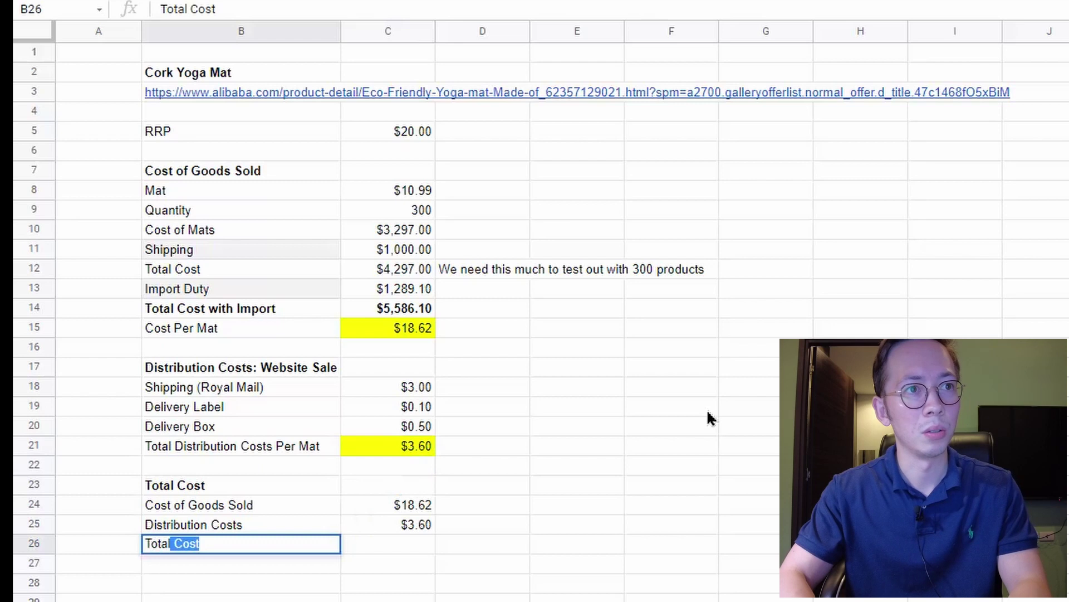
pyautogui.write(' Cost Per Mat')
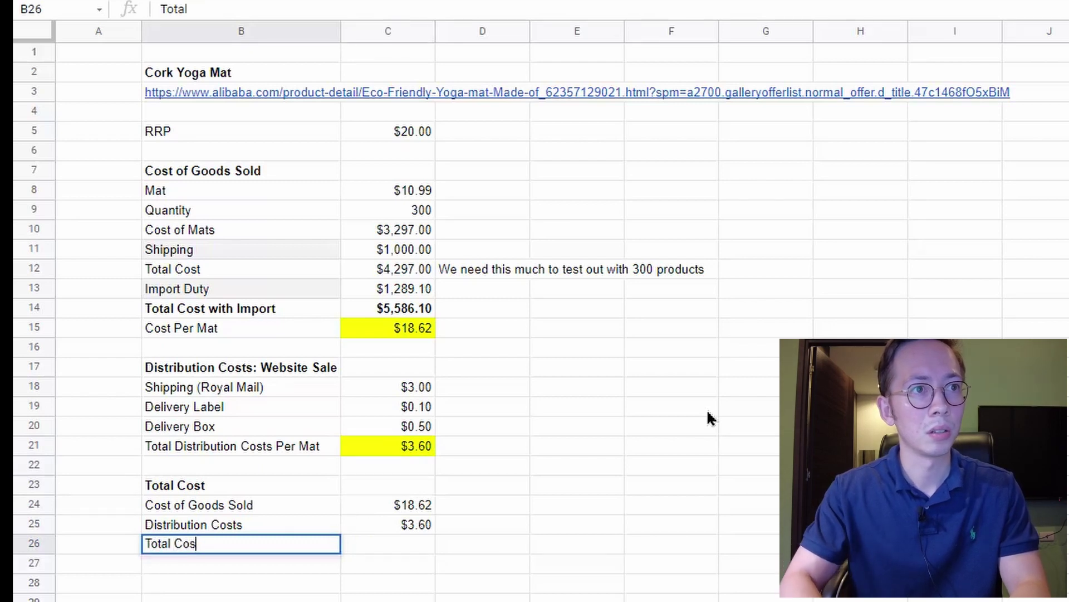
pyautogui.press('Tab')
pyautogui.write('=')
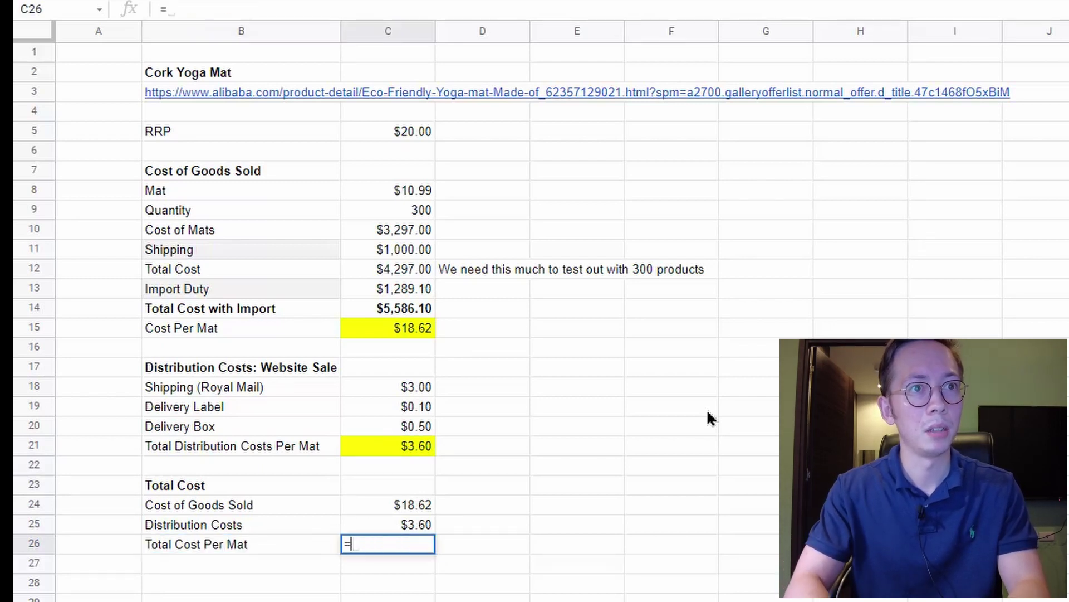
pyautogui.press('Up')
pyautogui.press('Up')
pyautogui.write('+')
pyautogui.press('Up')
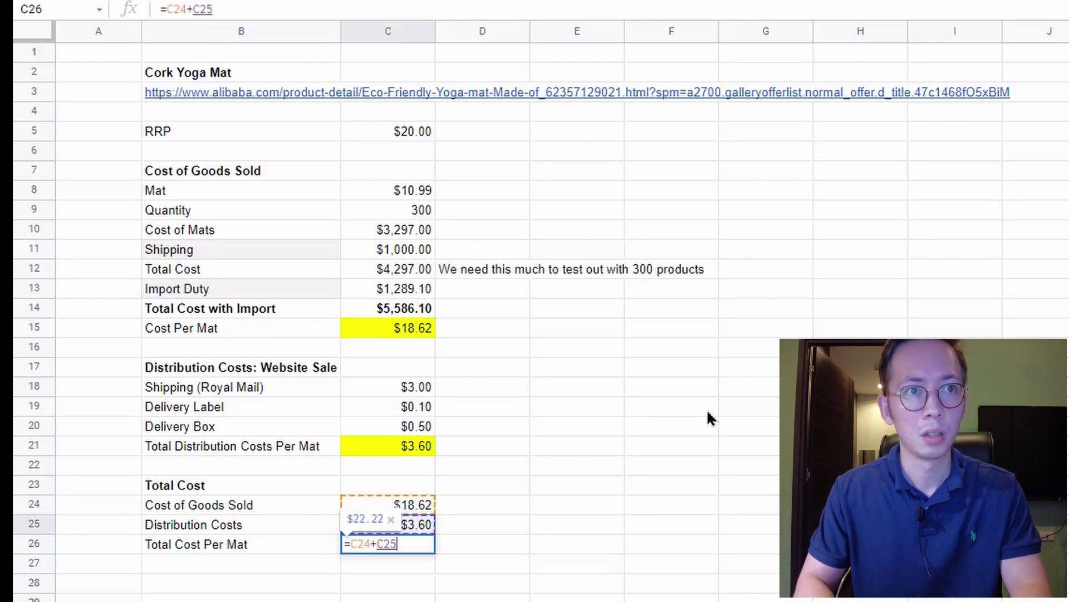
pyautogui.press('Return')
# - Highlight the Total Cost Per Mat amount in C26 with a yellow fill
pyautogui.press('Up')
pyautogui.press('Right')
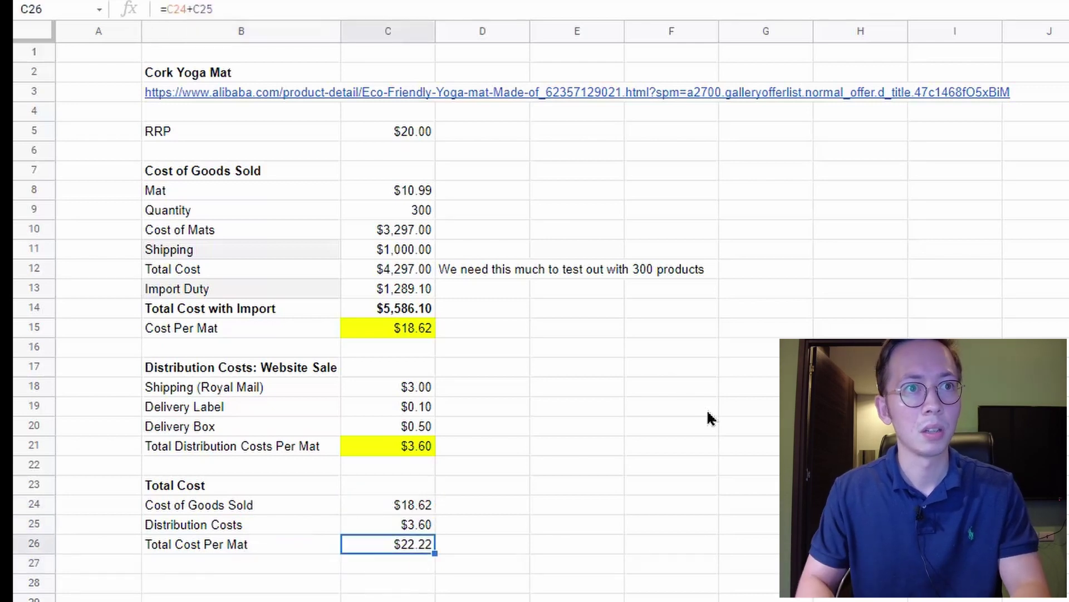
pyautogui.click(652, 1)
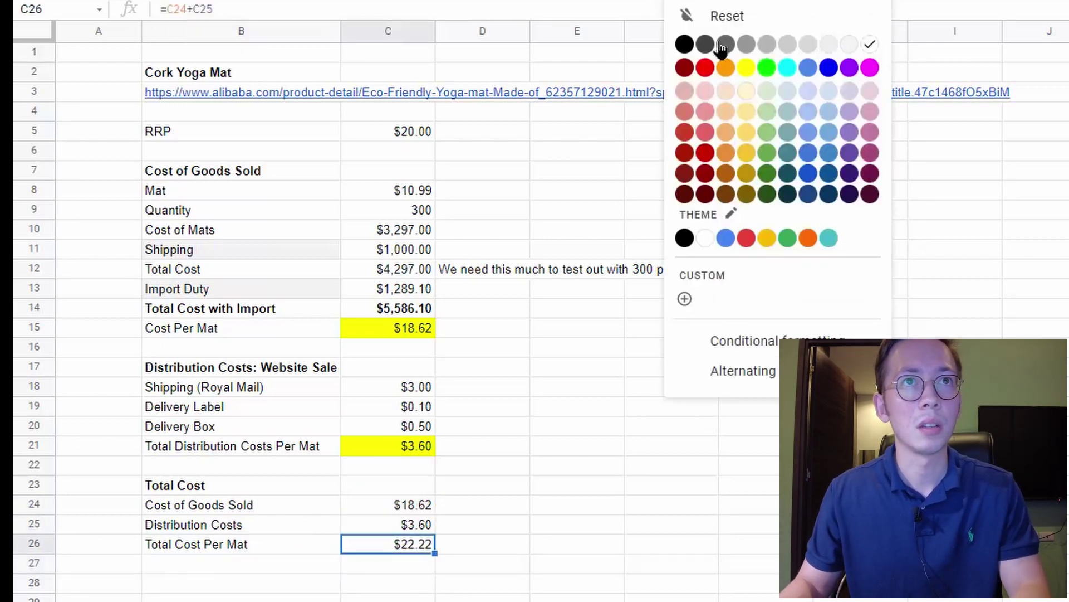
pyautogui.click(746, 70)
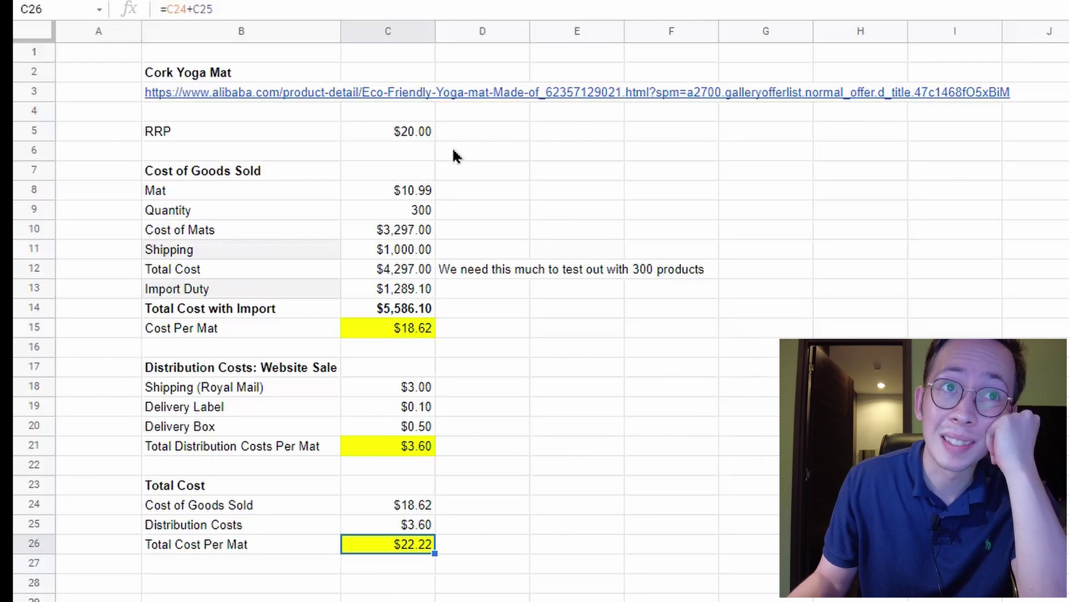
pyautogui.click(395, 134)
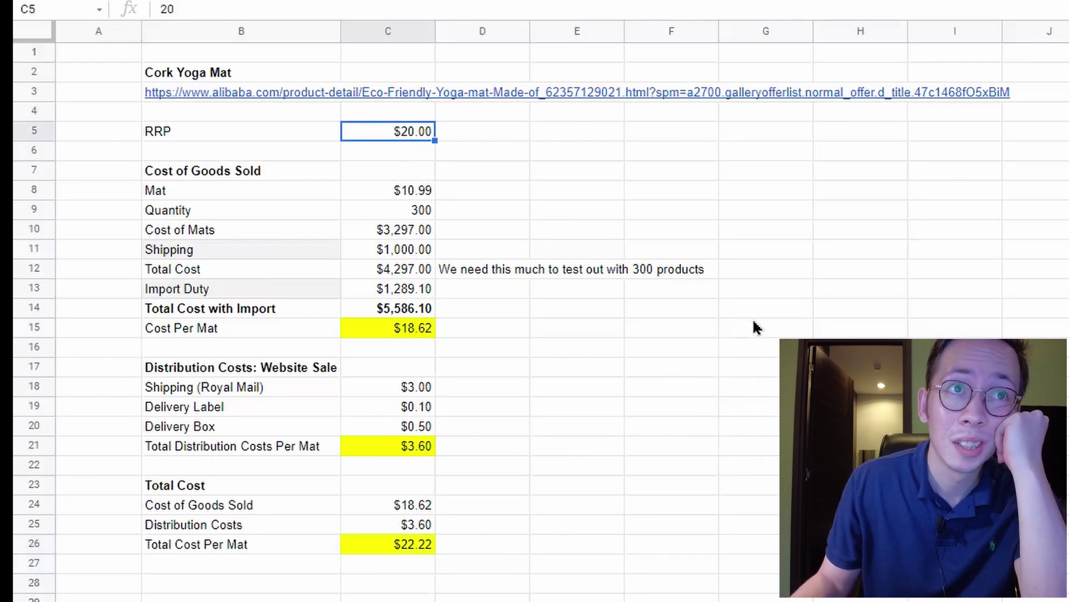
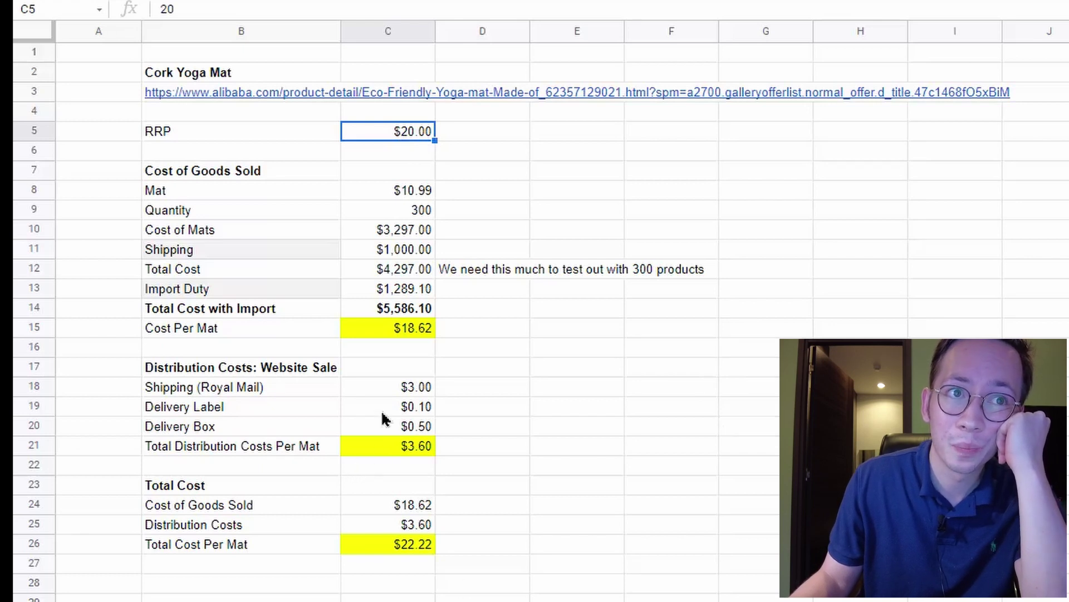
pyautogui.click(318, 371)
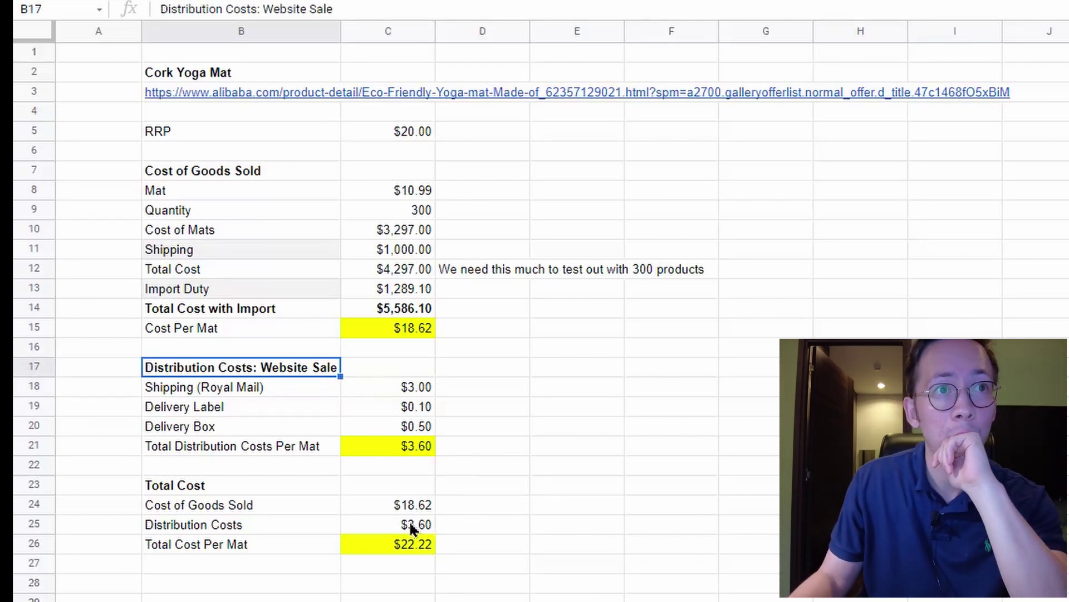
pyautogui.click(266, 491)
pyautogui.press('Down')
pyautogui.press('Down')
pyautogui.press('Down')
pyautogui.press('Down')
pyautogui.press('Down')
pyautogui.press('Down')
pyautogui.press('Down')
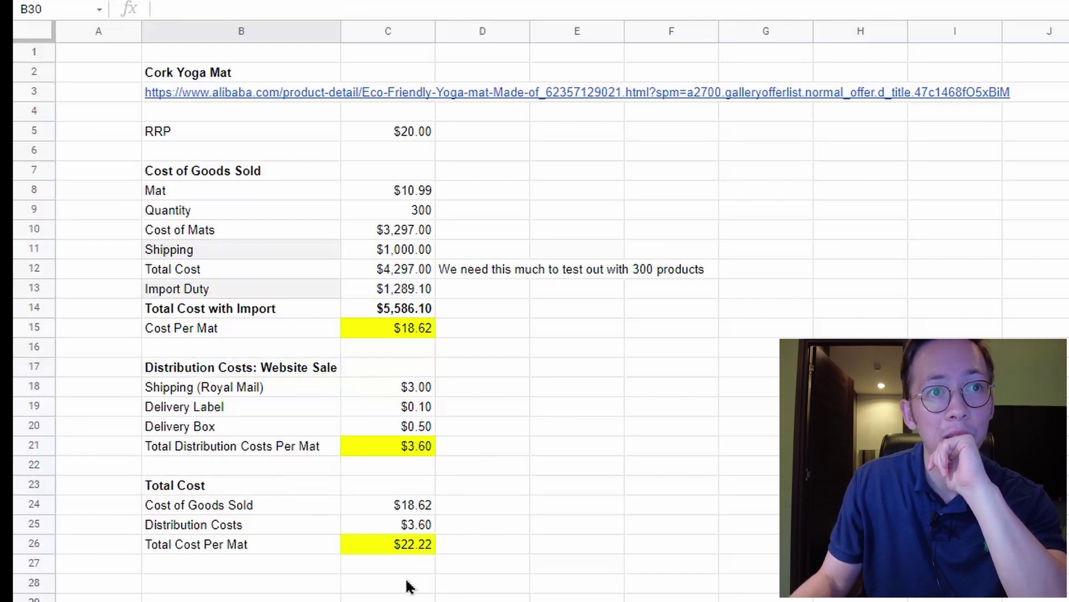
pyautogui.click(305, 565)
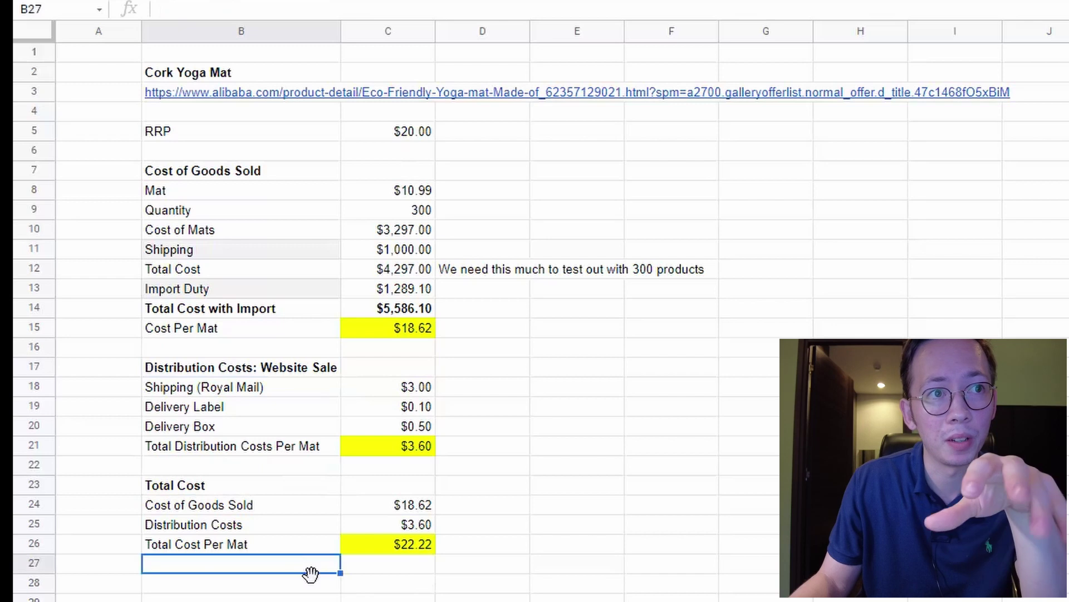
pyautogui.click(319, 583)
pyautogui.click(415, 566)
pyautogui.click(388, 112)
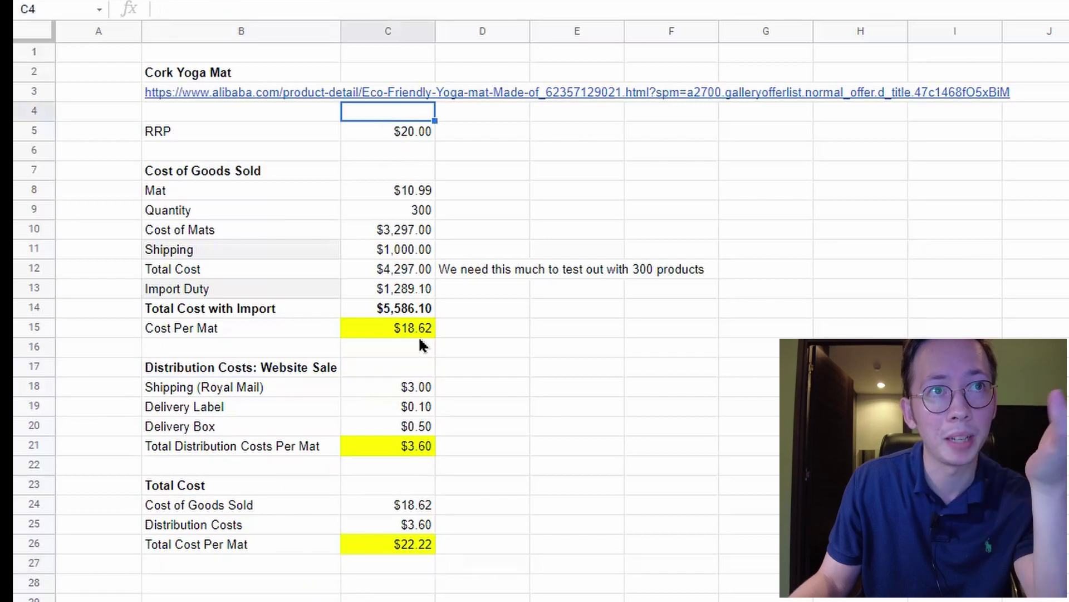
pyautogui.click(428, 541)
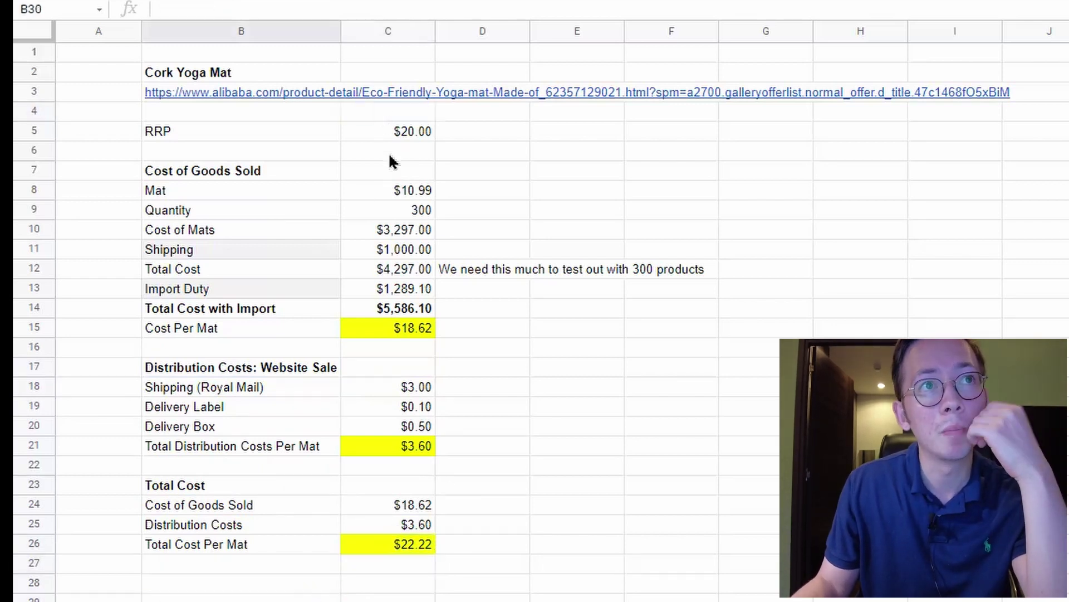
# - Set the RRP amount in C5 to 35
pyautogui.click(398, 138)
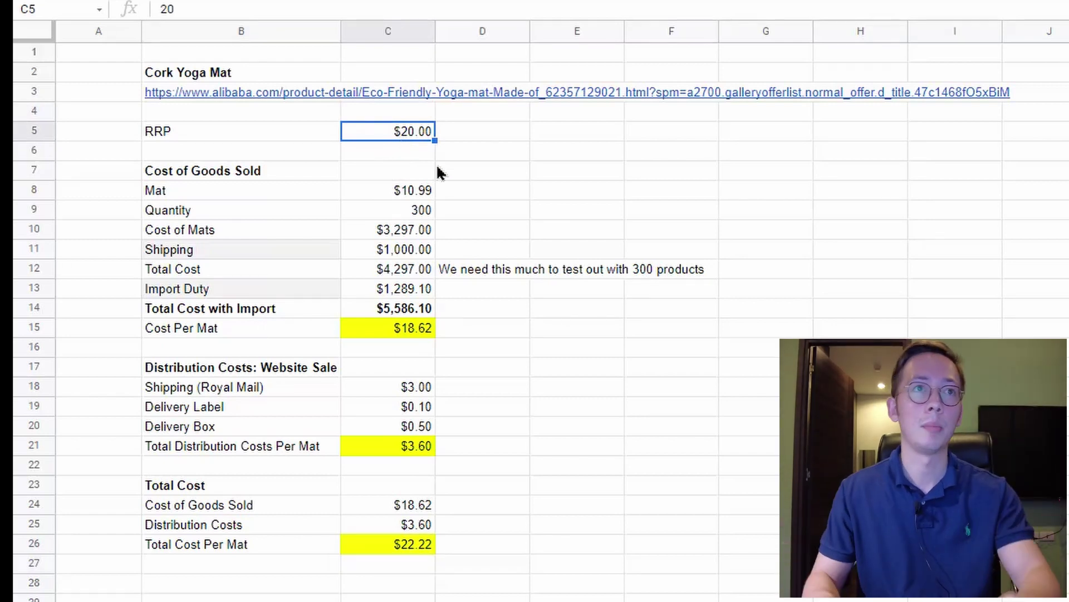
pyautogui.write('35')
pyautogui.press('Return')
pyautogui.press('Up')
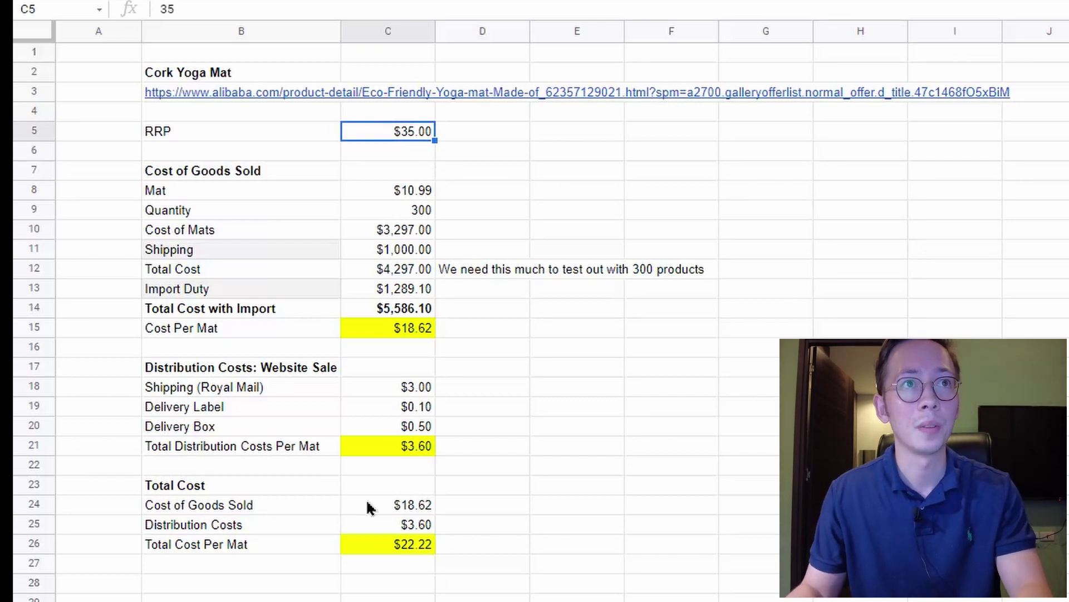
# - Enter the label "Gross Profit" in B28, leaving row 27 blank below the Total Cost section
pyautogui.click(217, 562)
pyautogui.click(226, 584)
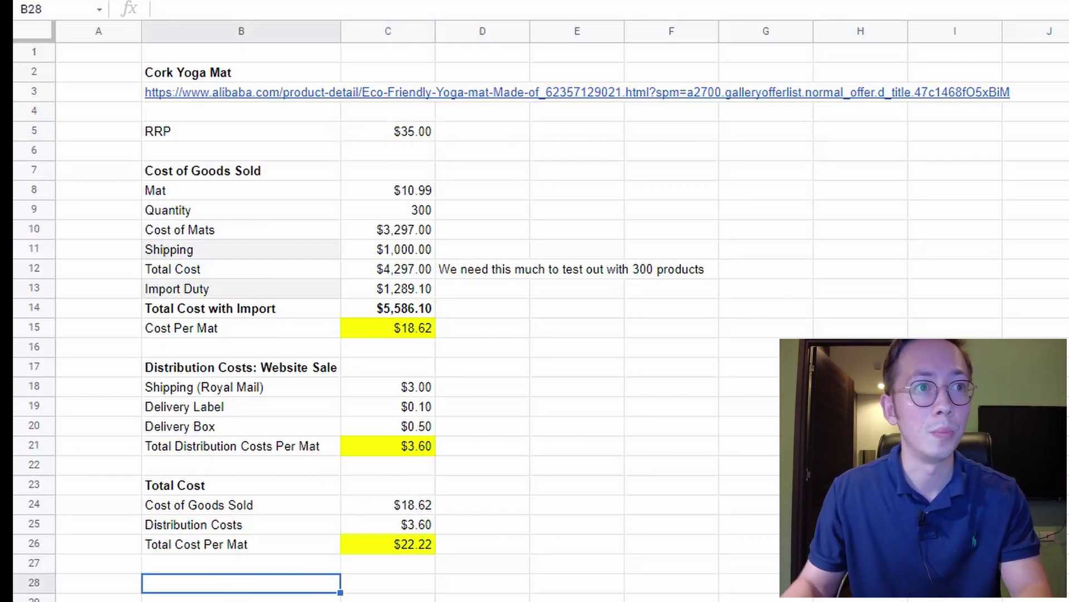
pyautogui.write('Gross ')
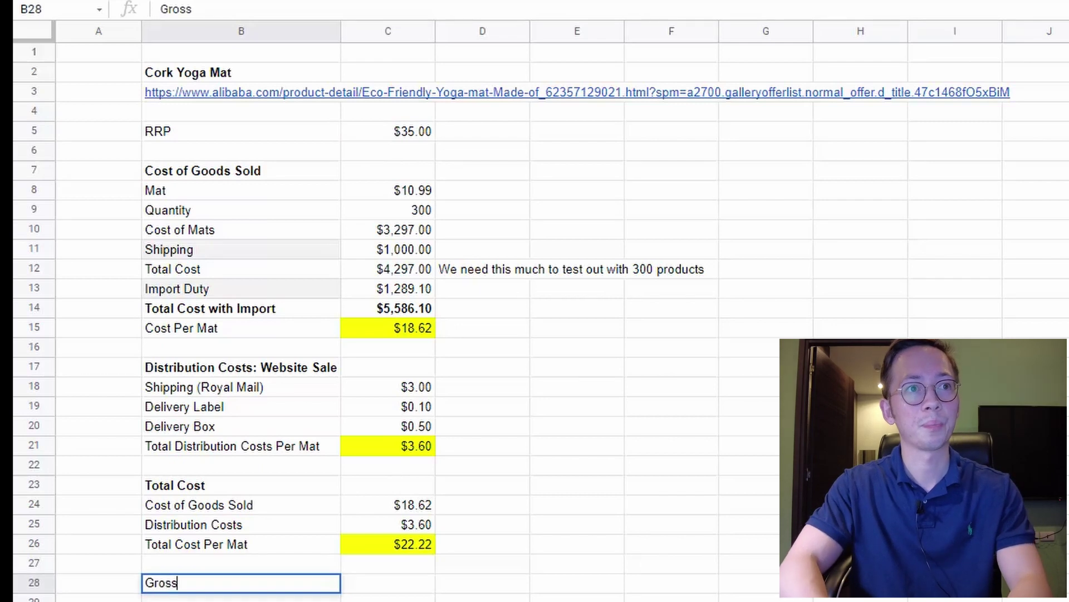
pyautogui.write('Profit')
pyautogui.press('Tab')
pyautogui.write('=')
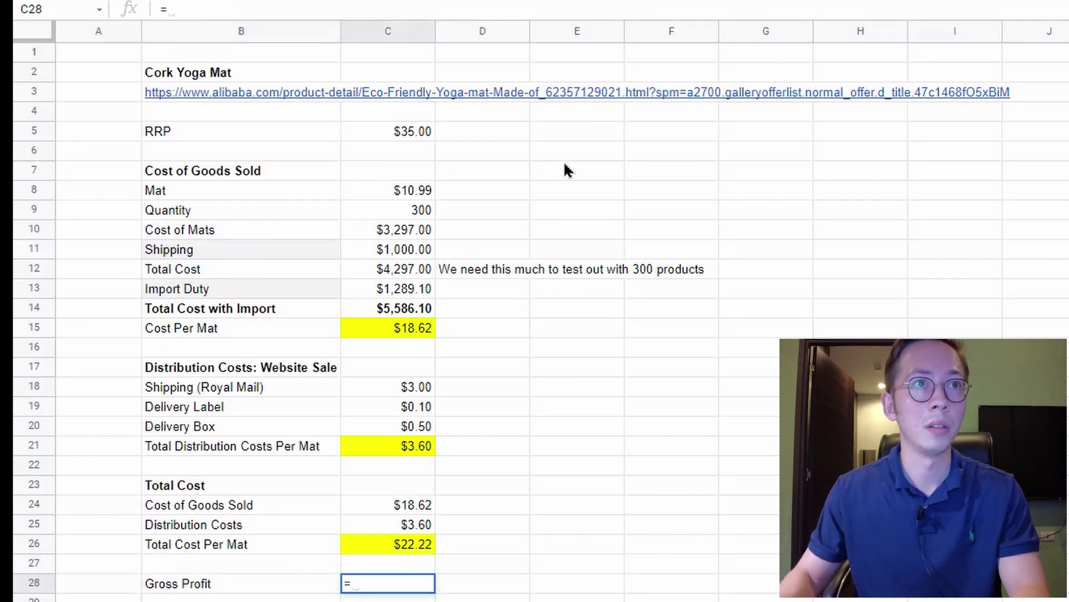
pyautogui.click(410, 137)
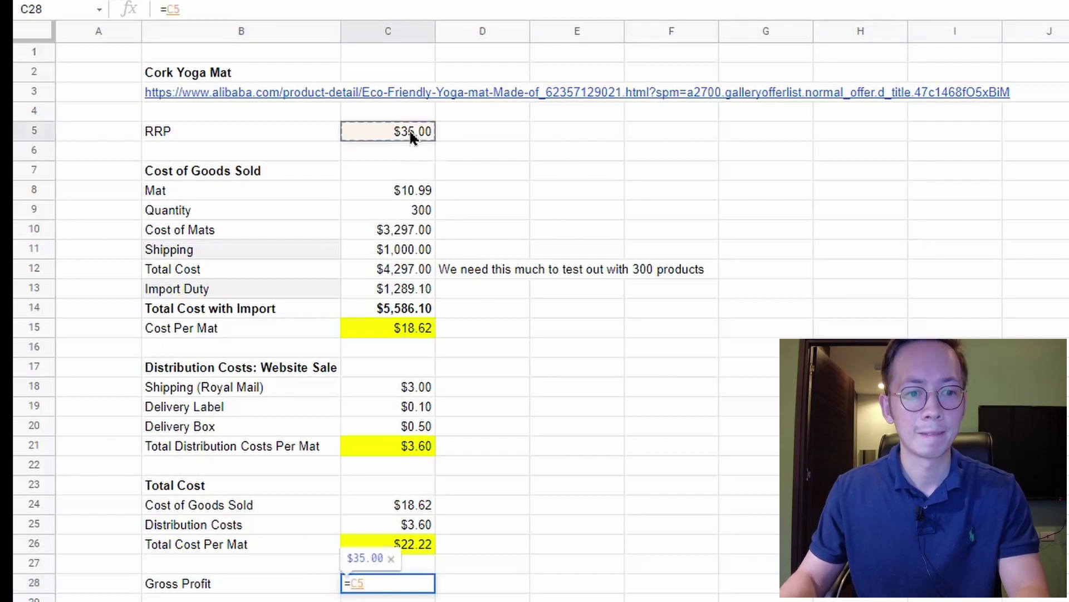
pyautogui.press('BackSpace')
pyautogui.press('BackSpace')
pyautogui.write('C33')
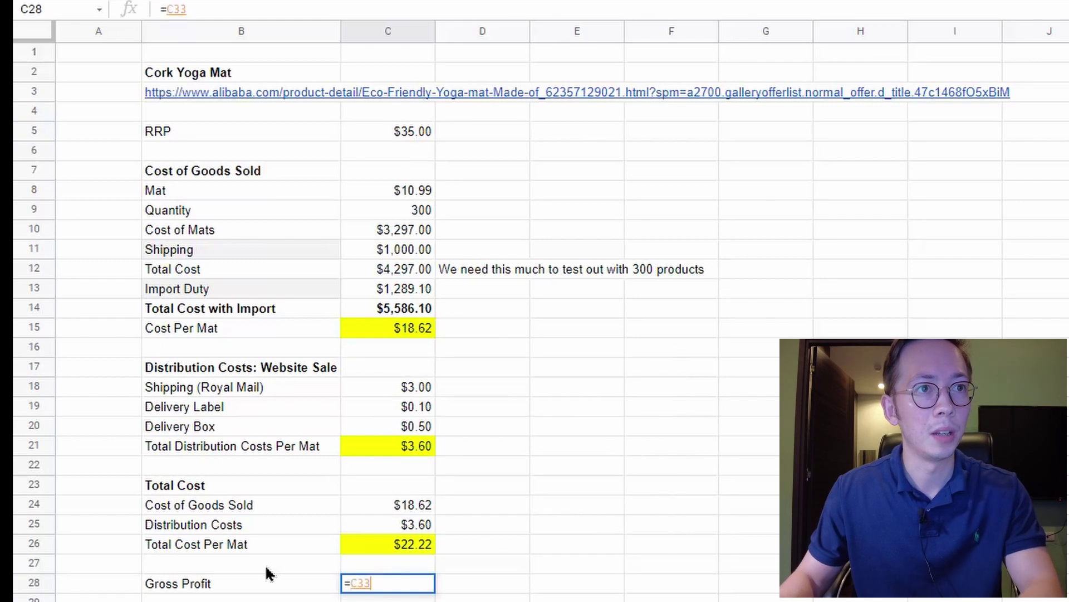
pyautogui.press('Escape')
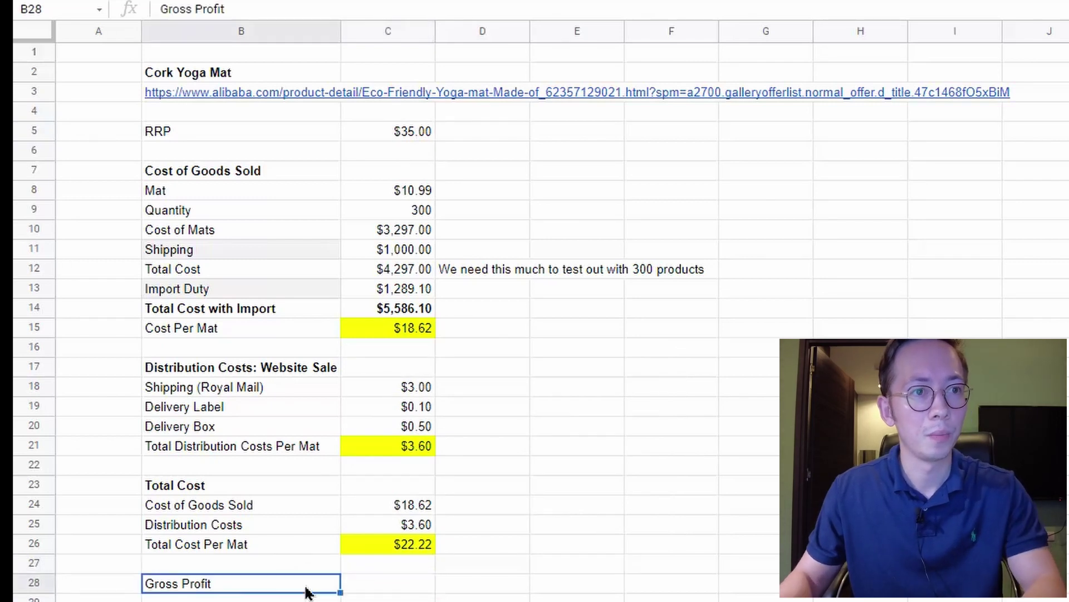
# - Label B28 "Net Profit" and calculate it in C28 as RRP minus Total Cost Per Mat with =C5-C26
pyautogui.write('Net Profit')
pyautogui.press('Tab')
pyautogui.write('=')
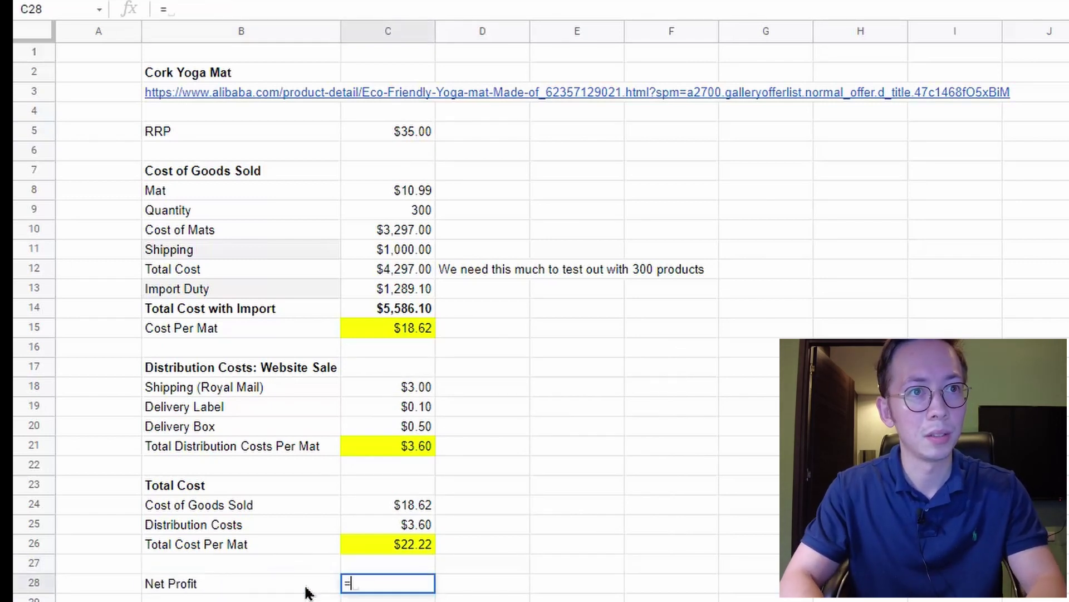
pyautogui.click(409, 135)
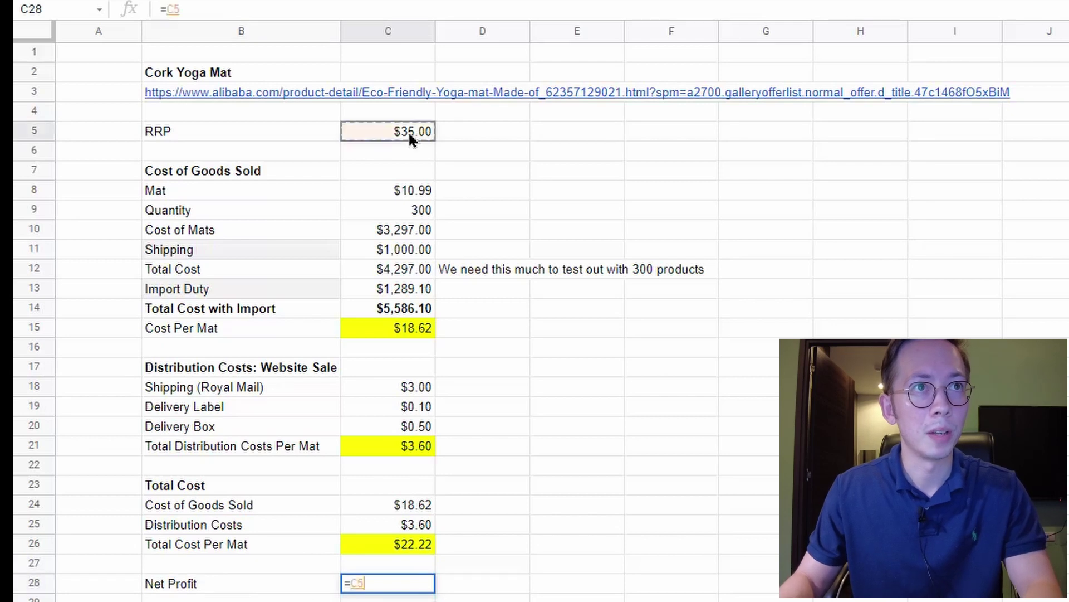
pyautogui.write('-')
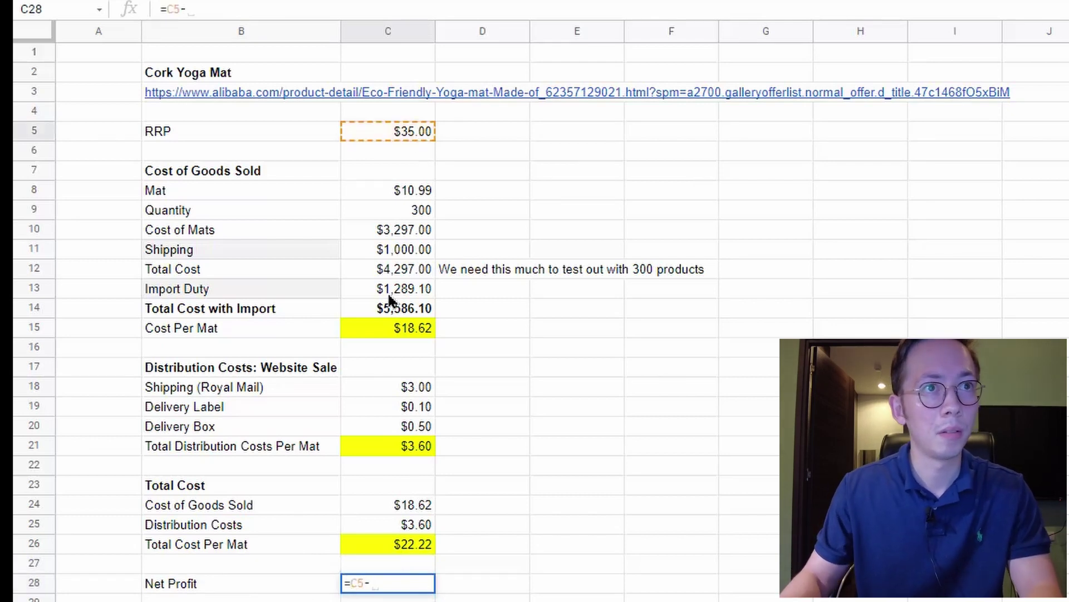
pyautogui.click(372, 549)
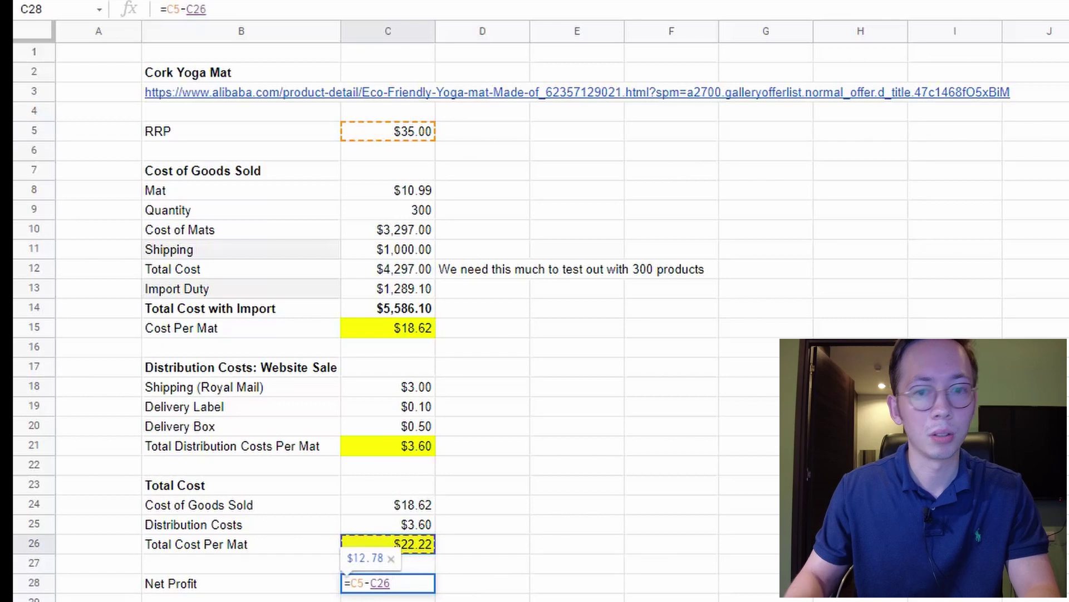
pyautogui.press('Return')
# - Highlight the Net Profit amount in C28 with a bright green fill
pyautogui.click(415, 585)
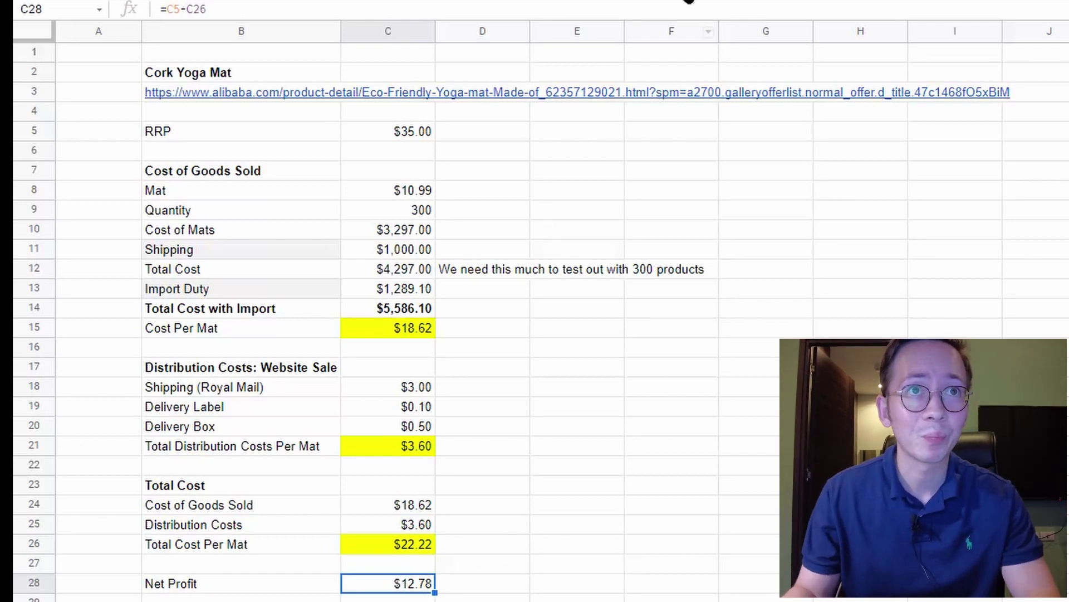
pyautogui.click(690, 1)
pyautogui.click(765, 68)
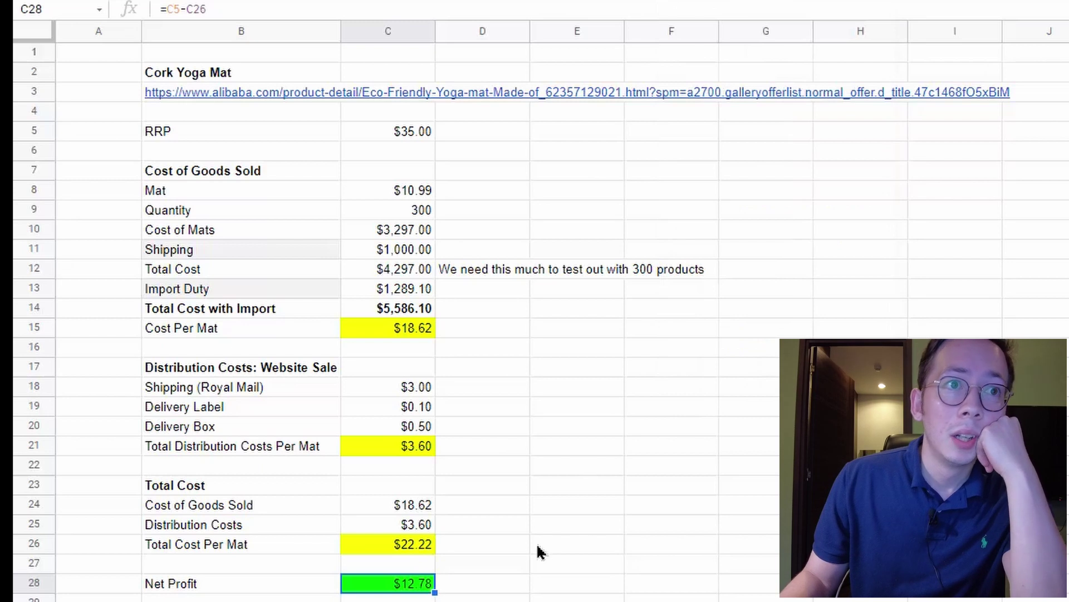
pyautogui.moveTo(671, 600); pyautogui.dragTo(671, 601)
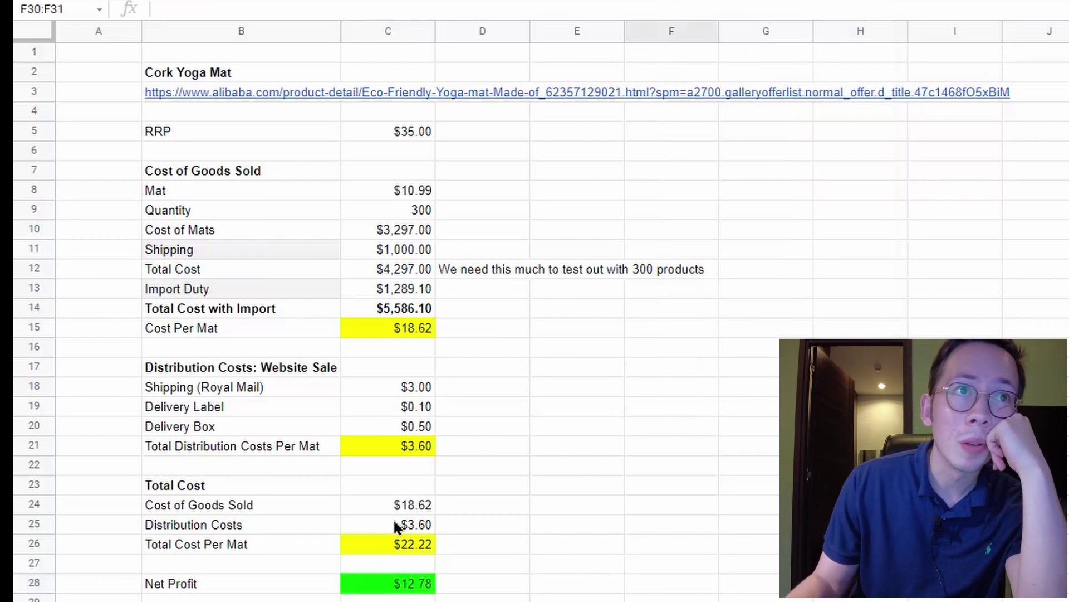
pyautogui.click(430, 589)
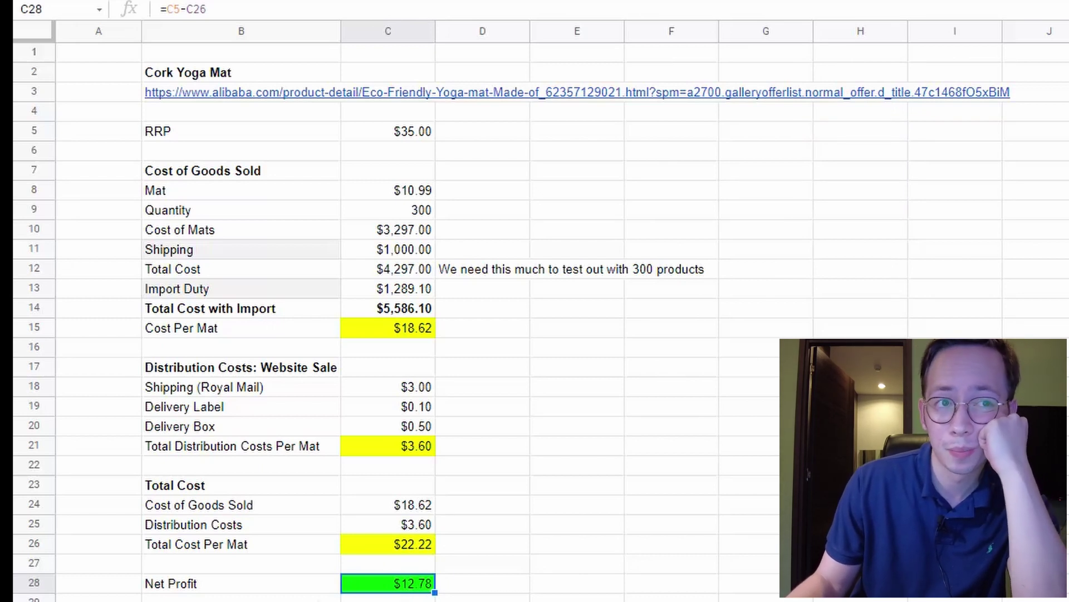
pyautogui.click(239, 583)
pyautogui.click(281, 598)
pyautogui.click(393, 589)
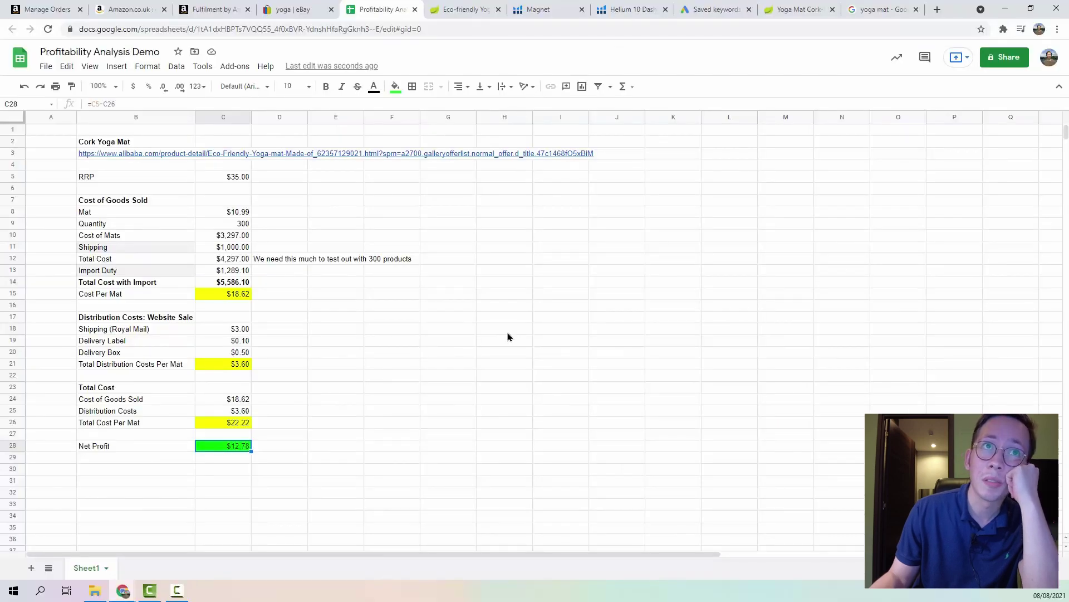
# - Switch to the Google Ads keyword plan and copy the low-range top of page bid amount for "yoga mat"
pyautogui.click(703, 6)
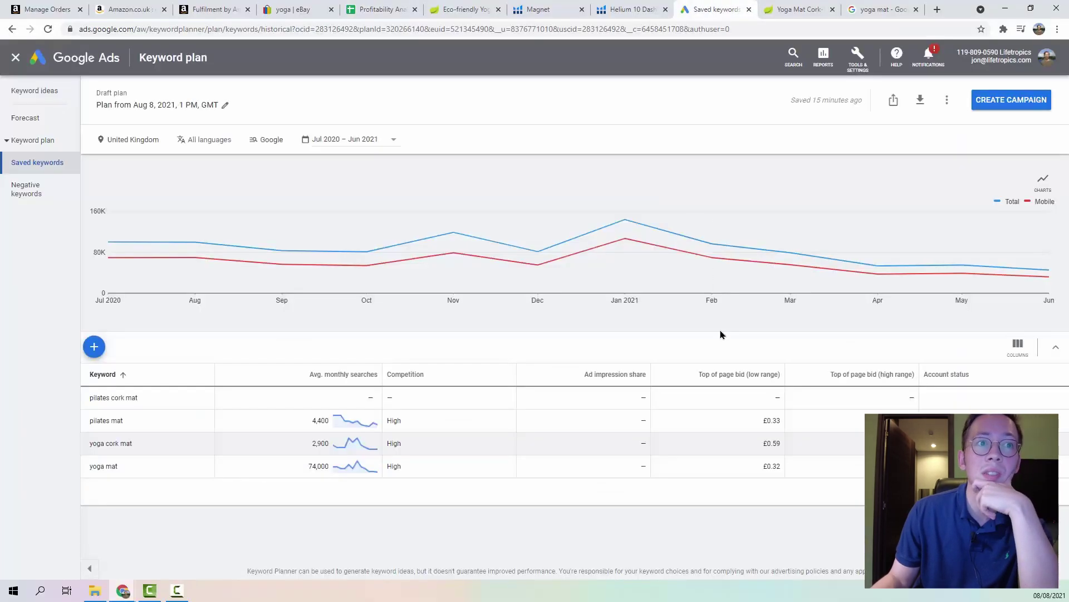
pyautogui.doubleClick(773, 466)
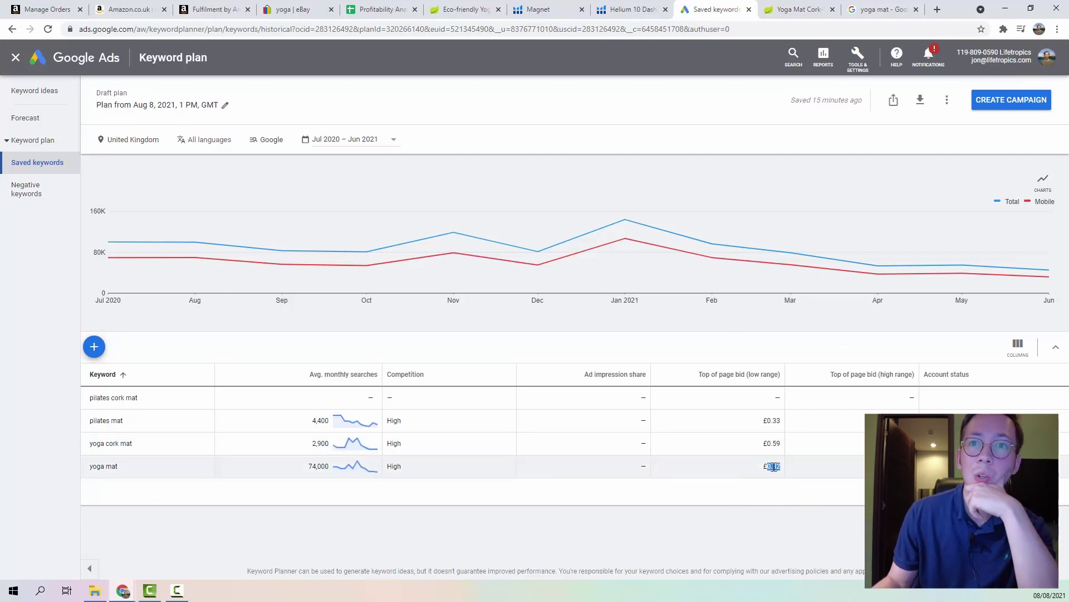
pyautogui.rightClick(778, 467)
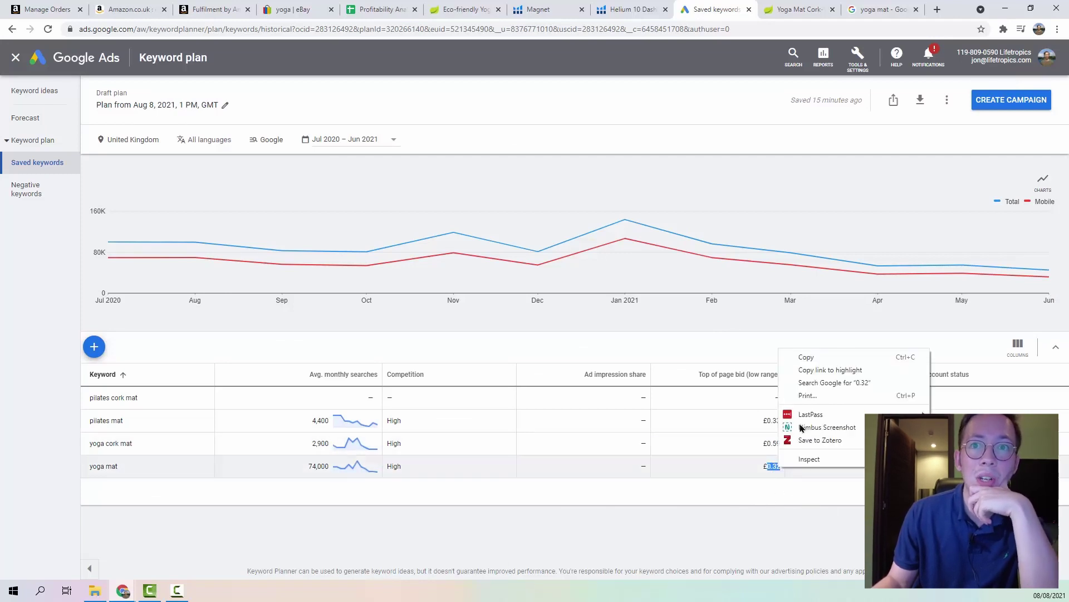
pyautogui.click(807, 357)
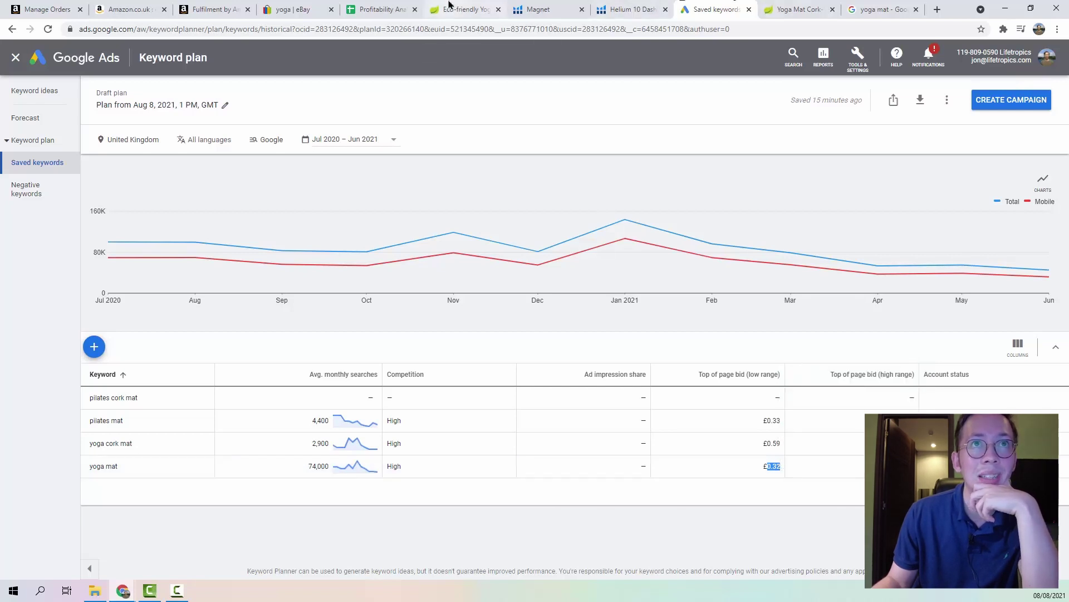
# - Copy the low-range top of page bid amount for the keyword "yoga cork mat"
pyautogui.tripleClick(122, 444)
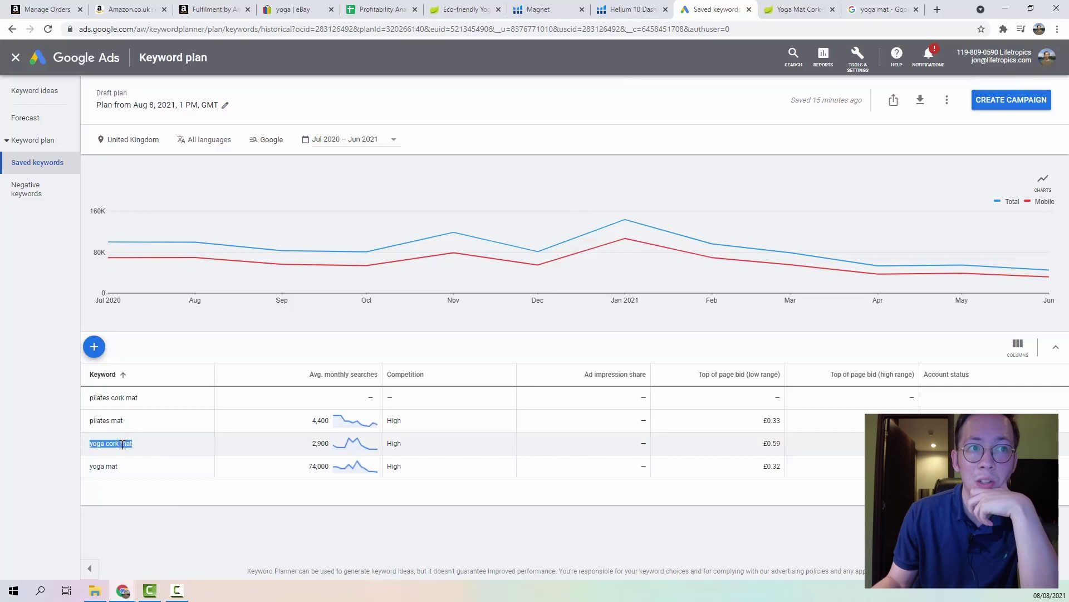
pyautogui.doubleClick(770, 444)
pyautogui.rightClick(770, 444)
pyautogui.click(788, 454)
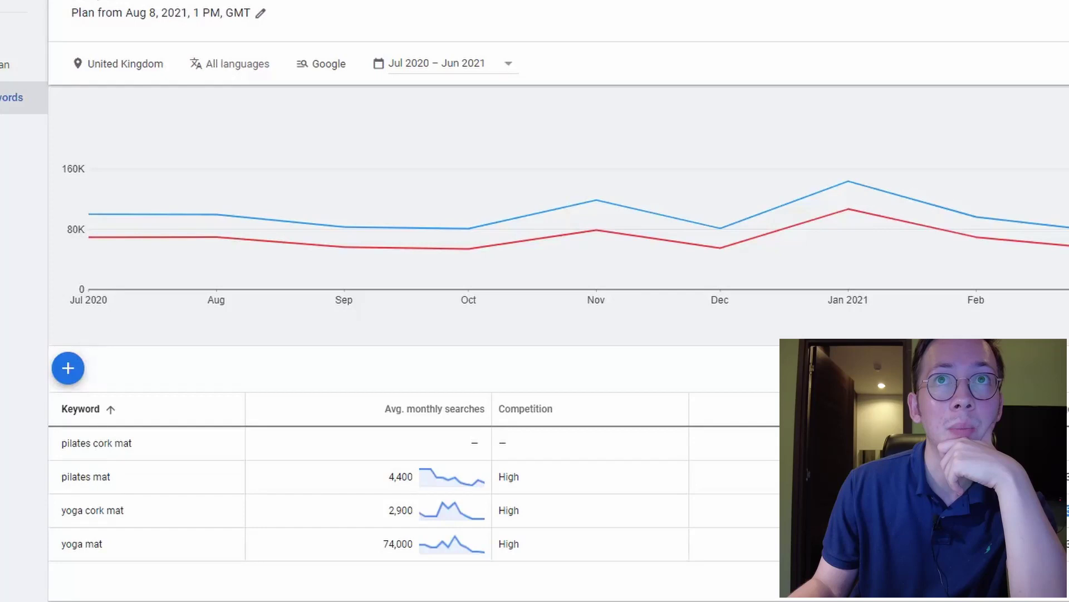
# - Switch to the Profitability Analysis spreadsheet and make the "Net Profit" label in B28 bold
pyautogui.click(379, 9)
pyautogui.click(145, 529)
pyautogui.click(141, 515)
pyautogui.hotkey('ctrl', 'b')
# - Add the bold heading "Sale from Advertising" in B30, leaving row 29 blank below Net Profit
pyautogui.click(134, 570)
pyautogui.click(147, 550)
pyautogui.write('S')
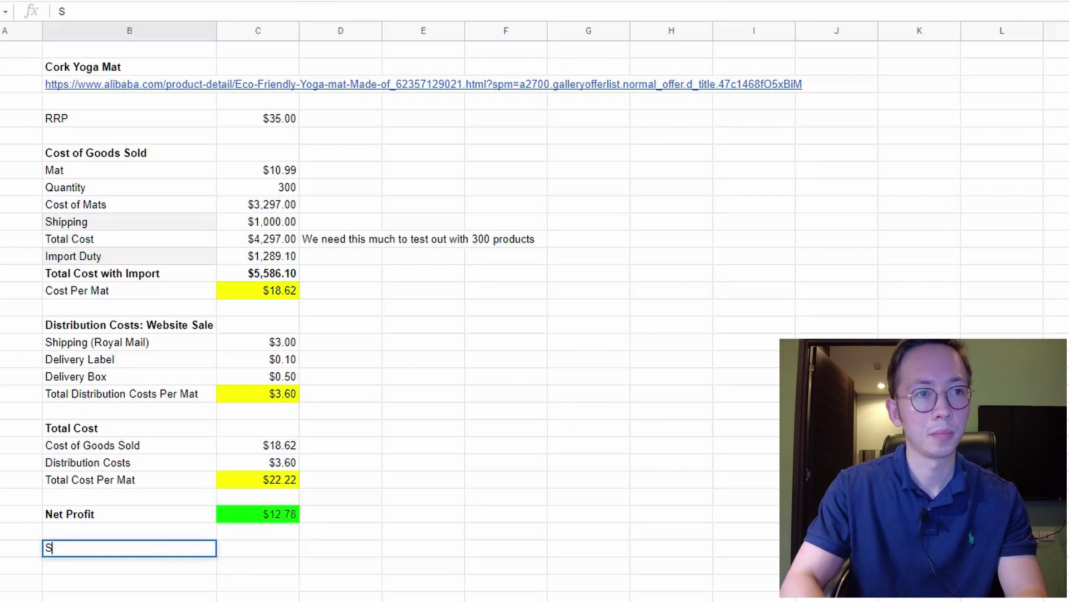
pyautogui.press('BackSpace')
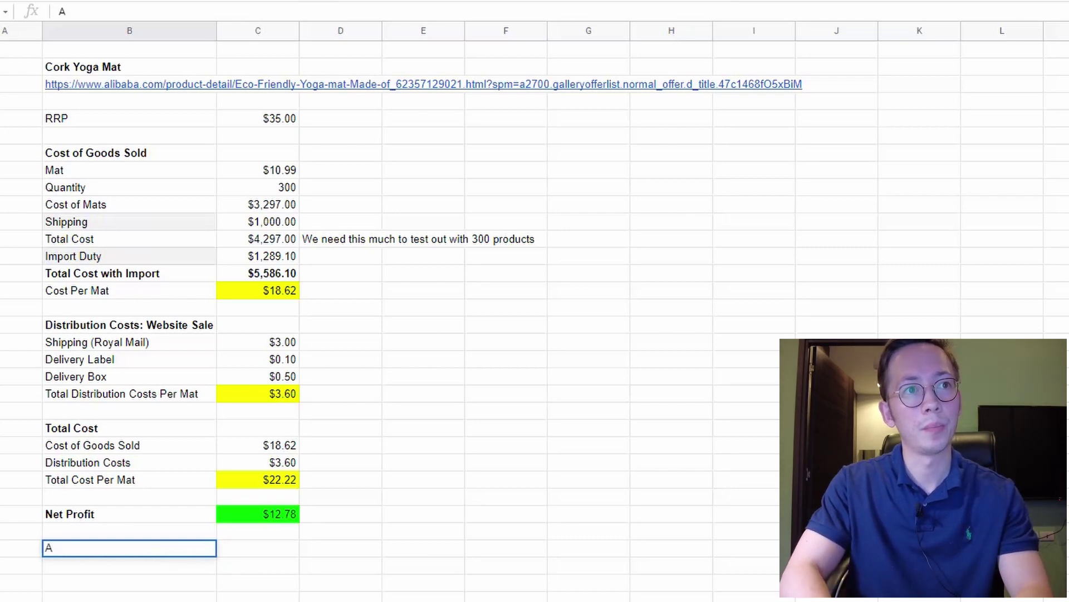
pyautogui.write('Sale from Advertising')
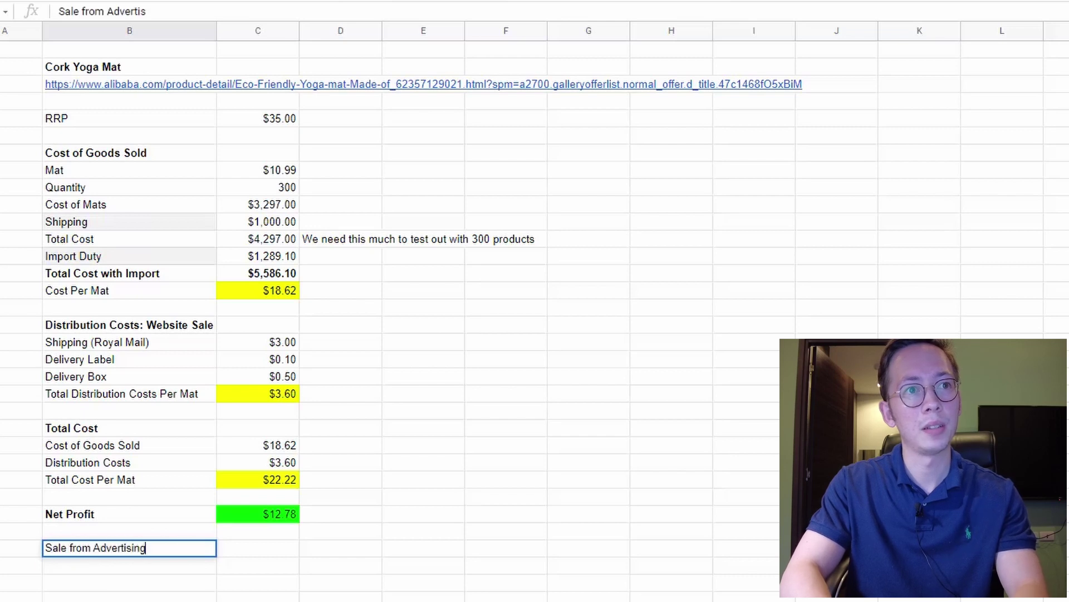
pyautogui.press('Return')
pyautogui.press('Up')
pyautogui.hotkey('ctrl', 'b')
pyautogui.press('Down')
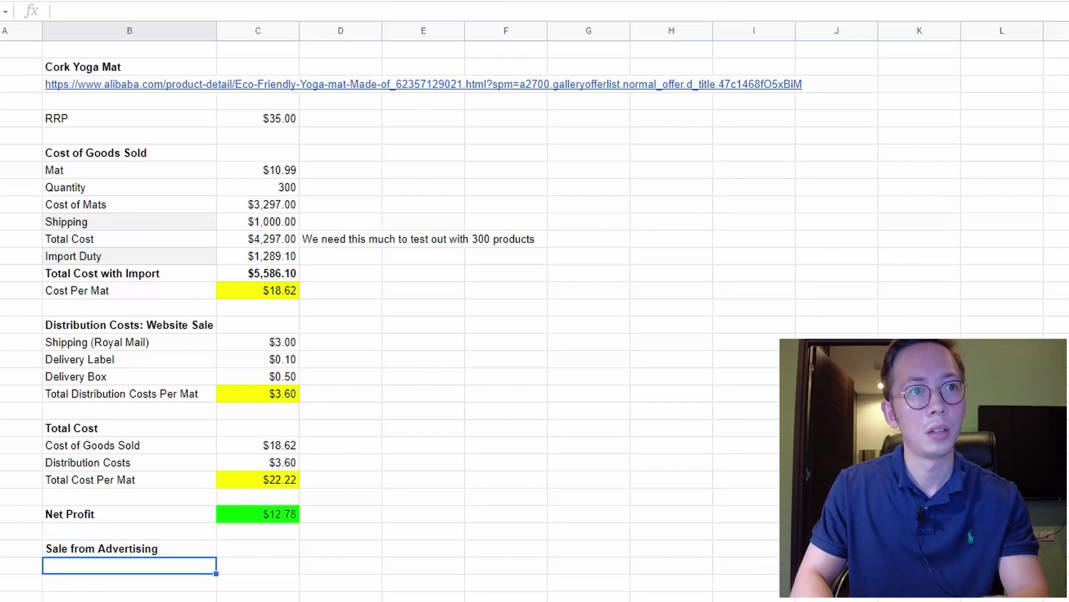
# - Label B31 "Cost Per Click" and enter 0.59 in C31, formatted as dollar currency
pyautogui.write('Cost Per Click')
pyautogui.press('Tab')
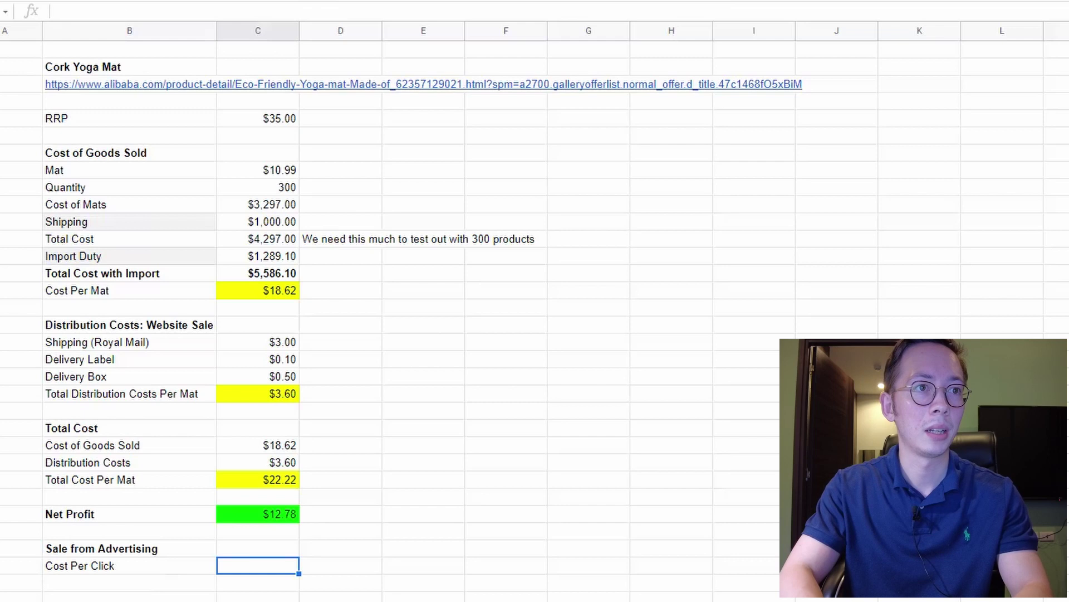
pyautogui.write('0.59')
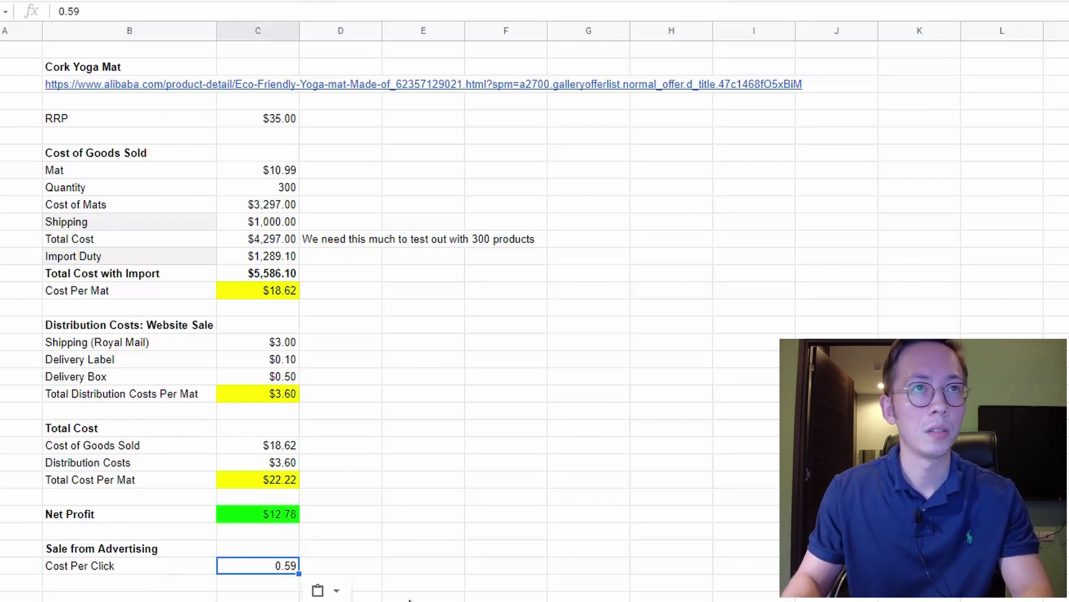
pyautogui.hotkey('ctrl', 'shift', '4')
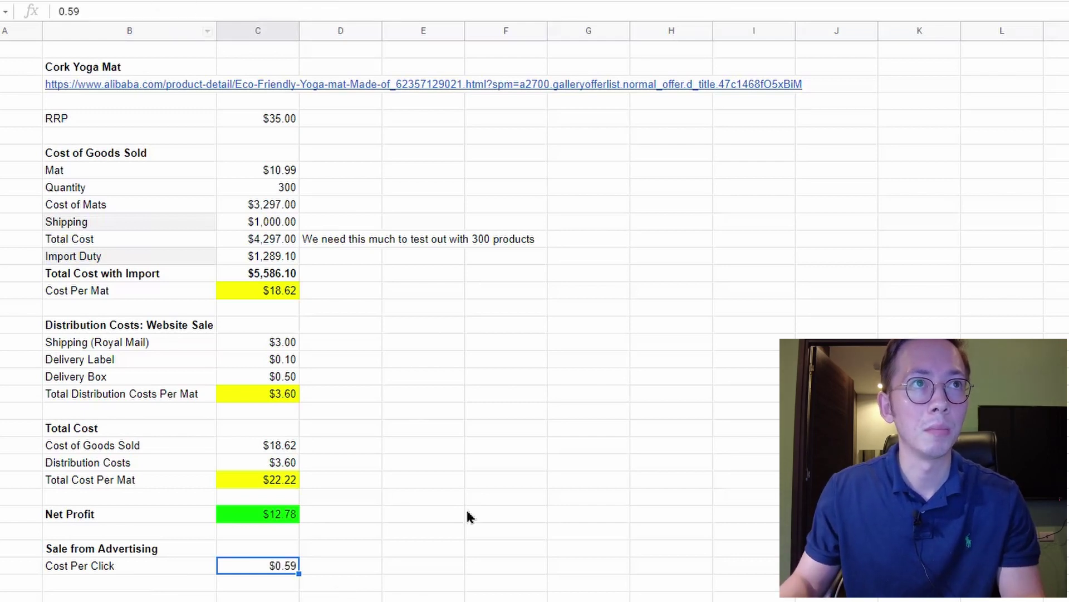
# - Label B32 "How Many Clicks We Can Afford" and calculate it in C32 as Net Profit divided by Cost Per Click with =C28/C31
pyautogui.scroll(-3, 291, 565)
pyautogui.click(100, 384)
pyautogui.click(195, 394)
pyautogui.press('Up')
pyautogui.click(143, 395)
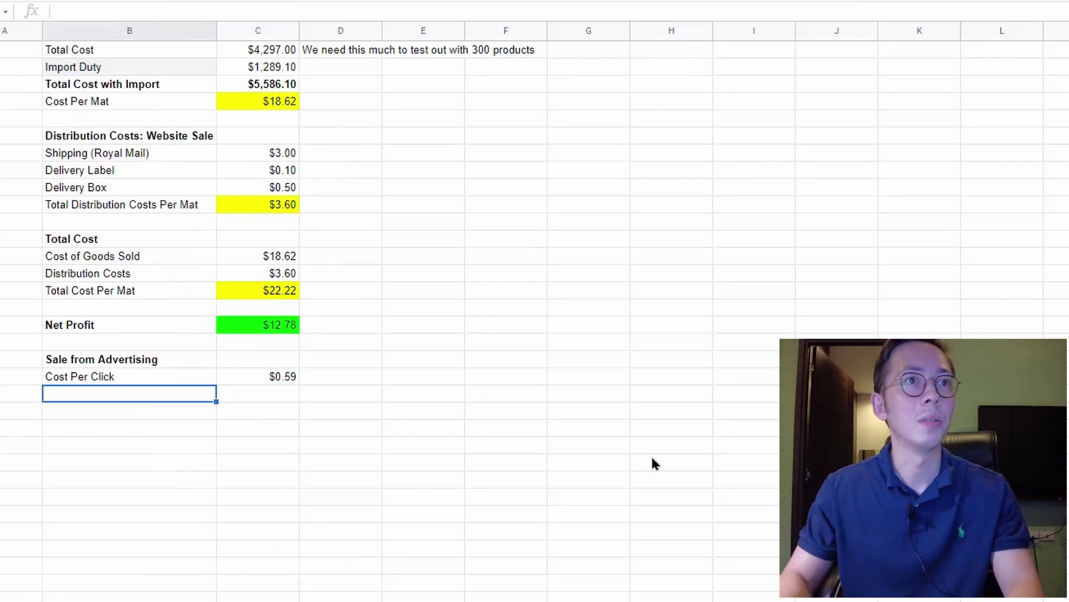
pyautogui.write('How Many Clicks We Can Afford')
pyautogui.press('Tab')
pyautogui.write('=')
pyautogui.press('Up')
pyautogui.press('Up')
pyautogui.press('Up')
pyautogui.press('Up')
pyautogui.write('/')
pyautogui.press('Up')
pyautogui.press('Return')
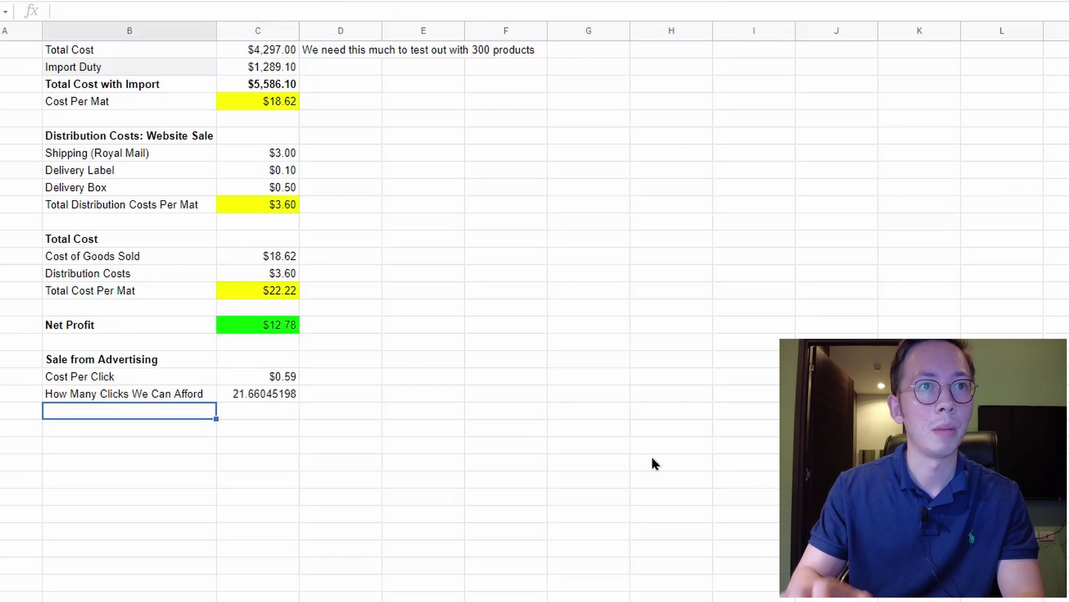
# - Reduce the affordable clicks figure in C32 to two decimal places
pyautogui.press('Up')
pyautogui.press('Right')
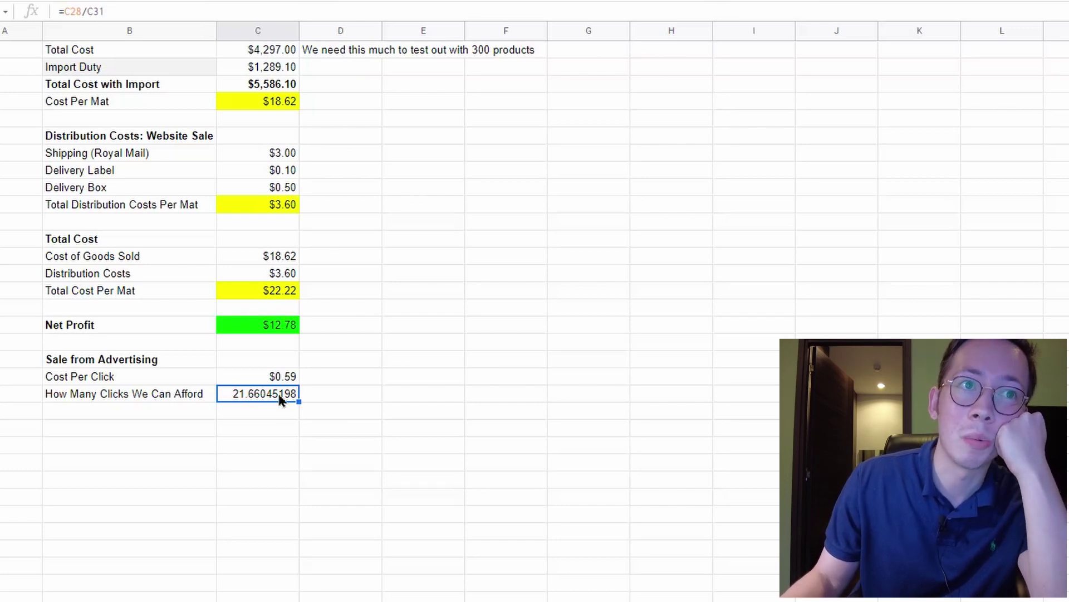
pyautogui.click(282, 329)
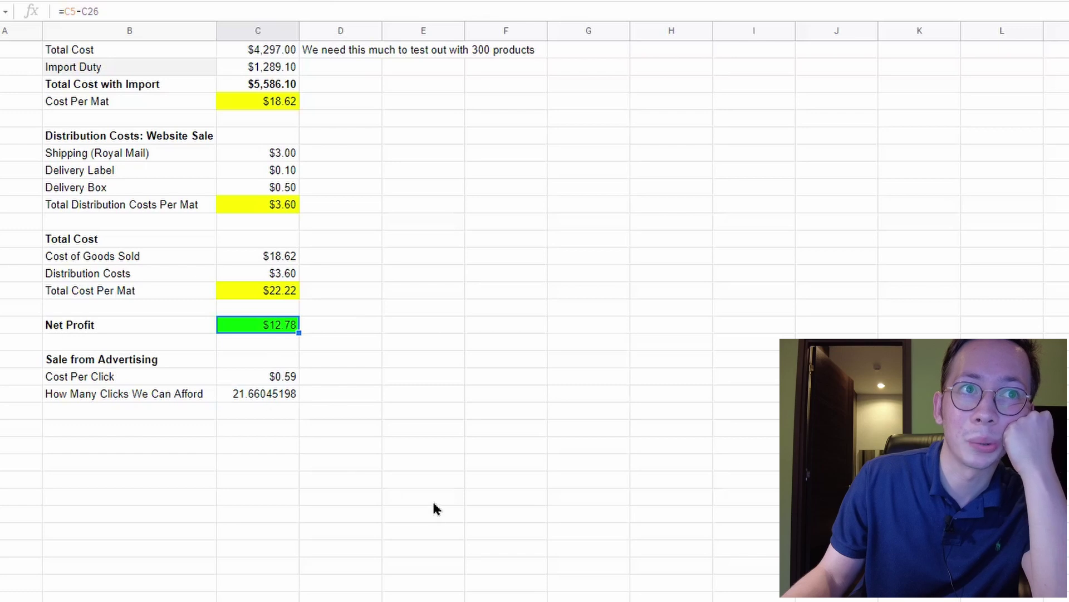
pyautogui.click(282, 396)
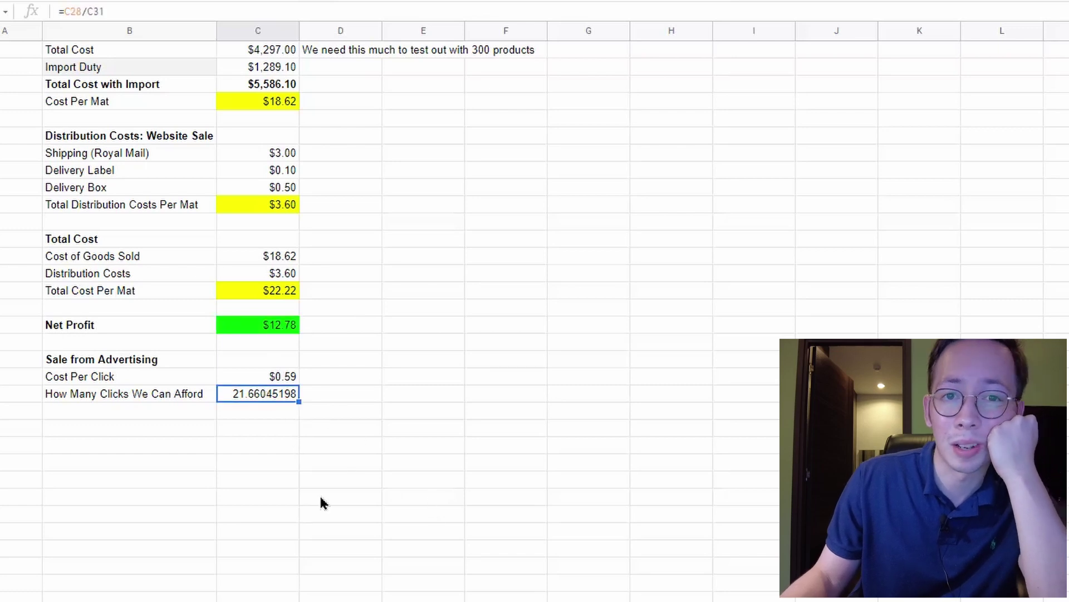
pyautogui.click(166, 1)
pyautogui.click(167, 1)
pyautogui.click(167, 2)
pyautogui.click(166, 2)
pyautogui.click(167, 2)
pyautogui.click(167, 1)
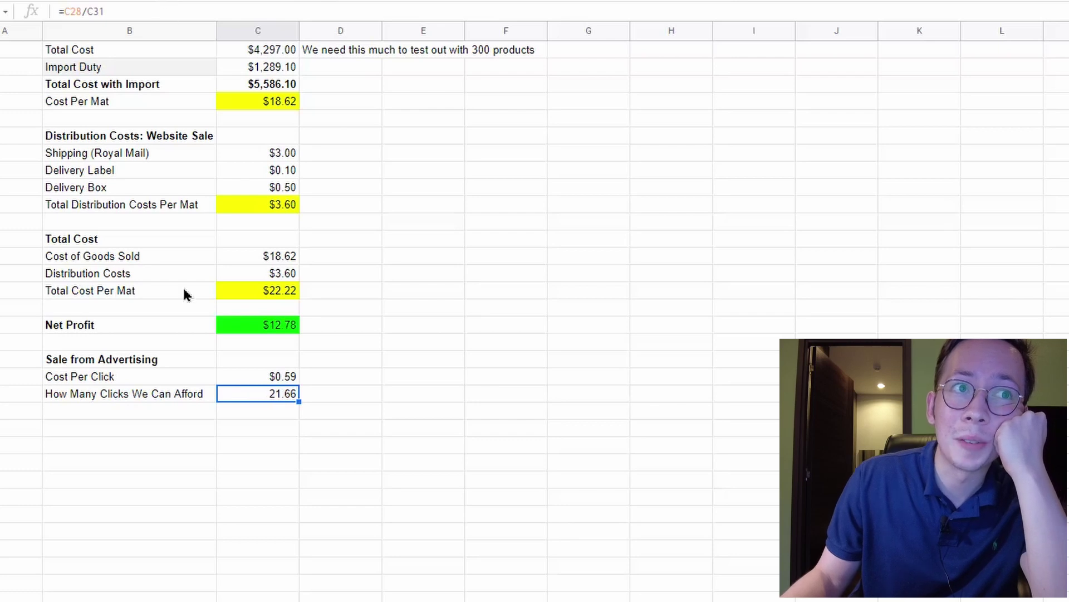
# - Review the Sale from Advertising figures in relation to the Net Profit and RRP
pyautogui.click(132, 464)
pyautogui.moveTo(103, 367); pyautogui.dragTo(289, 401)
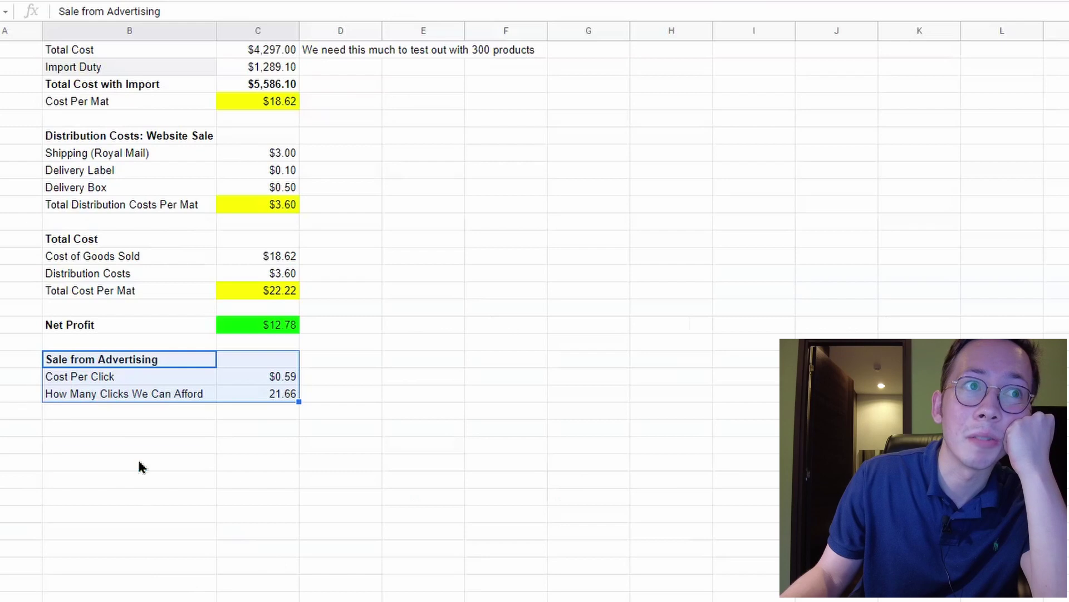
pyautogui.click(139, 467)
pyautogui.moveTo(123, 366); pyautogui.dragTo(289, 401)
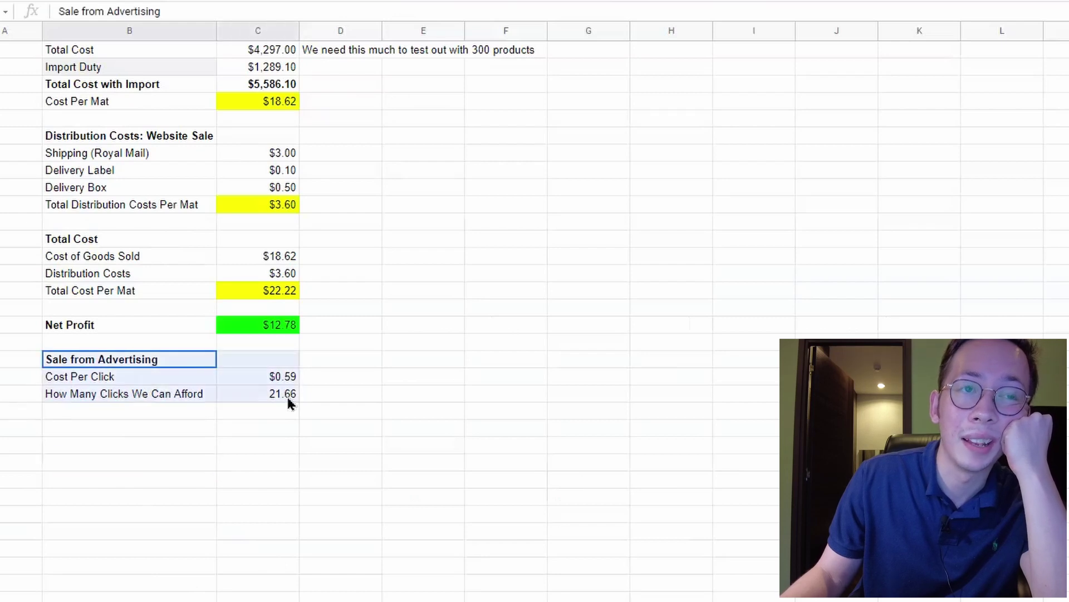
pyautogui.scroll(3, 289, 429)
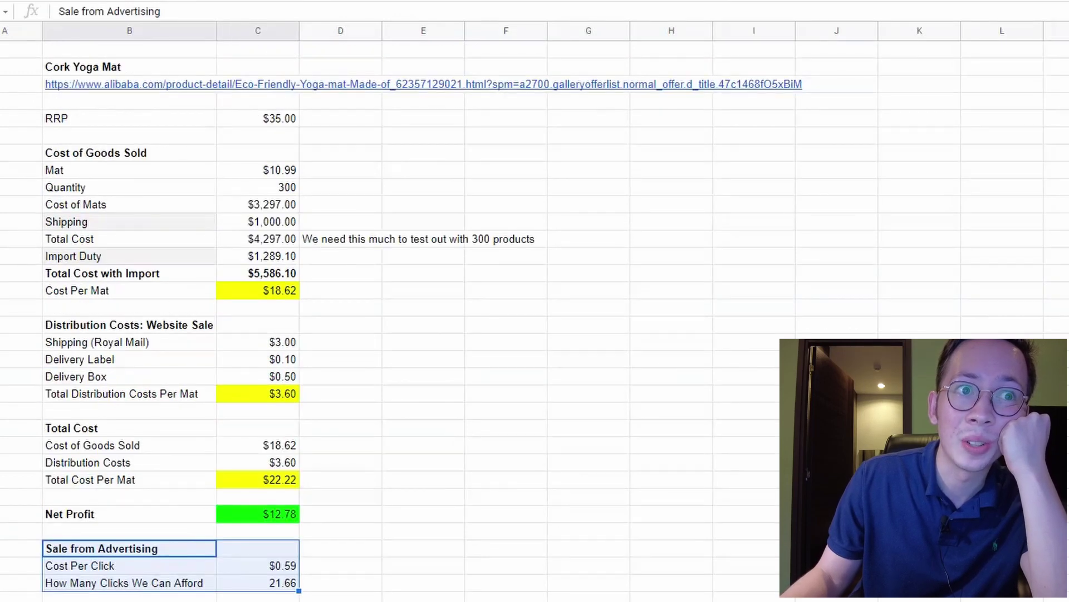
pyautogui.click(262, 595)
pyautogui.click(294, 522)
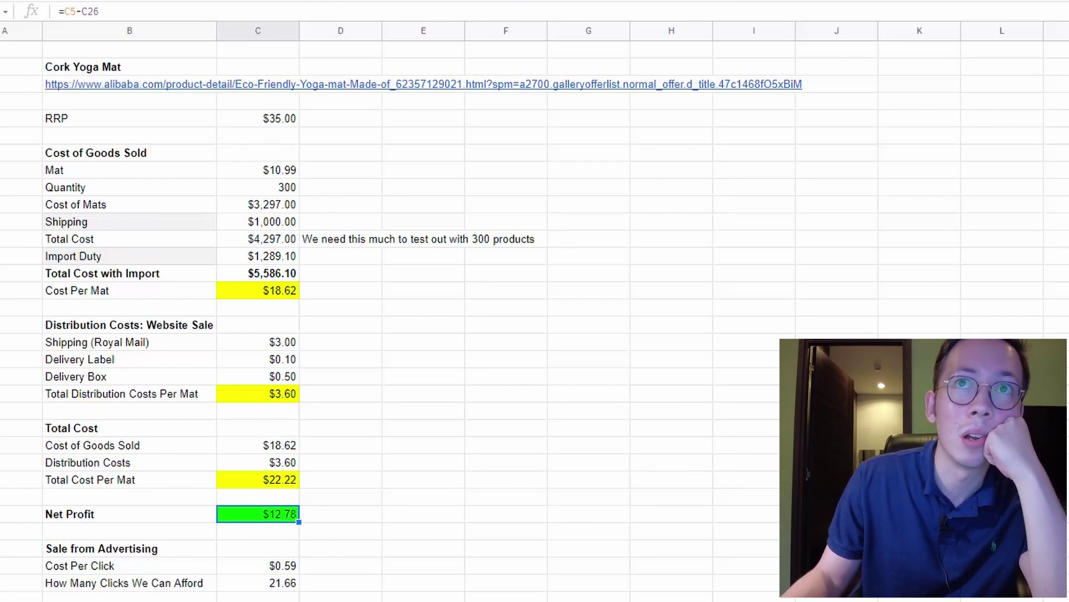
pyautogui.click(281, 590)
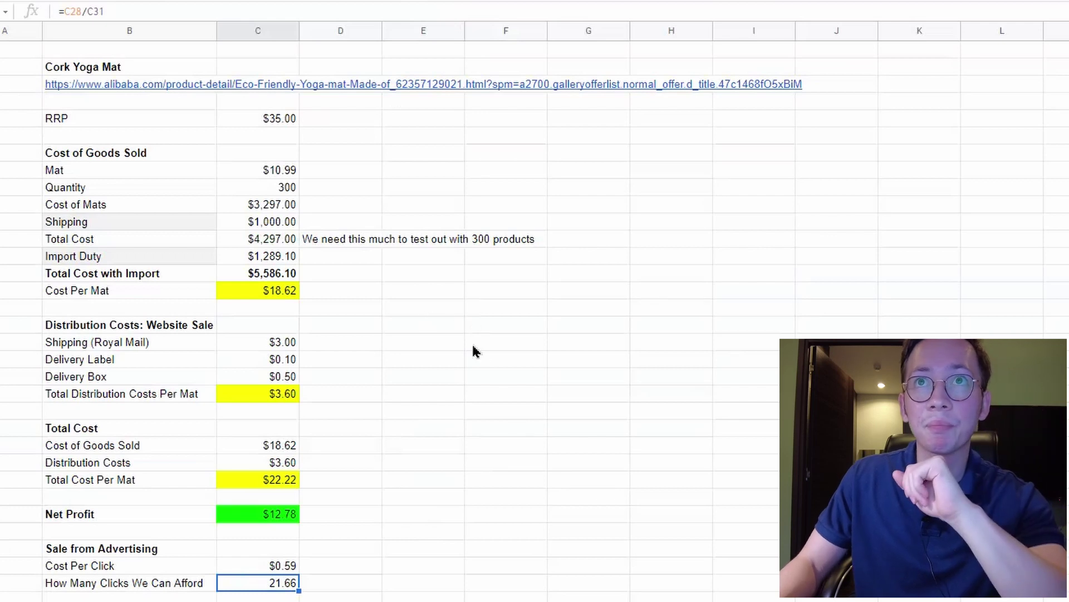
pyautogui.moveTo(129, 49); pyautogui.dragTo(253, 131)
pyautogui.click(292, 581)
pyautogui.click(253, 118)
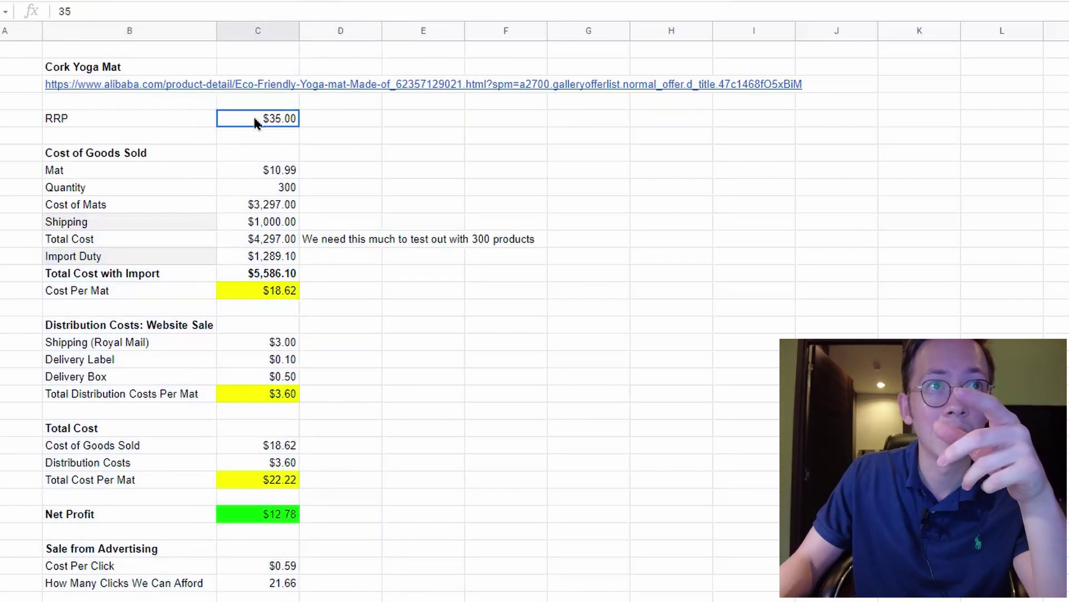
pyautogui.moveTo(136, 129); pyautogui.dragTo(245, 128)
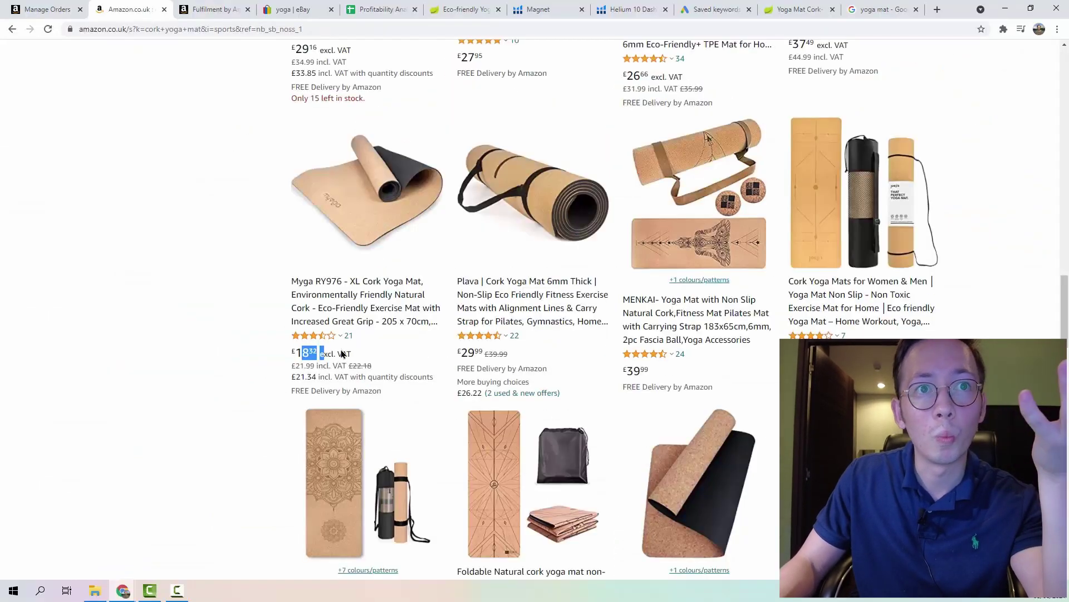
# - Examine the prices and review counts of competing cork yoga mats in the Amazon search results
pyautogui.click(377, 370)
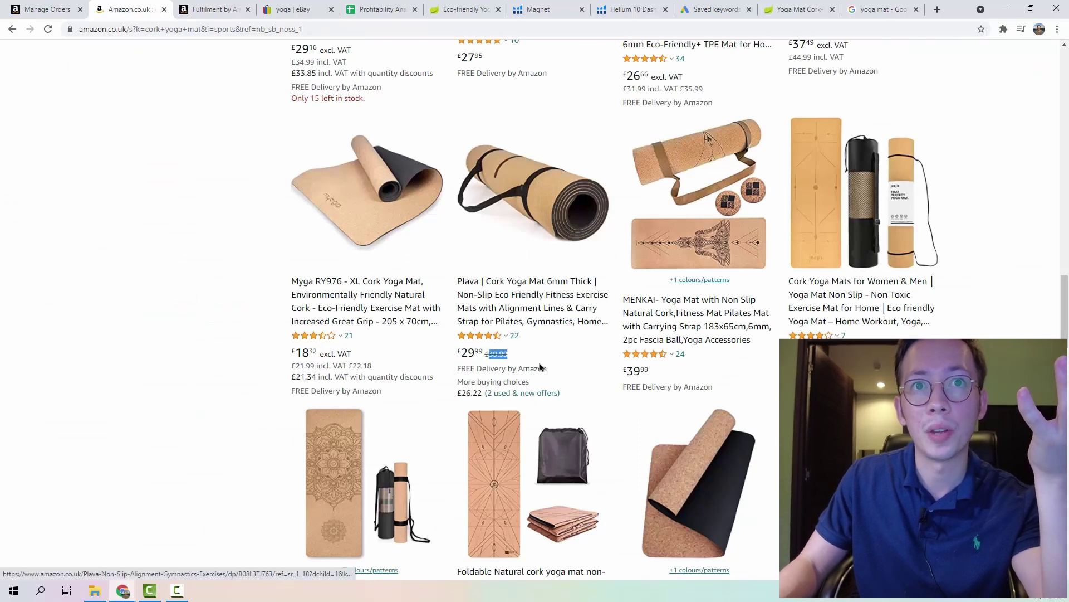
pyautogui.doubleClick(513, 335)
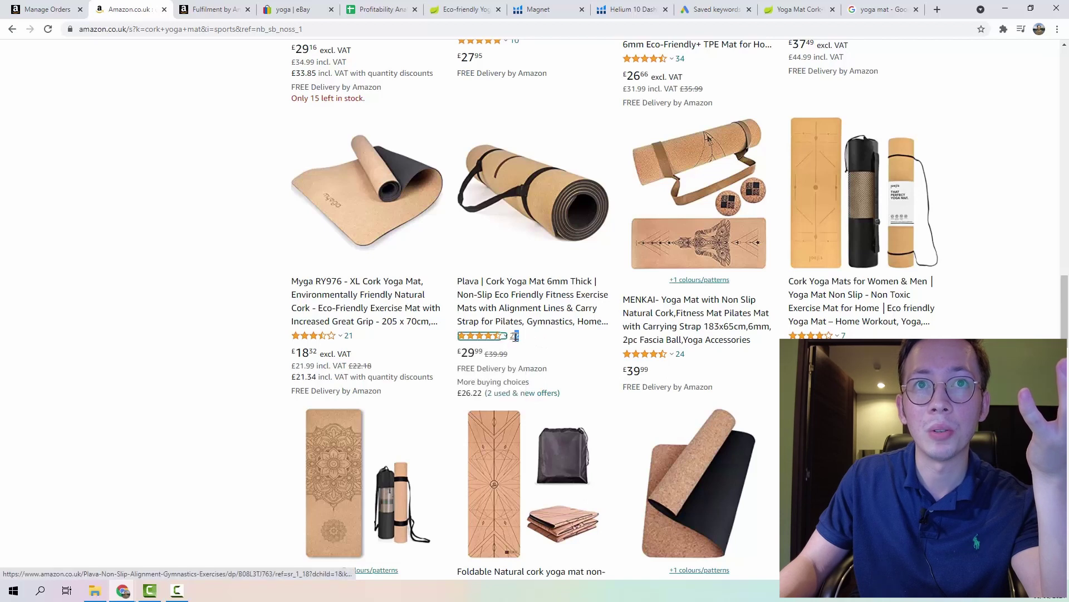
pyautogui.scroll(8, 517, 335)
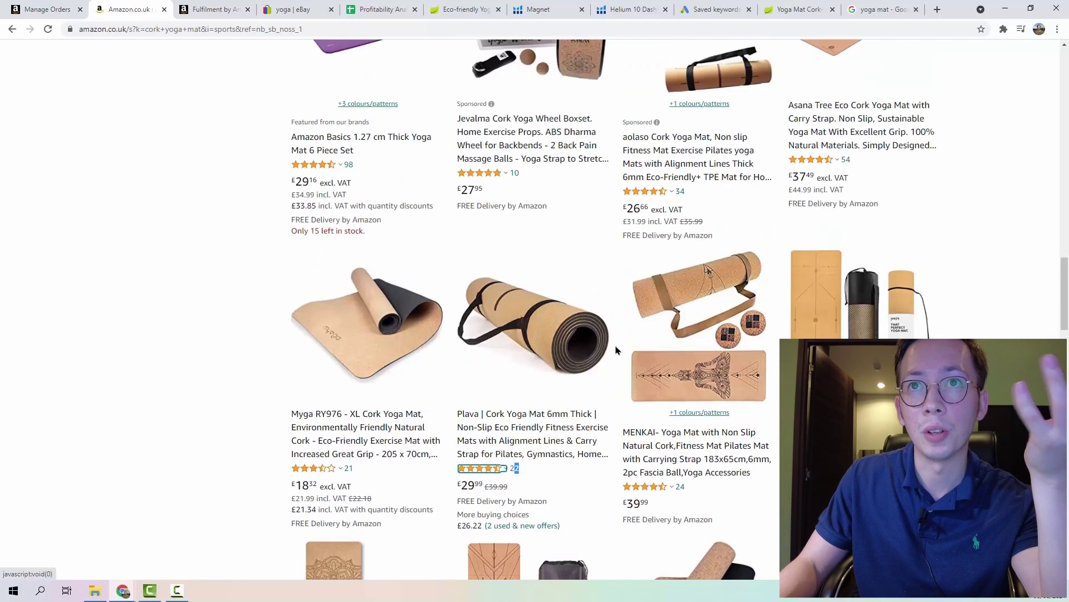
pyautogui.scroll(7, 517, 336)
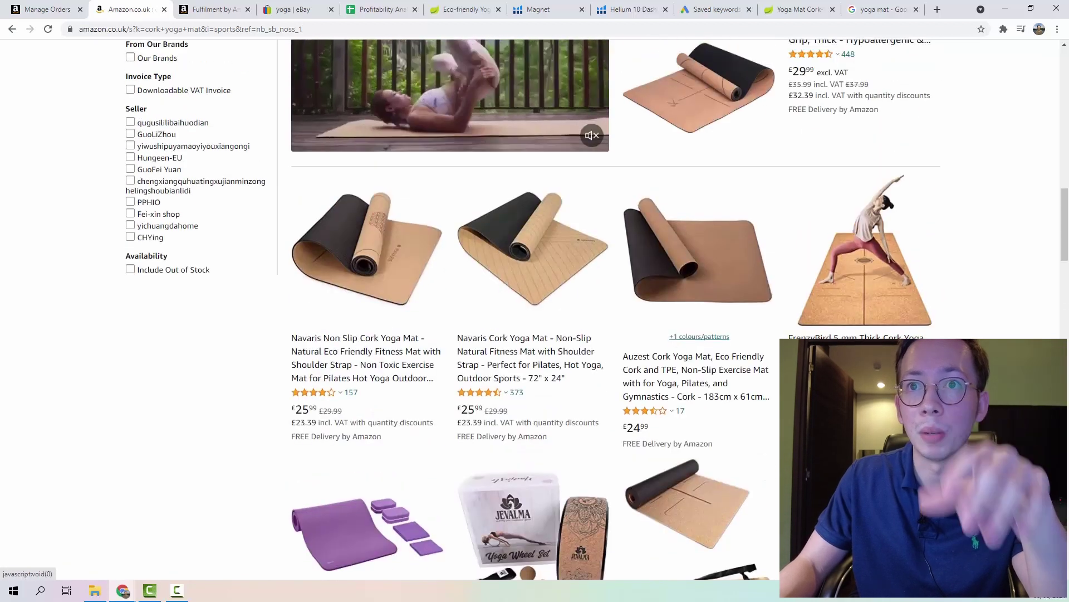
pyautogui.scroll(2, 517, 335)
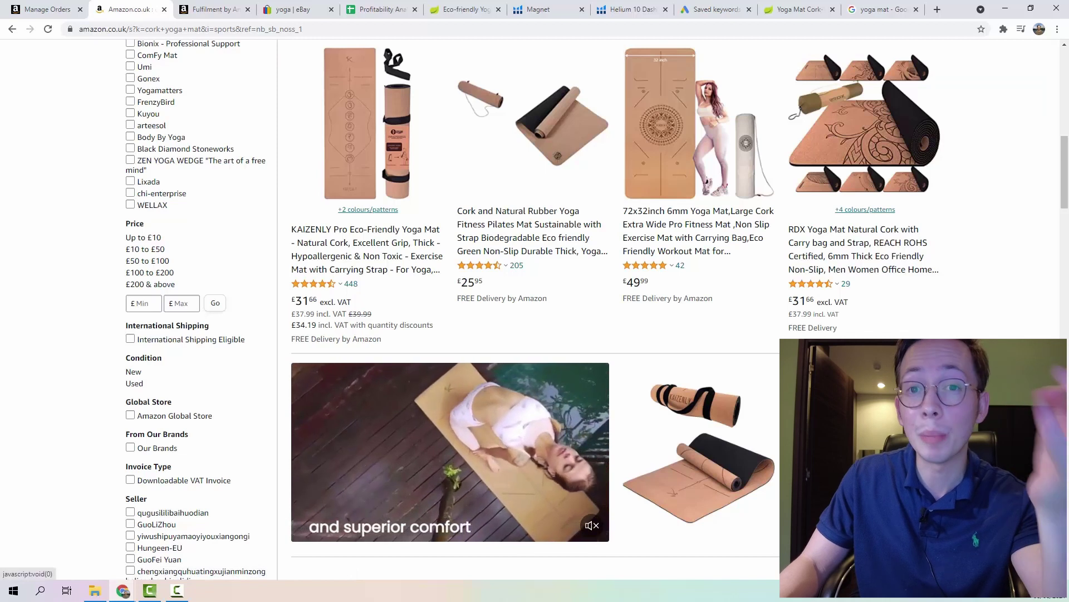
# - Return to the Profitability Analysis spreadsheet, set the RRP in C5 to 20, and check the Net Profit
pyautogui.click(355, 6)
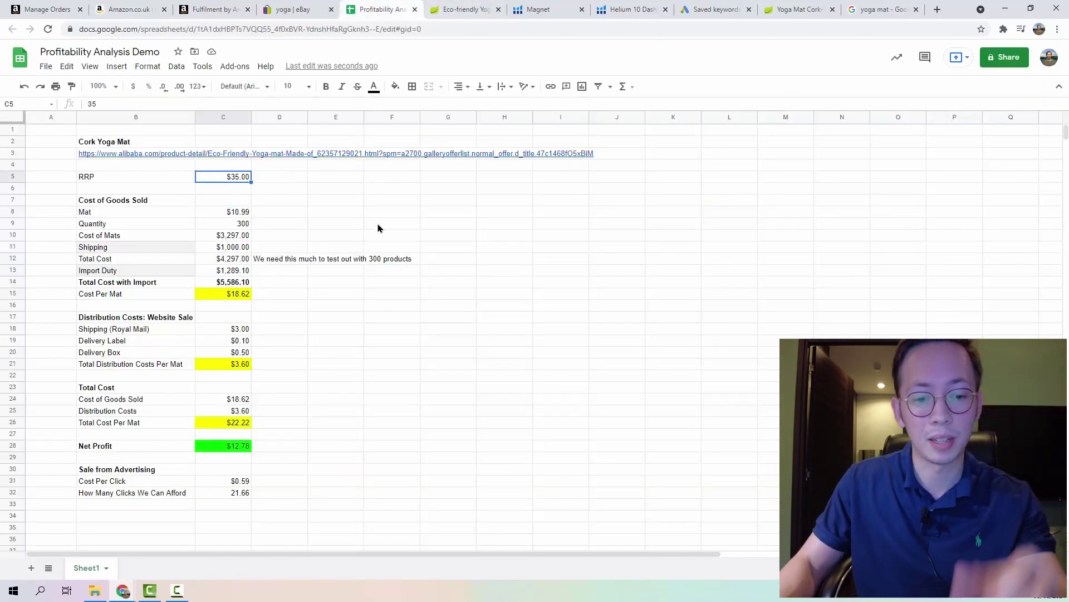
pyautogui.write('20')
pyautogui.press('Return')
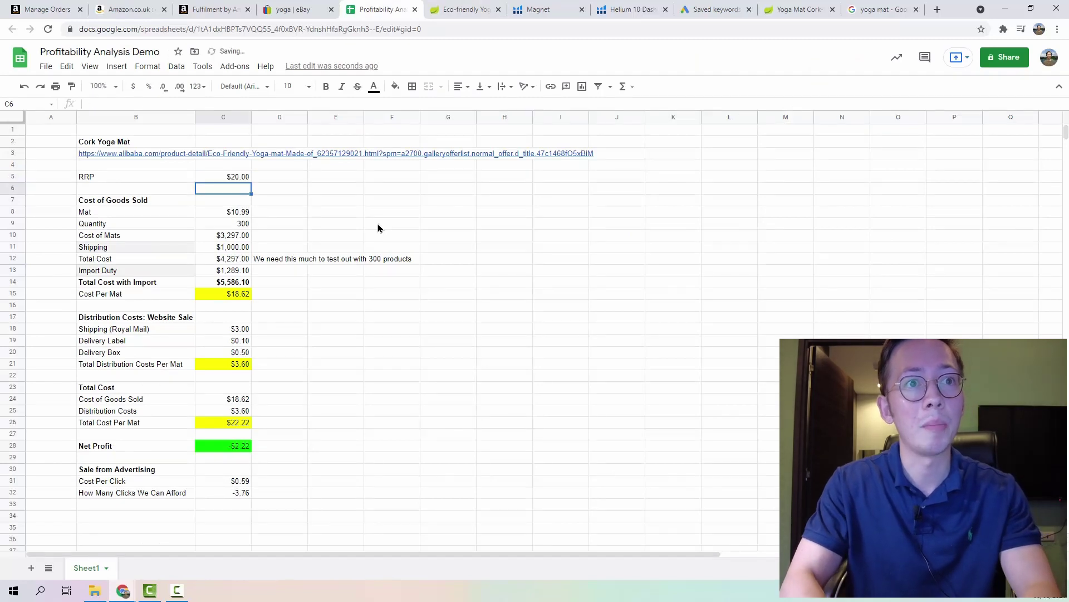
pyautogui.click(243, 449)
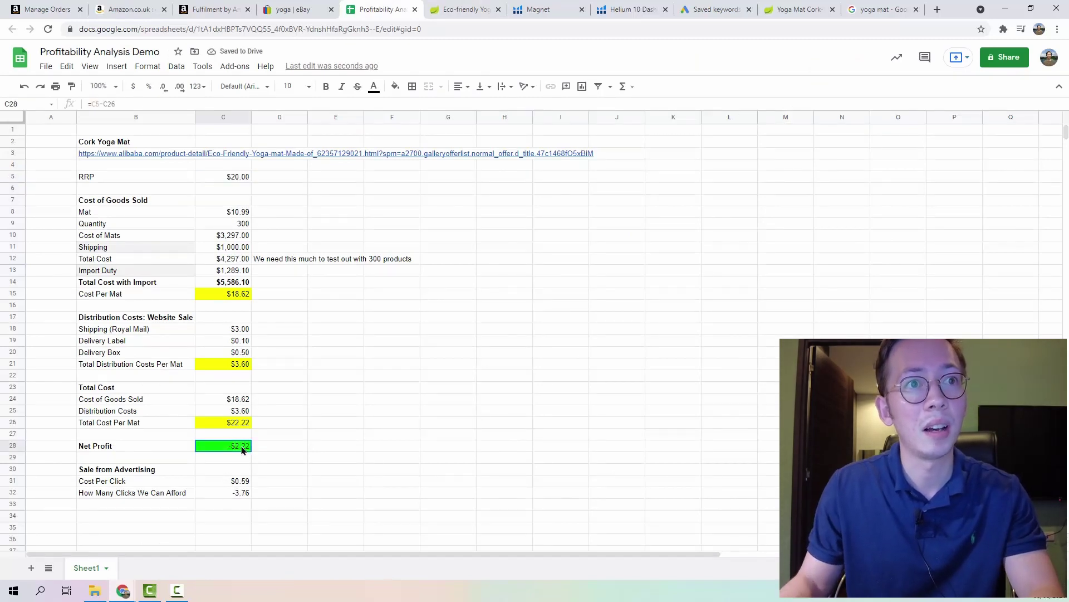
pyautogui.click(240, 176)
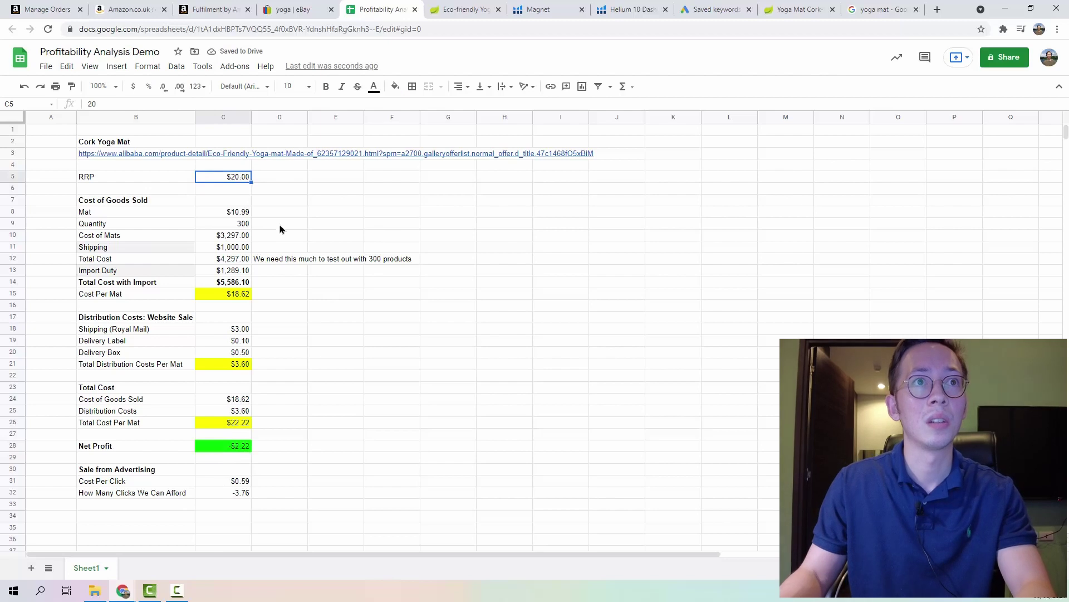
pyautogui.click(233, 449)
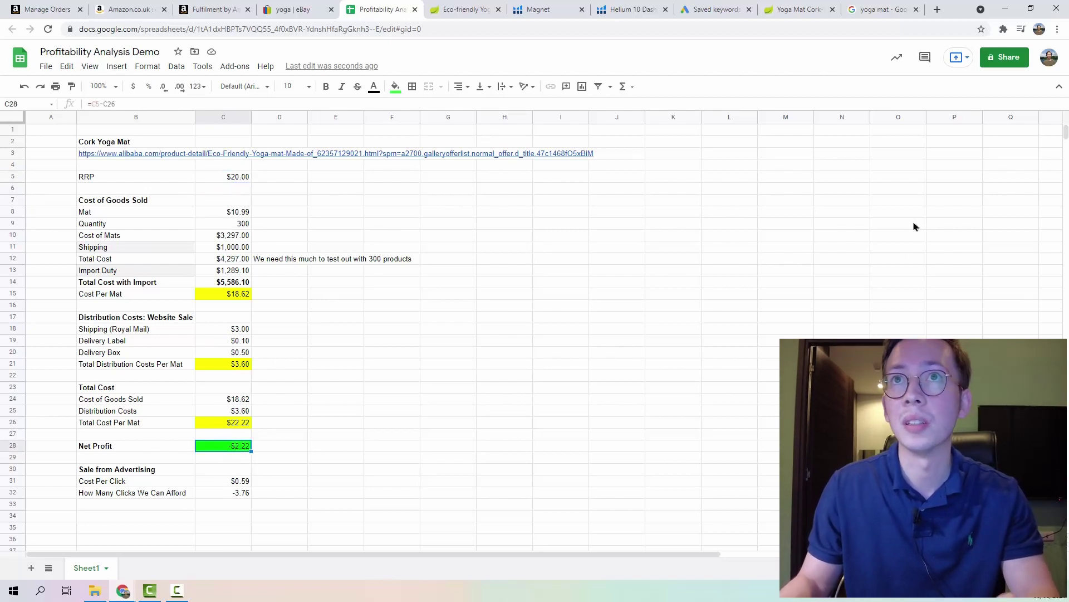
# - Switch to the Alibaba cork yoga mat results and copy the upper price of the Certified Fitness Anti-slip Custom Thick 5mm mat
pyautogui.click(756, 7)
pyautogui.click(780, 8)
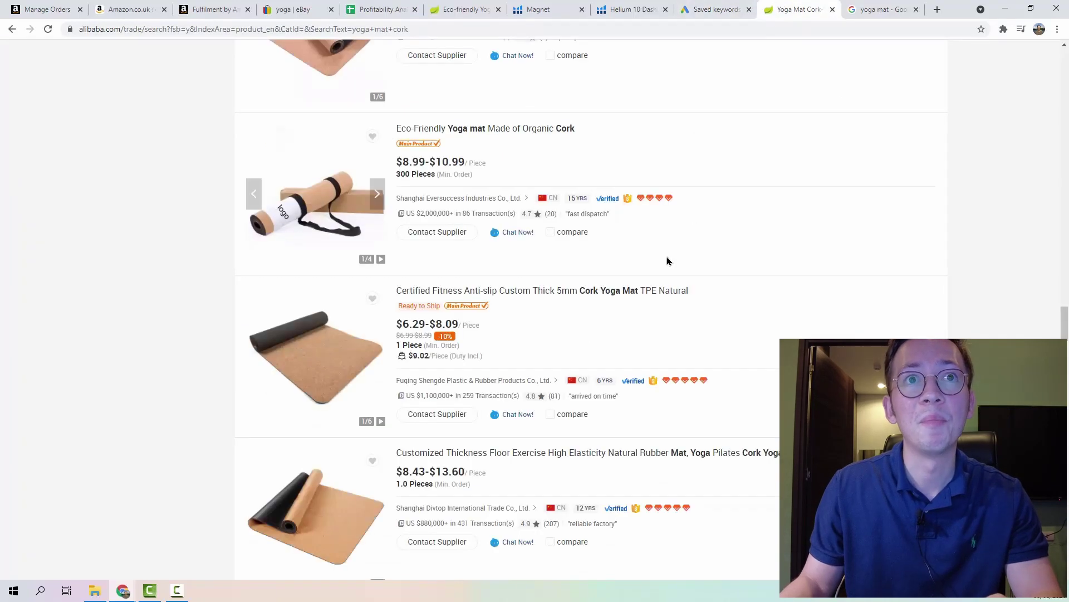
pyautogui.scroll(-3, 666, 262)
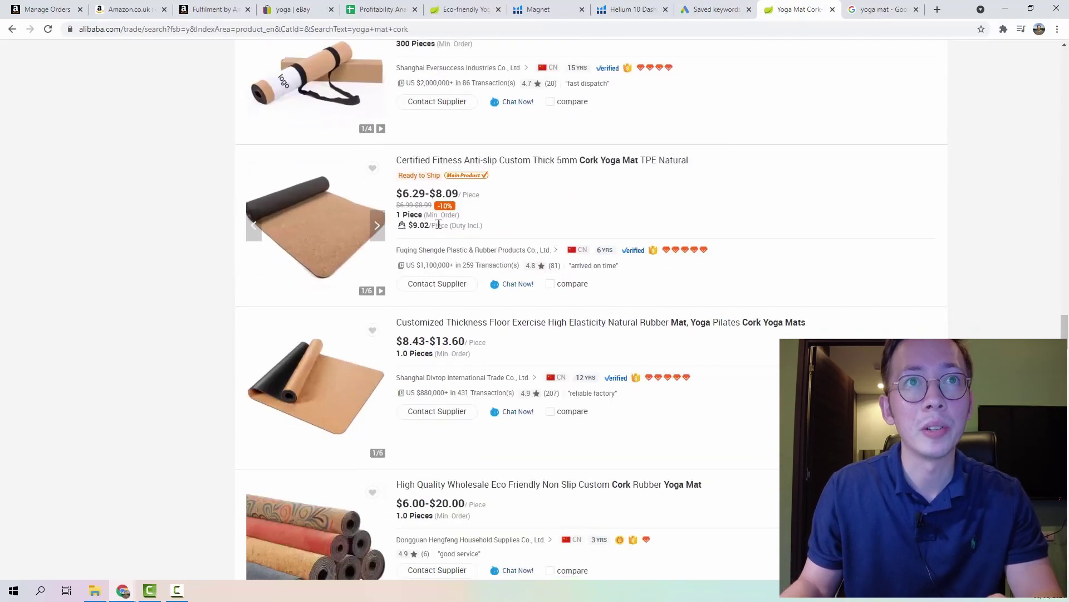
pyautogui.moveTo(461, 196); pyautogui.dragTo(433, 207)
pyautogui.click(503, 217)
pyautogui.click(456, 193)
pyautogui.doubleClick(445, 193)
pyautogui.hotkey('ctrl', 'c')
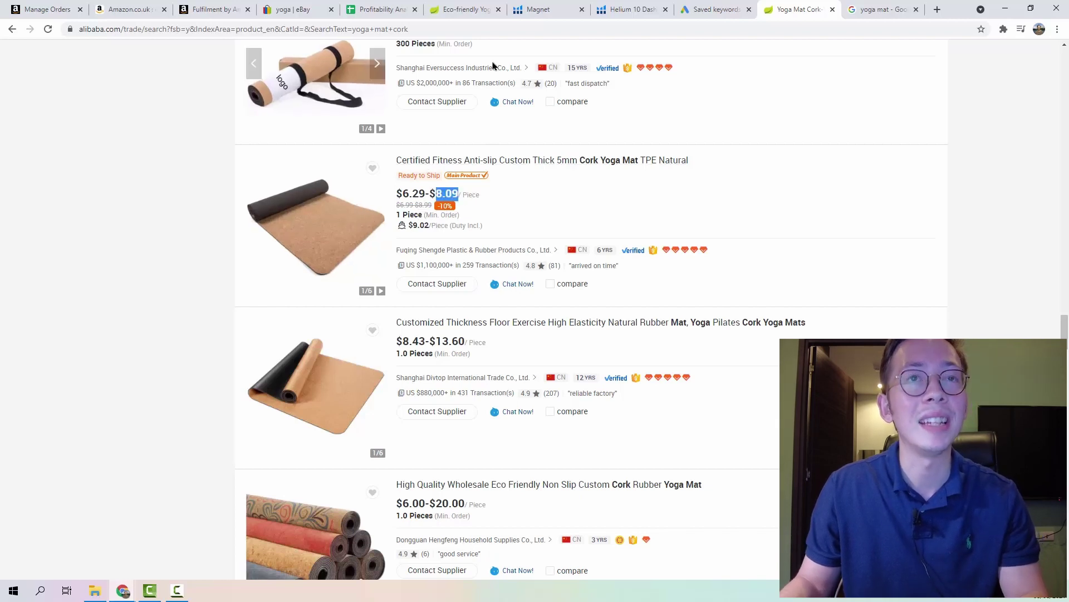
# - Return to the Profitability Analysis spreadsheet, paste 8.09 as the Mat price in C8, and check the Cost Per Mat and Net Profit
pyautogui.click(370, 9)
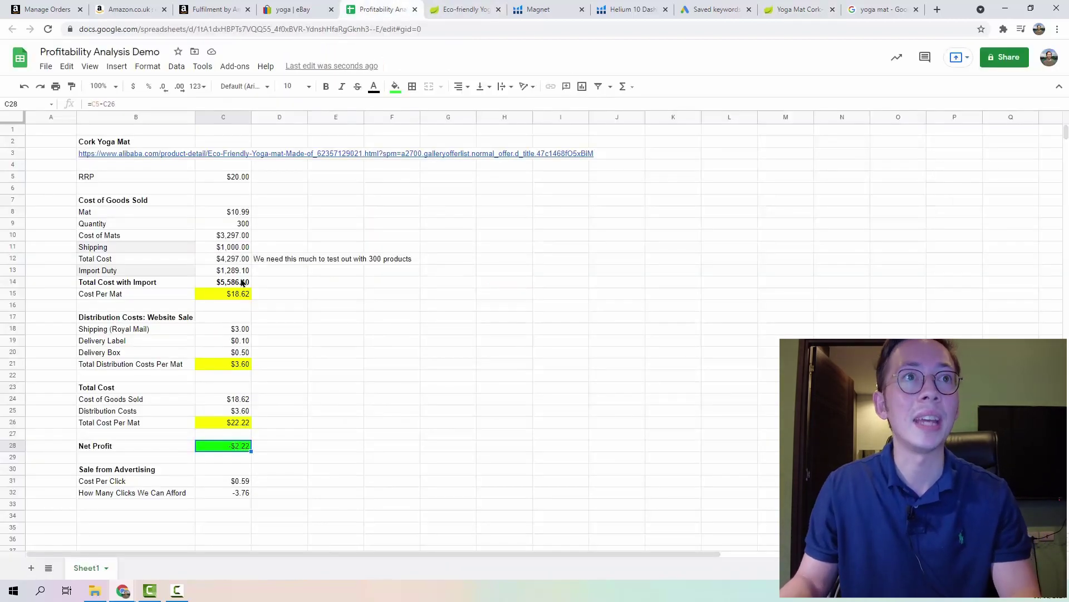
pyautogui.click(241, 213)
pyautogui.hotkey('ctrl', 'v')
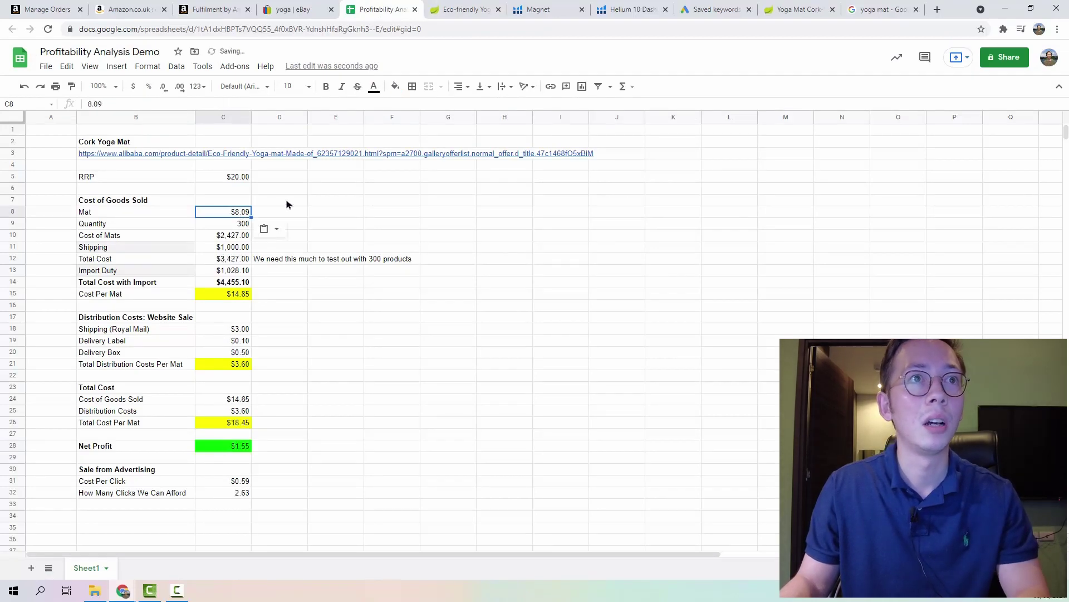
pyautogui.click(374, 283)
pyautogui.click(244, 293)
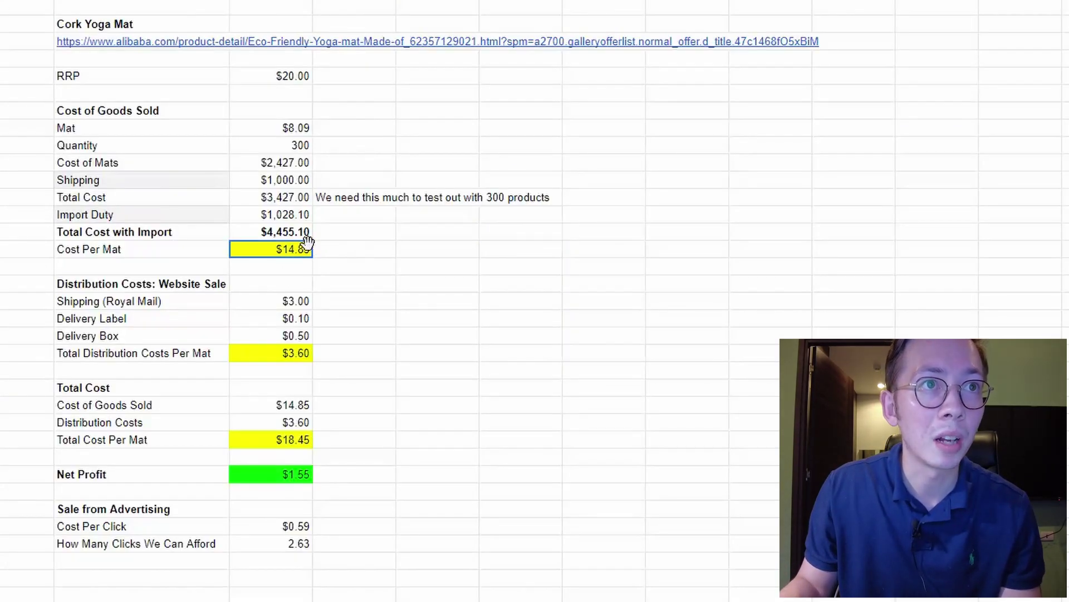
pyautogui.click(298, 492)
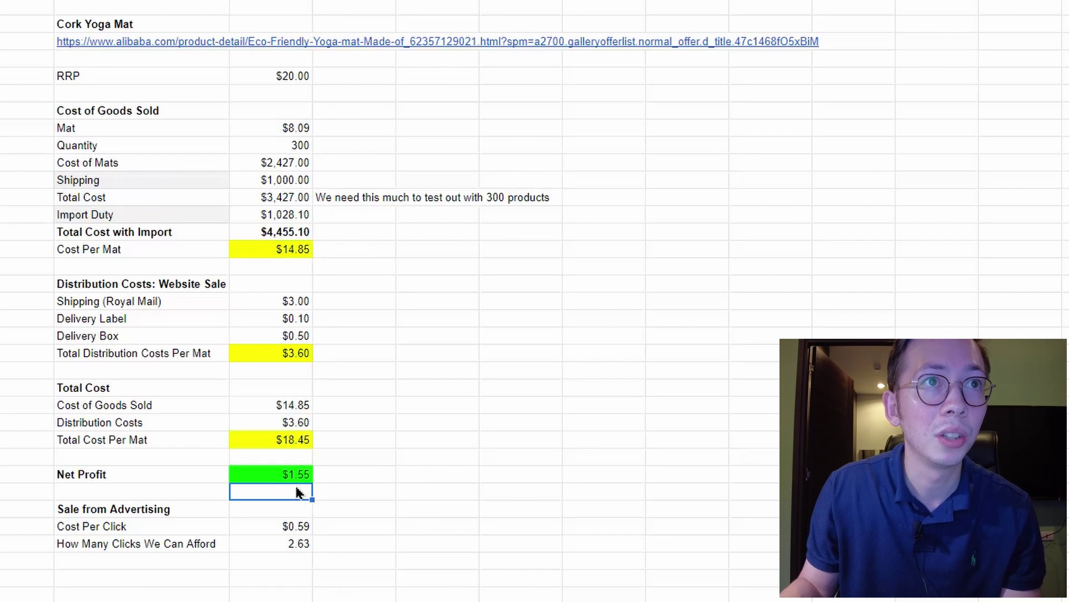
pyautogui.click(270, 61)
pyautogui.click(267, 494)
pyautogui.click(266, 479)
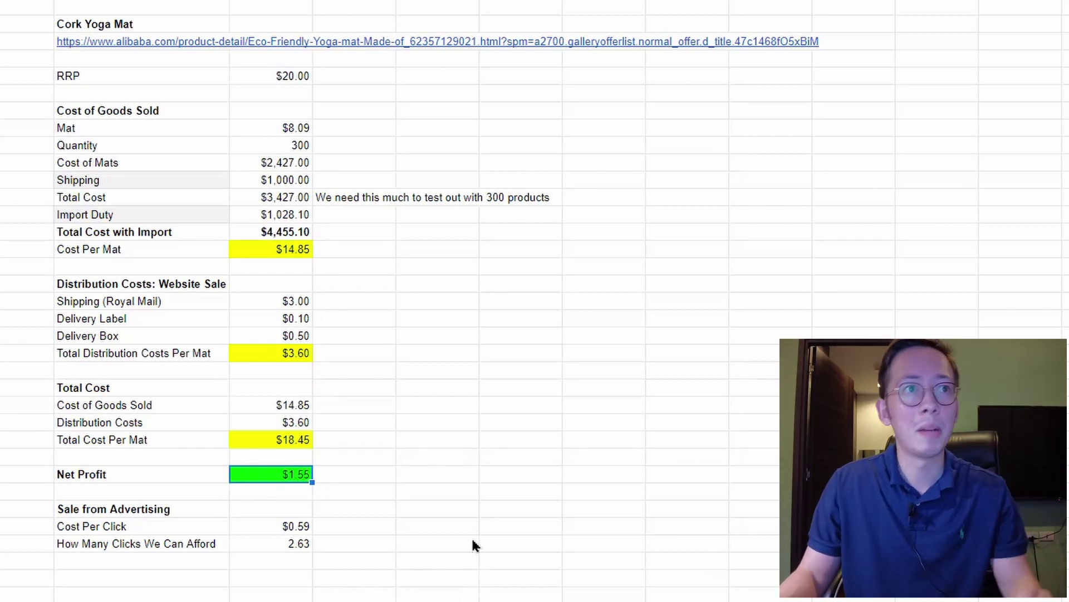
# - Put an outer border around the Distribution Costs: Website Sale block, from its heading to the total distribution costs
pyautogui.moveTo(92, 270); pyautogui.dragTo(291, 353)
pyautogui.click(239, 301)
pyautogui.click(214, 290)
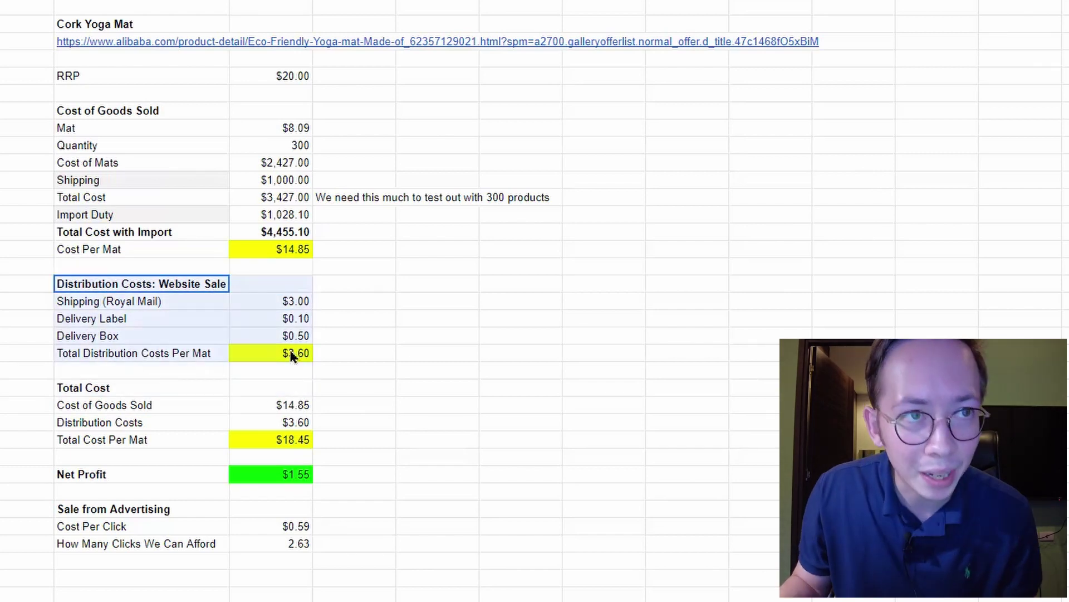
pyautogui.hotkey('ctrl', 'c')
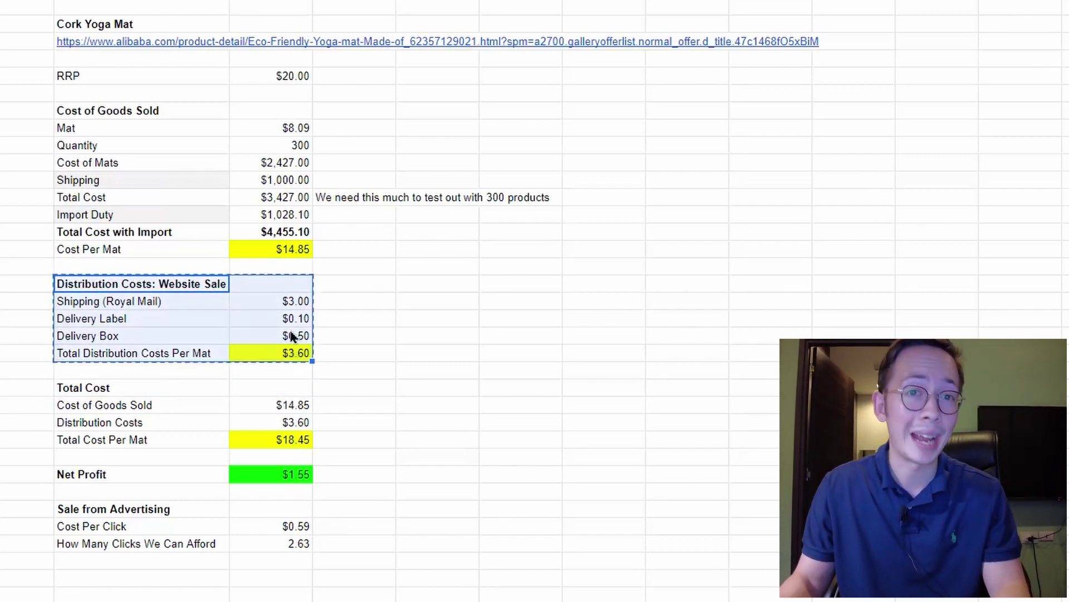
pyautogui.click(295, 301)
pyautogui.click(150, 286)
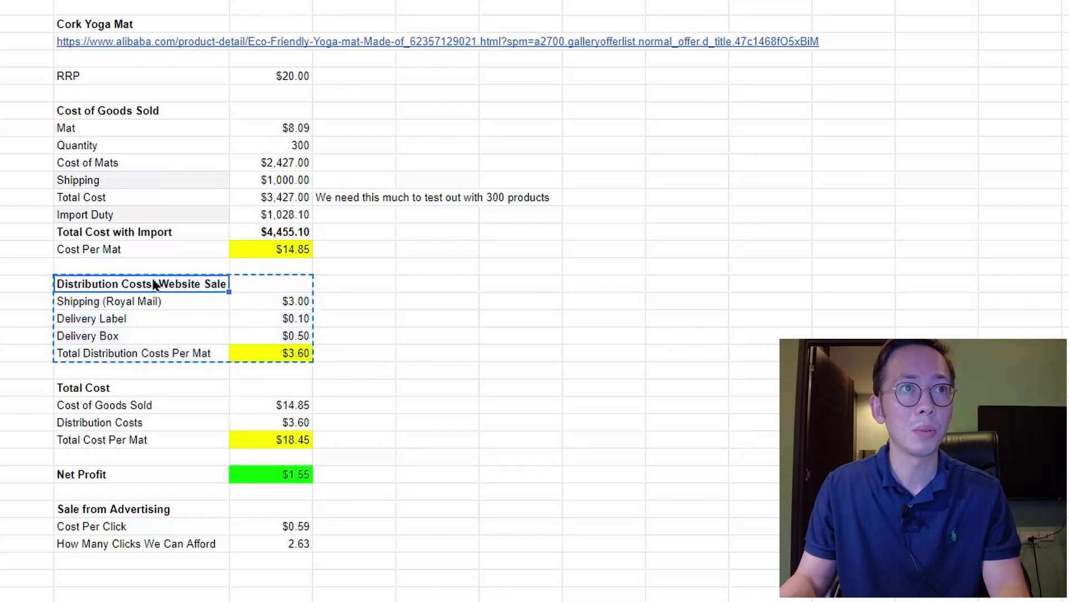
pyautogui.keyDown('shift'); pyautogui.click(277, 360); pyautogui.keyUp('shift')
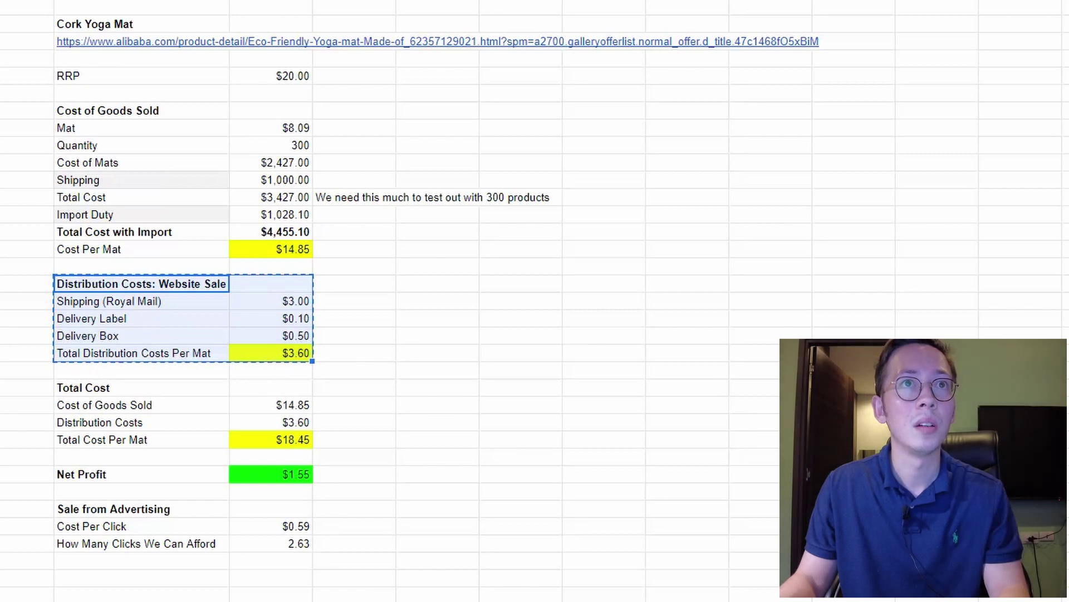
pyautogui.click(642, 9)
pyautogui.click(551, 375)
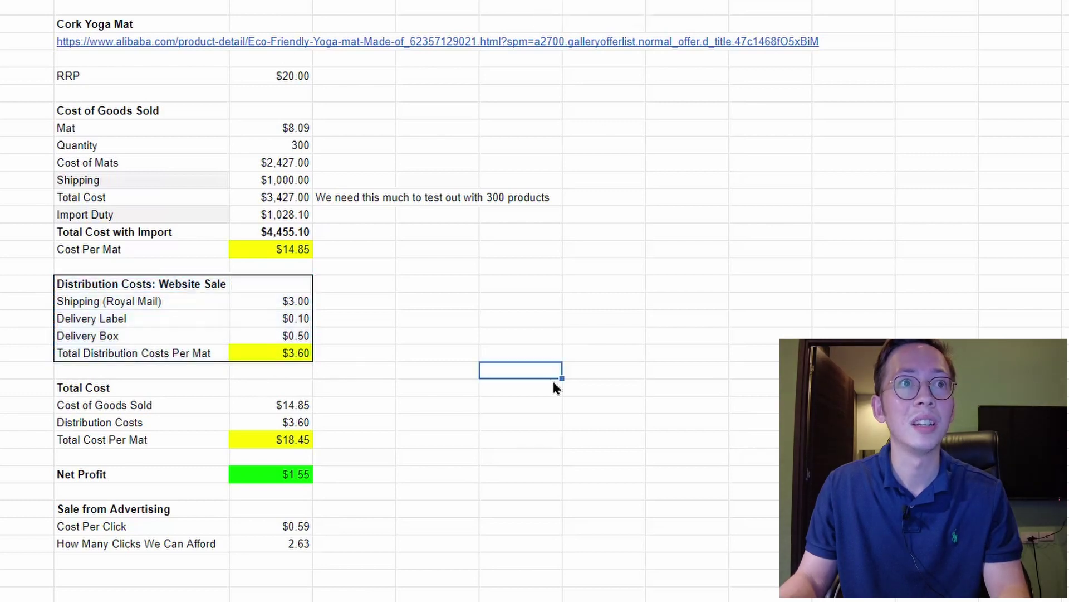
# - Add the bold heading "Distribution Costs: Amazon" in E17, beside the website distribution costs
pyautogui.click(427, 285)
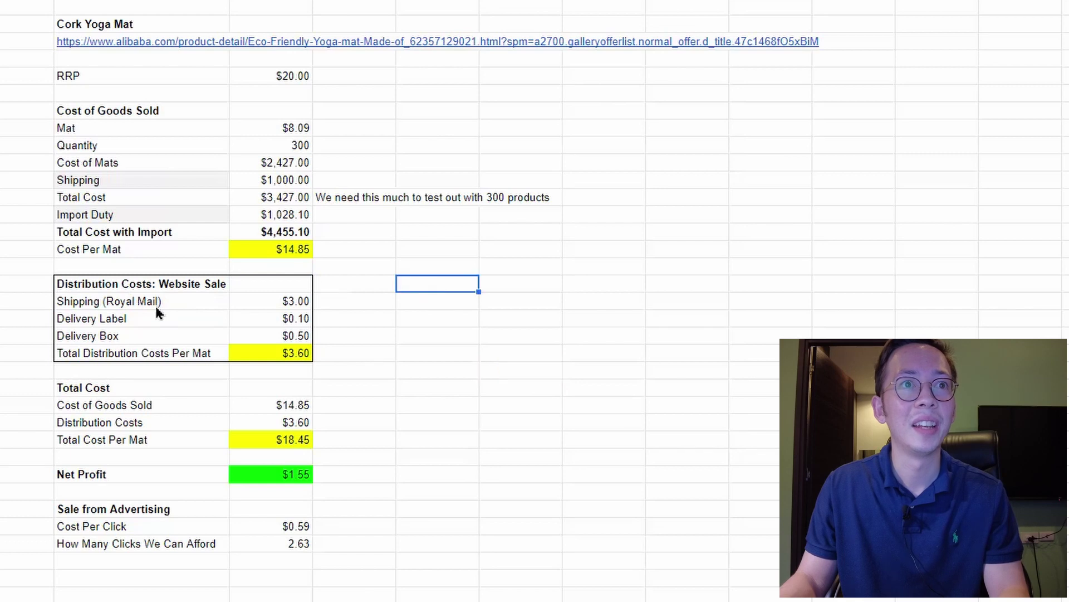
pyautogui.write('D')
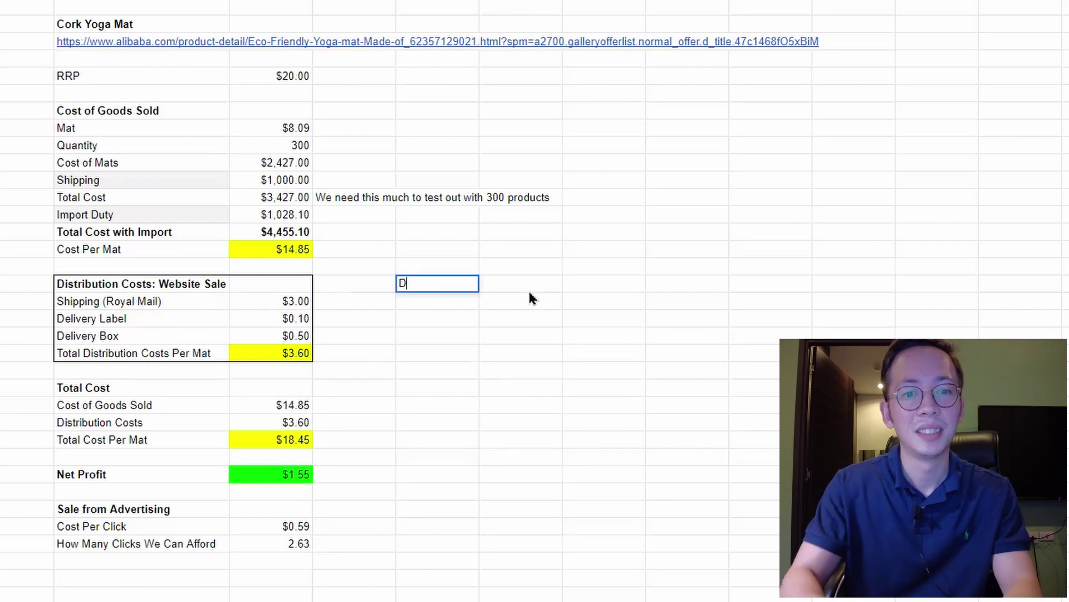
pyautogui.write('istrib')
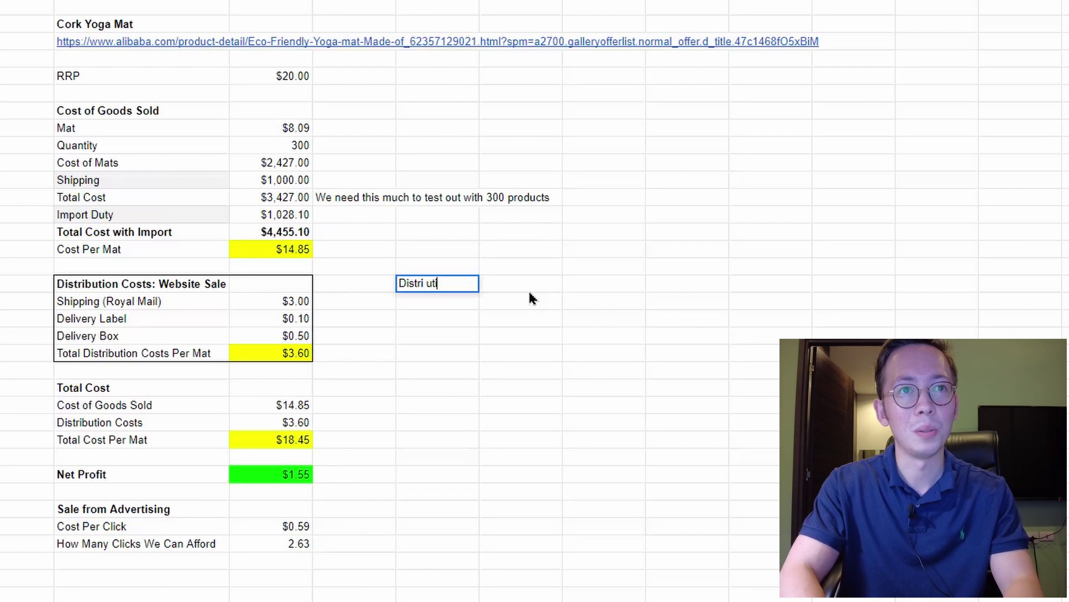
pyautogui.write('ution Cos')
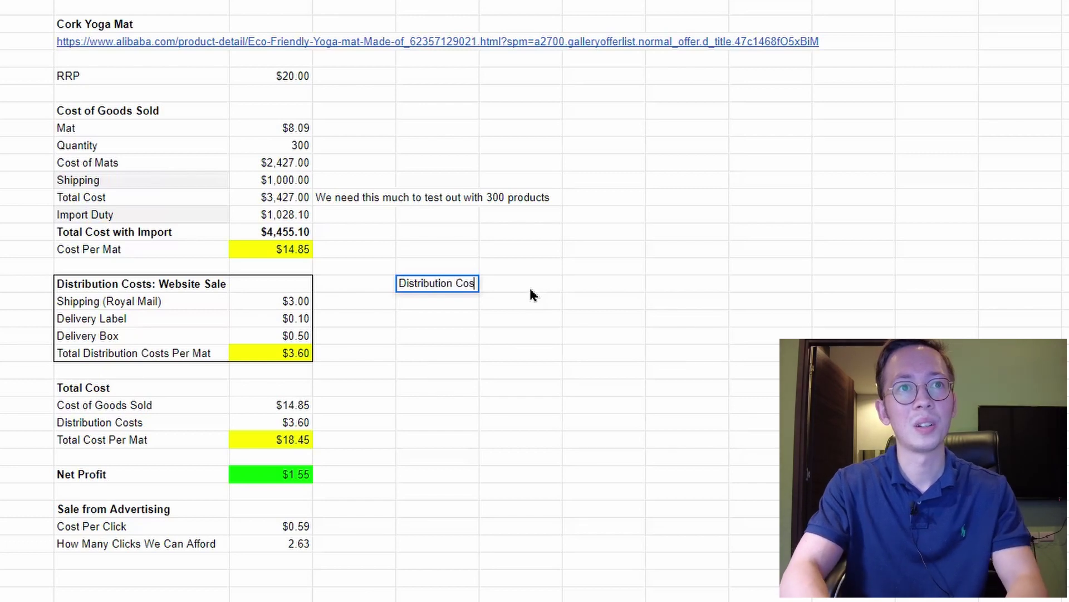
pyautogui.write('ts: Amazon')
pyautogui.press('Return')
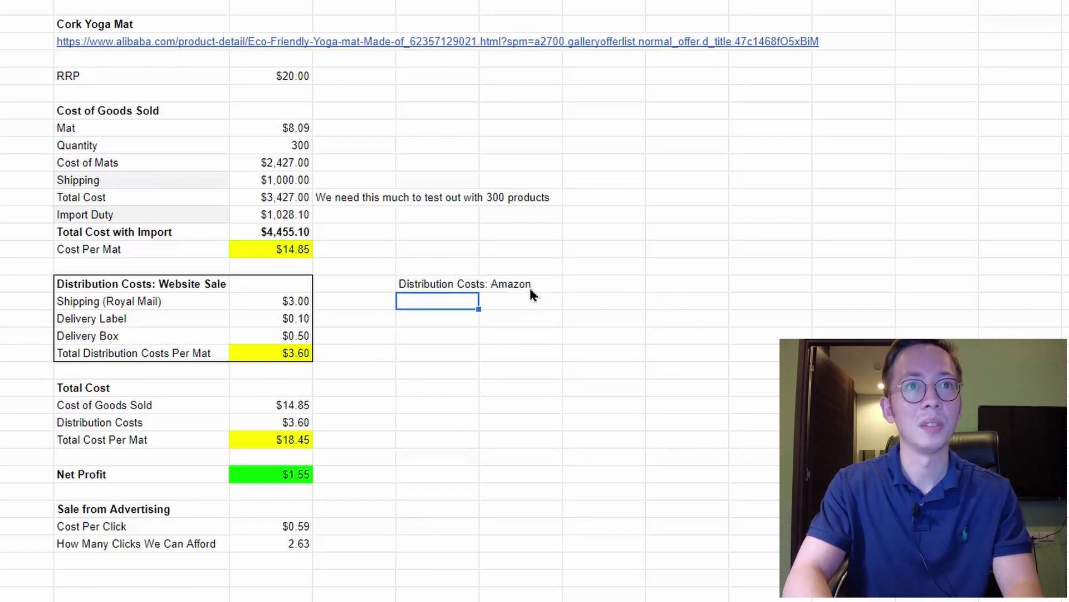
pyautogui.click(463, 284)
pyautogui.hotkey('ctrl', 'b')
# - Extend the heading in E17 to read "Distribution Costs: Amazon FBA"
pyautogui.click(483, 2)
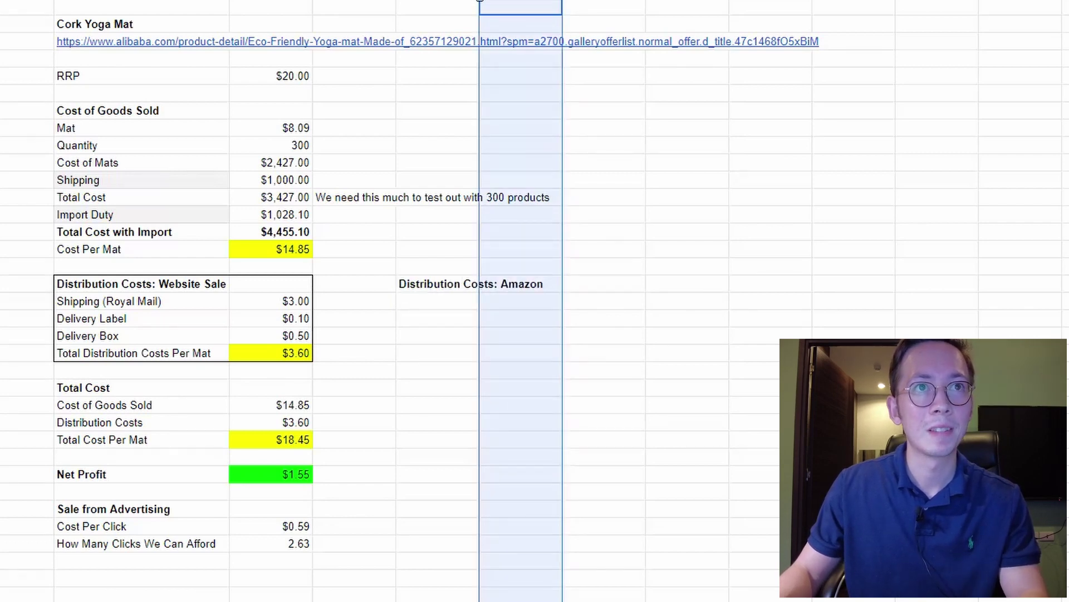
pyautogui.click(417, 284)
pyautogui.click(419, 298)
pyautogui.click(437, 281)
pyautogui.moveTo(436, 282); pyautogui.dragTo(565, 337)
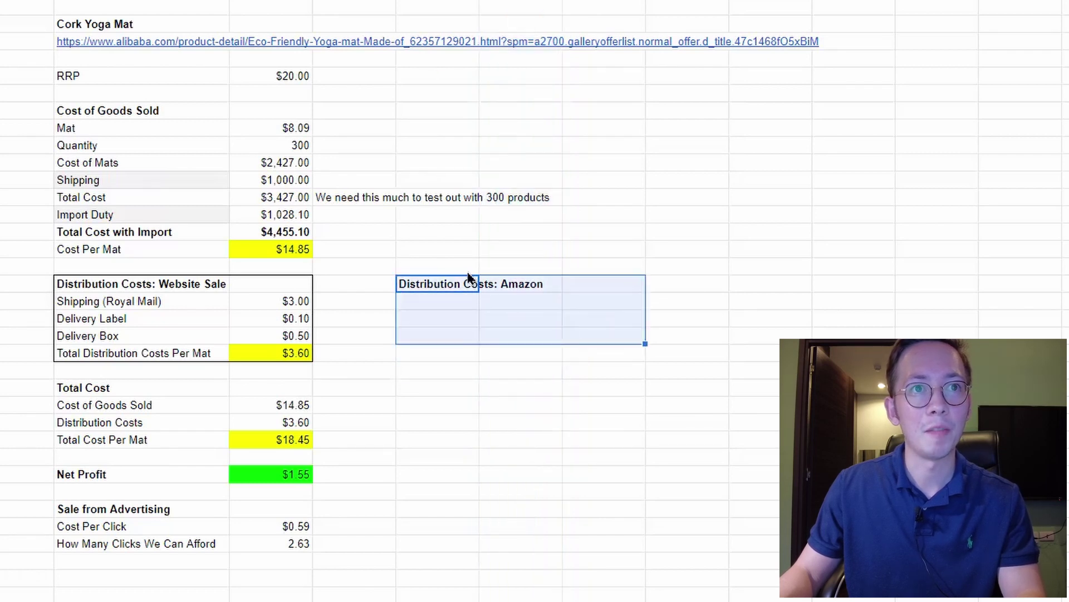
pyautogui.click(444, 372)
pyautogui.click(442, 285)
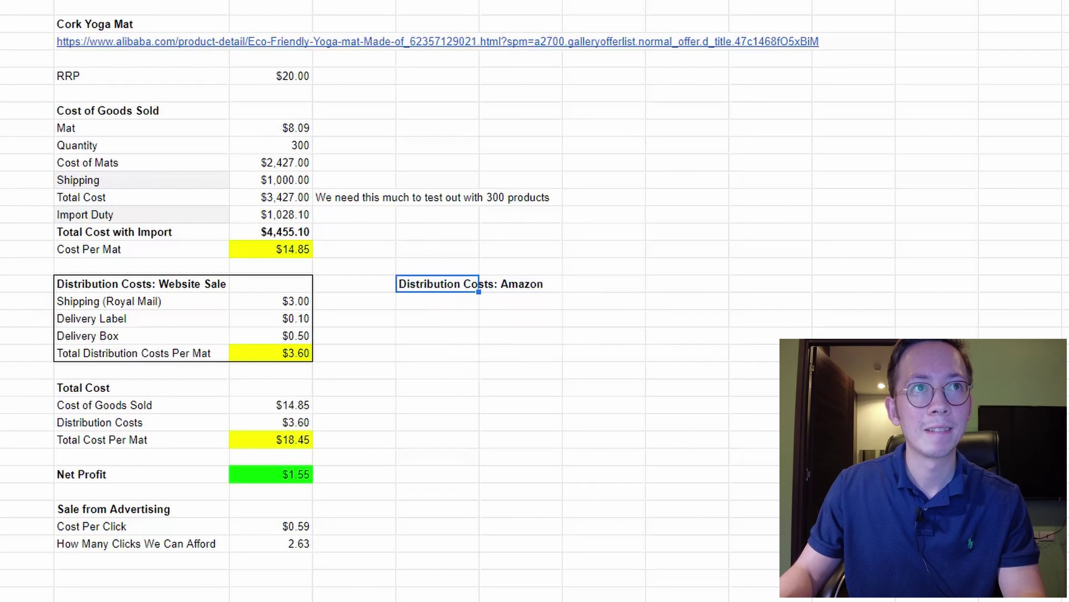
pyautogui.write('A')
pyautogui.press('Return')
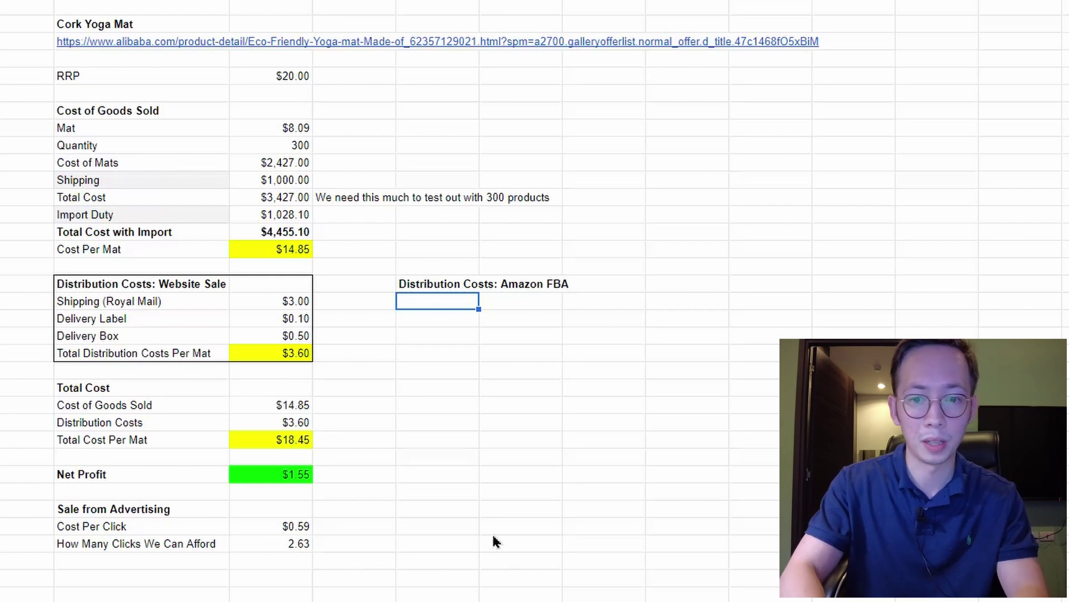
# - Enter the label "Amazon Shipping" below the Amazon FBA heading
pyautogui.write('S')
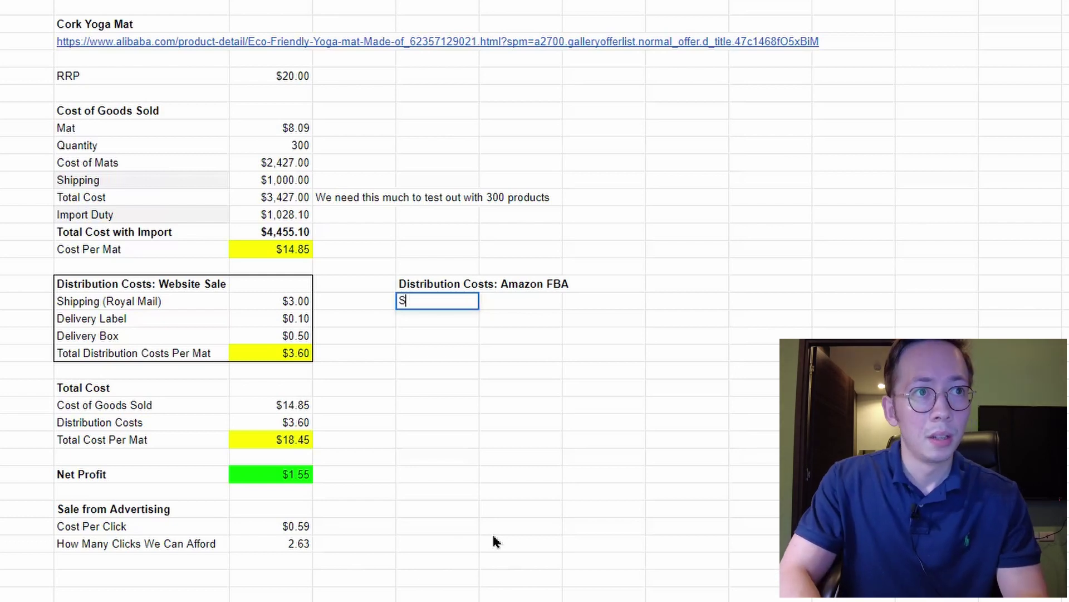
pyautogui.write('hipping')
pyautogui.press('Tab')
# - Copy the Royal Mail shipping cost into F18, change it to 2 for Amazon Shipping, and widen column E to fit the label
pyautogui.press('Left')
pyautogui.press('Left')
pyautogui.press('Left')
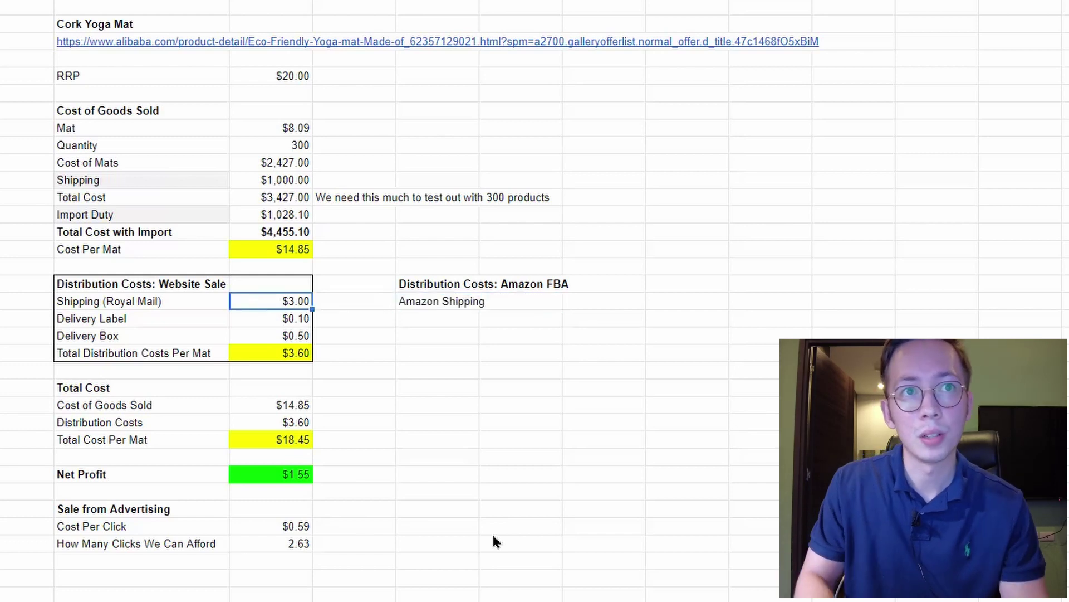
pyautogui.hotkey('ctrl', 'c')
pyautogui.press('Right')
pyautogui.press('Right')
pyautogui.press('Right')
pyautogui.hotkey('ctrl', 'v')
pyautogui.write('2')
pyautogui.press('Return')
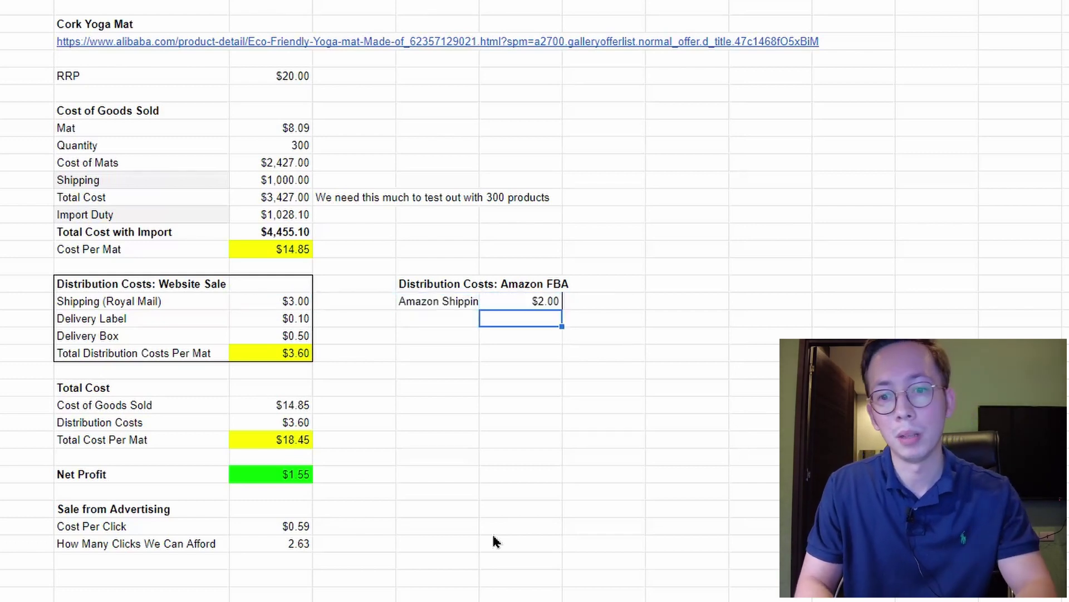
pyautogui.press('Left')
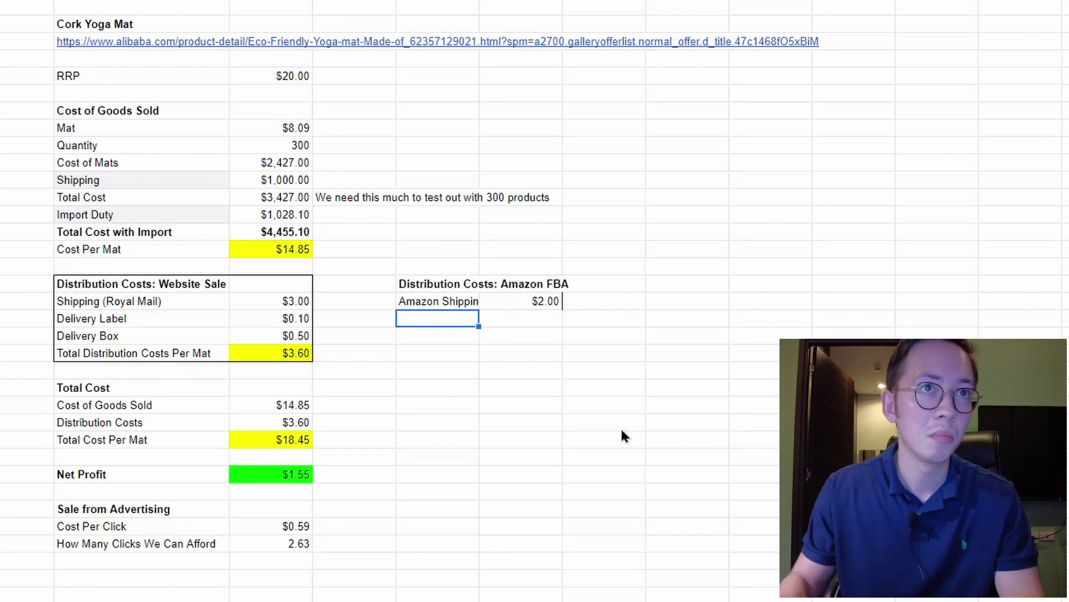
pyautogui.moveTo(479, 3); pyautogui.dragTo(497, 3)
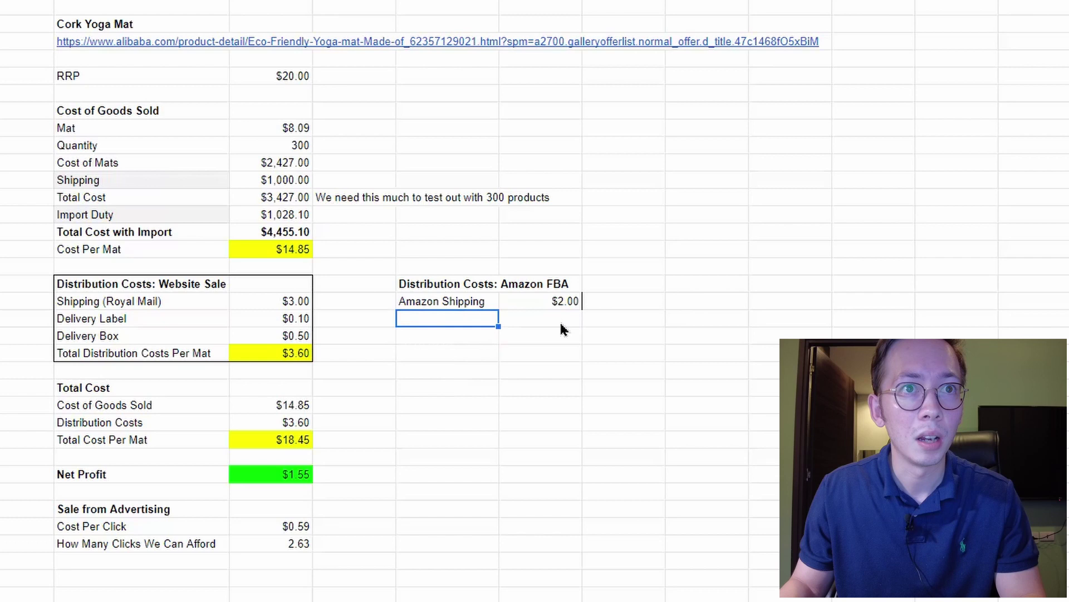
# - Add an "Amazon Referral Fee" line of $3.00 in row 19, reusing the shipping cell's format, and widen column E to fit
pyautogui.write('Amazon')
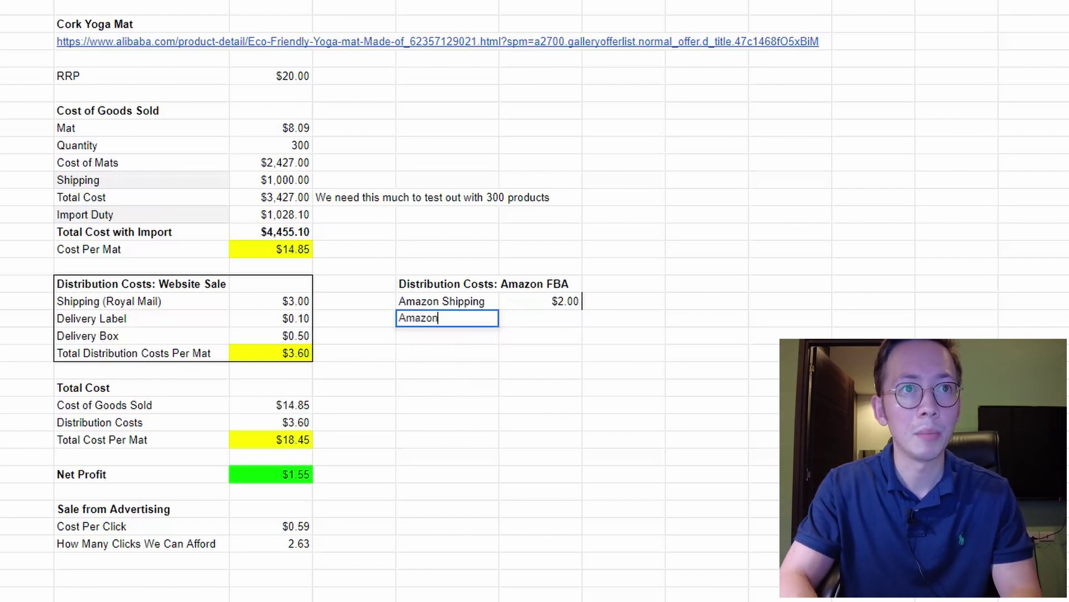
pyautogui.write(' Referral Fee')
pyautogui.press('Tab')
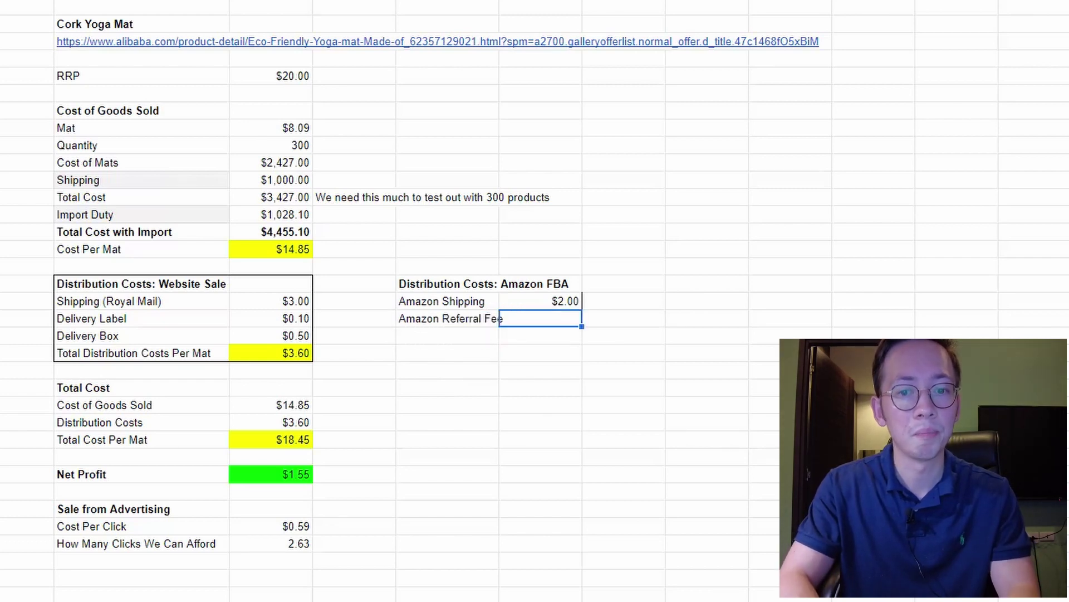
pyautogui.press('Up')
pyautogui.hotkey('ctrl', 'c')
pyautogui.press('Down')
pyautogui.hotkey('ctrl', 'v')
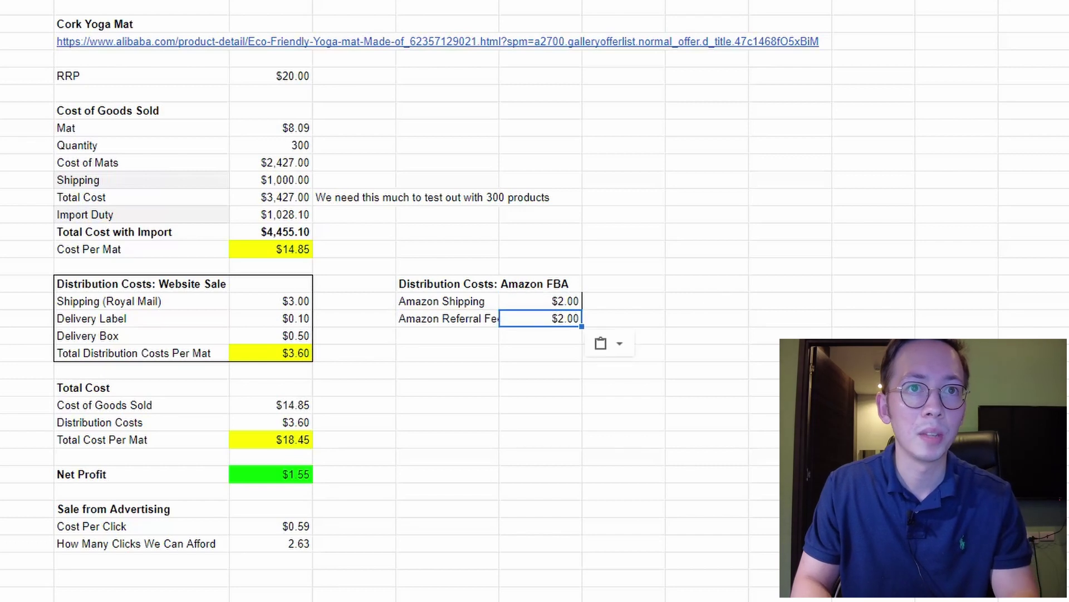
pyautogui.write('3')
pyautogui.press('Return')
pyautogui.press('Up')
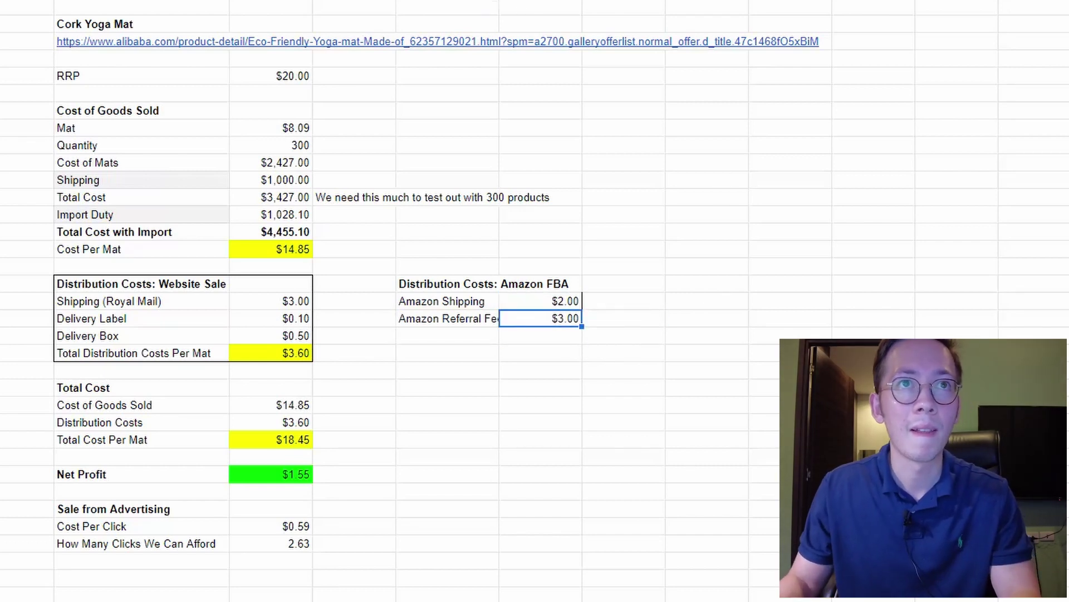
pyautogui.moveTo(499, 1); pyautogui.dragTo(526, 2)
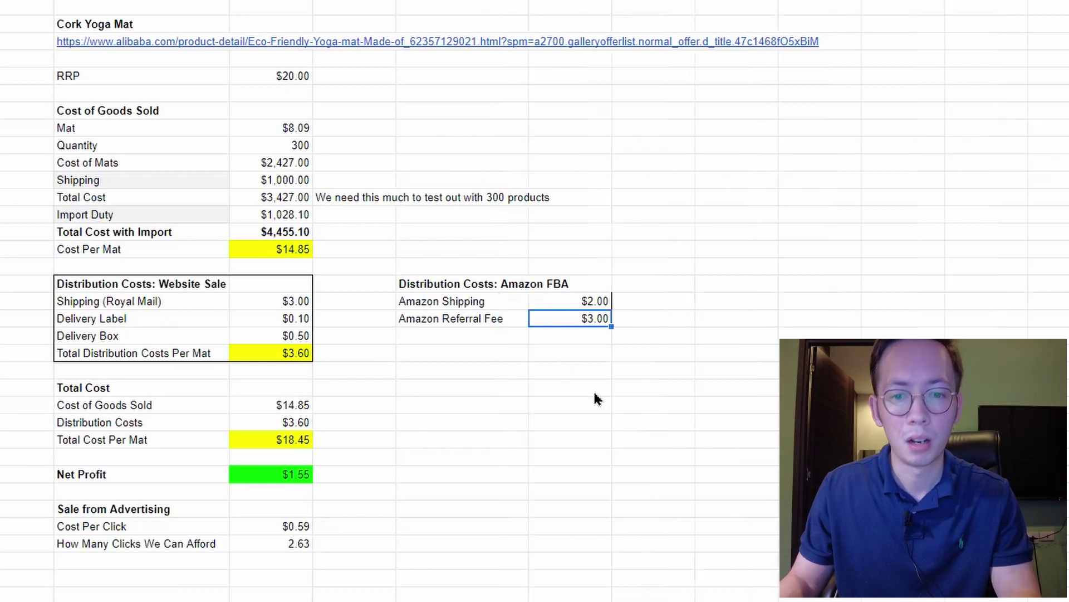
# - Label E20 as "Total Distribution Cost Per Mat" under the Amazon referral fee
pyautogui.click(683, 456)
pyautogui.click(513, 338)
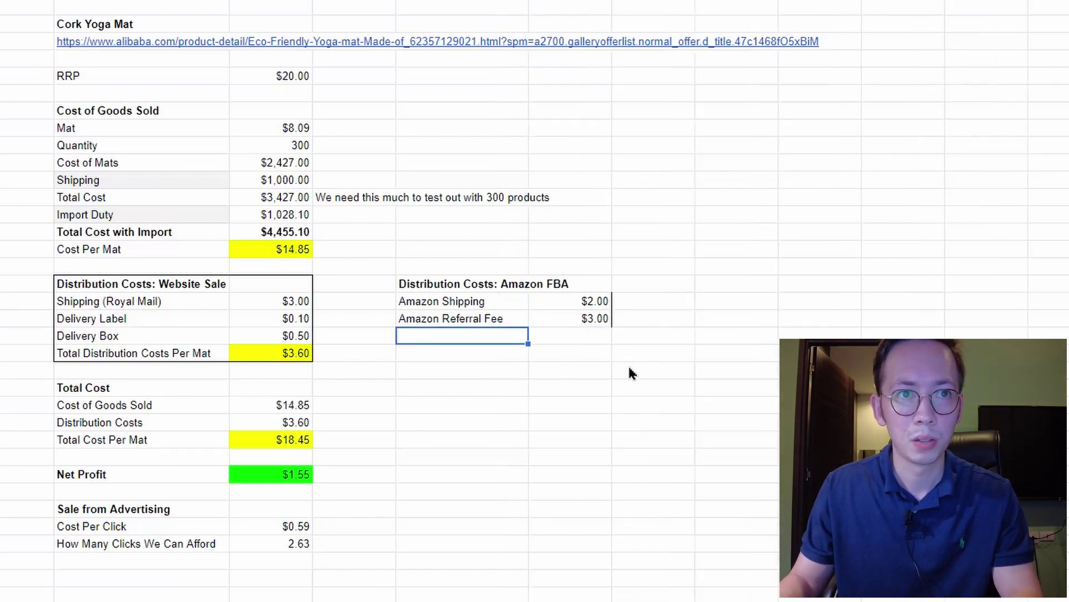
pyautogui.write('Total Distr')
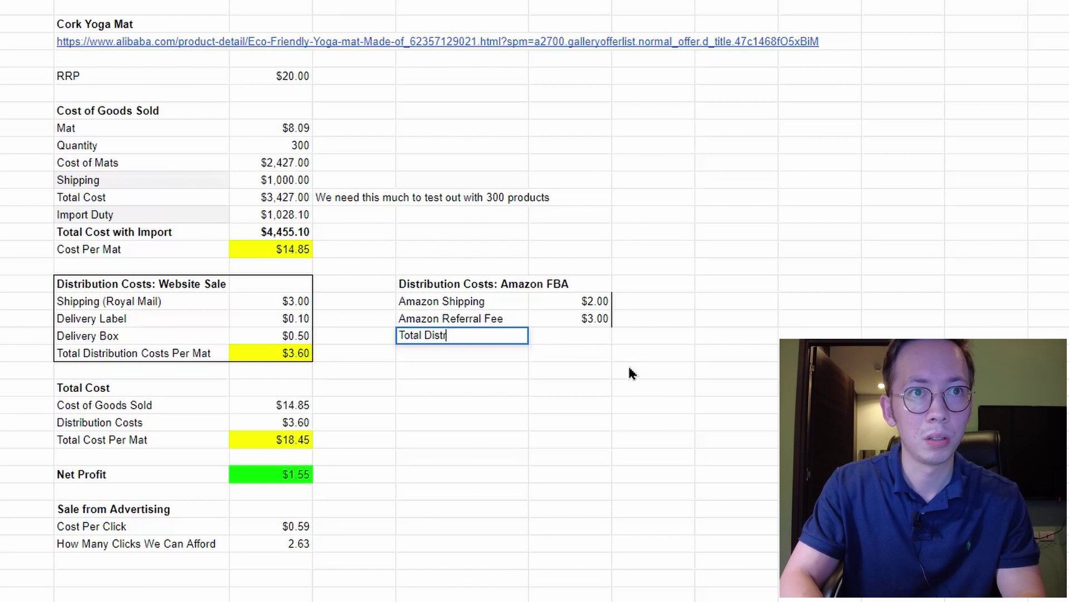
pyautogui.write('ibution Cost Per Mat')
pyautogui.press('Tab')
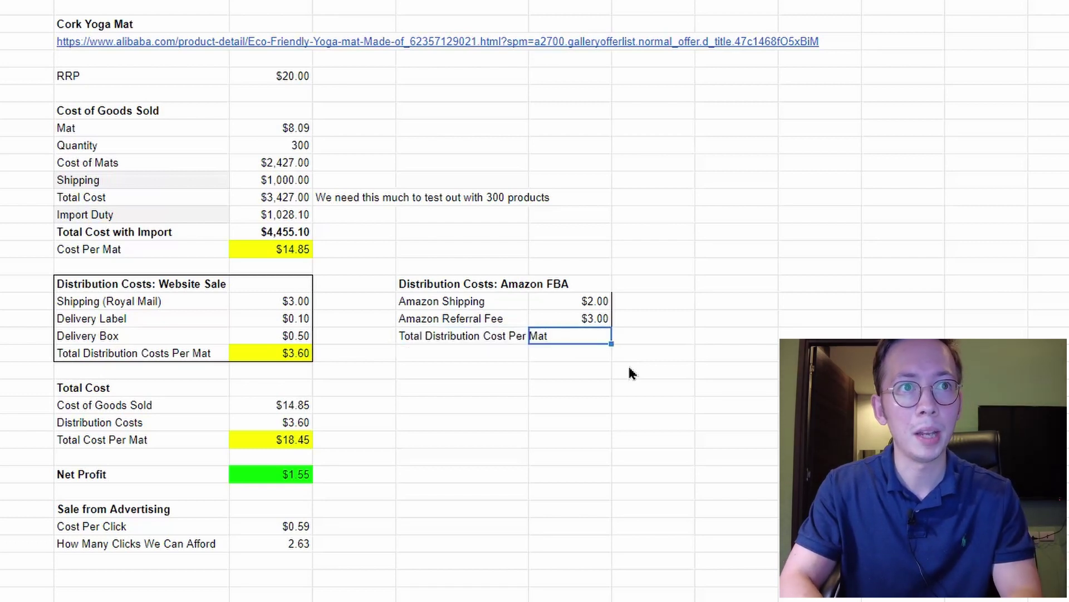
# - Calculate the Amazon total distribution cost in F20 by adding the shipping in F18 and the referral fee in F19
pyautogui.press('Up')
pyautogui.press('Up')
pyautogui.hotkey('shift', 'Down')
pyautogui.hotkey('ctrl', 'c')
pyautogui.press('Down')
pyautogui.press('Down')
pyautogui.write('=')
pyautogui.press('Up')
pyautogui.press('Up')
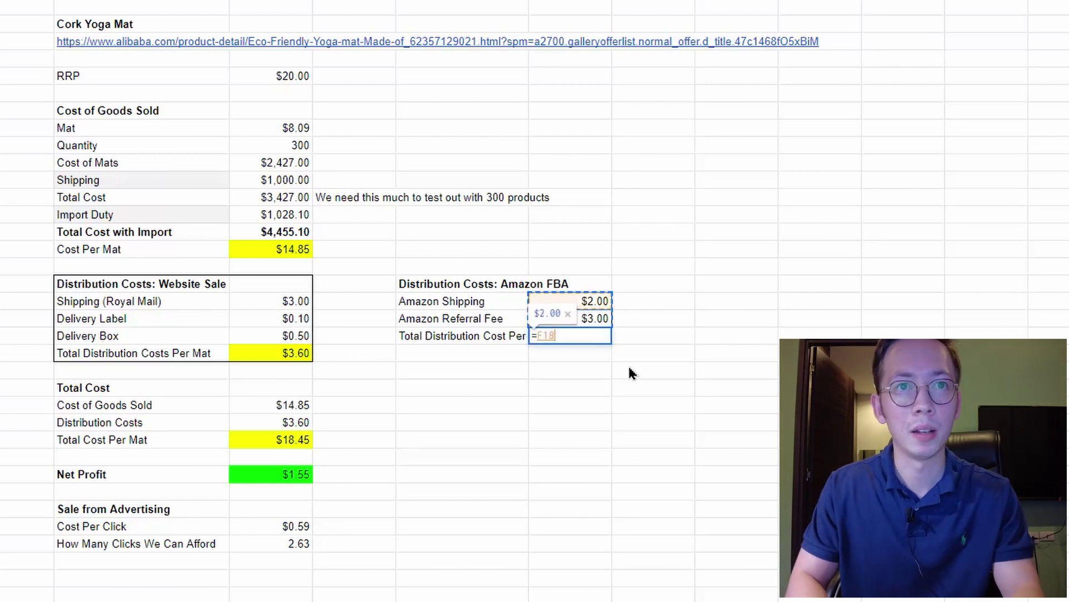
pyautogui.write('+')
pyautogui.press('Up')
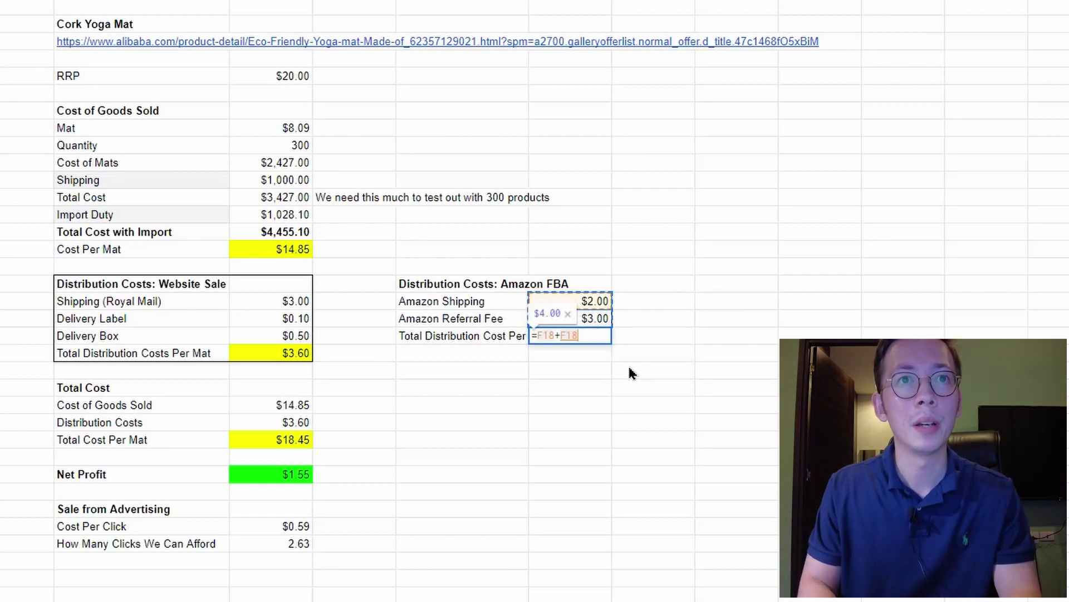
pyautogui.press('Return')
pyautogui.press('Up')
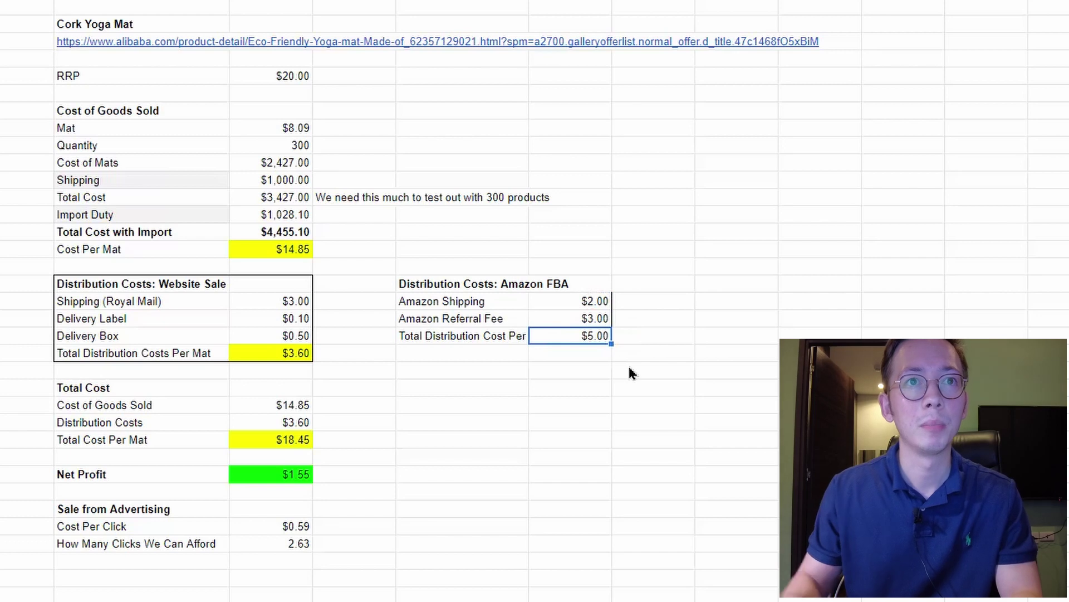
# - Outline the Amazon FBA distribution cost block E17:F20 with an outer border and fill its total in F20 yellow
pyautogui.moveTo(485, 284); pyautogui.dragTo(553, 343)
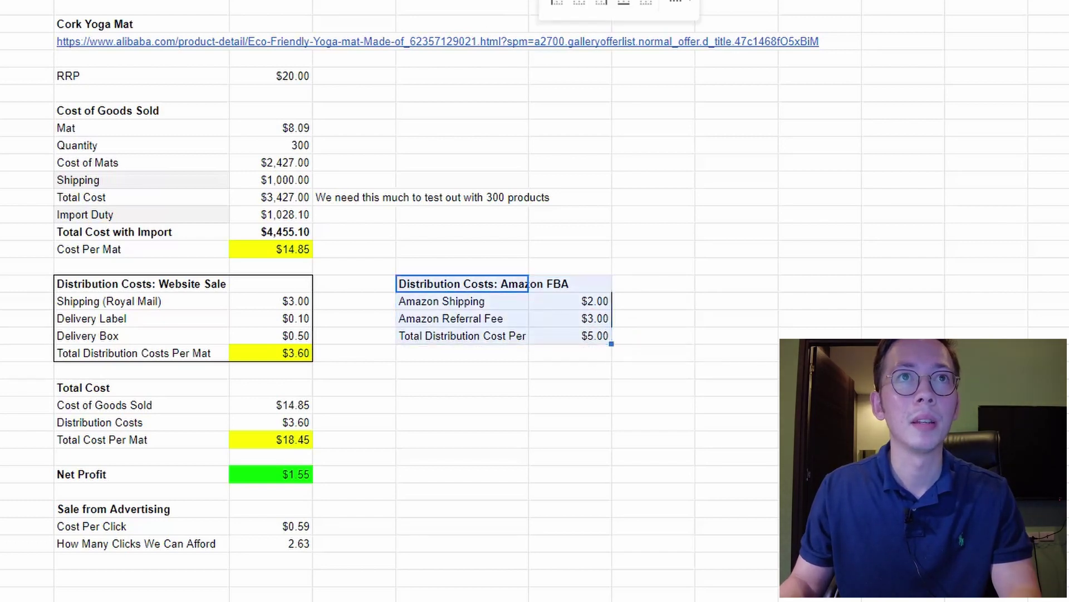
pyautogui.click(657, 426)
pyautogui.click(573, 334)
pyautogui.click(521, 0)
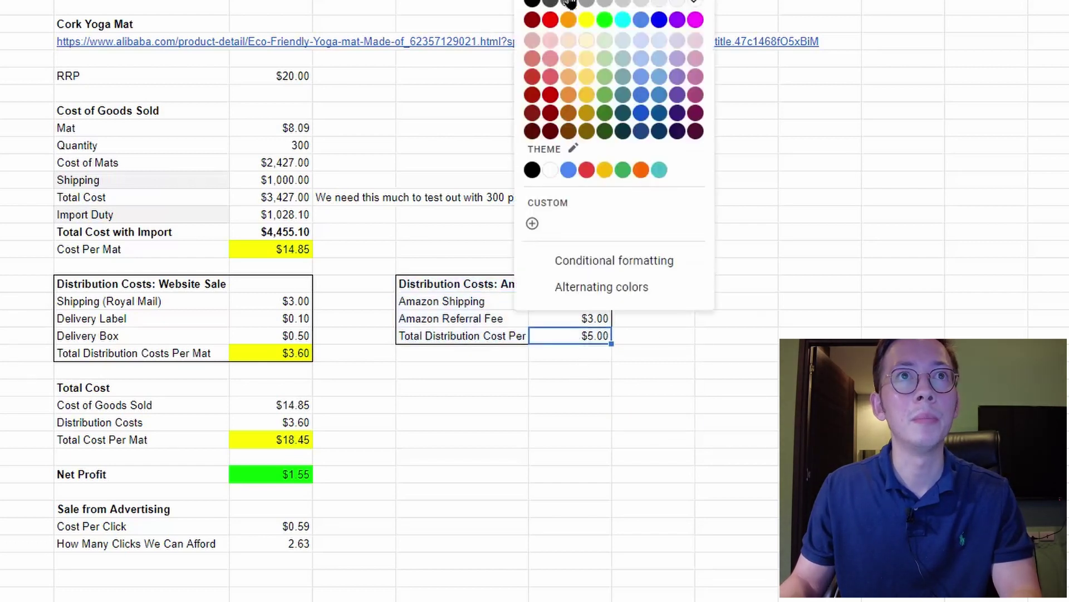
pyautogui.click(587, 19)
pyautogui.click(736, 404)
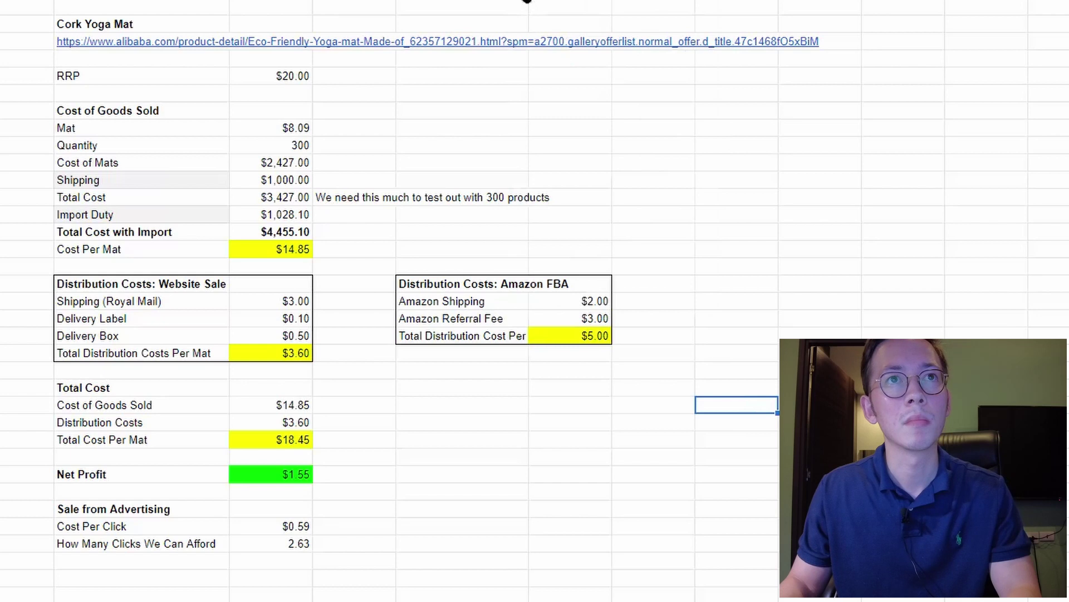
# - Widen column E so the full "Total Distribution Cost Per Mat" label fits
pyautogui.moveTo(529, 0); pyautogui.dragTo(566, 0)
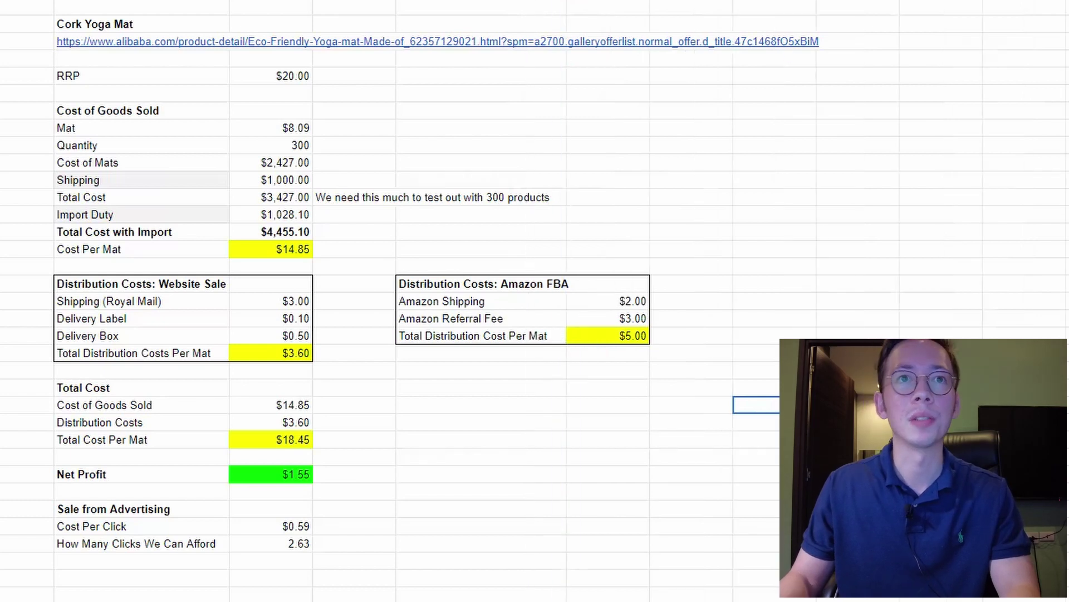
pyautogui.click(658, 374)
pyautogui.click(635, 334)
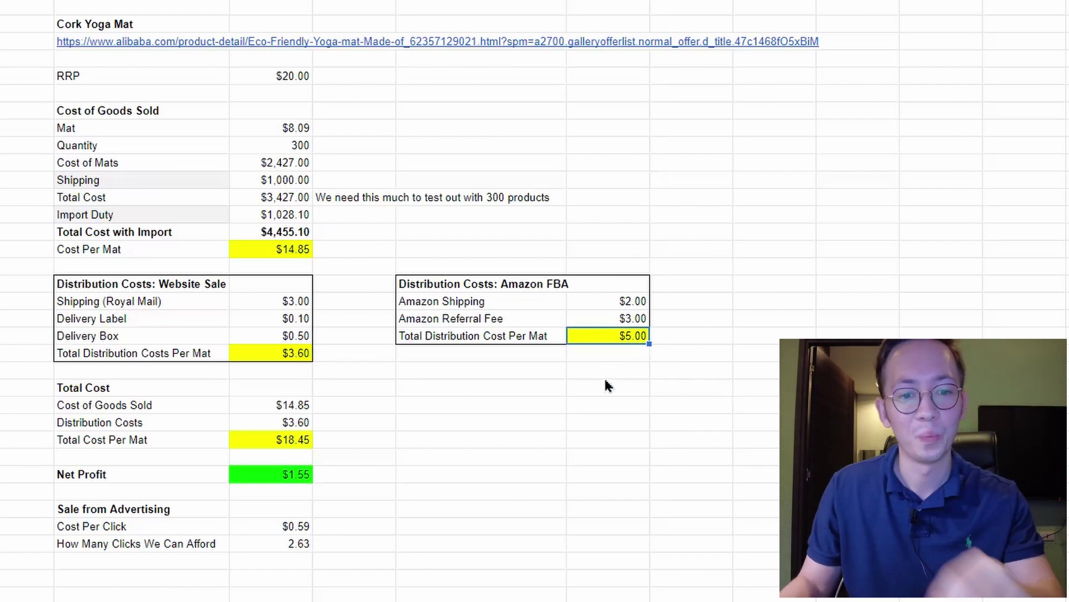
pyautogui.moveTo(474, 336); pyautogui.dragTo(617, 340)
# - Add a bold "Total Cost" heading in E23 below the Amazon distribution costs
pyautogui.click(496, 390)
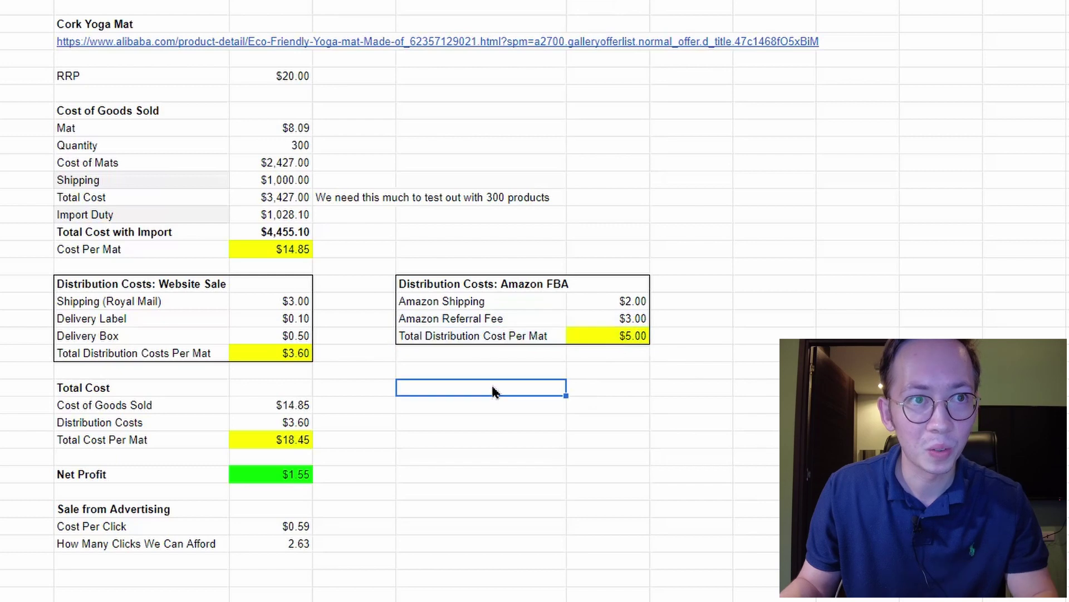
pyautogui.write('Total Cost')
pyautogui.press('Return')
pyautogui.press('Up')
pyautogui.hotkey('ctrl', 'b')
pyautogui.press('Right')
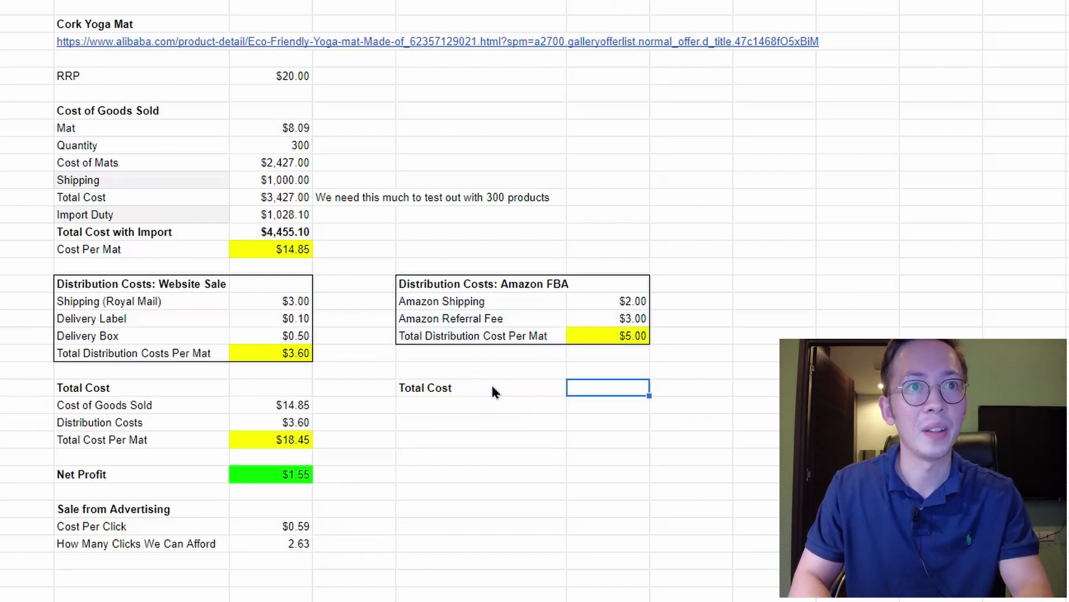
# - Copy the website section's cost of goods sold, distribution costs and total cost per mat labels into E24:E26
pyautogui.press('Left')
pyautogui.press('Down')
pyautogui.write('Cost of')
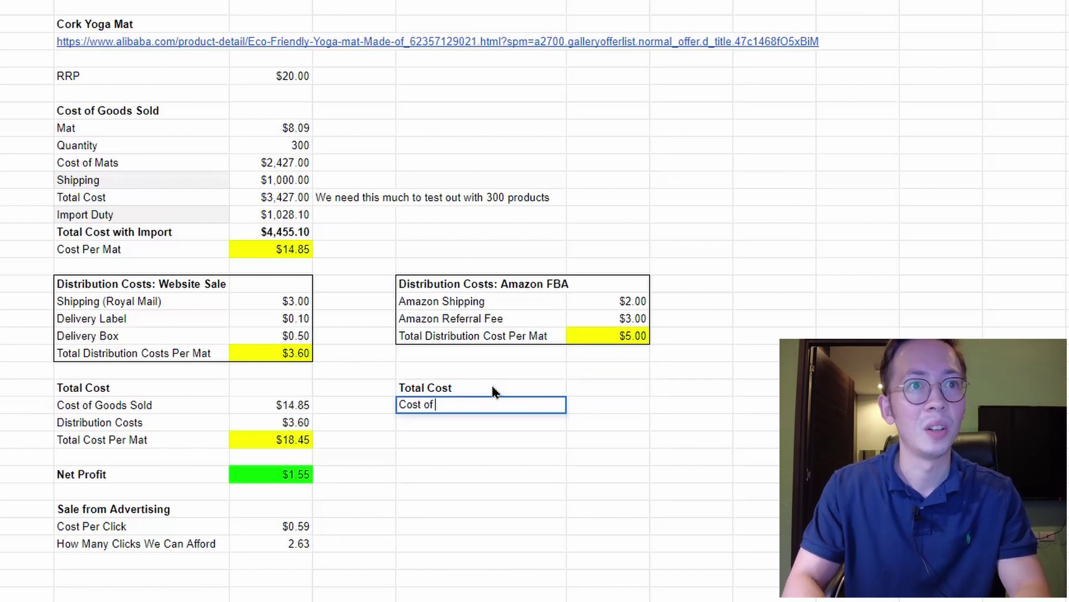
pyautogui.press('Left')
pyautogui.press('Left')
pyautogui.press('Left')
pyautogui.hotkey('shift', 'Down')
pyautogui.hotkey('shift', 'Down')
pyautogui.hotkey('ctrl', 'c')
pyautogui.press('Right')
pyautogui.press('Right')
pyautogui.press('Right')
pyautogui.hotkey('ctrl', 'v')
pyautogui.press('Right')
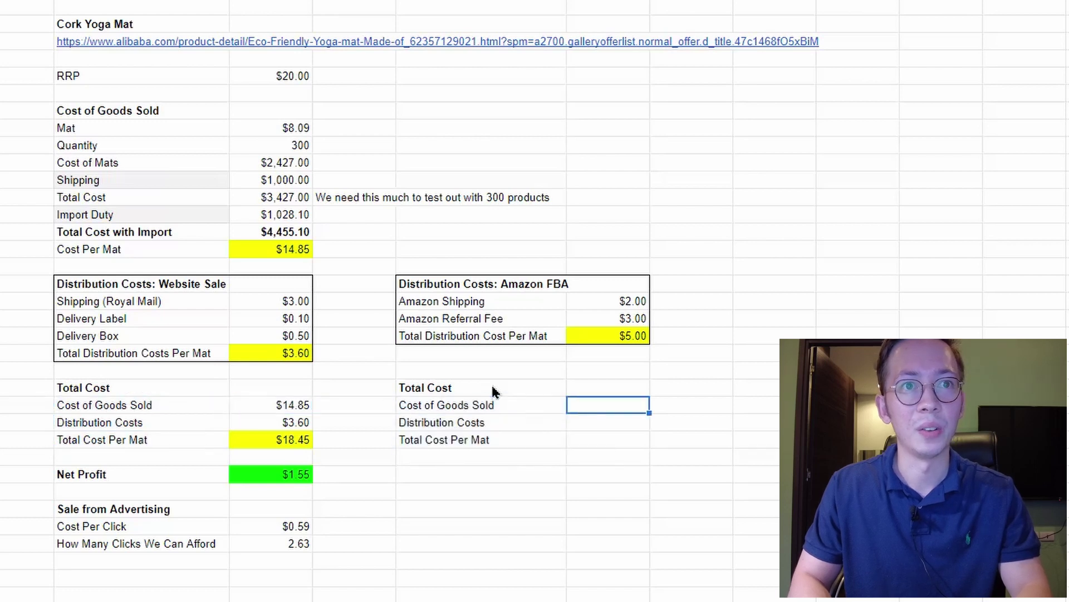
# - Link the Amazon cost of goods sold in F24 to the cost per mat in C15
pyautogui.write('=')
pyautogui.press('Up')
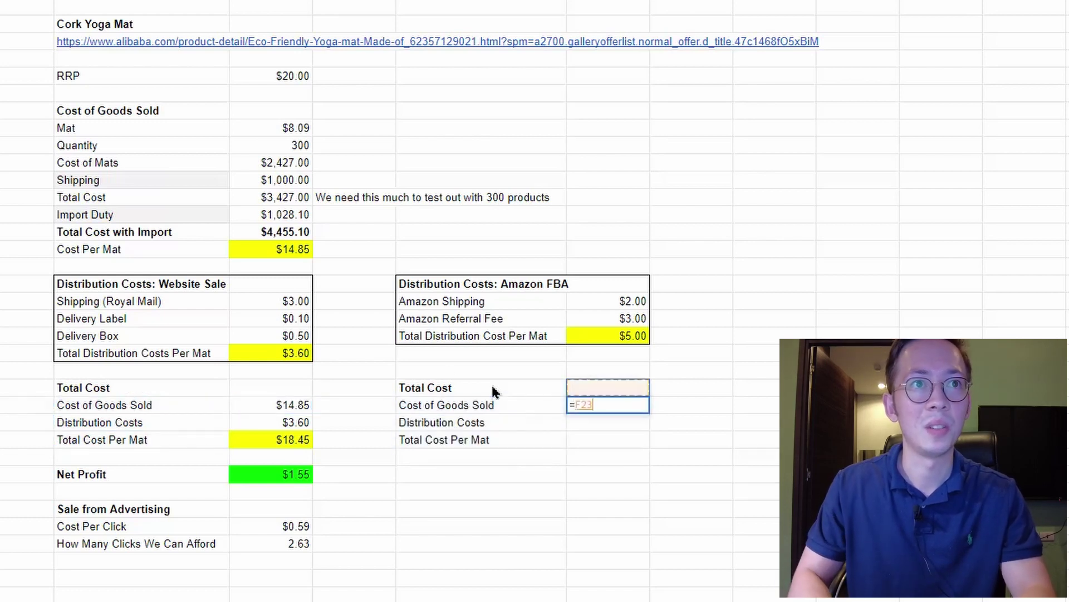
pyautogui.click(287, 247)
pyautogui.press('Return')
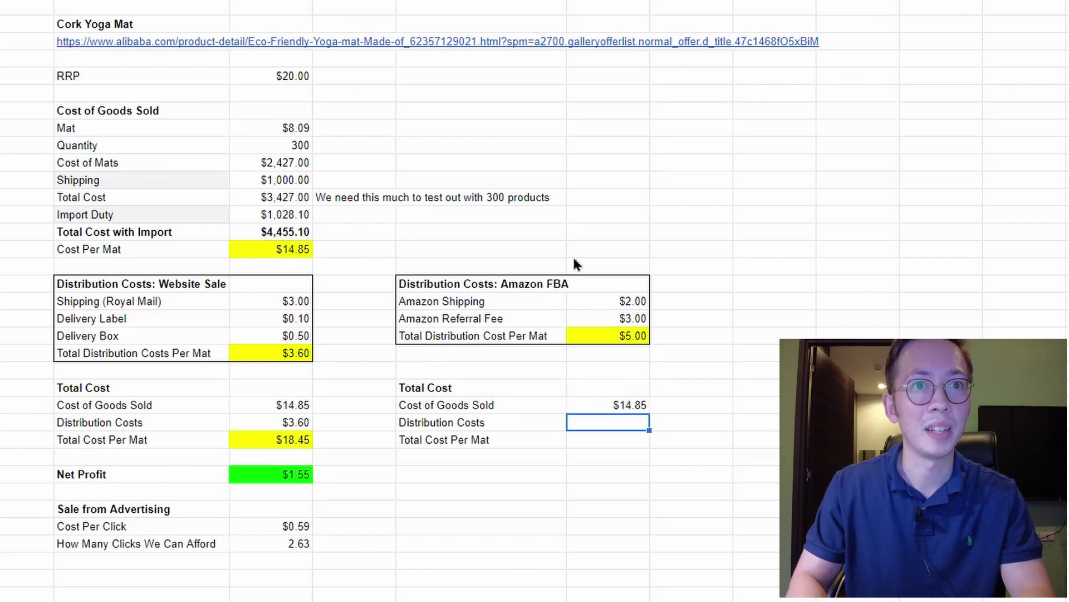
# - Link the Amazon distribution costs in F25 to the total in F20 and dismiss the autofill suggestion
pyautogui.write('=')
pyautogui.press('Up')
pyautogui.press('Up')
pyautogui.press('Up')
pyautogui.press('Up')
pyautogui.press('Up')
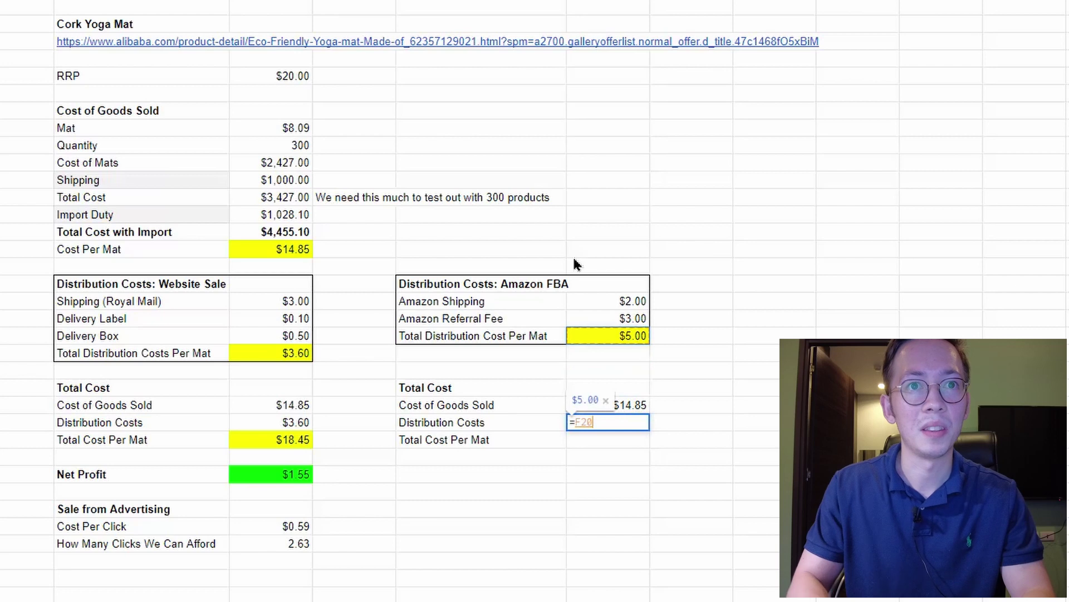
pyautogui.press('Return')
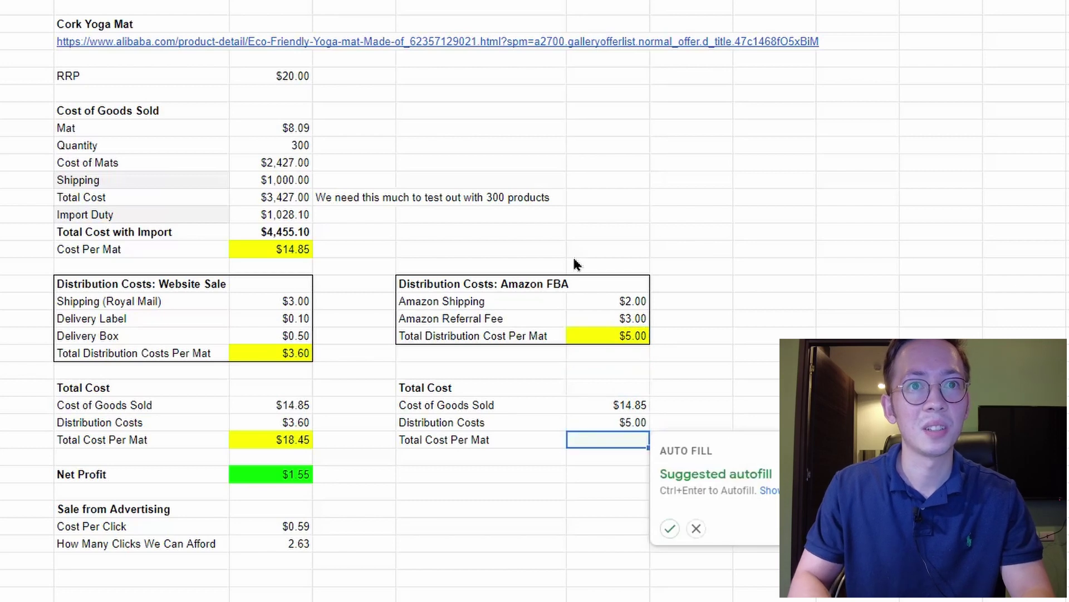
pyautogui.click(696, 528)
# - Calculate the Amazon total cost per mat in F26 with the formula =F24+F25
pyautogui.write('=')
pyautogui.press('Up')
pyautogui.press('Up')
pyautogui.write('+')
pyautogui.press('Up')
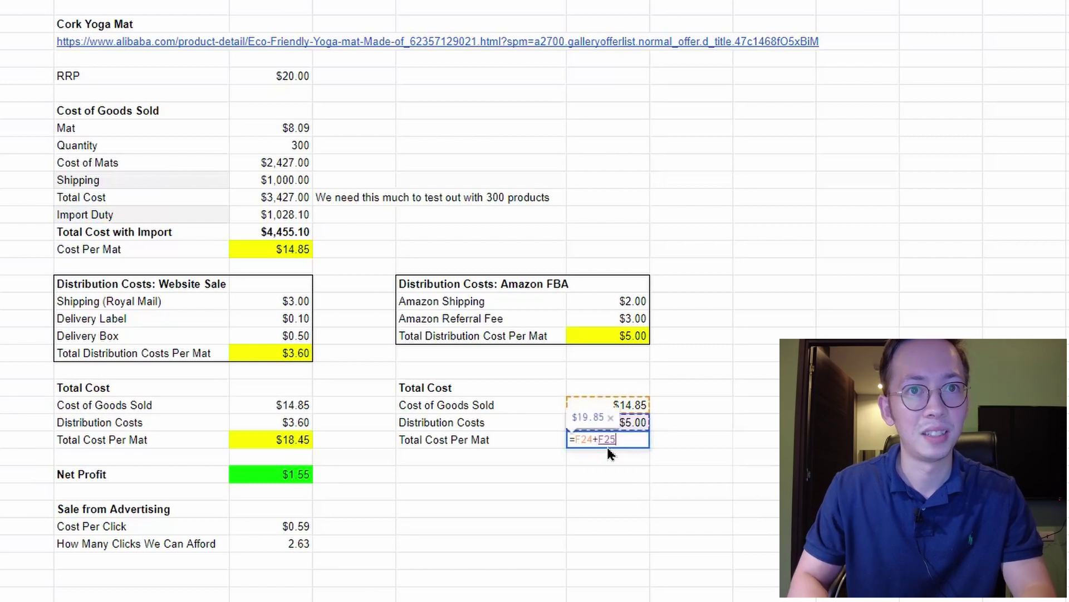
pyautogui.press('Return')
# - Fill the Amazon total cost per mat cell F26 yellow
pyautogui.press('Left')
pyautogui.press('Up')
pyautogui.press('Right')
pyautogui.press('Left')
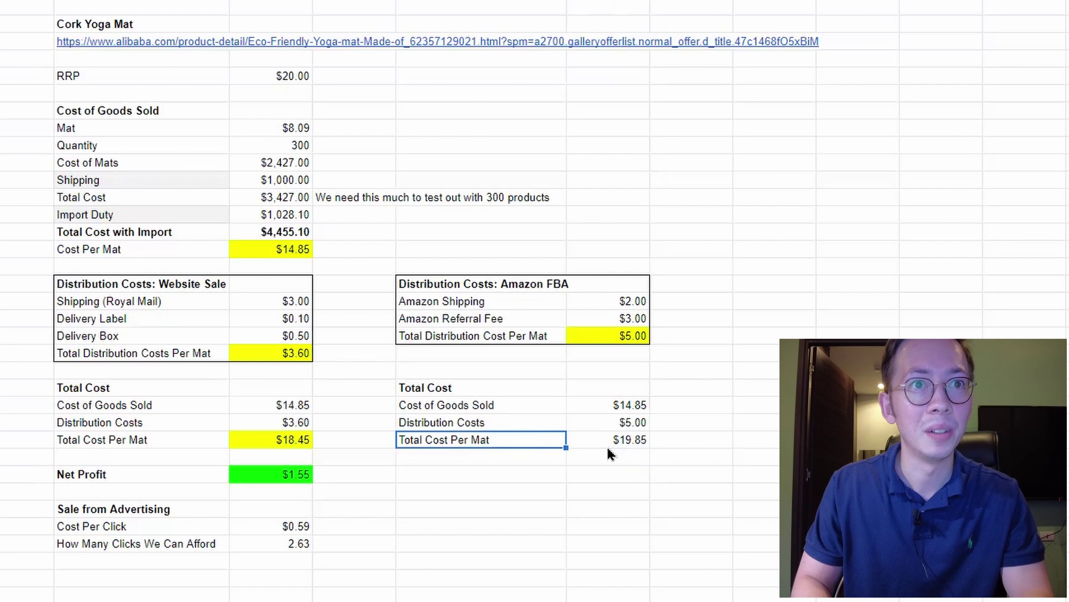
pyautogui.click(625, 440)
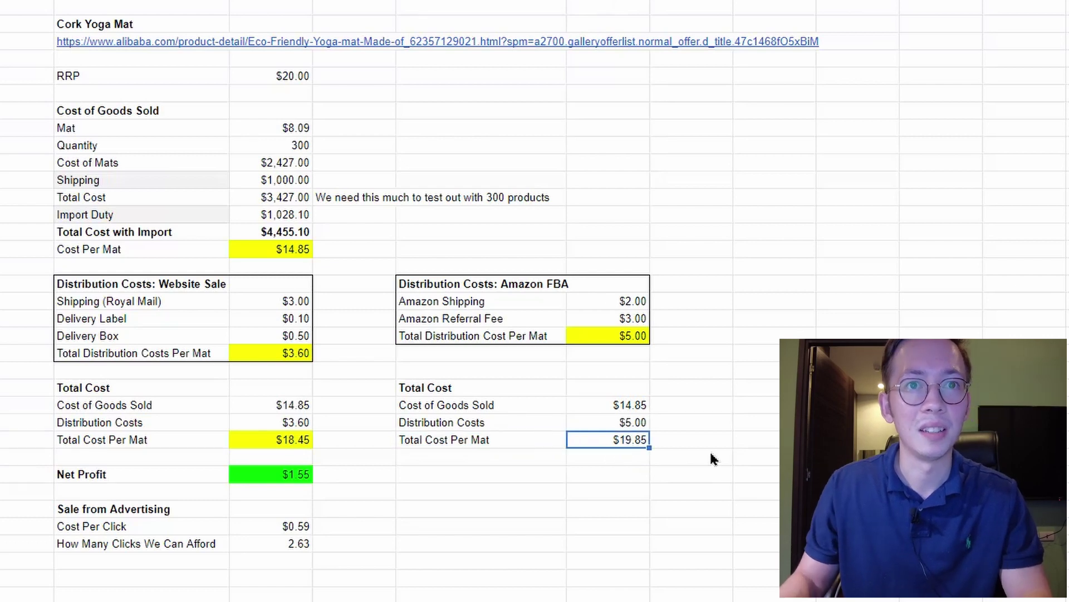
pyautogui.click(532, 1)
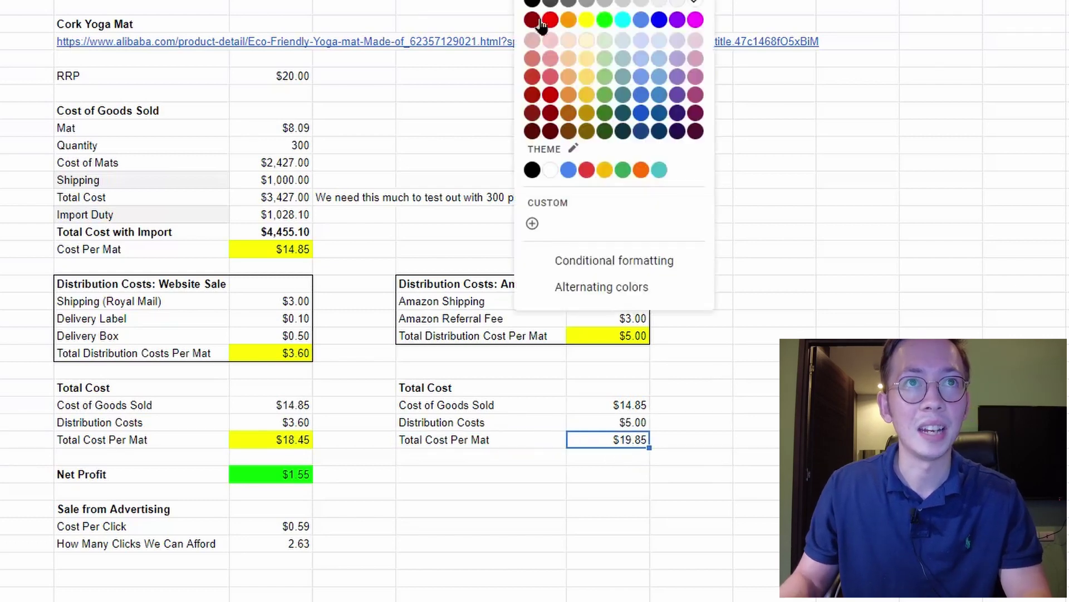
pyautogui.click(586, 21)
# - Clear the borders of the Amazon block and put one outer border around the whole range E17:F32
pyautogui.click(454, 285)
pyautogui.moveTo(479, 323); pyautogui.dragTo(638, 398)
pyautogui.click(552, 1)
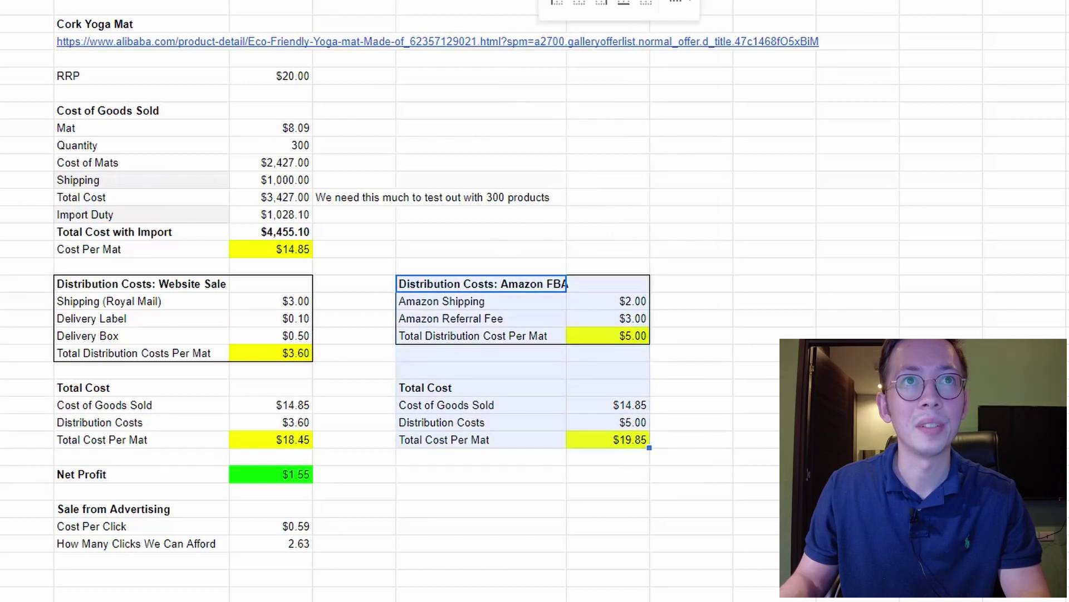
pyautogui.click(643, 6)
pyautogui.click(607, 422)
pyautogui.moveTo(454, 283); pyautogui.dragTo(609, 546)
pyautogui.click(550, 1)
pyautogui.click(646, 3)
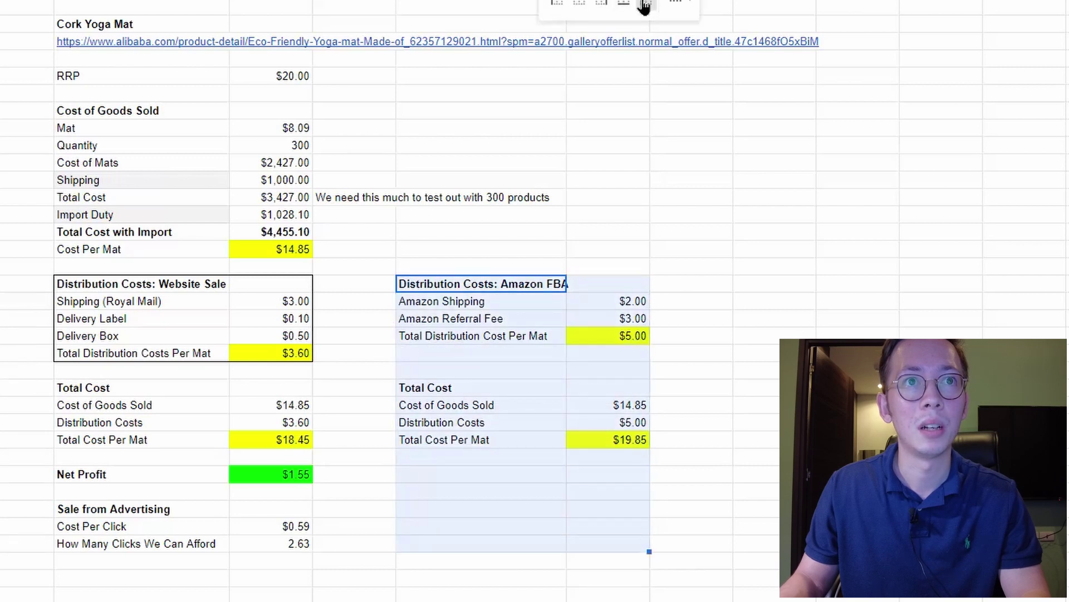
pyautogui.hotkey('alt', 'shift', '7')
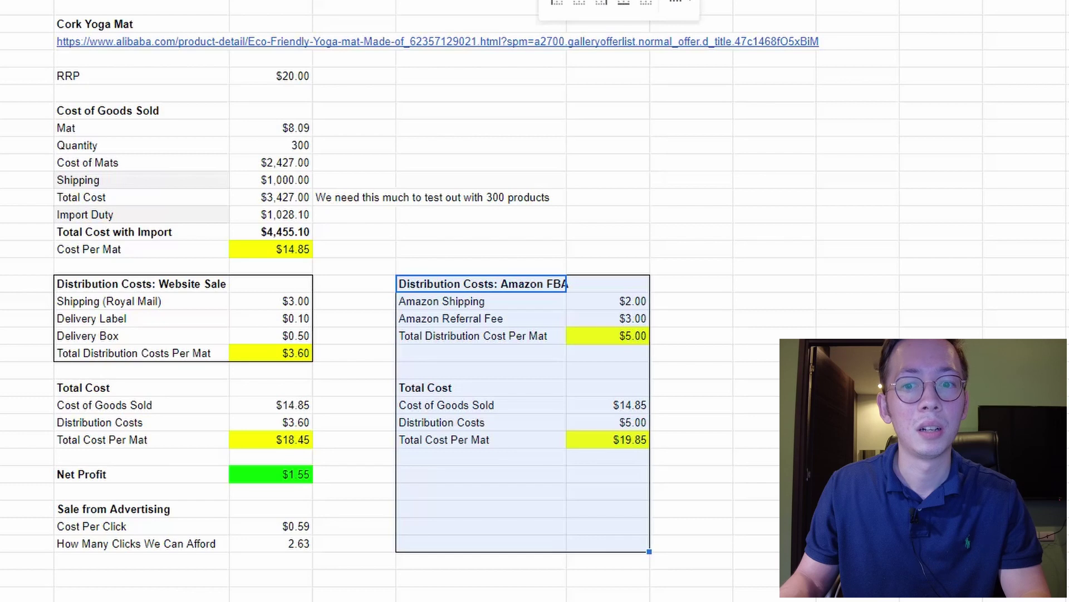
# - Replace the website block's border with one outer border spanning distribution costs through advertising clicks, B17:C32
pyautogui.click(299, 390)
pyautogui.click(103, 289)
pyautogui.moveTo(100, 288); pyautogui.dragTo(260, 542)
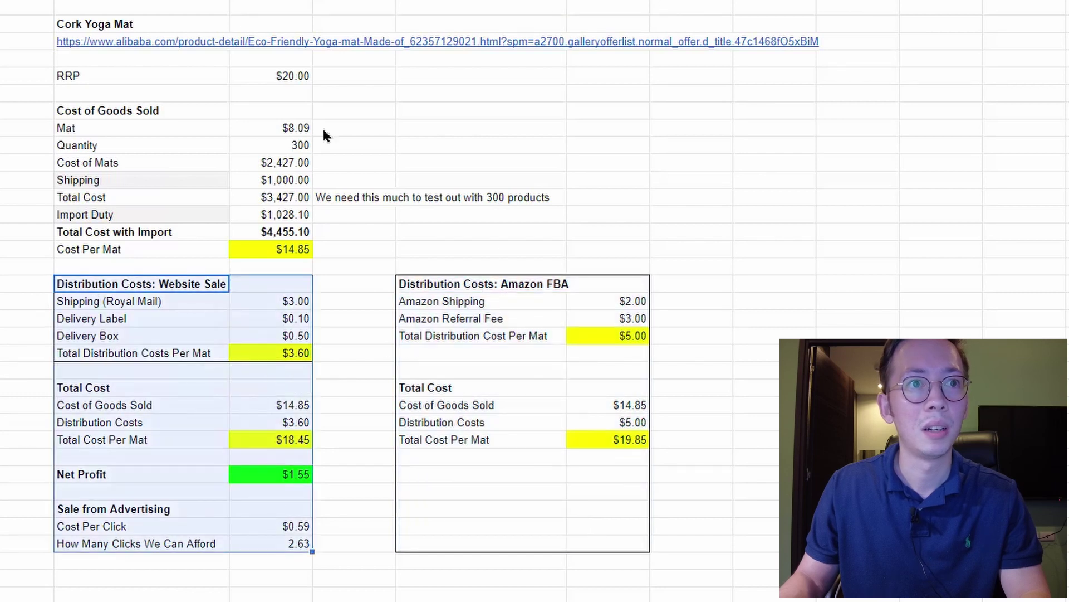
pyautogui.click(548, 0)
pyautogui.click(648, 4)
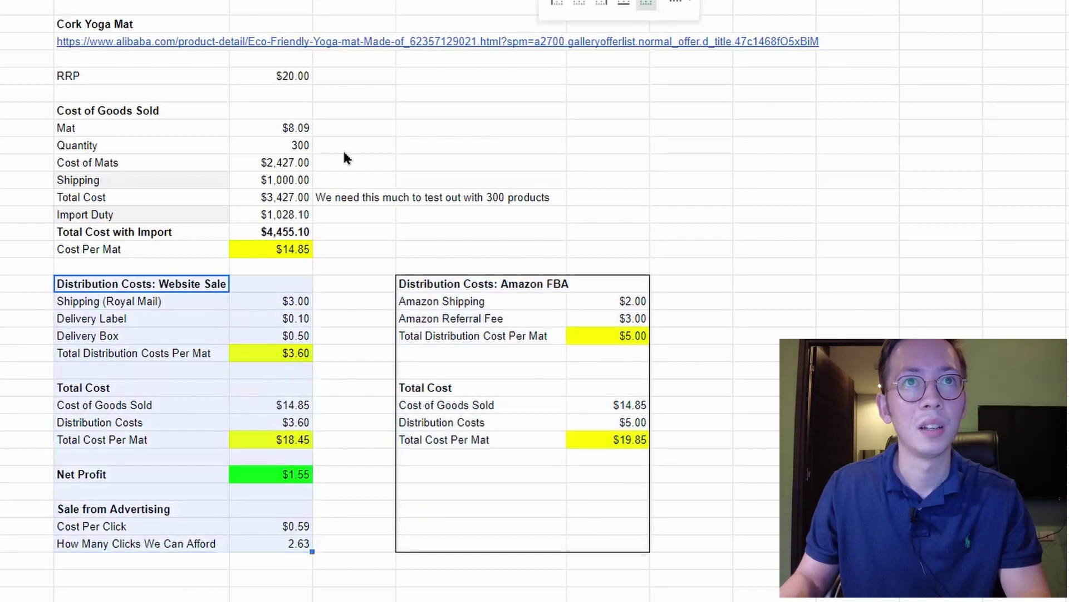
pyautogui.moveTo(169, 287); pyautogui.dragTo(305, 544)
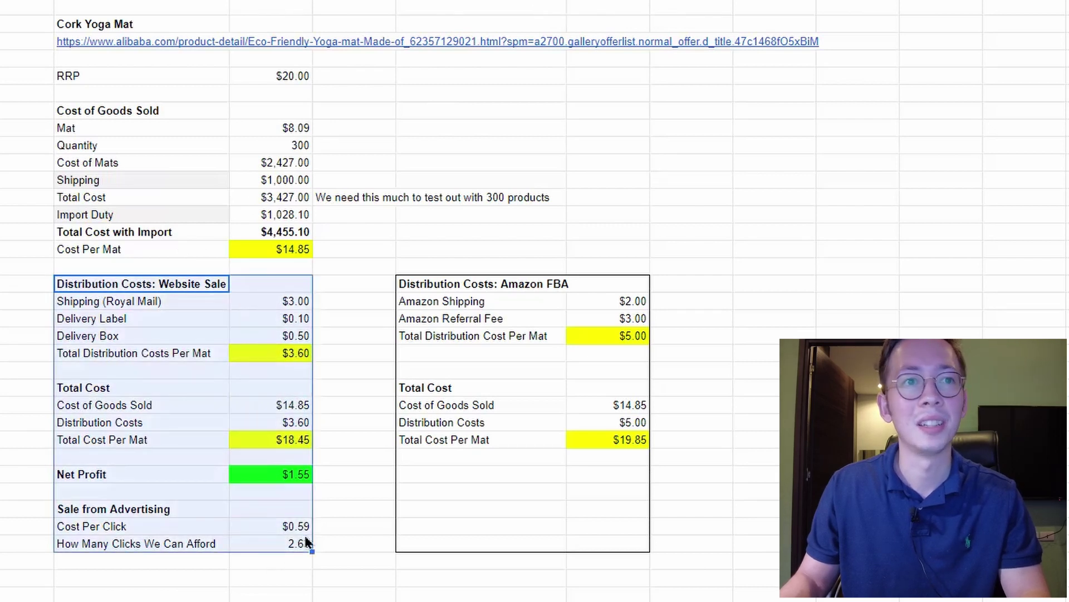
pyautogui.click(549, 0)
pyautogui.click(646, 0)
pyautogui.click(739, 303)
# - Add a bold "Net Profit" label in E28 under the Amazon total cost
pyautogui.click(631, 456)
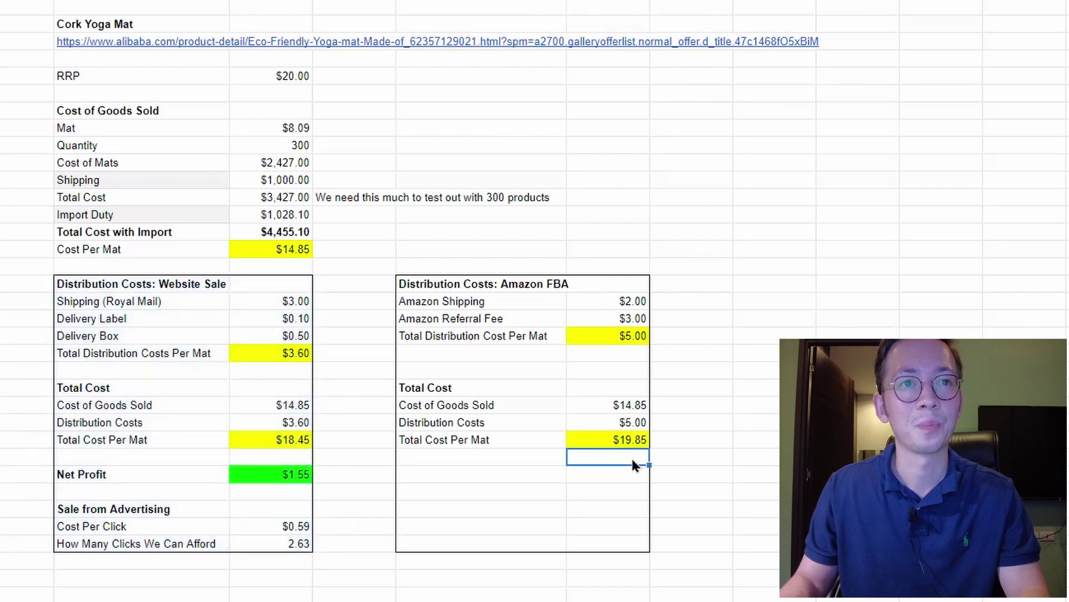
pyautogui.click(489, 475)
pyautogui.write('Net Profit')
pyautogui.press('Tab')
pyautogui.press('Left')
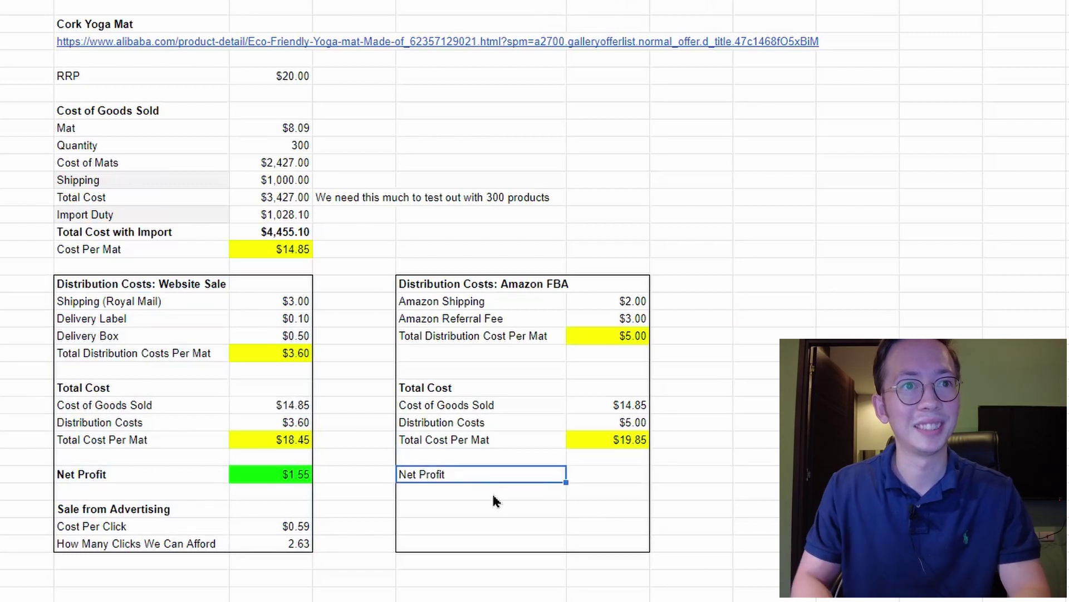
pyautogui.hotkey('ctrl', 'b')
pyautogui.press('Tab')
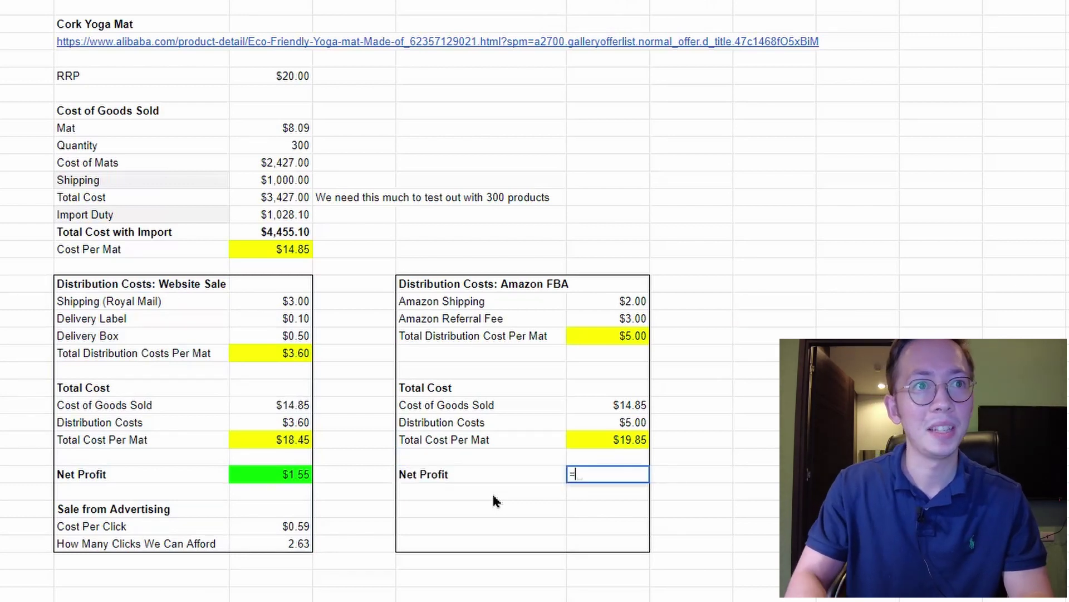
# - Calculate the Amazon net profit in F28 by subtracting the total cost per mat from the RRP, =C5-F26
pyautogui.click(266, 78)
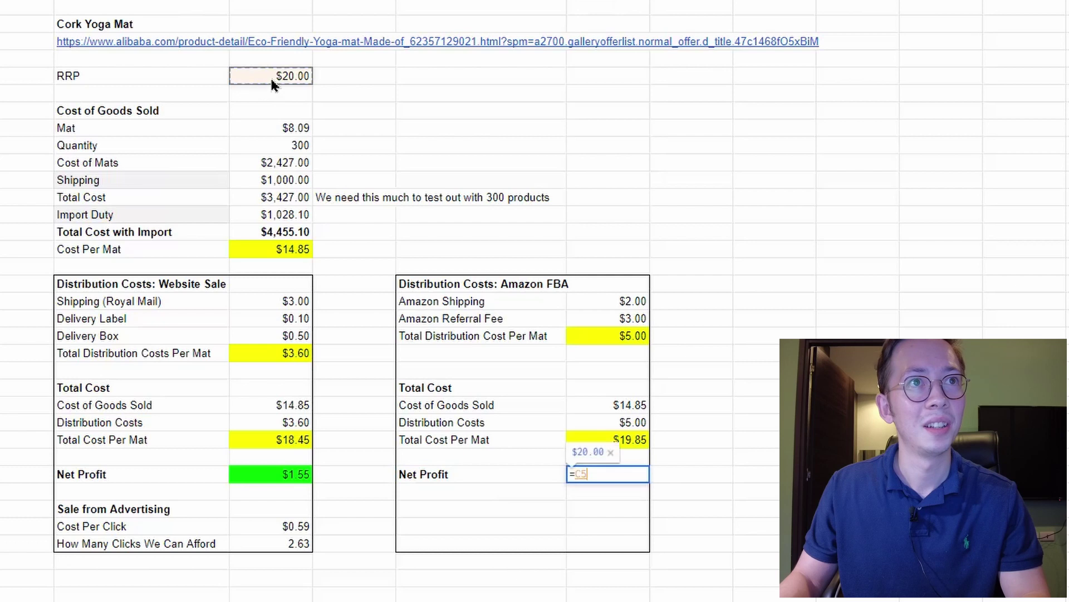
pyautogui.write('-')
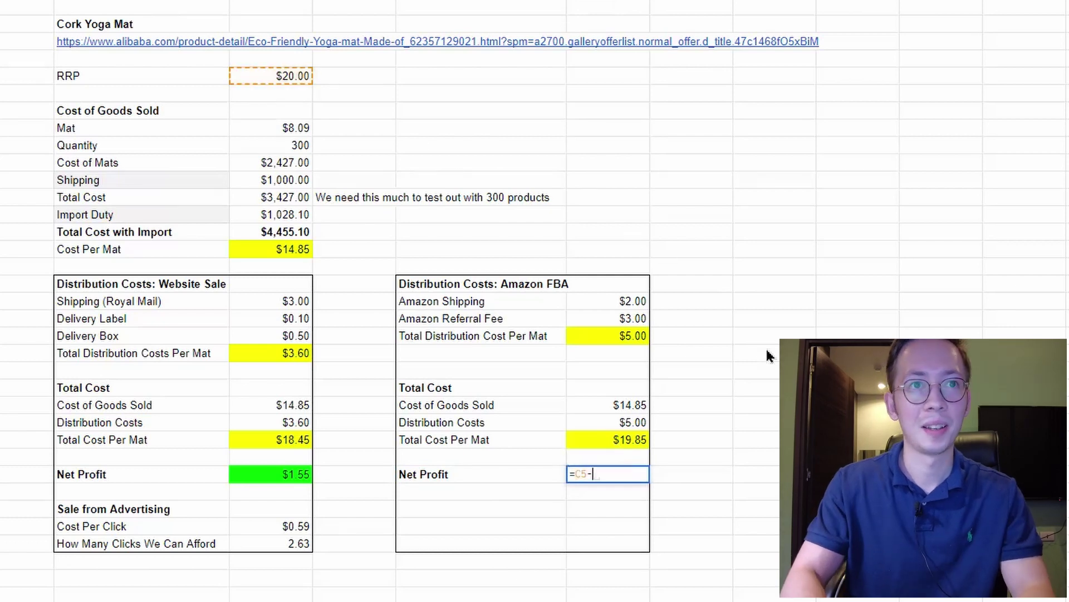
pyautogui.press('Up')
pyautogui.press('Up')
pyautogui.press('Up')
pyautogui.press('Up')
pyautogui.press('Up')
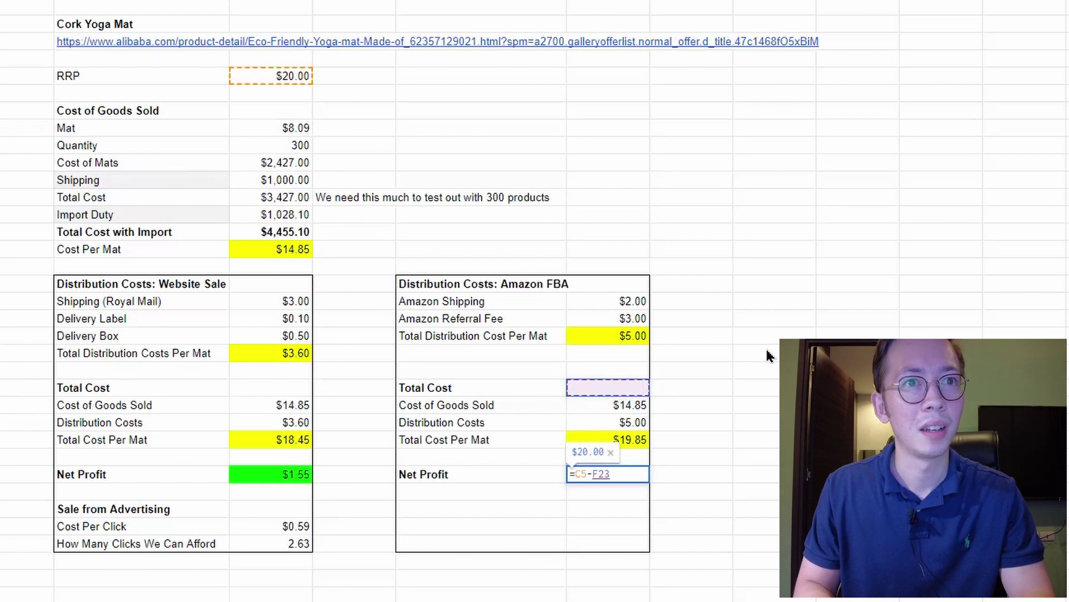
pyautogui.press('Up')
pyautogui.press('Up')
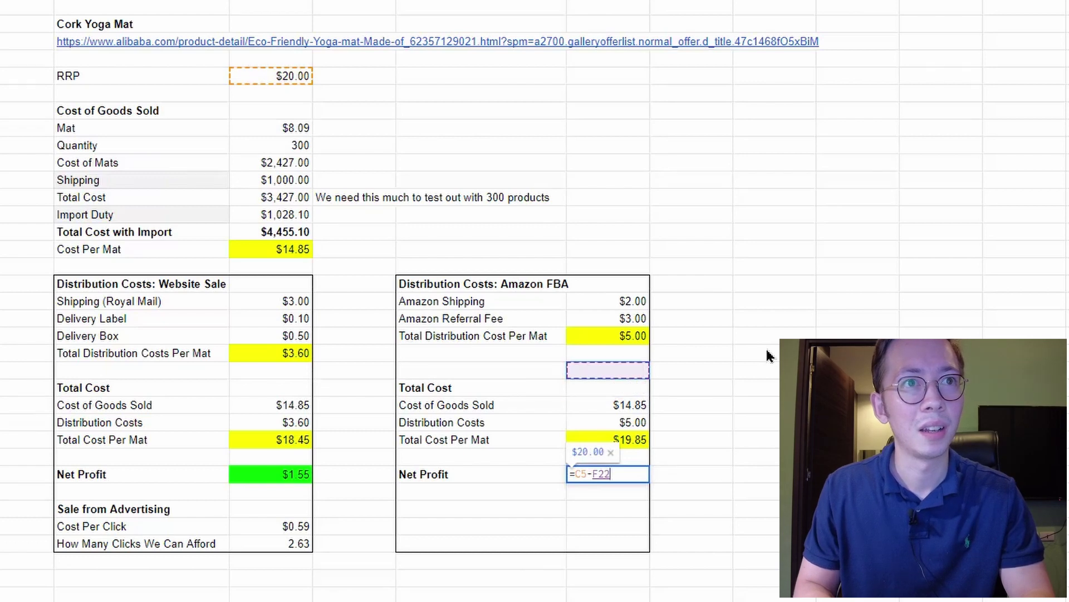
pyautogui.press('Down')
pyautogui.press('Down')
pyautogui.press('Down')
pyautogui.press('Down')
pyautogui.press('Down')
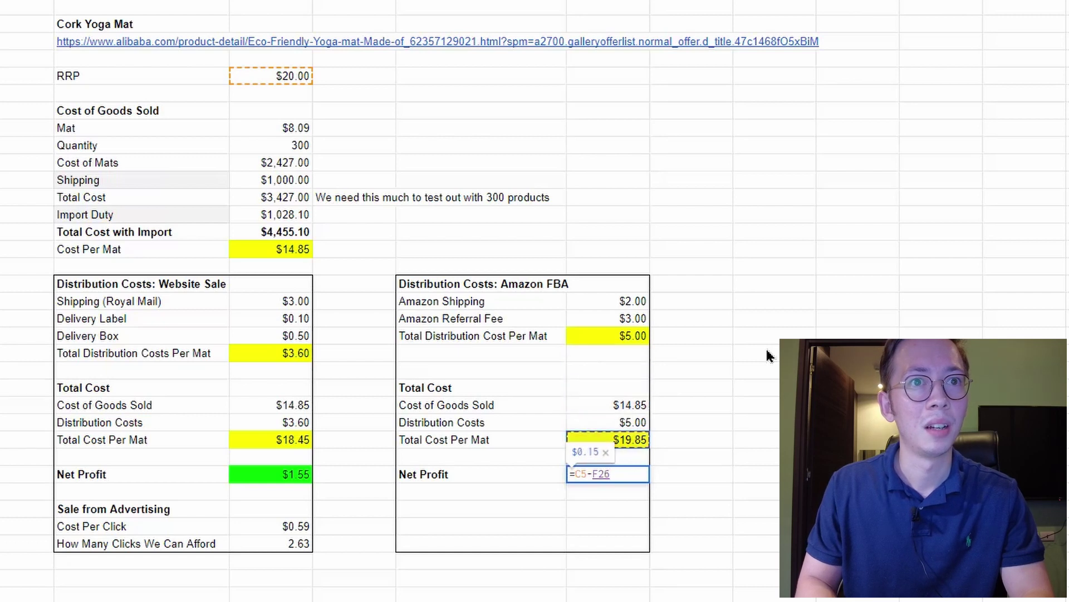
pyautogui.press('Up')
pyautogui.press('Up')
pyautogui.press('Left')
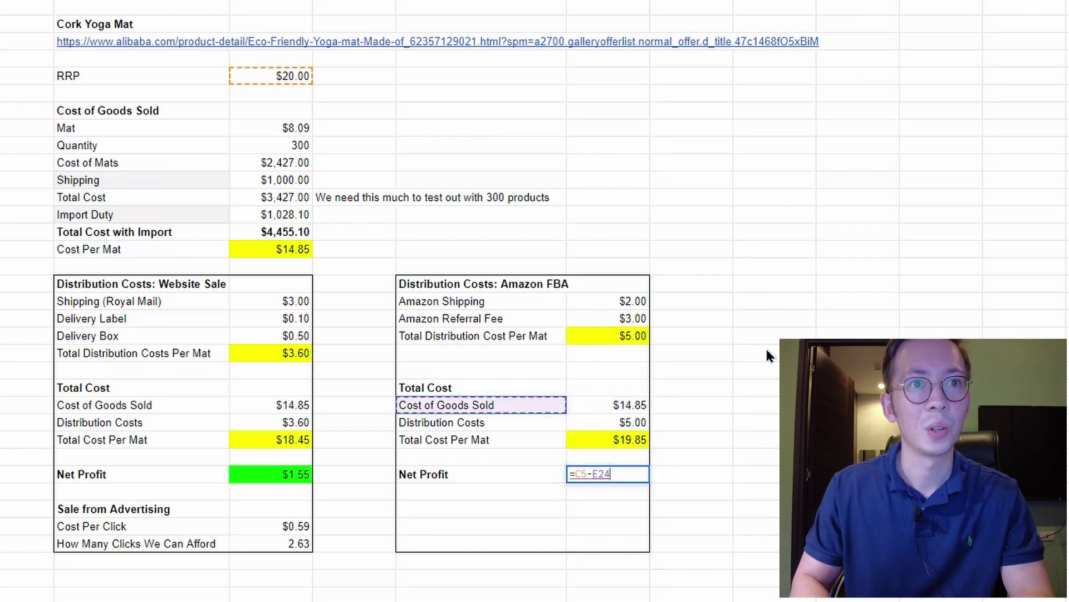
pyautogui.press('Down')
pyautogui.press('Right')
pyautogui.press('Down')
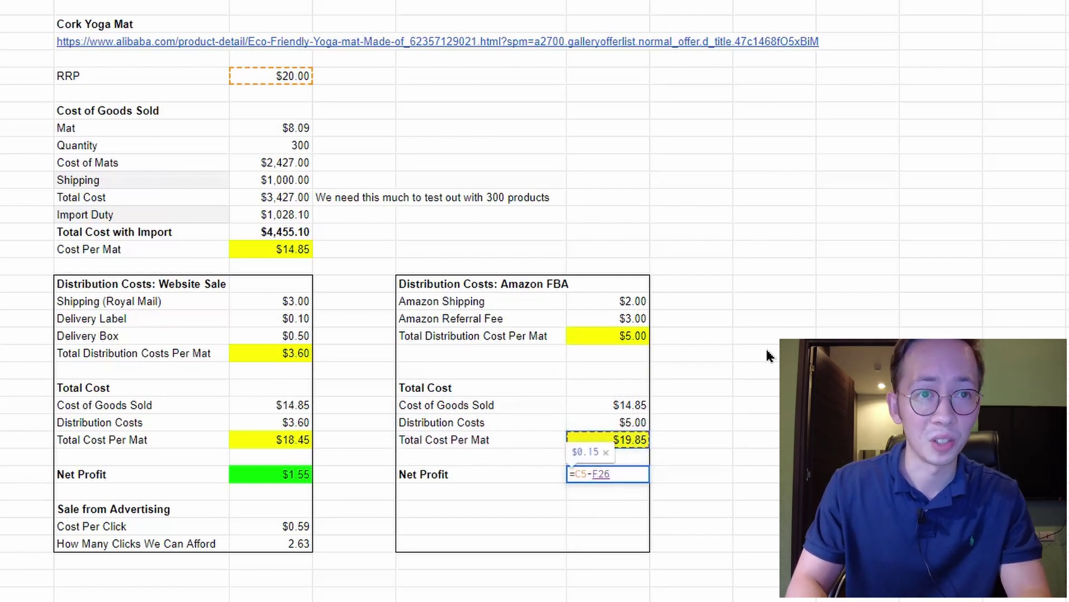
pyautogui.press('Return')
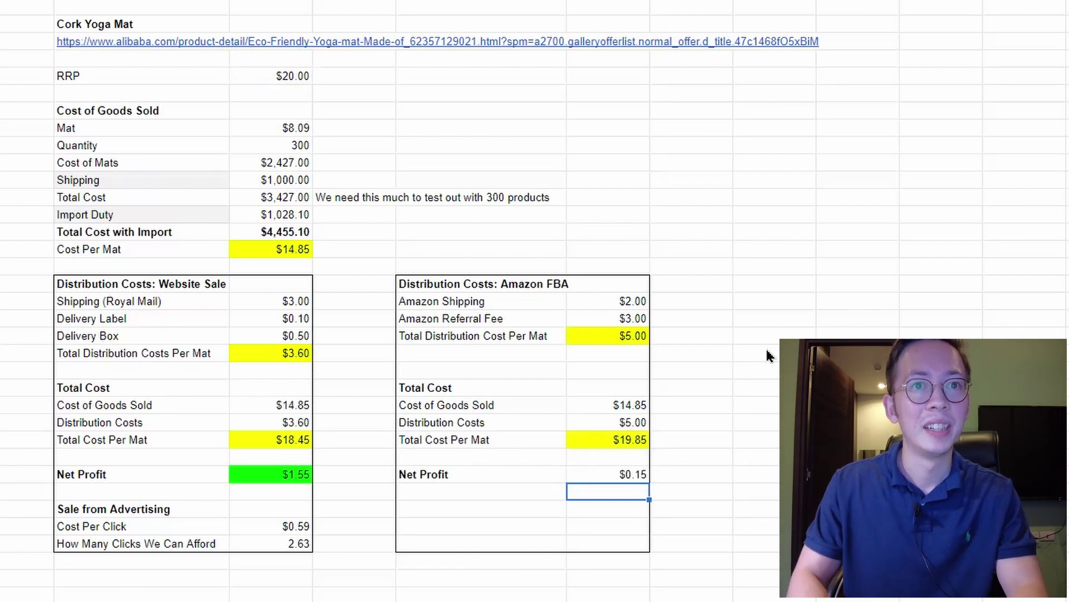
pyautogui.press('Up')
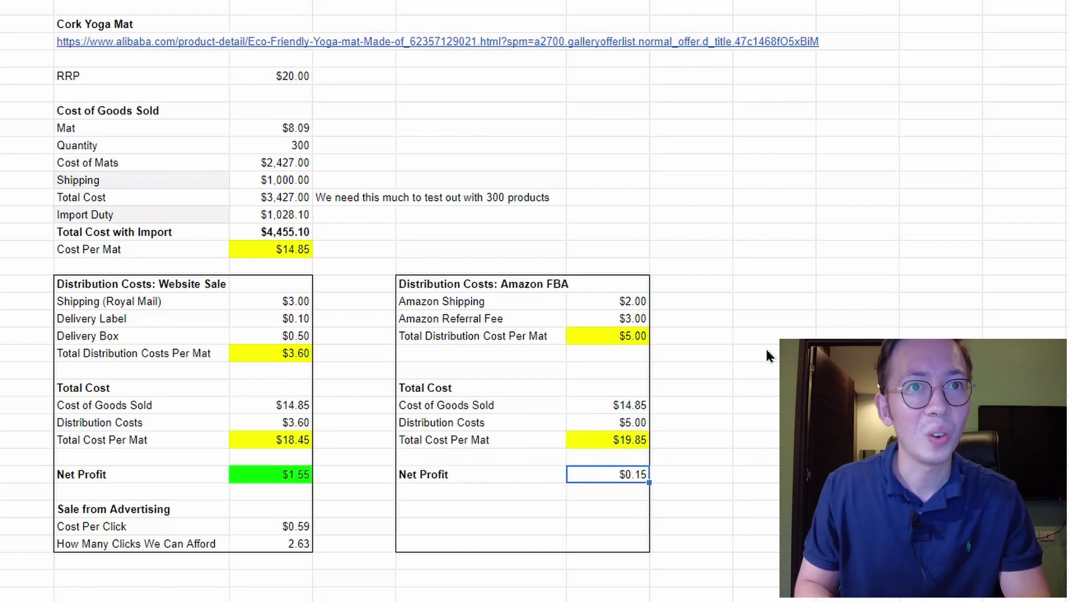
pyautogui.press('Left')
pyautogui.press('Right')
pyautogui.press('Left')
pyautogui.press('Right')
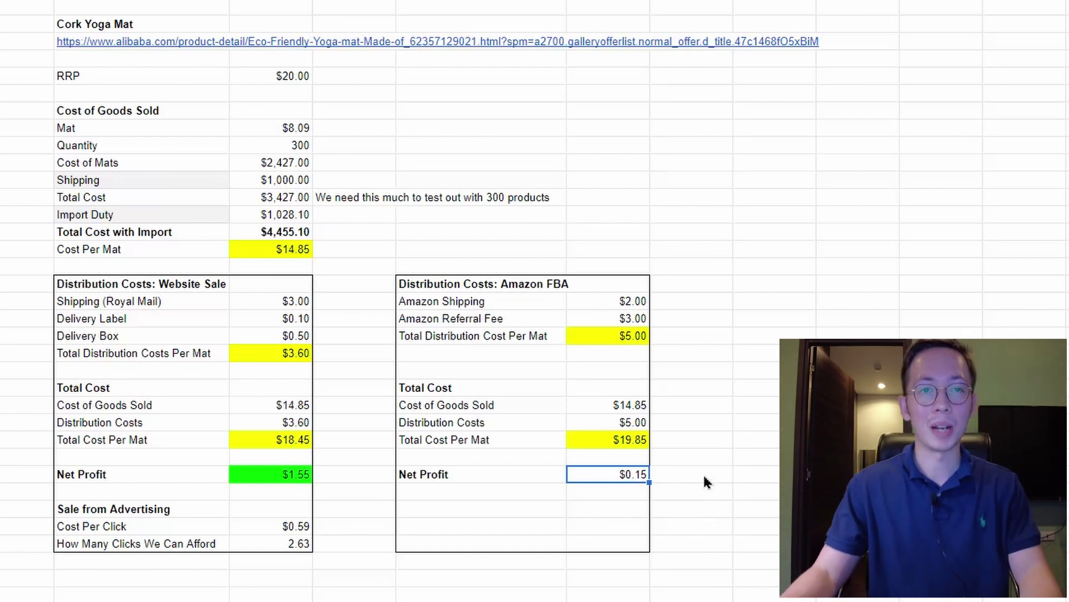
# - Set the RRP in C5 to 35
pyautogui.click(294, 76)
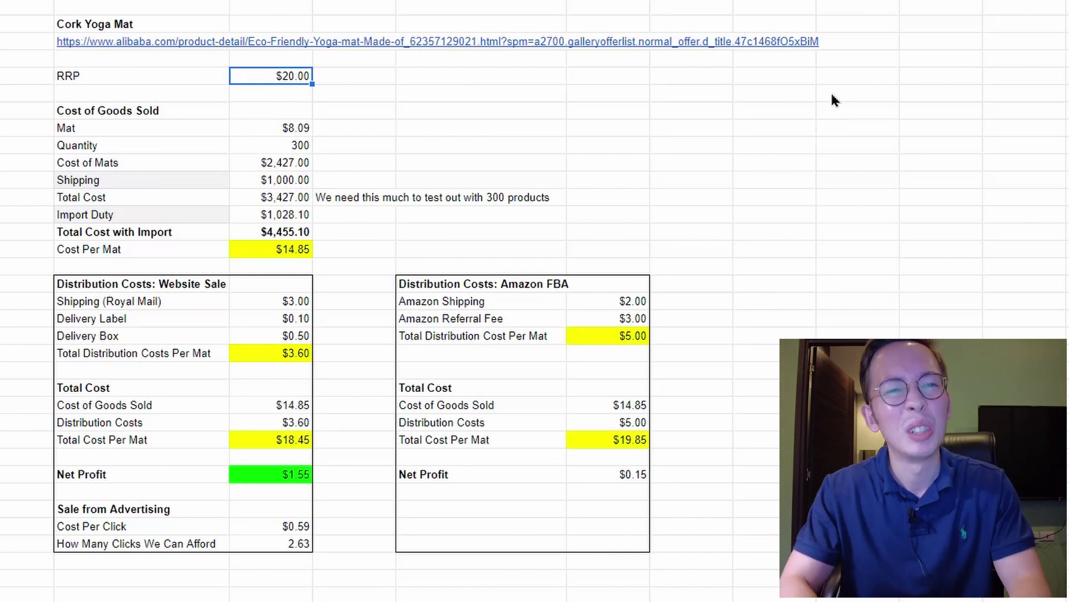
pyautogui.write('35')
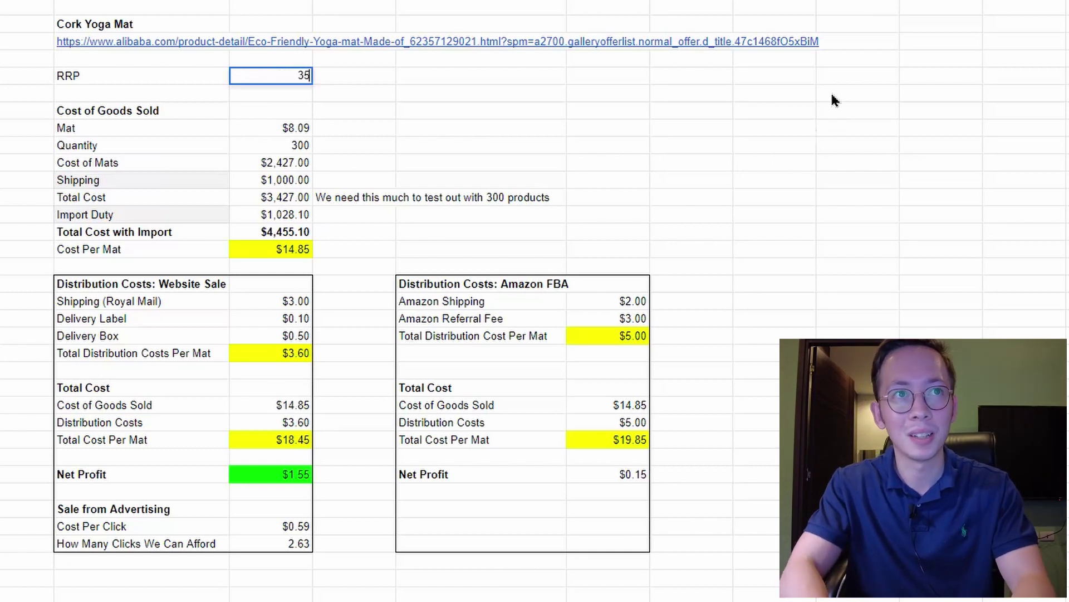
pyautogui.press('Return')
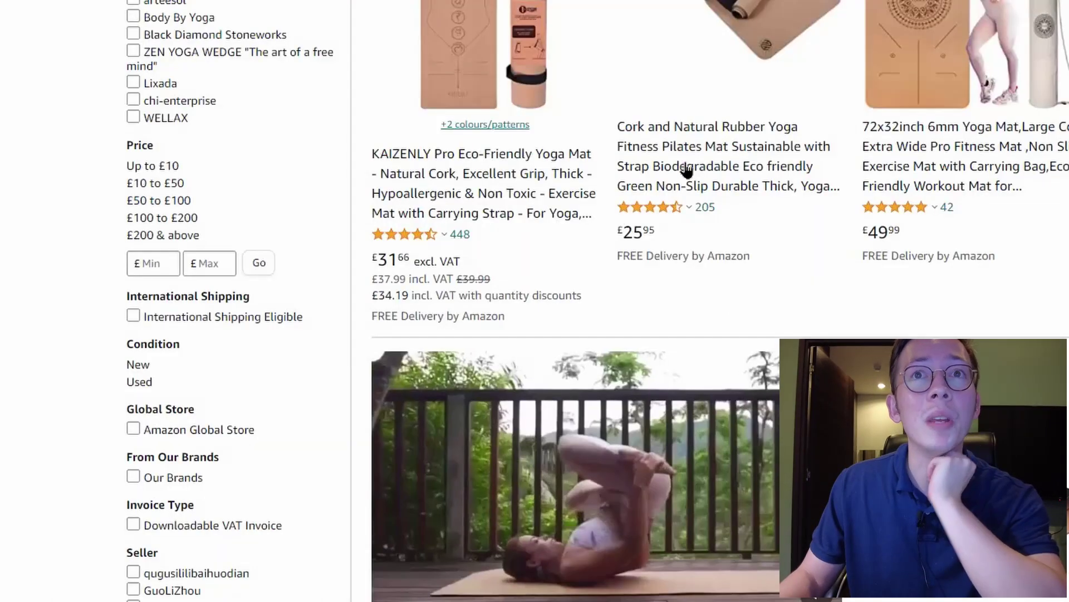
# - Check competing cork yoga mat prices on Amazon, and set the RRP in the spreadsheet to 35.99
pyautogui.scroll(5, 859, 281)
pyautogui.scroll(-10, 859, 281)
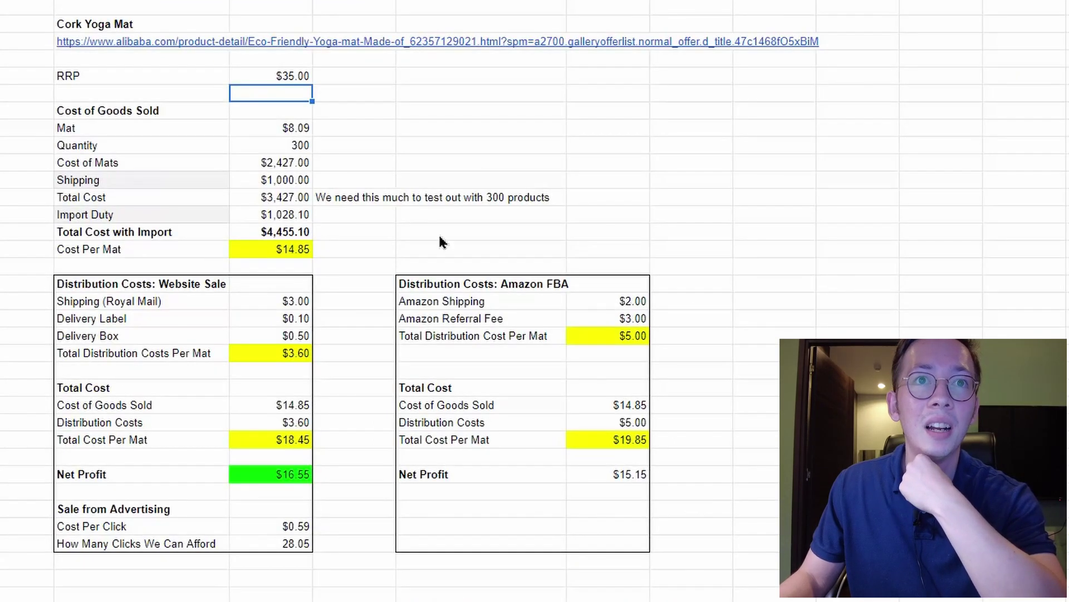
pyautogui.click(291, 77)
pyautogui.press('Return')
pyautogui.write('.99')
pyautogui.press('Return')
pyautogui.press('Right')
pyautogui.press('Right')
pyautogui.press('Right')
pyautogui.press('Down')
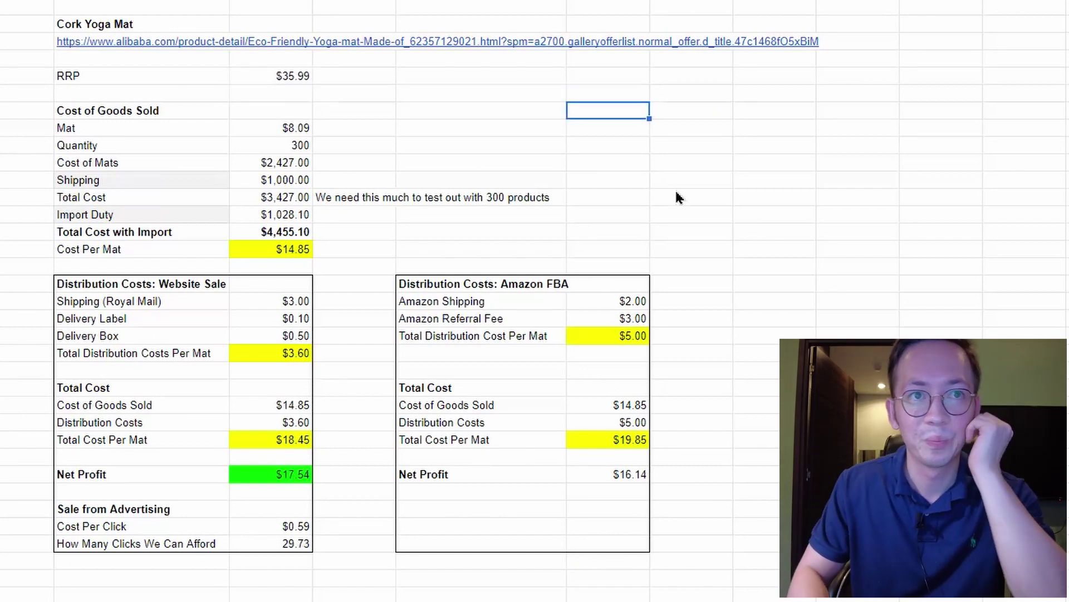
pyautogui.press('Down')
pyautogui.press('Down')
pyautogui.press('Down')
pyautogui.press('Down')
pyautogui.press('Down')
pyautogui.press('Down')
pyautogui.press('Down')
pyautogui.press('Down')
pyautogui.press('Down')
pyautogui.press('Down')
pyautogui.press('Left')
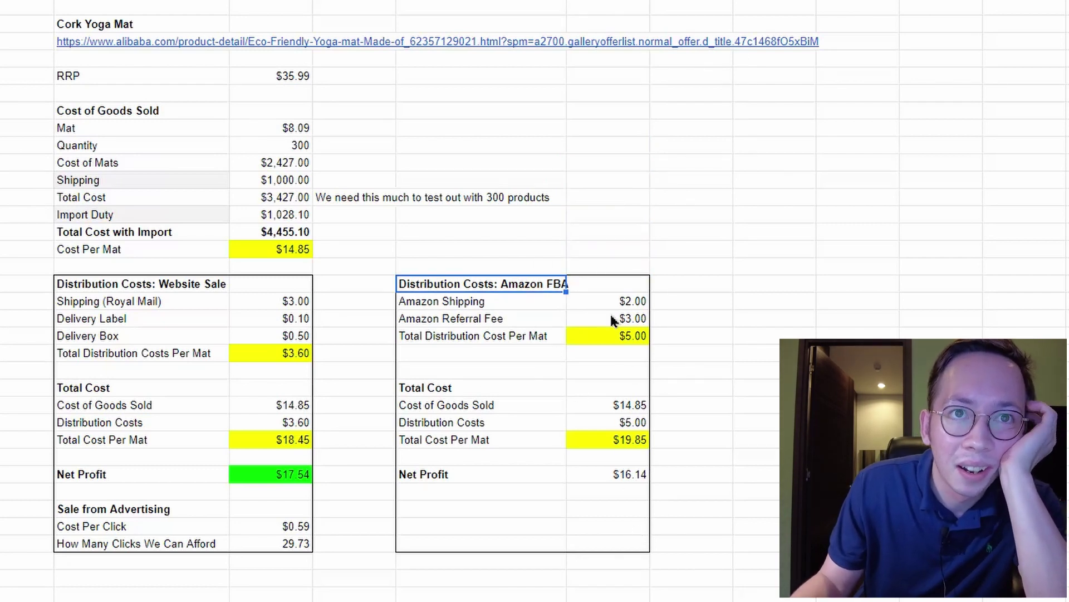
pyautogui.click(623, 482)
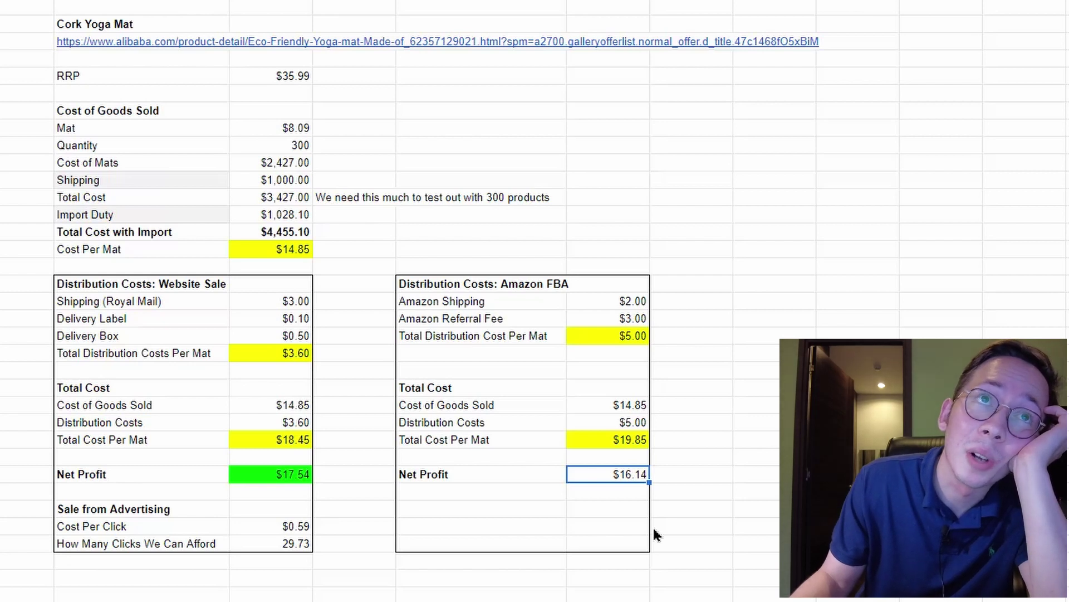
# - Copy the bold "Sale from Advertising" heading from the website block into E30 of the Amazon FBA block
pyautogui.click(530, 508)
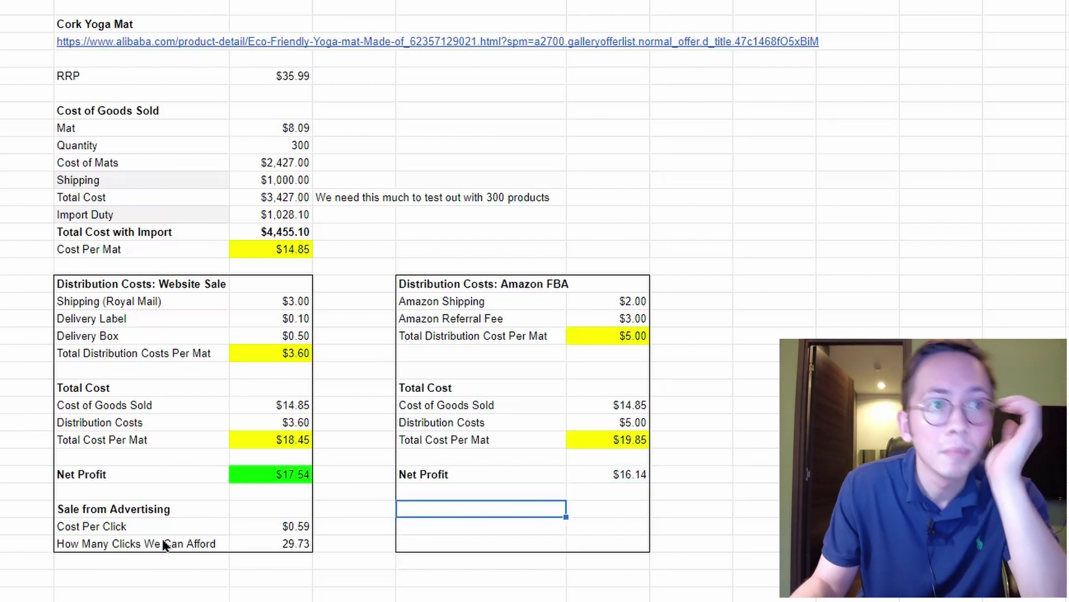
pyautogui.click(162, 511)
pyautogui.hotkey('ctrl', 'c')
pyautogui.click(503, 512)
pyautogui.hotkey('ctrl', 'v')
pyautogui.click(503, 525)
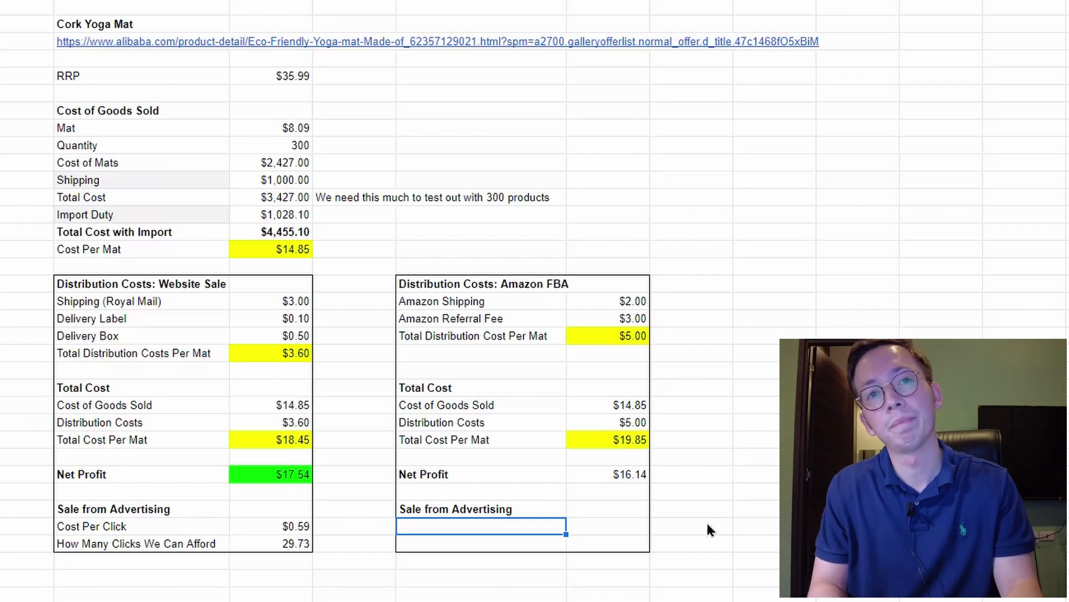
pyautogui.press('Right')
pyautogui.press('Up')
pyautogui.press('Up')
pyautogui.press('Up')
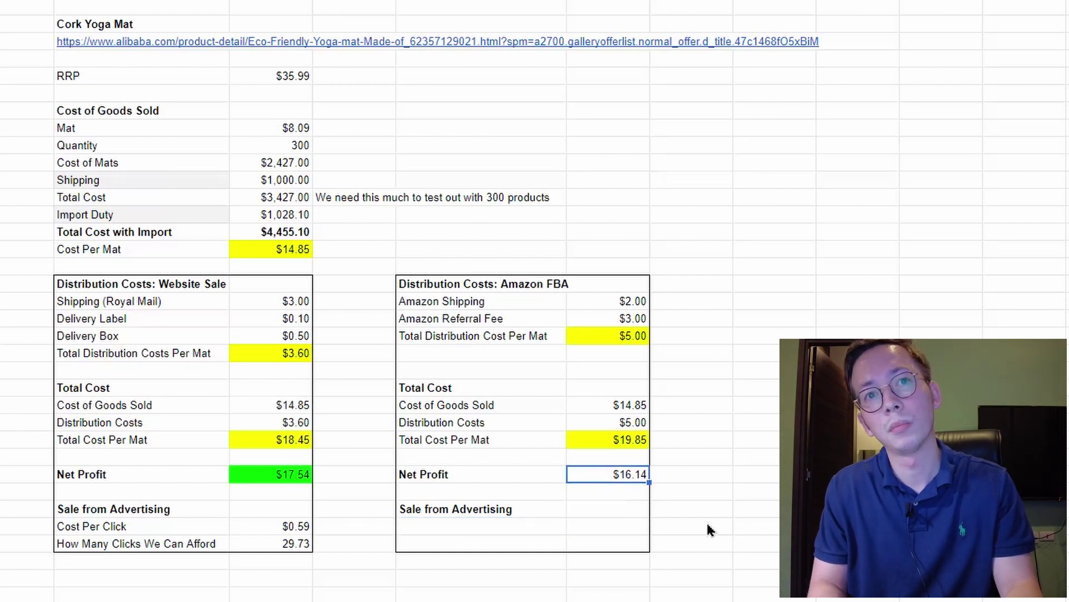
pyautogui.press('Down')
pyautogui.press('Down')
pyautogui.press('Down')
pyautogui.press('Left')
pyautogui.press('Right')
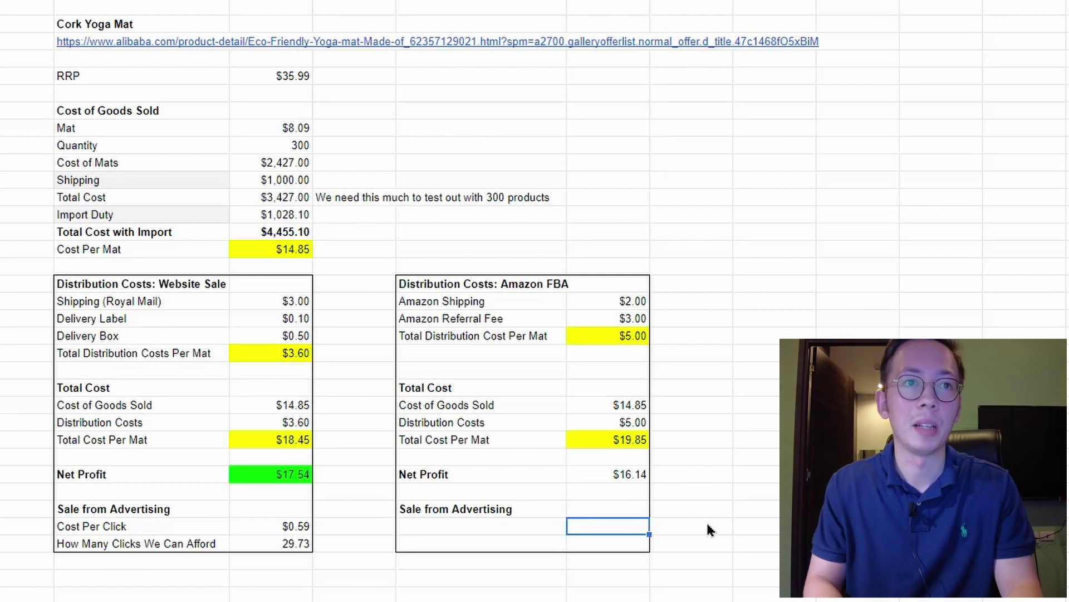
pyautogui.write('10')
pyautogui.press('Return')
pyautogui.press('Up')
pyautogui.press('Up')
pyautogui.press('Up')
pyautogui.press('Down')
pyautogui.press('Down')
pyautogui.hotkey('ctrl', 'v')
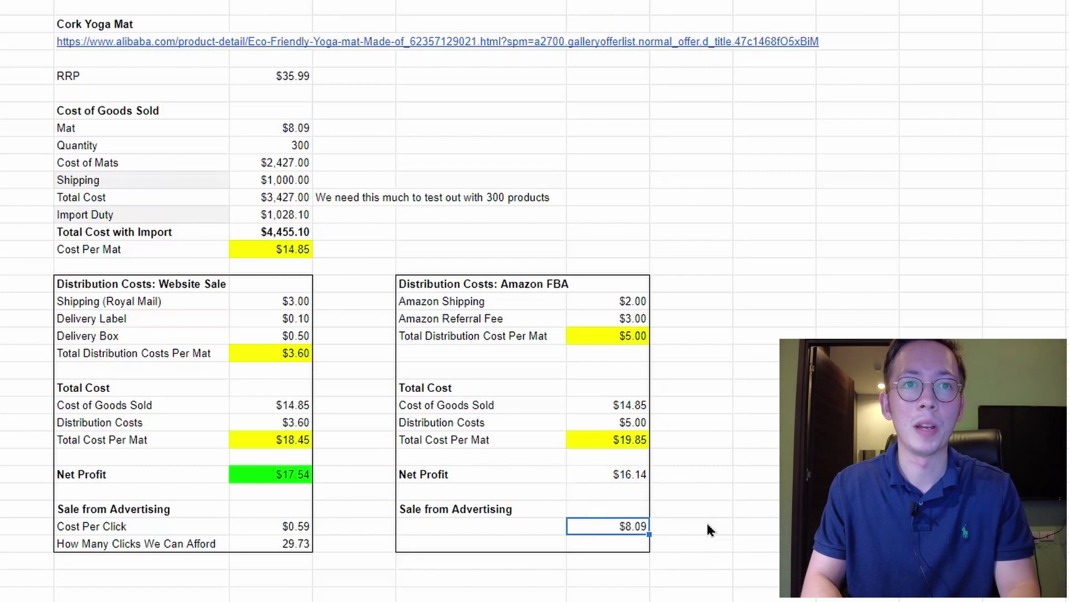
# - Enter 10 in F31 under the Amazon advertising heading and format it as currency
pyautogui.write('10')
pyautogui.press('Return')
pyautogui.press('Up')
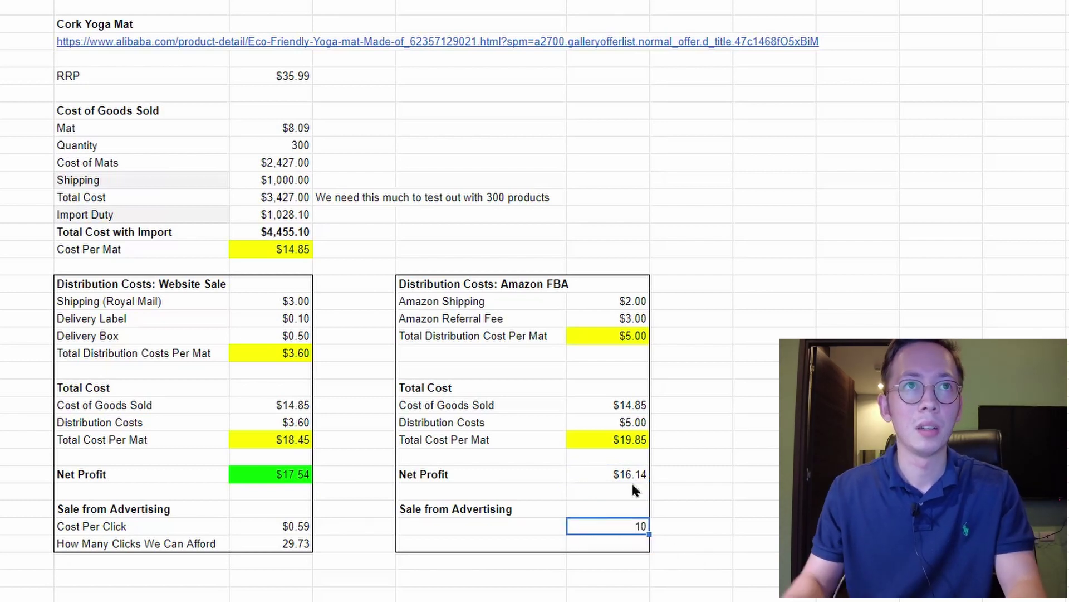
pyautogui.hotkey('ctrl', 'shift', '4')
# - Label the Amazon advertising cost in E31 as "Cost of Ads Per Sale"
pyautogui.click(485, 513)
pyautogui.click(490, 528)
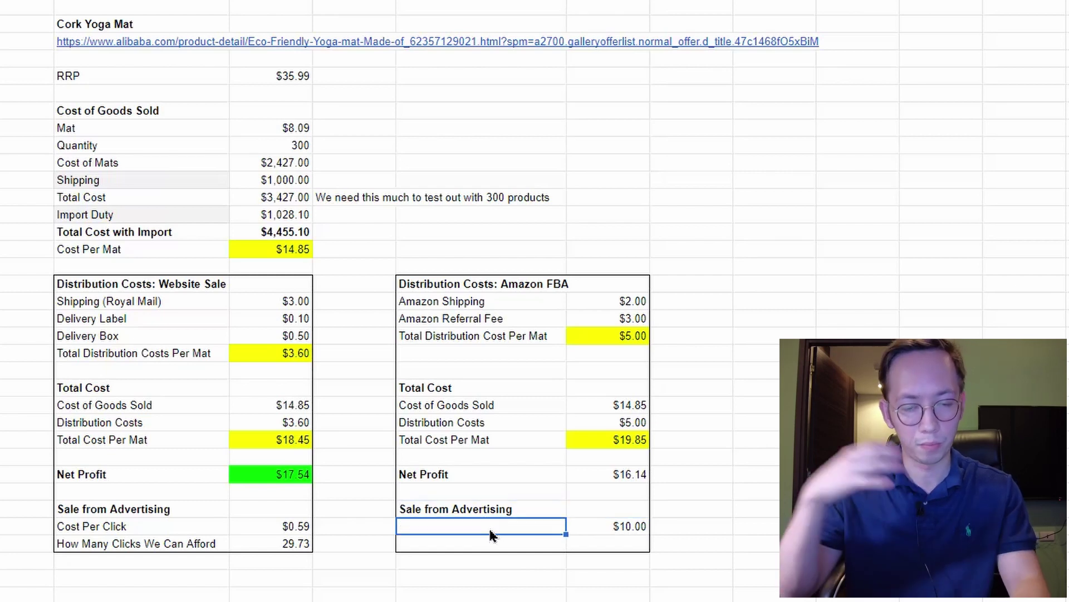
pyautogui.write('Cost of Ads Per ')
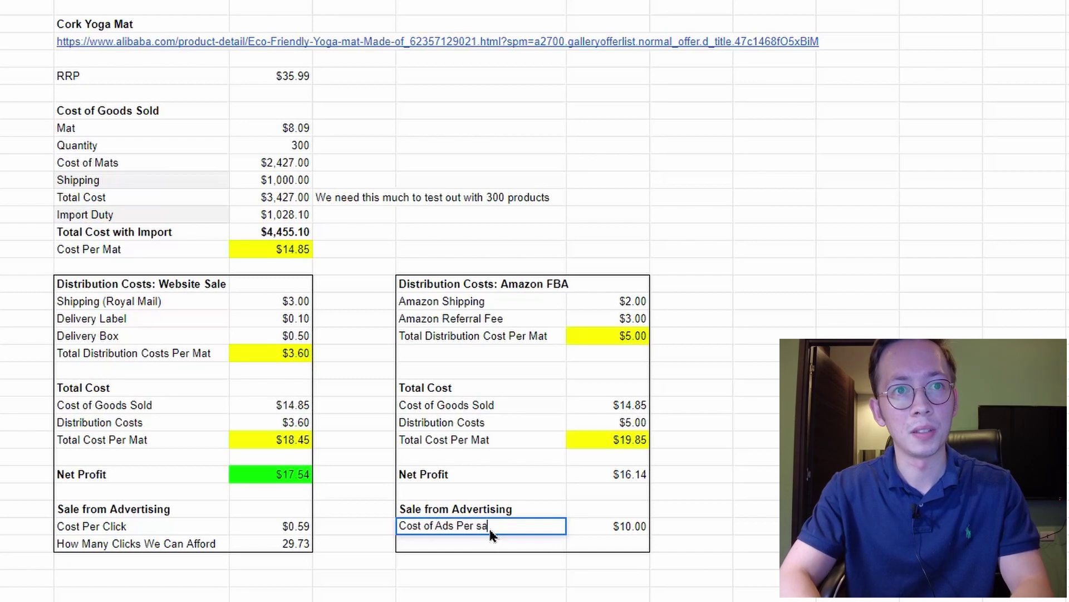
pyautogui.write('Sale')
pyautogui.press('Return')
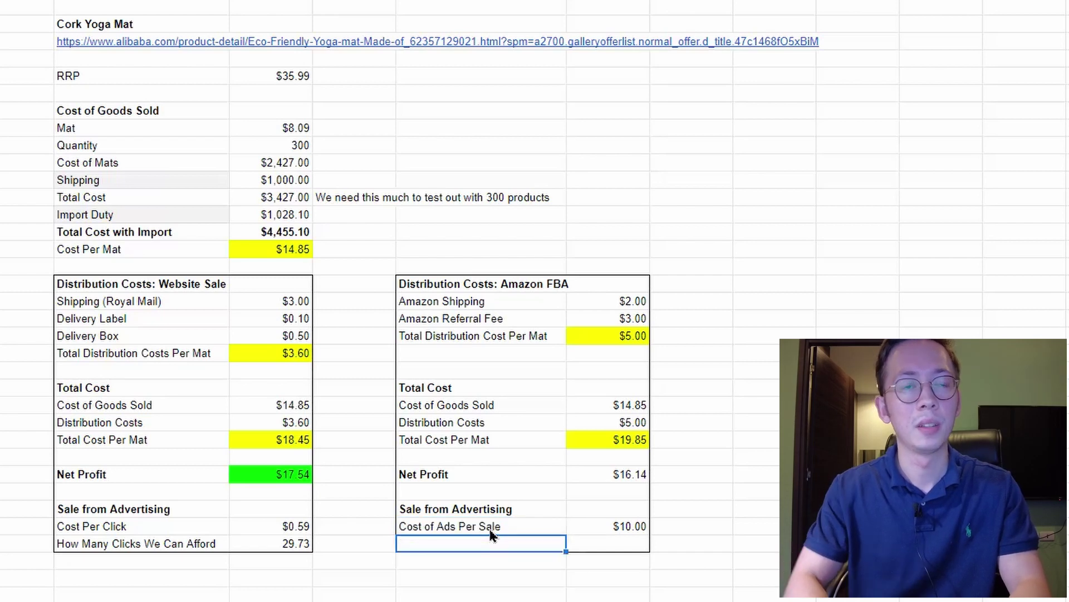
# - Add the label "Net Profit (with ad cost)" in E32 of the Amazon block
pyautogui.write('Ne')
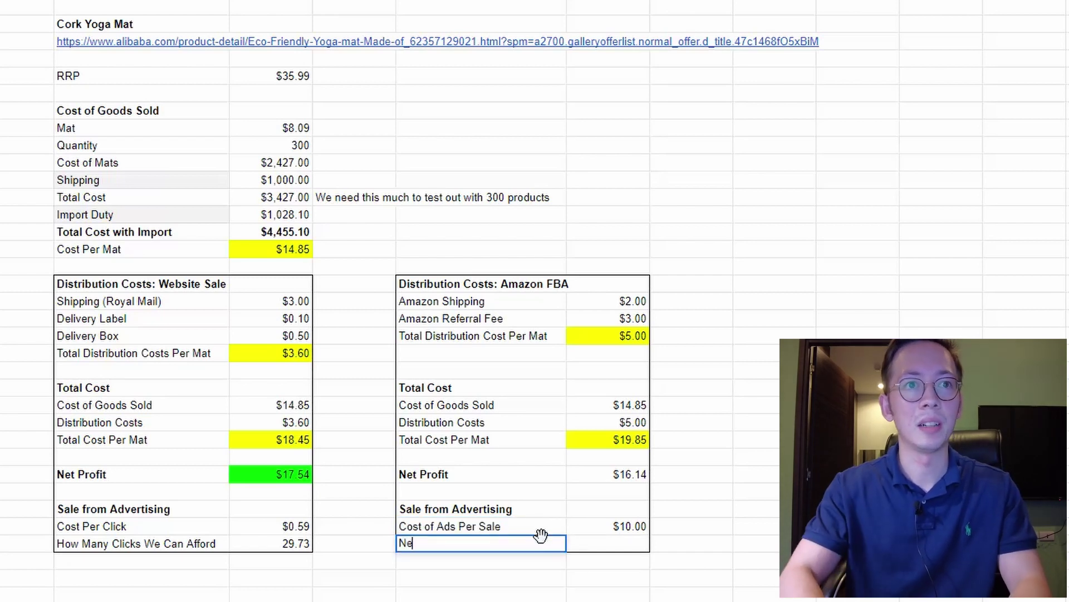
pyautogui.write('t Profit (with ad cost)')
pyautogui.press('Tab')
# - Calculate the Amazon net profit after advertising in F32 by subtracting the ad cost from the net profit, =F28-F31
pyautogui.write('=')
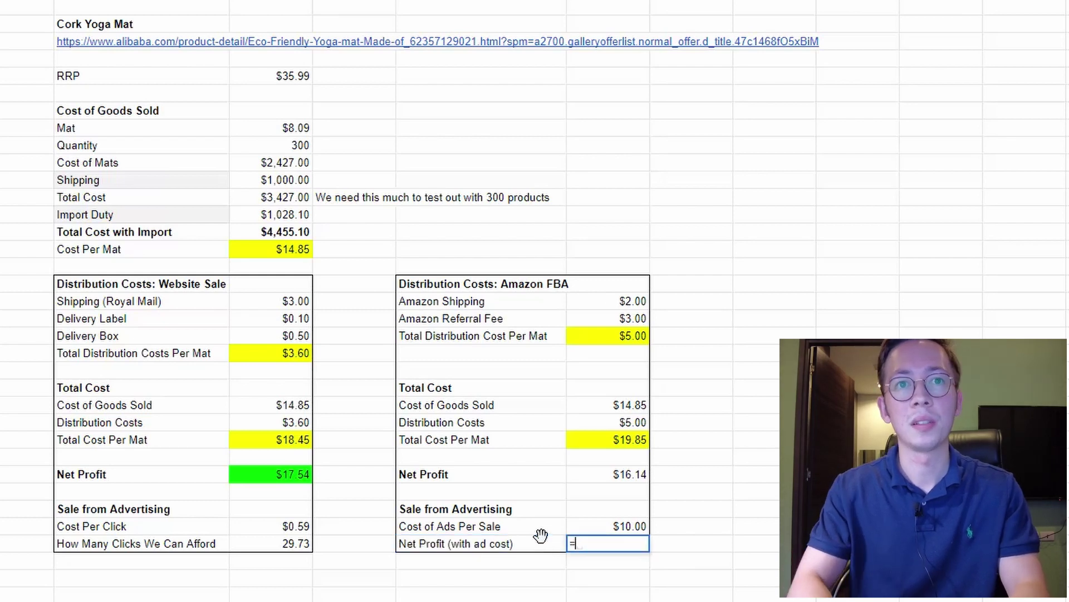
pyautogui.press('Up')
pyautogui.press('Up')
pyautogui.press('Up')
pyautogui.write('-')
pyautogui.press('Up')
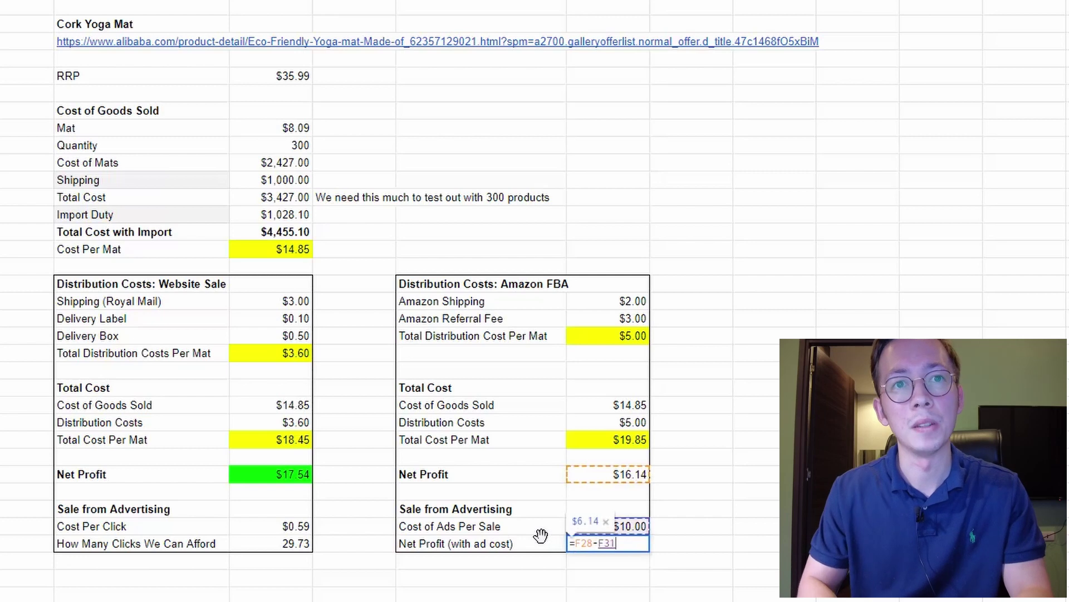
pyautogui.press('Return')
pyautogui.click(636, 549)
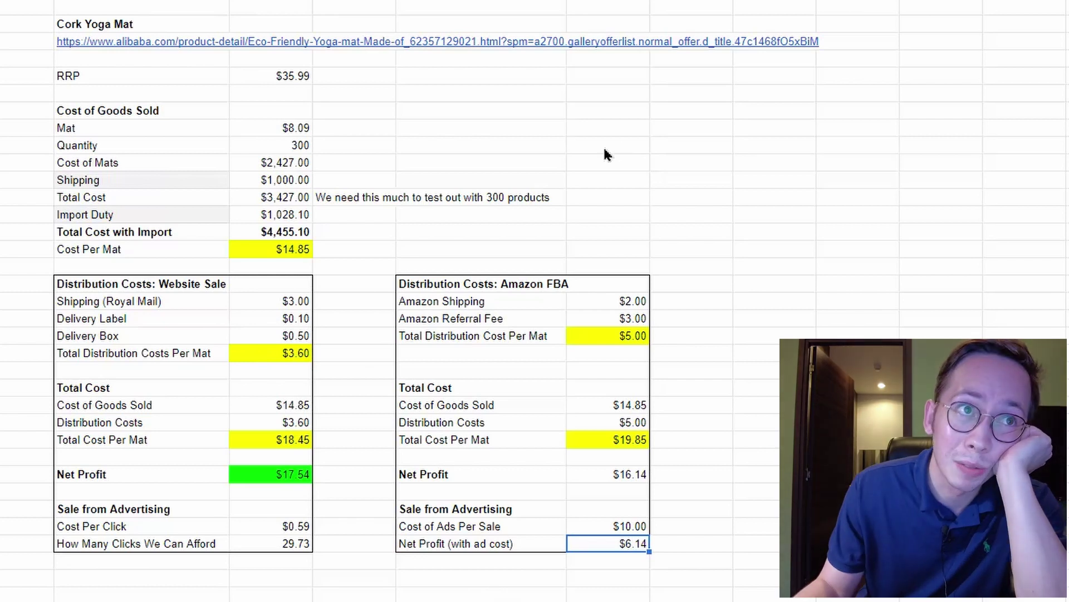
# - Check the Alibaba price for 300 - 499 pieces, and review the order quantity and total cost with import in the spreadsheet
pyautogui.moveTo(119, 112); pyautogui.dragTo(295, 238)
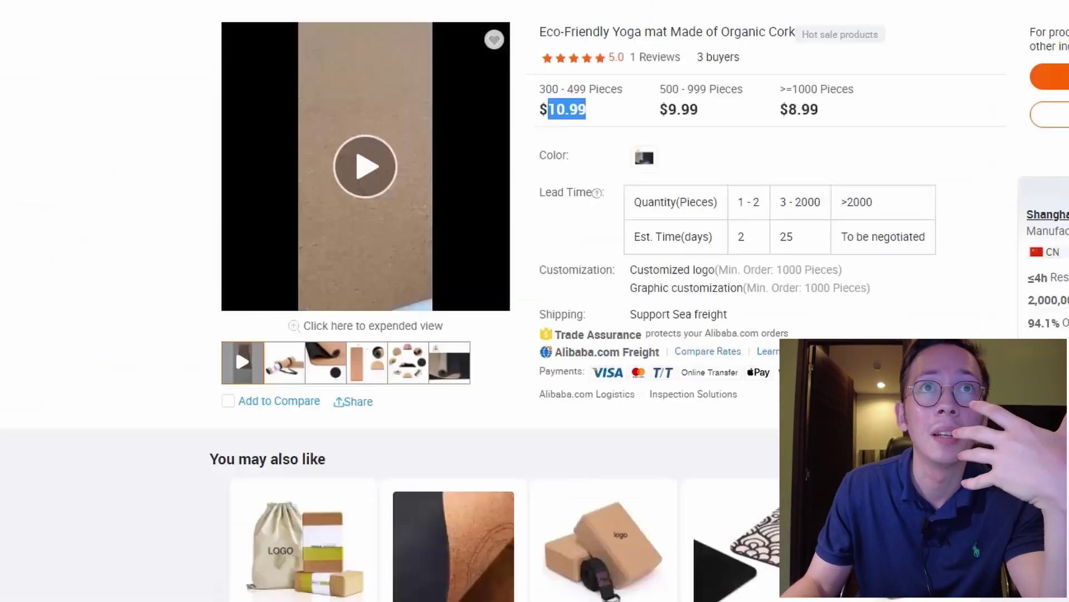
pyautogui.click(724, 145)
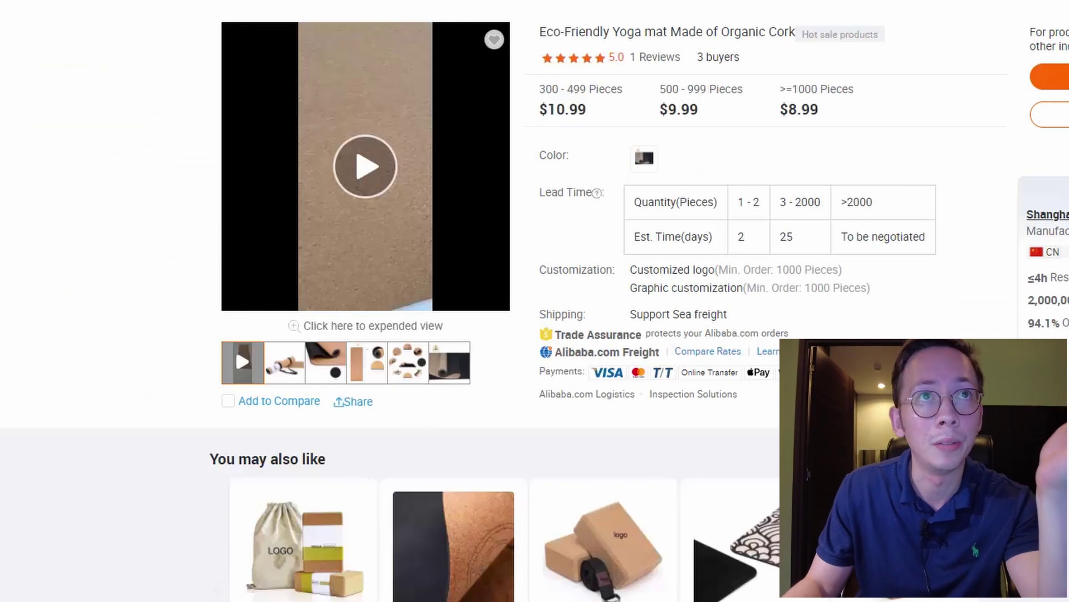
pyautogui.moveTo(588, 109); pyautogui.dragTo(539, 110)
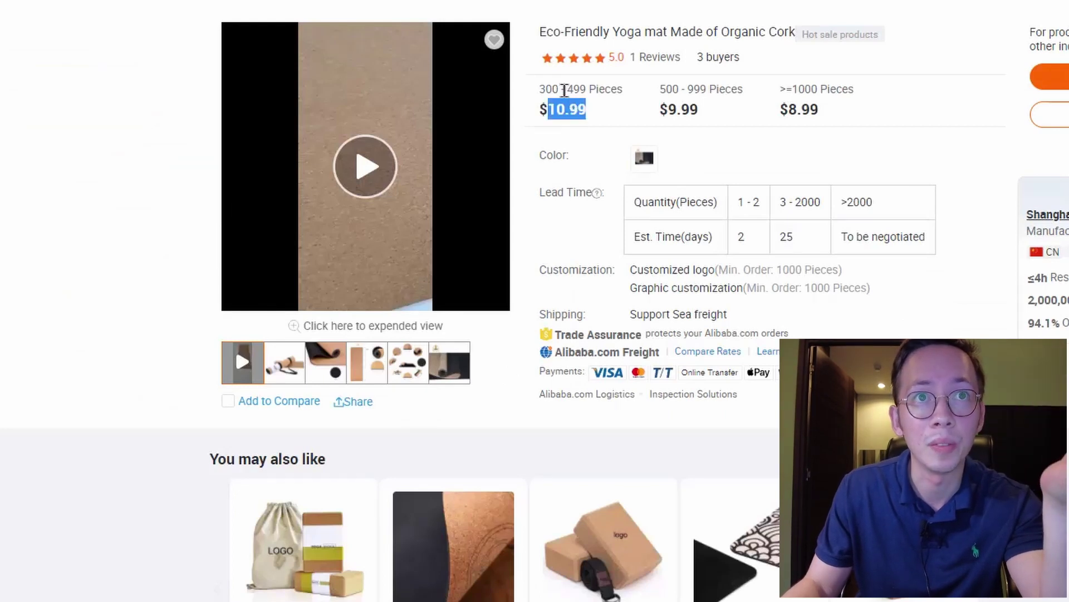
pyautogui.tripleClick(564, 89)
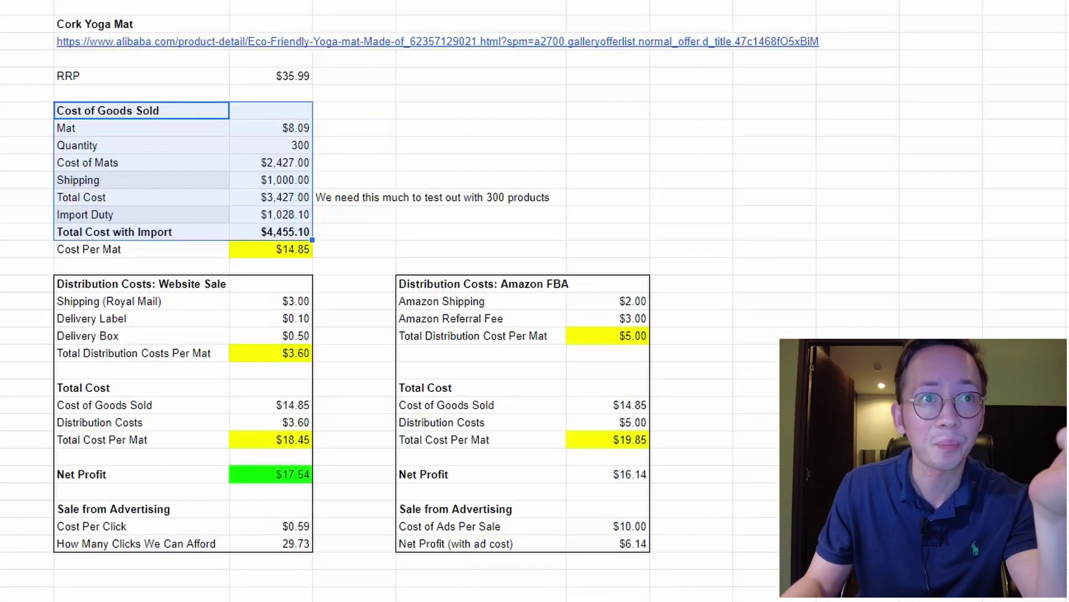
pyautogui.click(481, 197)
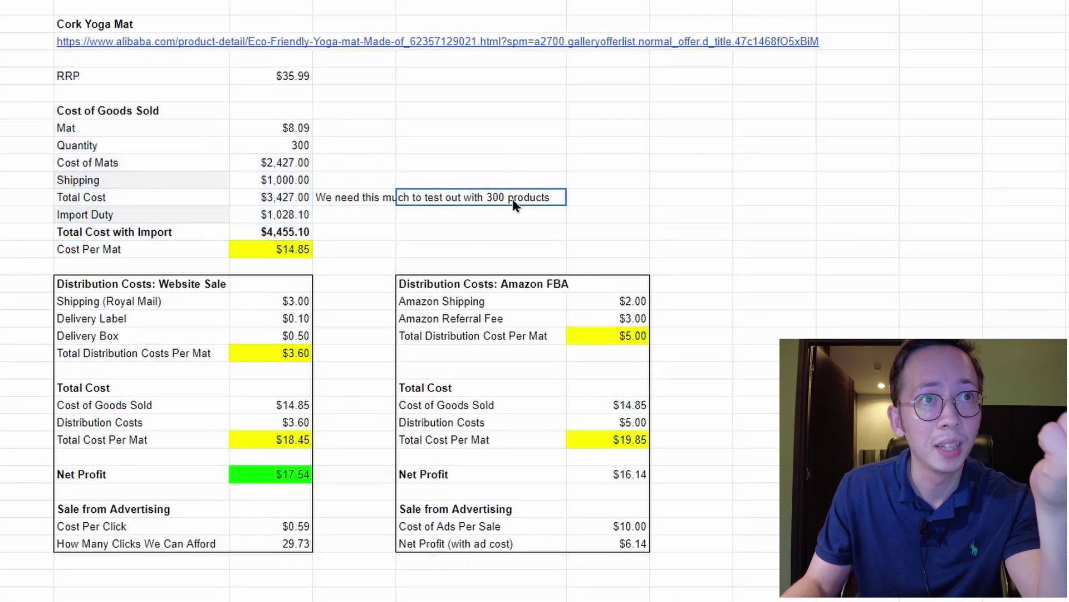
pyautogui.click(297, 148)
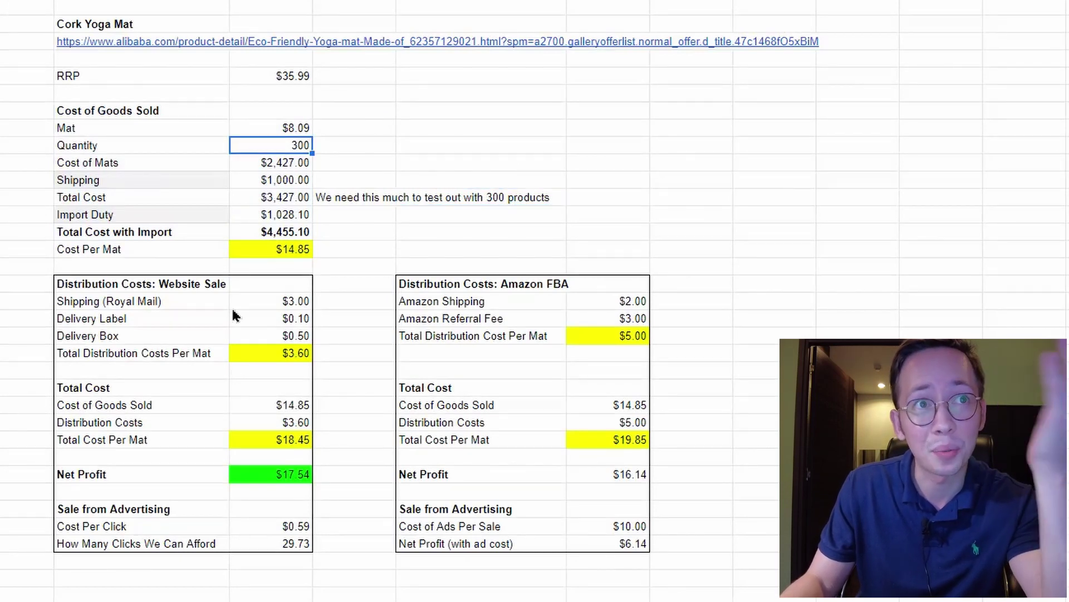
pyautogui.click(259, 232)
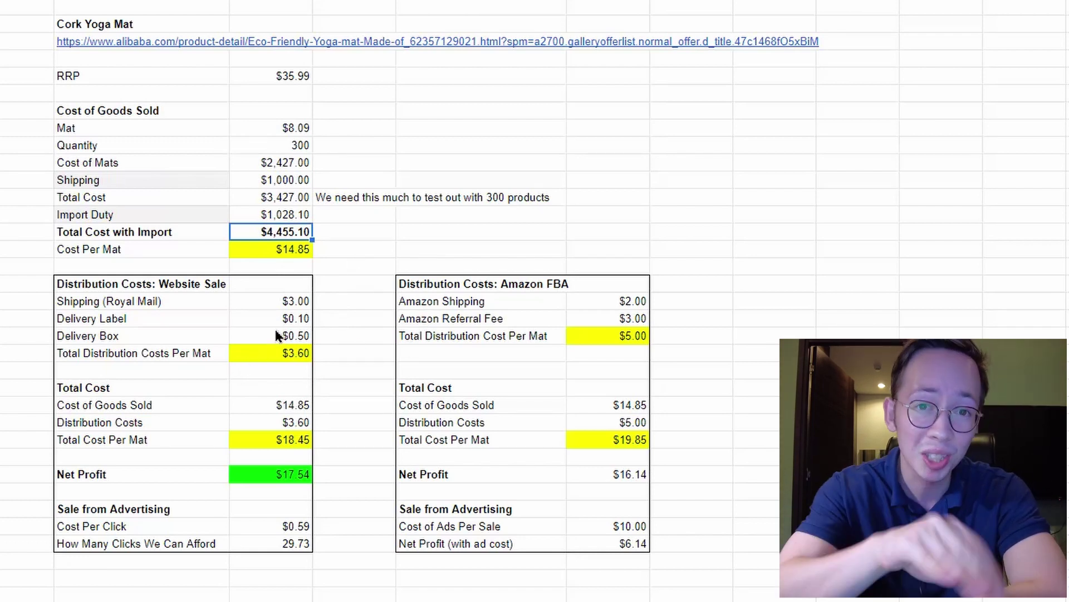
pyautogui.click(281, 142)
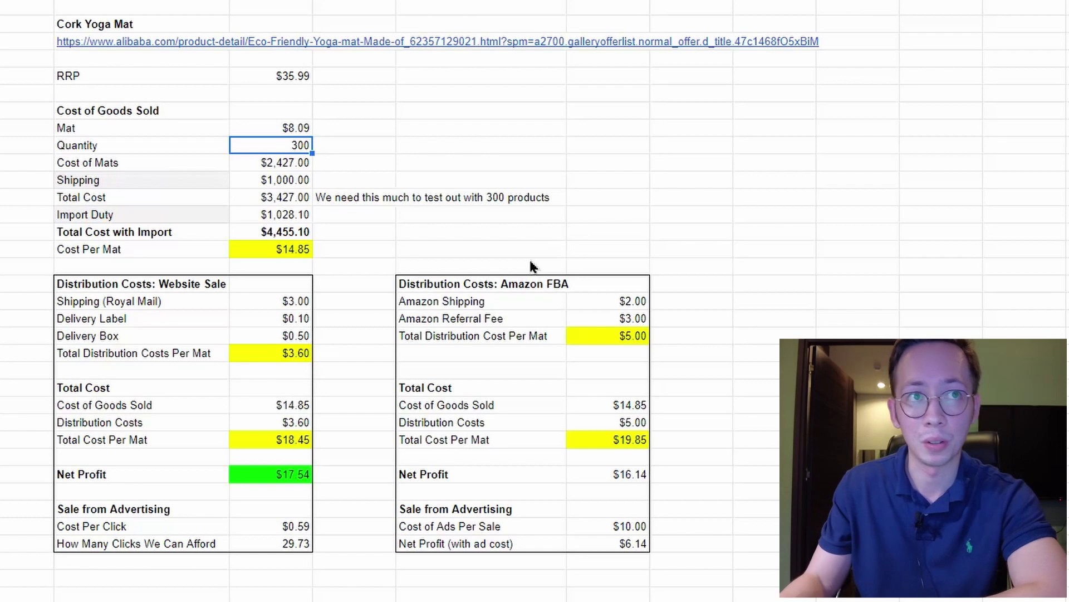
pyautogui.click(437, 202)
# - Review the cost of goods block, and compare the website and Amazon FBA distribution costs and total costs per mat
pyautogui.moveTo(178, 111); pyautogui.dragTo(304, 257)
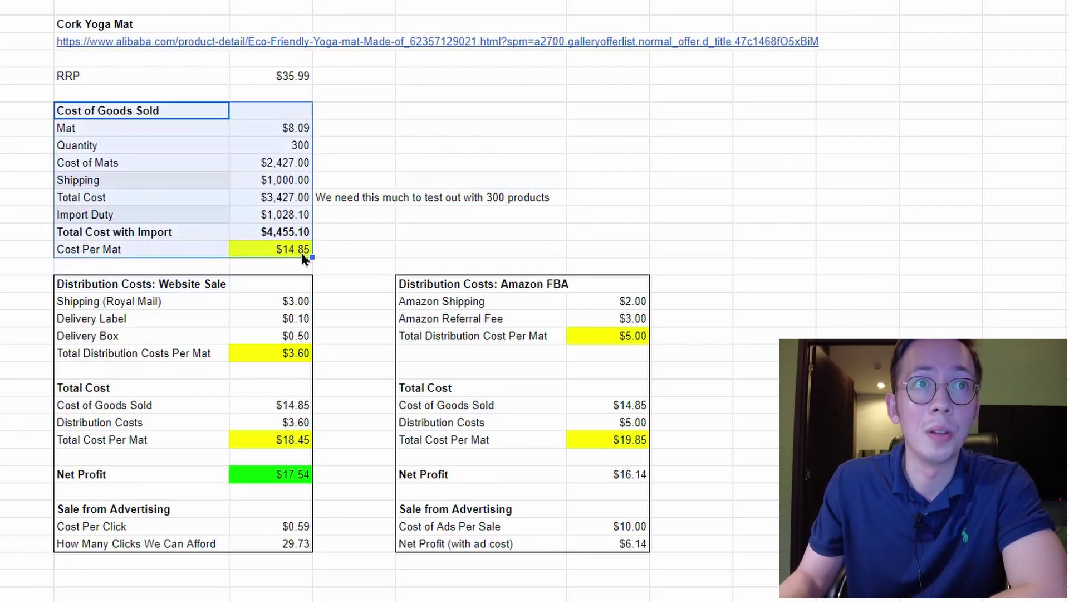
pyautogui.click(102, 271)
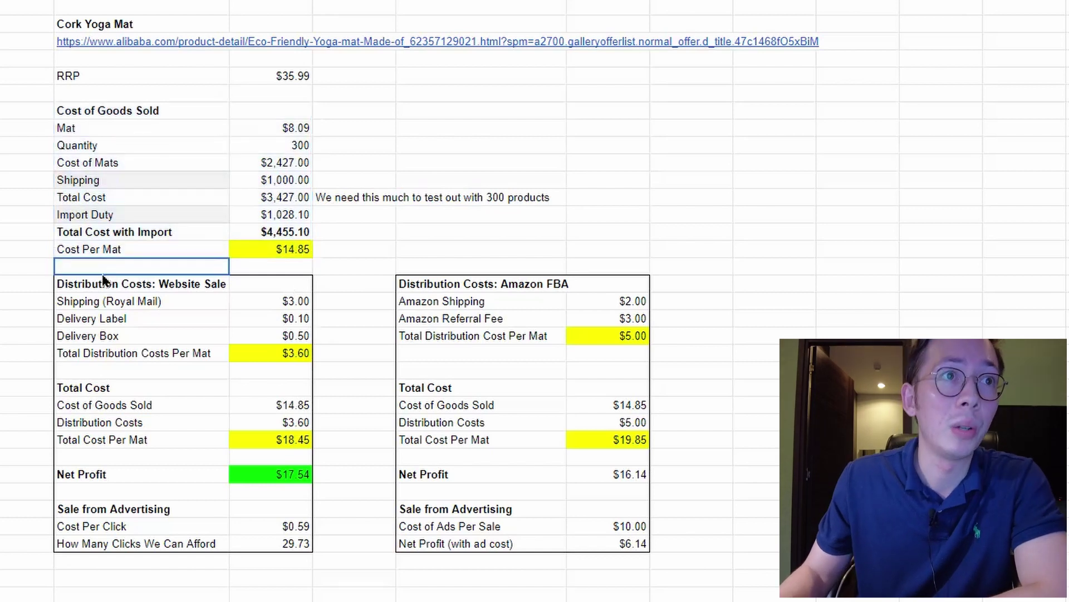
pyautogui.moveTo(112, 285); pyautogui.dragTo(301, 357)
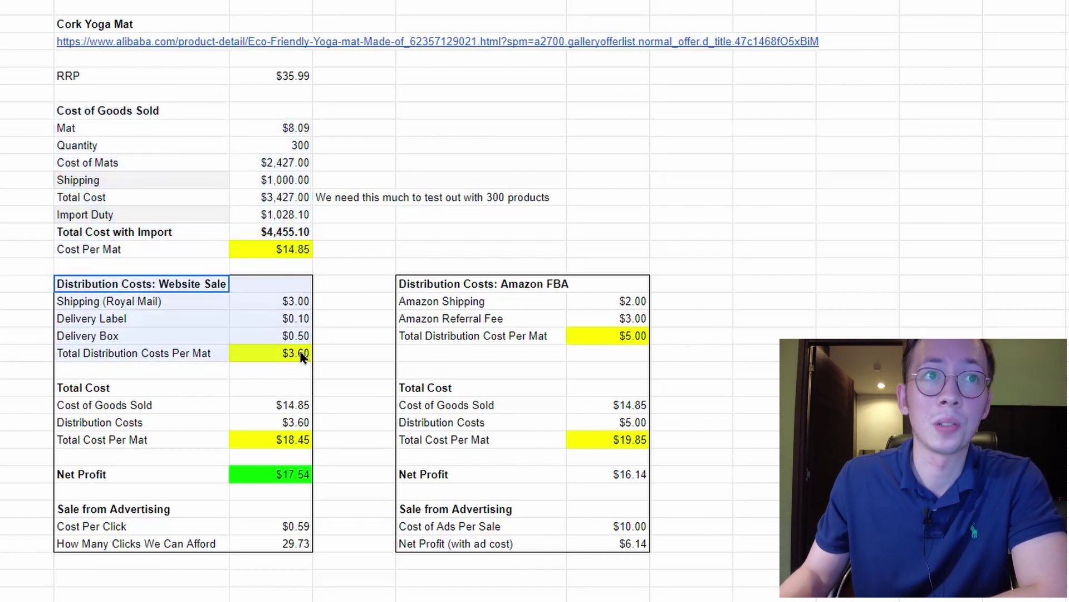
pyautogui.moveTo(118, 289); pyautogui.dragTo(140, 301)
pyautogui.moveTo(281, 369); pyautogui.dragTo(283, 353)
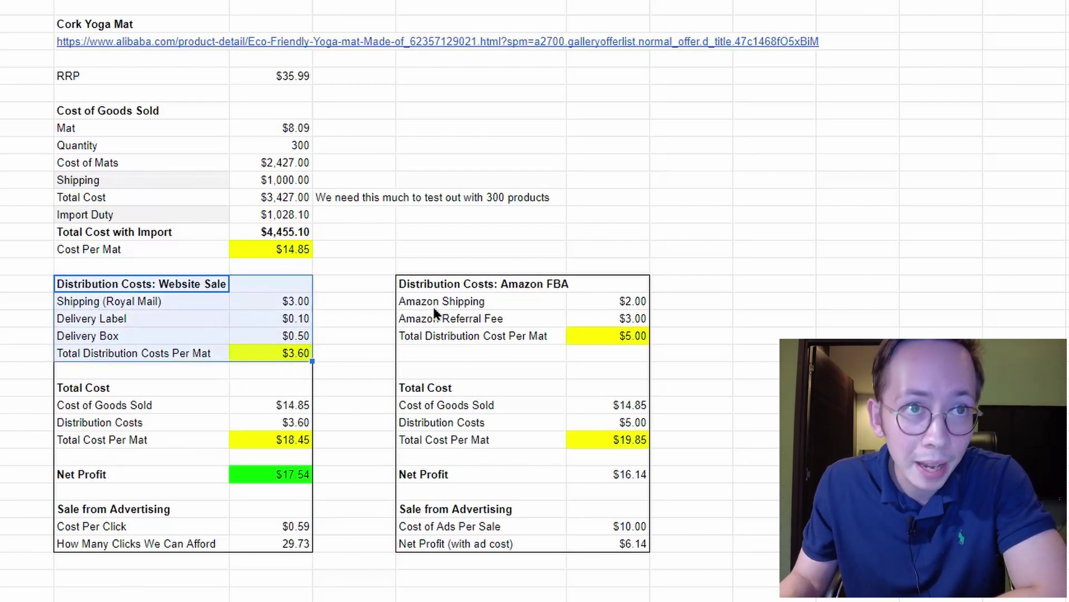
pyautogui.moveTo(451, 267); pyautogui.dragTo(616, 340)
pyautogui.click(617, 335)
pyautogui.moveTo(555, 326); pyautogui.dragTo(454, 289)
pyautogui.moveTo(100, 287); pyautogui.dragTo(335, 366)
pyautogui.moveTo(454, 282); pyautogui.dragTo(616, 346)
pyautogui.moveTo(106, 376); pyautogui.dragTo(296, 443)
pyautogui.click(296, 444)
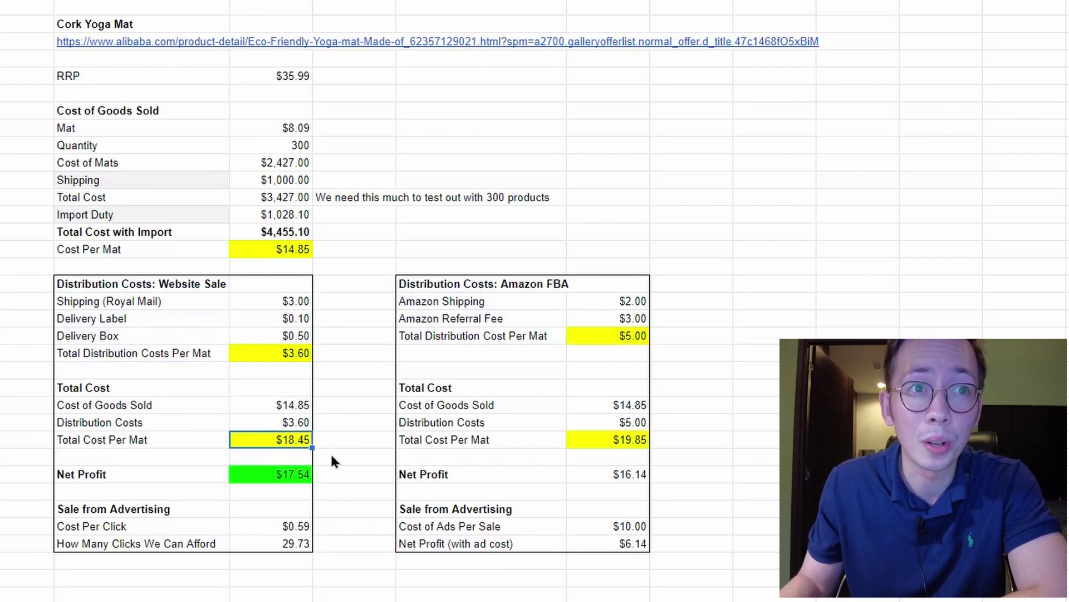
pyautogui.click(633, 440)
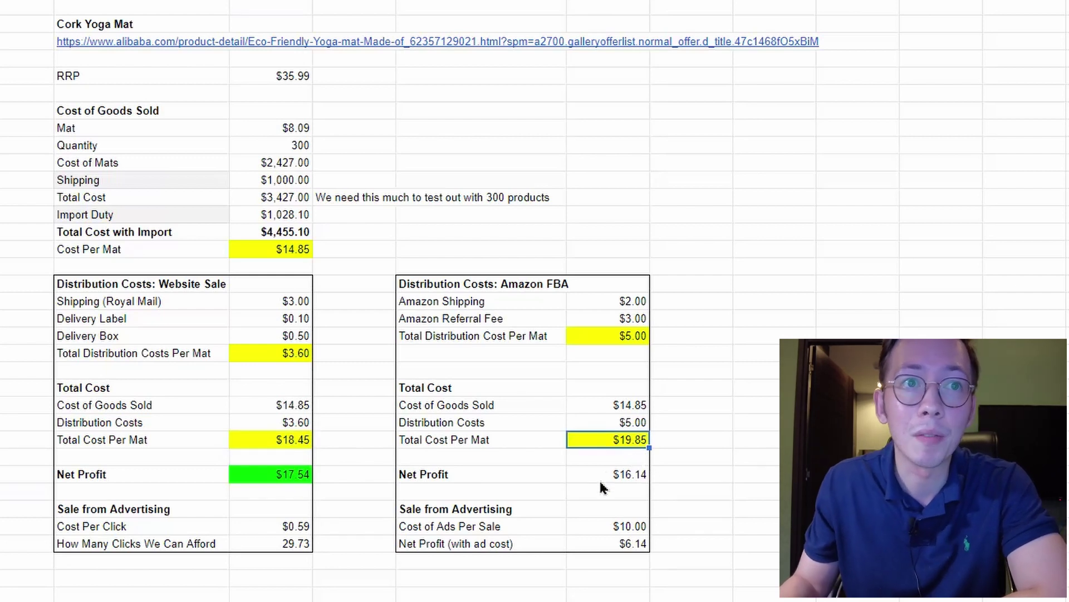
# - Compare the net profit of the website and Amazon FBA blocks, and examine the advertising costs in both
pyautogui.moveTo(159, 459); pyautogui.dragTo(173, 480)
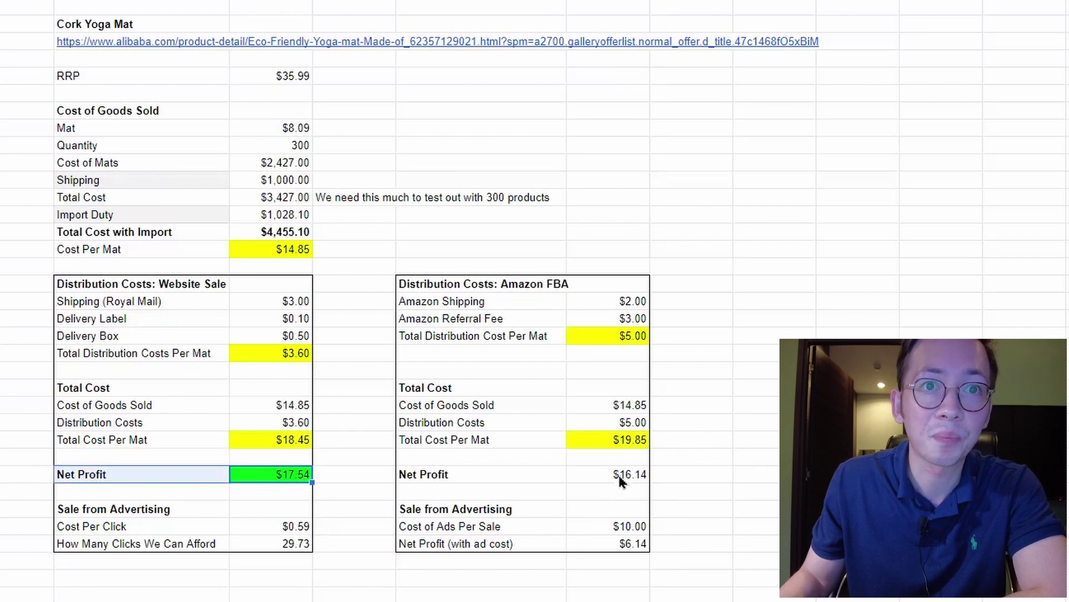
pyautogui.moveTo(620, 480); pyautogui.dragTo(465, 468)
pyautogui.click(257, 475)
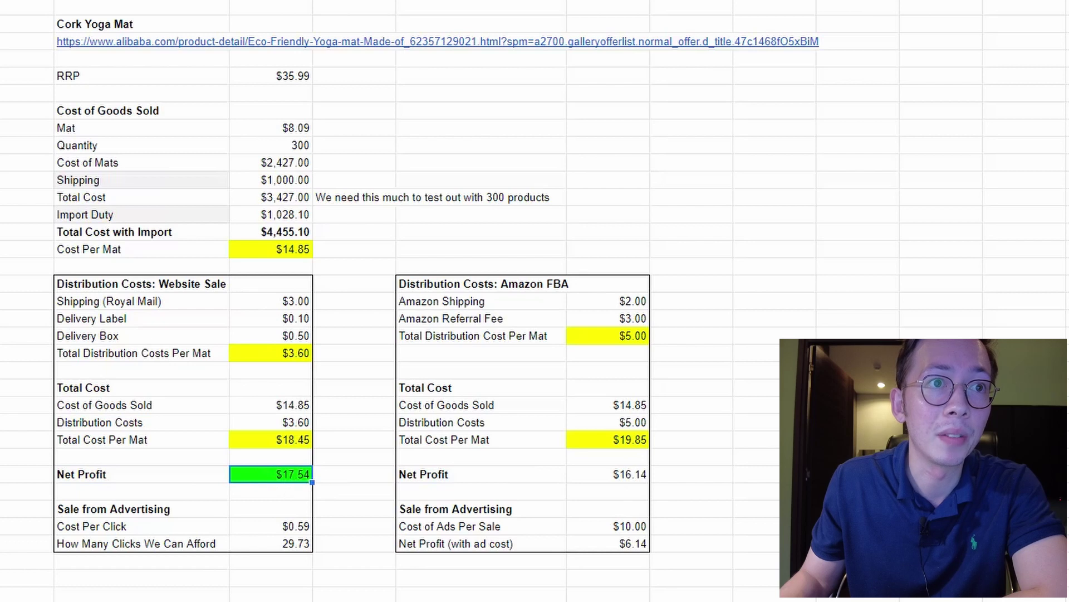
pyautogui.click(635, 476)
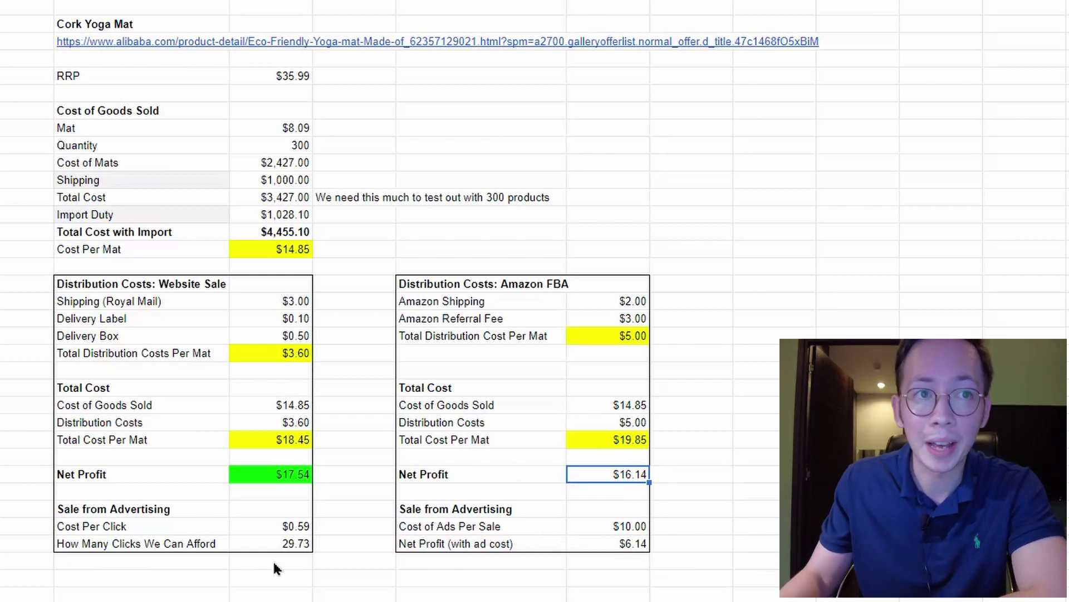
pyautogui.click(214, 509)
pyautogui.click(260, 529)
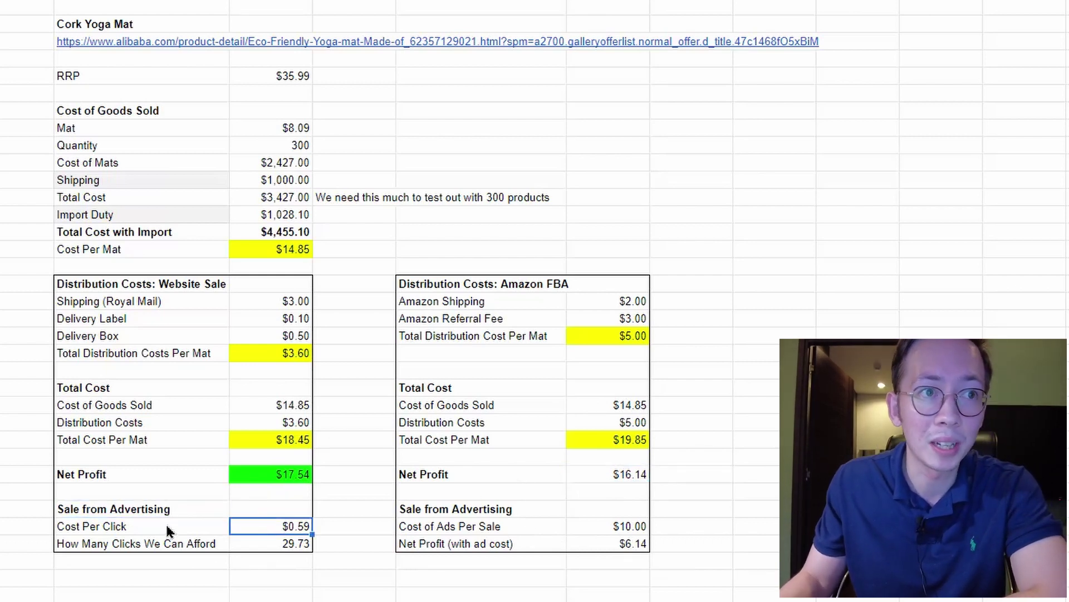
pyautogui.click(463, 513)
pyautogui.keyDown('shift'); pyautogui.click(637, 541); pyautogui.keyUp('shift')
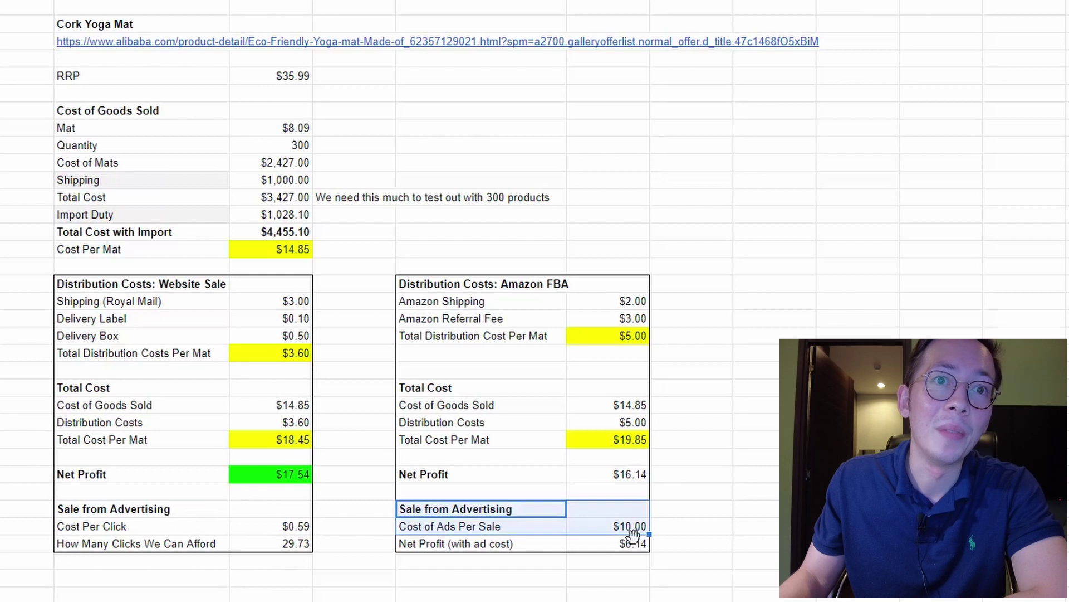
pyautogui.click(635, 543)
pyautogui.keyDown('shift'); pyautogui.click(607, 527); pyautogui.keyUp('shift')
pyautogui.click(608, 528)
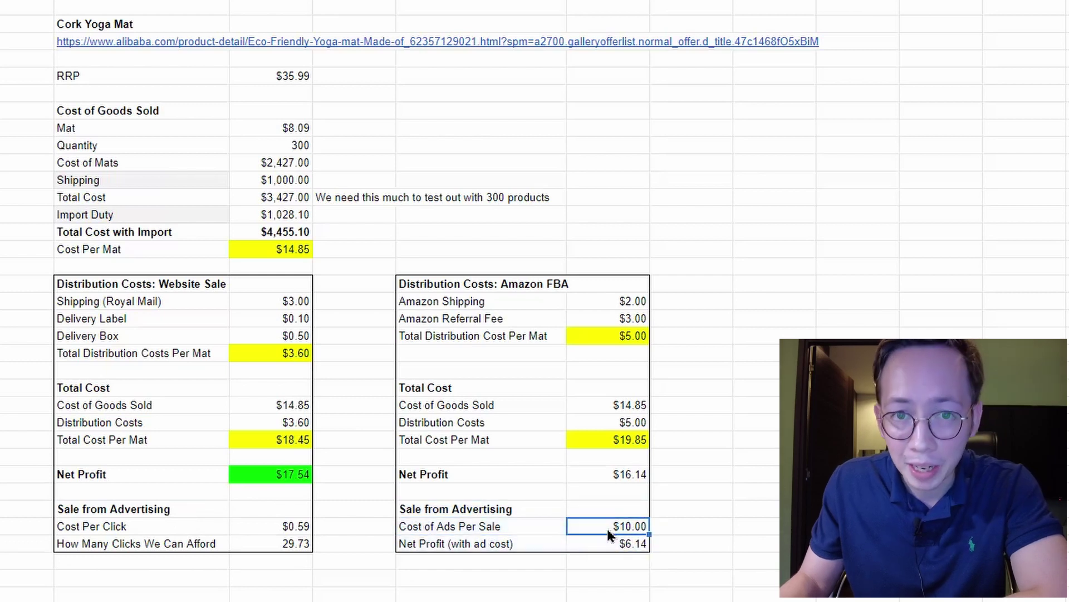
# - Weigh each channel's net profit against the website's affordable clicks and the Amazon net profit with ad cost
pyautogui.click(619, 482)
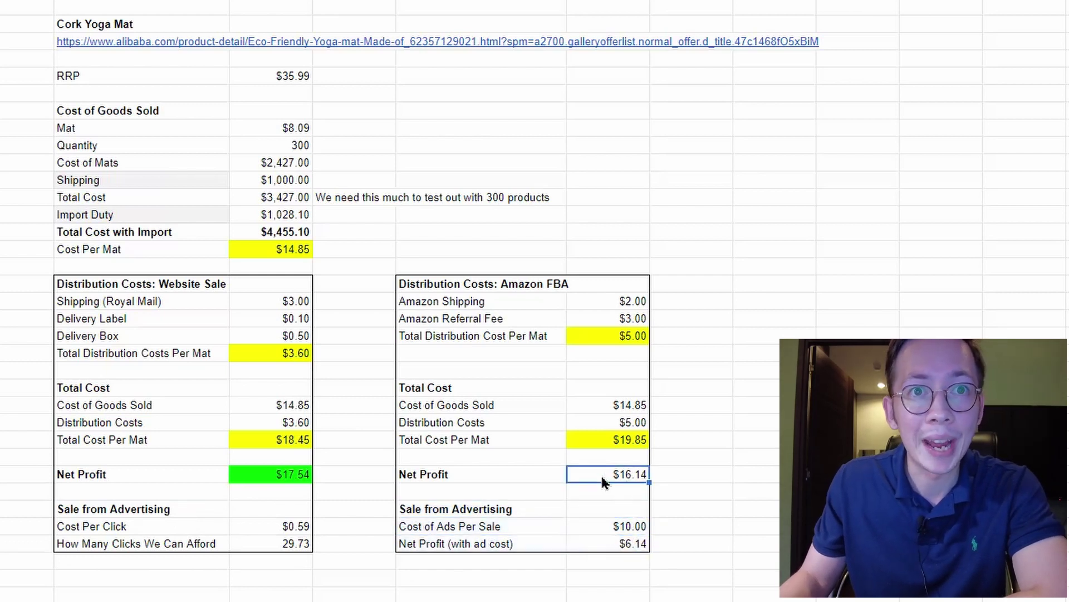
pyautogui.click(277, 477)
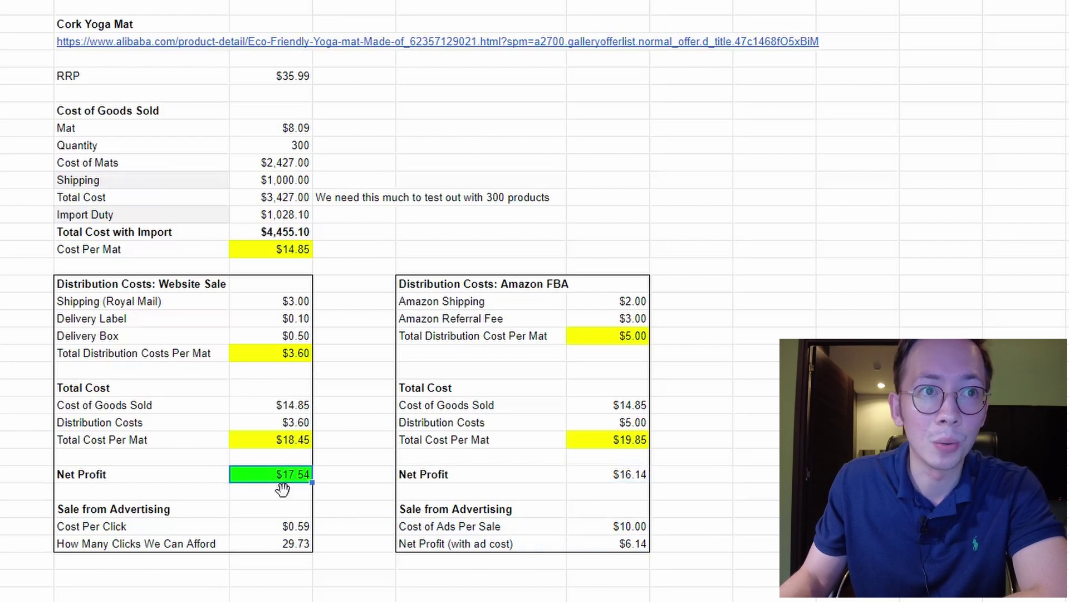
pyautogui.click(271, 546)
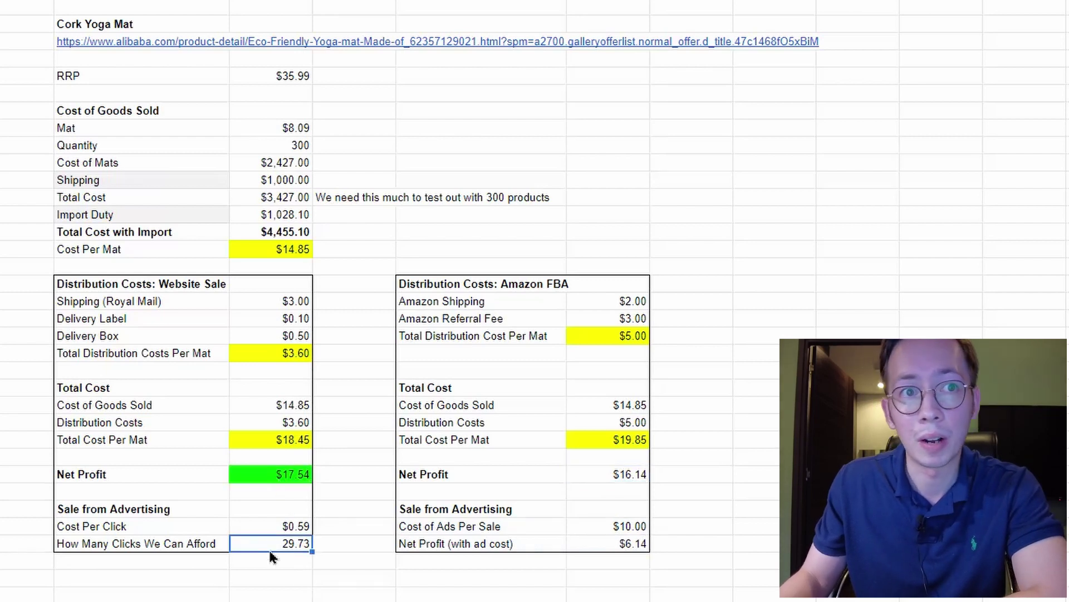
pyautogui.click(517, 547)
pyautogui.click(596, 546)
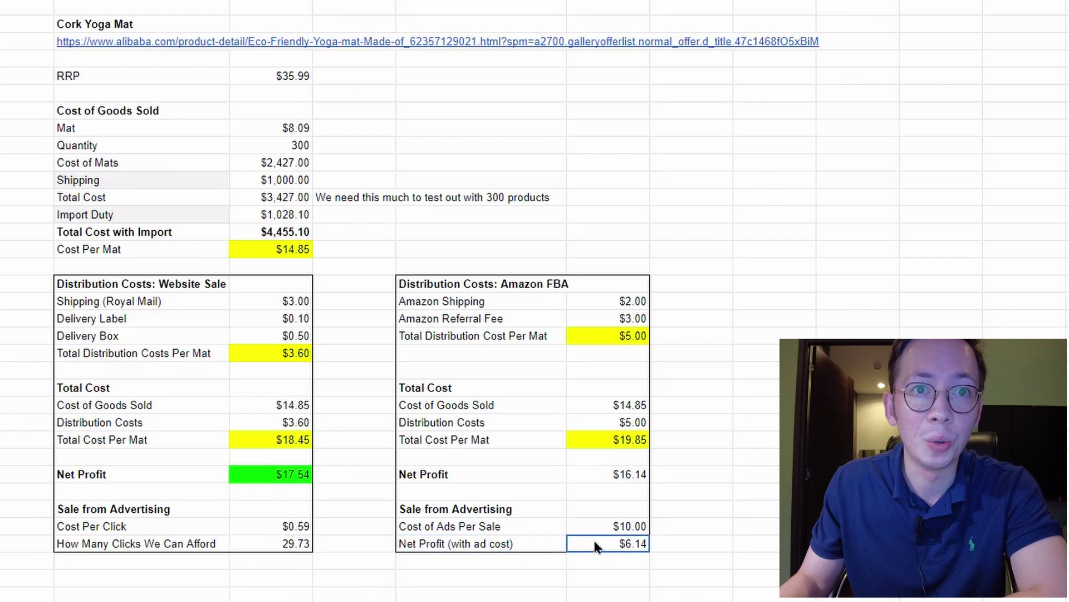
pyautogui.moveTo(596, 546); pyautogui.dragTo(287, 423)
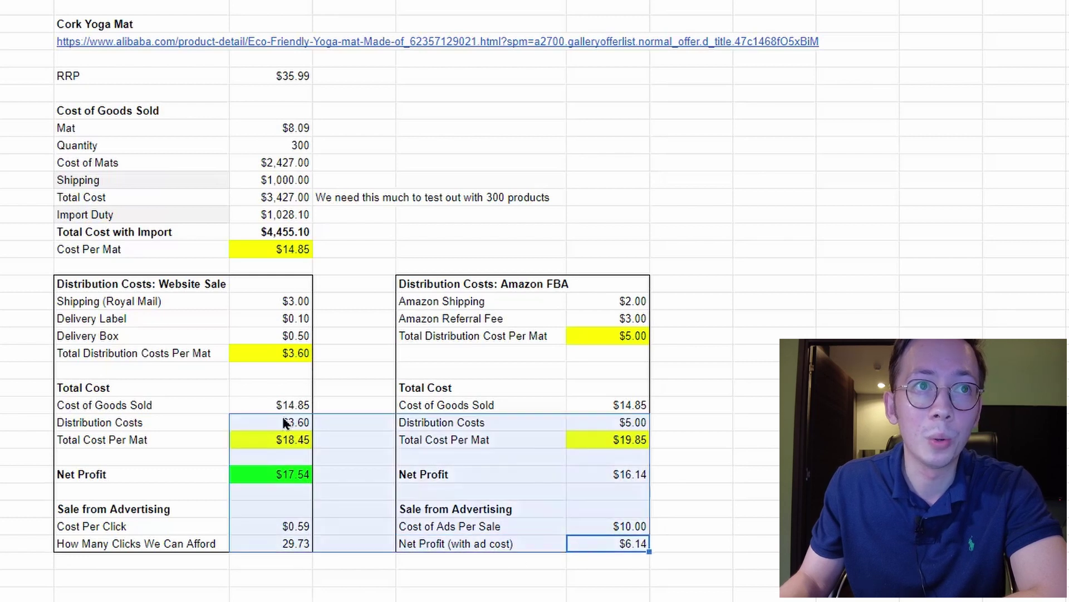
pyautogui.click(86, 76)
pyautogui.moveTo(600, 535); pyautogui.dragTo(609, 553)
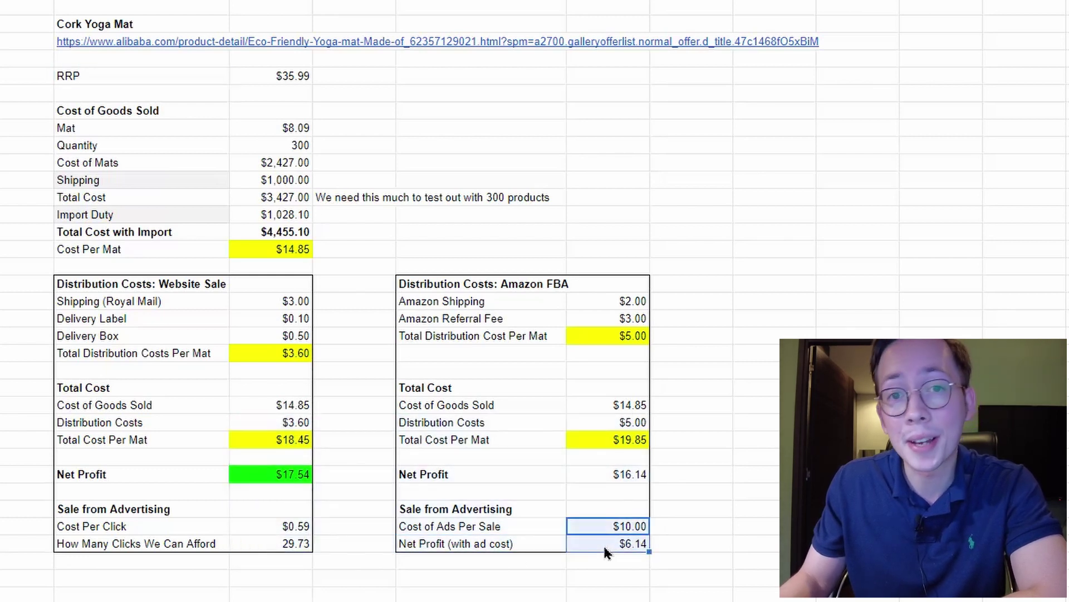
# - Set the RRP to $20.00 to test the profitability at a lower selling price
pyautogui.click(266, 77)
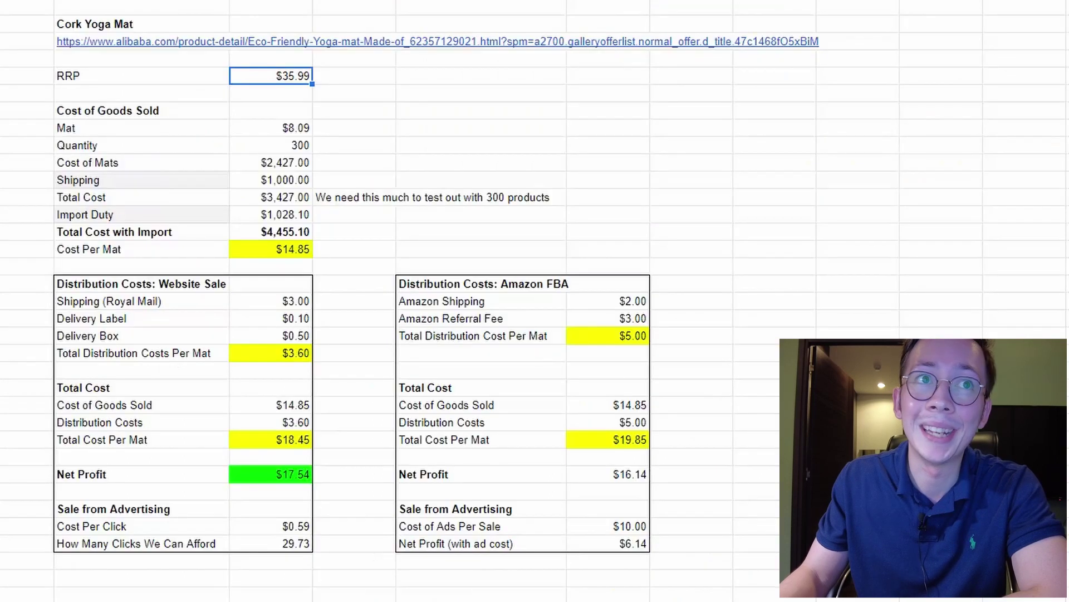
pyautogui.click(335, 94)
pyautogui.click(240, 72)
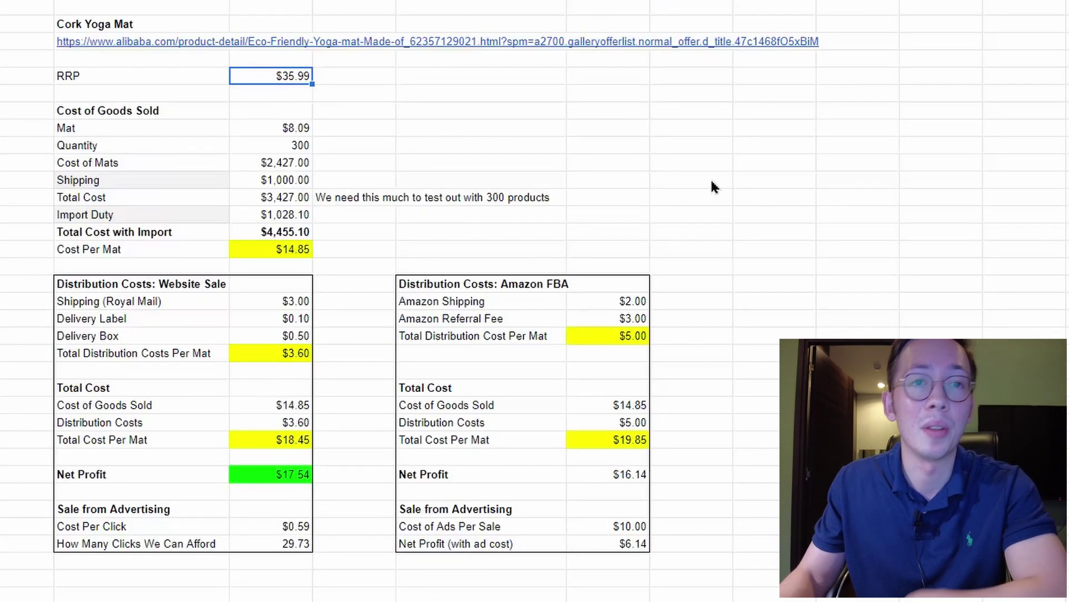
pyautogui.press('Return')
pyautogui.press('BackSpace')
pyautogui.press('BackSpace')
pyautogui.press('BackSpace')
pyautogui.press('BackSpace')
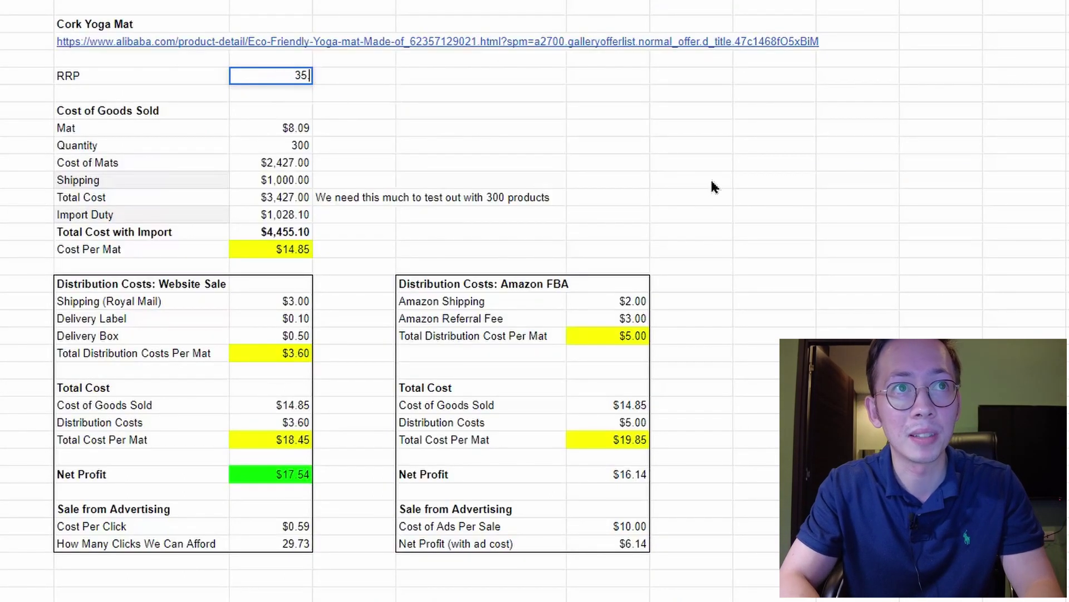
pyautogui.write('20')
pyautogui.press('Return')
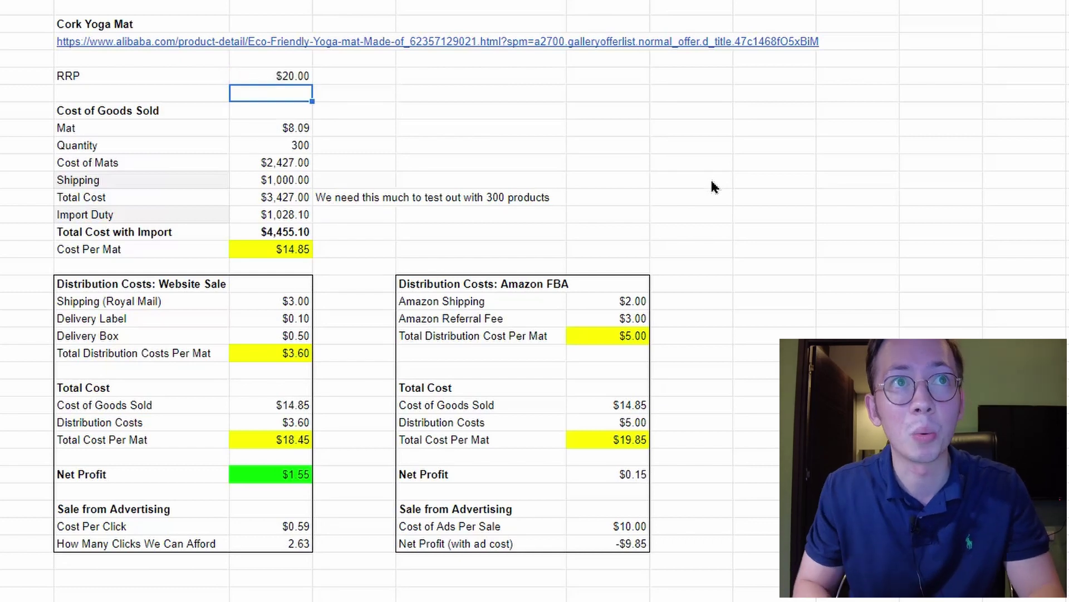
pyautogui.press('Up')
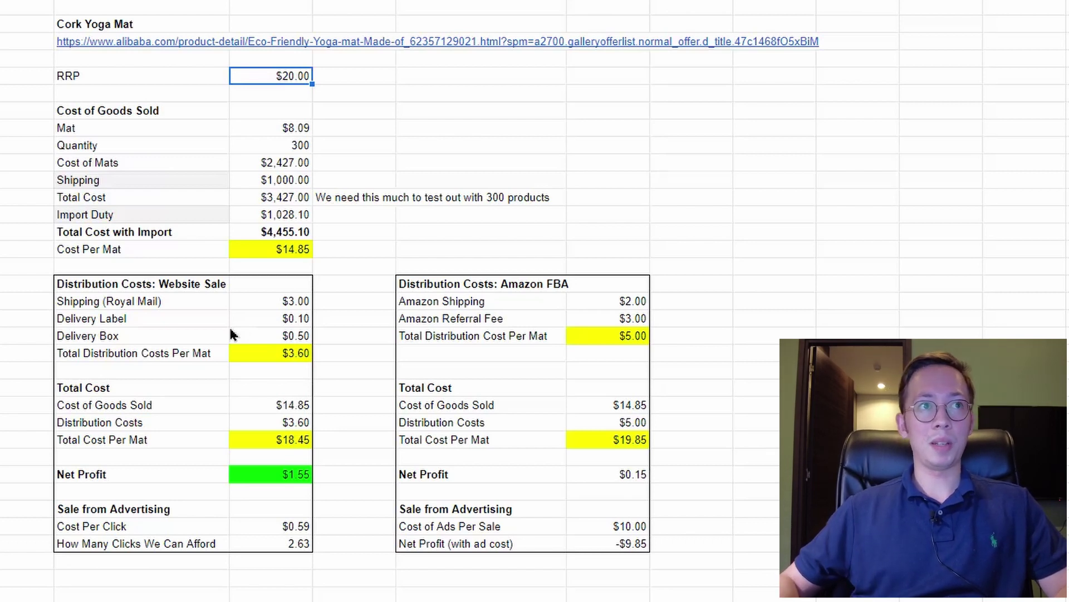
# - Review the website sale's distribution costs and its advertising figures at the $20.00 RRP
pyautogui.click(187, 284)
pyautogui.moveTo(211, 320); pyautogui.dragTo(245, 353)
pyautogui.click(172, 287)
pyautogui.moveTo(173, 292); pyautogui.dragTo(277, 358)
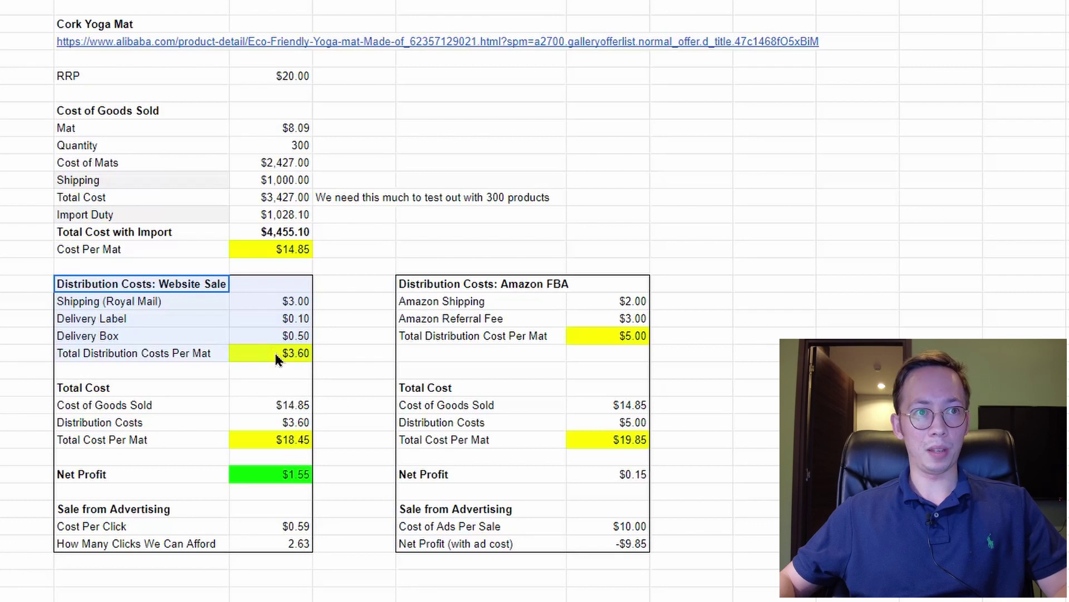
pyautogui.moveTo(195, 510); pyautogui.dragTo(272, 545)
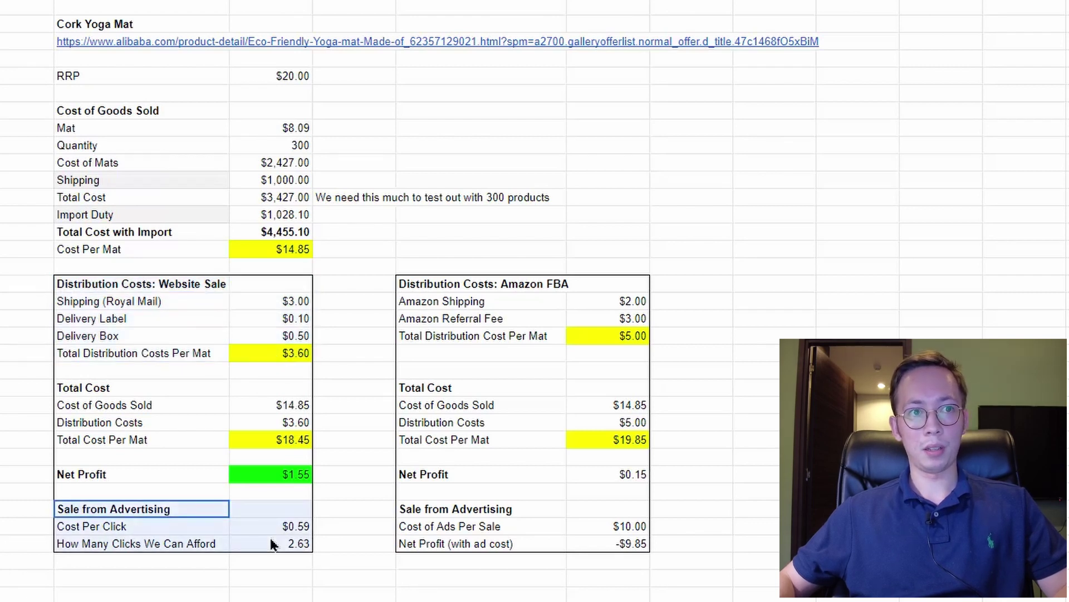
# - Set the RRP to $35.00
pyautogui.click(267, 78)
pyautogui.write('3')
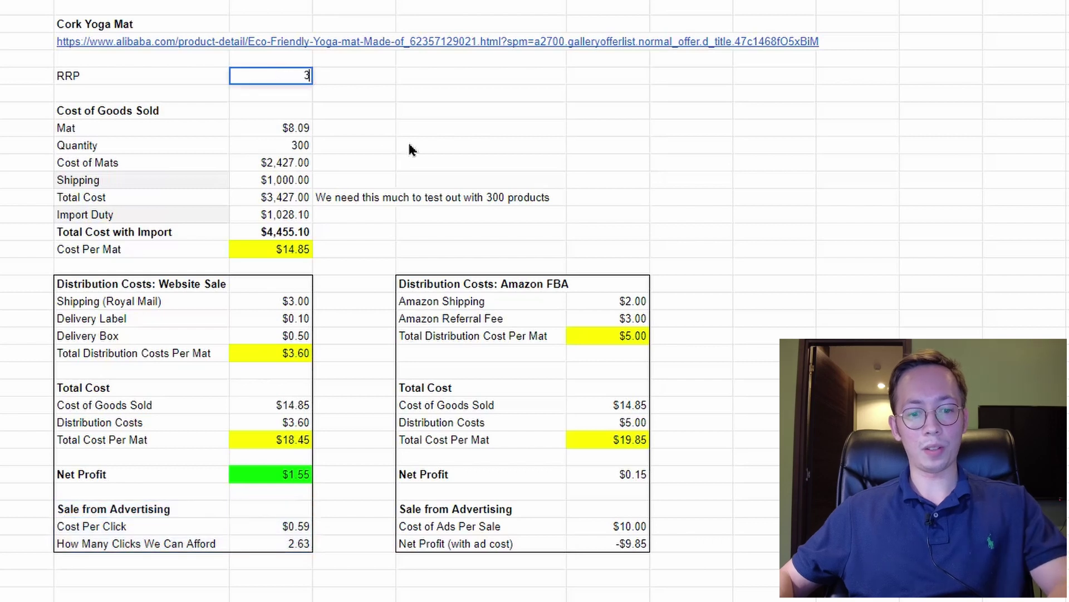
pyautogui.write('5')
pyautogui.press('Return')
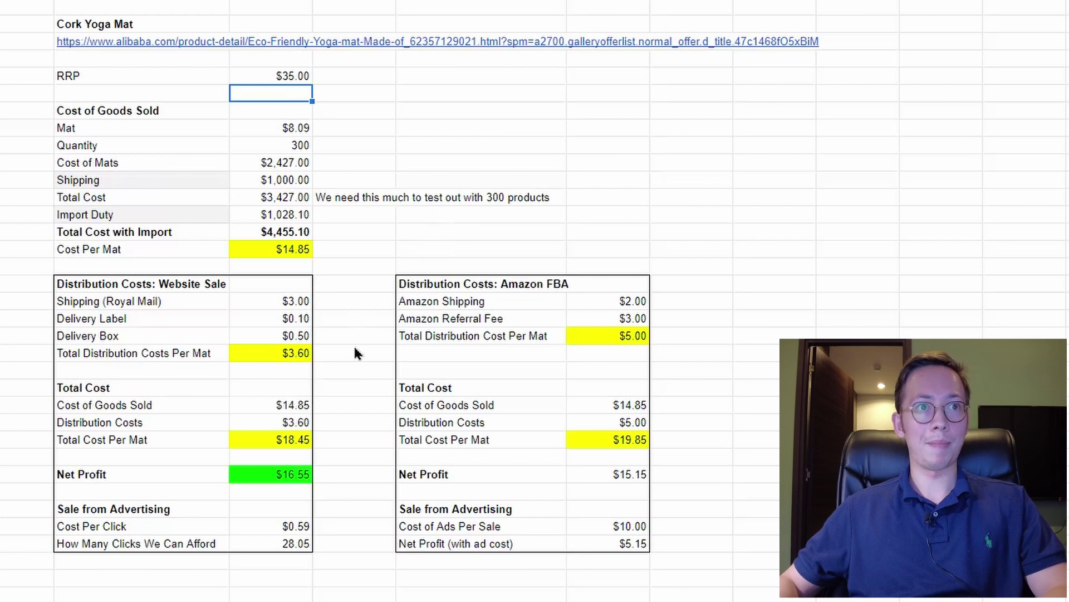
# - Review the website net profit and the figures from RRP to affordable clicks, and compare them with the Amazon FBA block
pyautogui.click(302, 479)
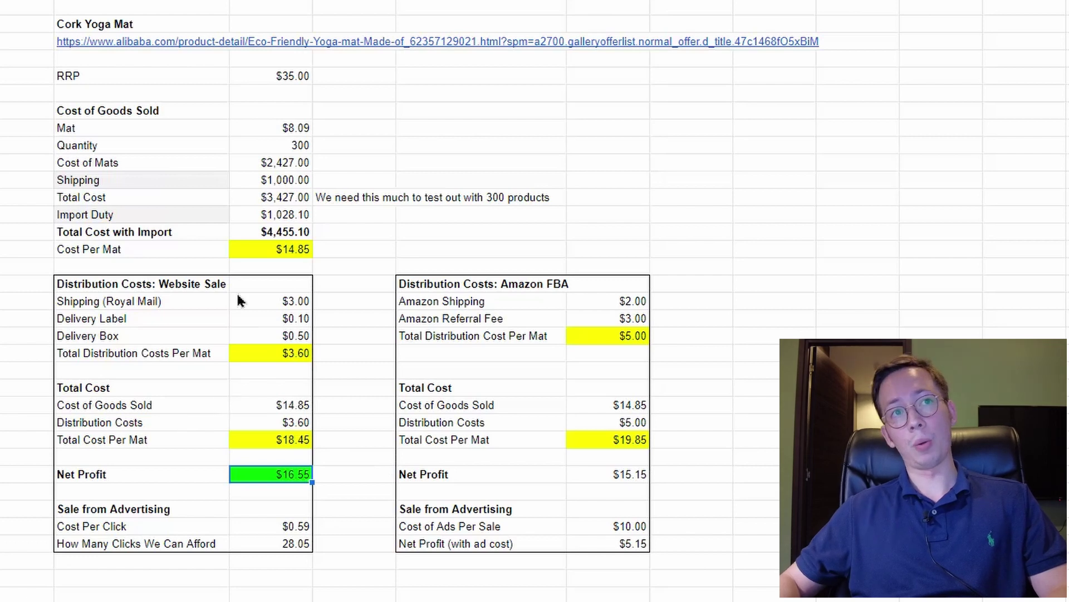
pyautogui.click(253, 96)
pyautogui.click(137, 77)
pyautogui.moveTo(138, 77); pyautogui.dragTo(78, 79)
pyautogui.click(289, 549)
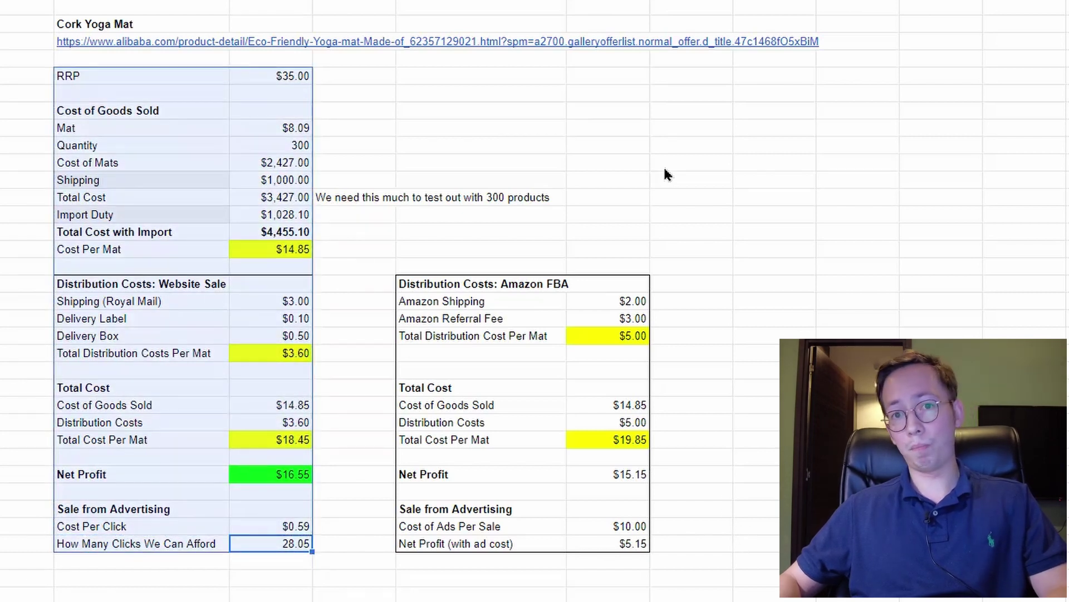
pyautogui.moveTo(446, 296); pyautogui.dragTo(622, 537)
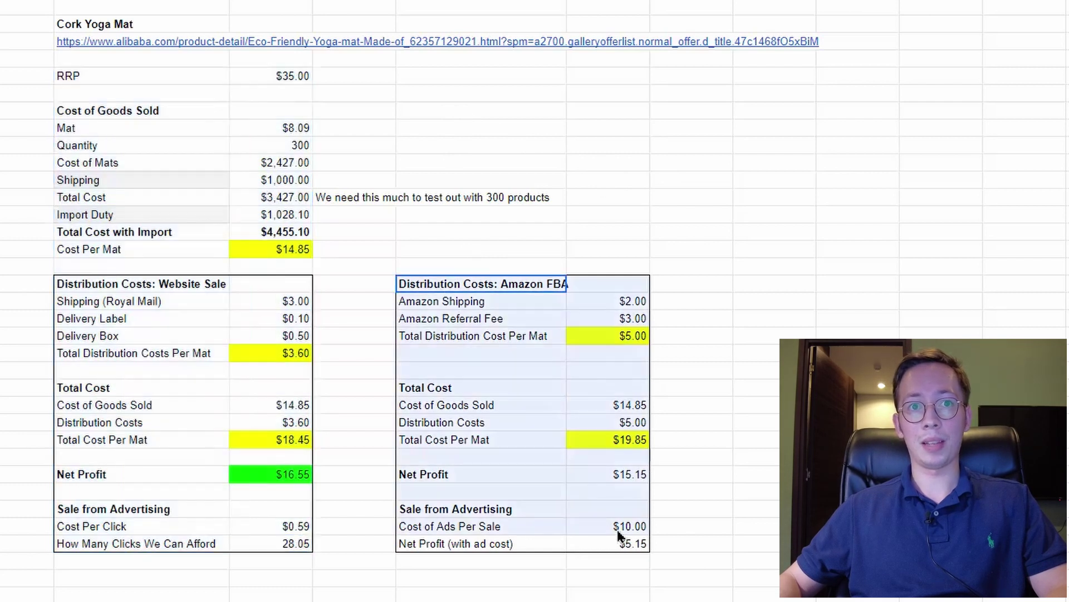
pyautogui.click(726, 529)
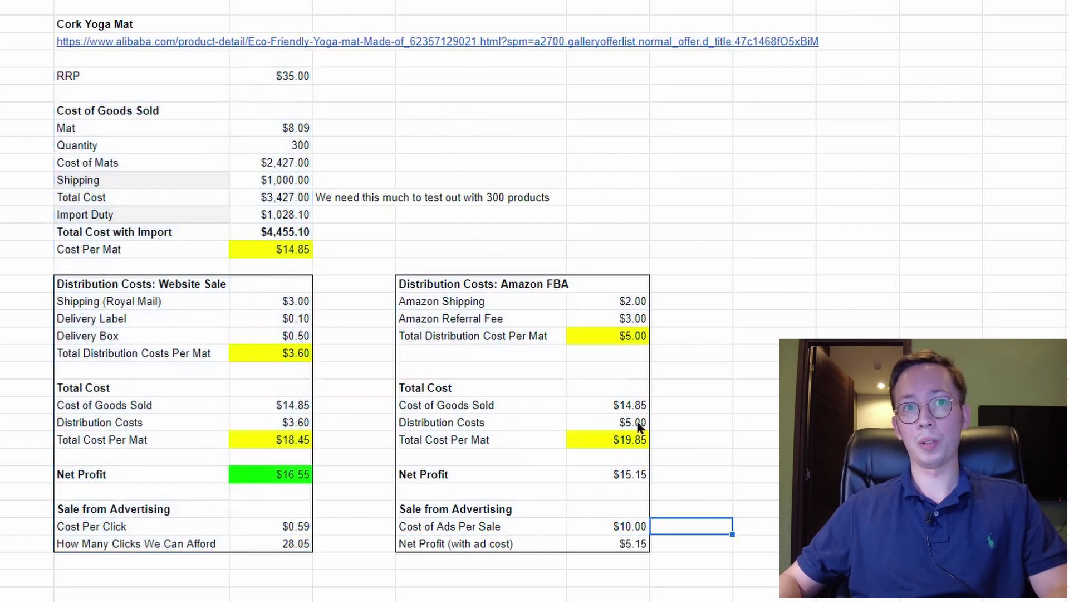
# - Examine the RRP, the website block and the Amazon FBA figures, including the cost of ads per sale
pyautogui.click(309, 63)
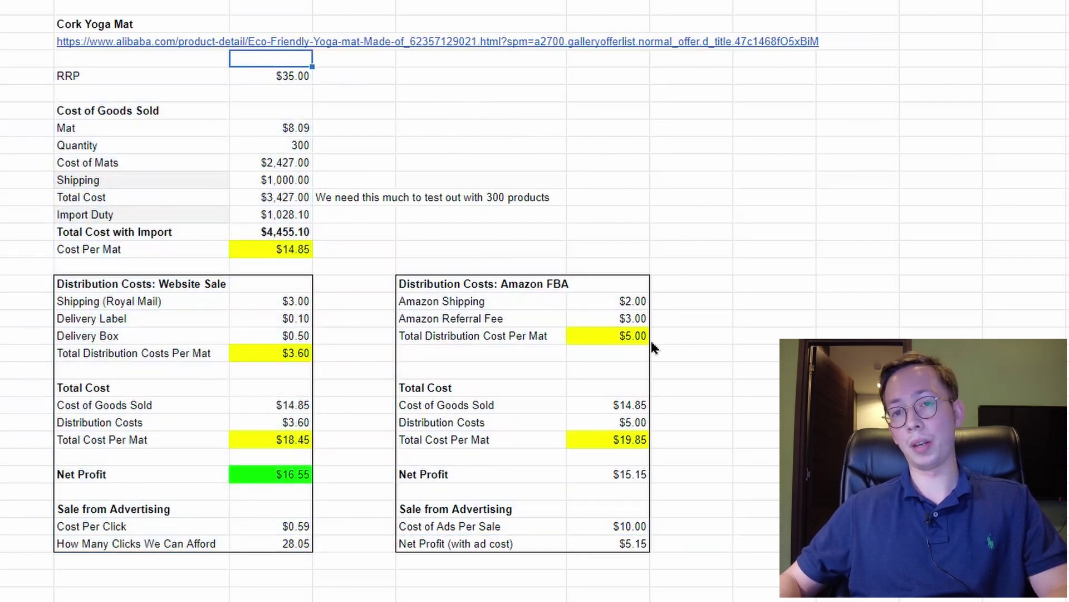
pyautogui.click(592, 322)
pyautogui.moveTo(106, 290)
pyautogui.mouseDown()
pyautogui.moveTo(282, 547)
pyautogui.moveTo(213, 460)
pyautogui.moveTo(120, 406)
pyautogui.moveTo(143, 298)
pyautogui.moveTo(128, 294)
pyautogui.mouseUp()
pyautogui.click(282, 548)
pyautogui.click(134, 145)
pyautogui.click(131, 93)
pyautogui.click(127, 77)
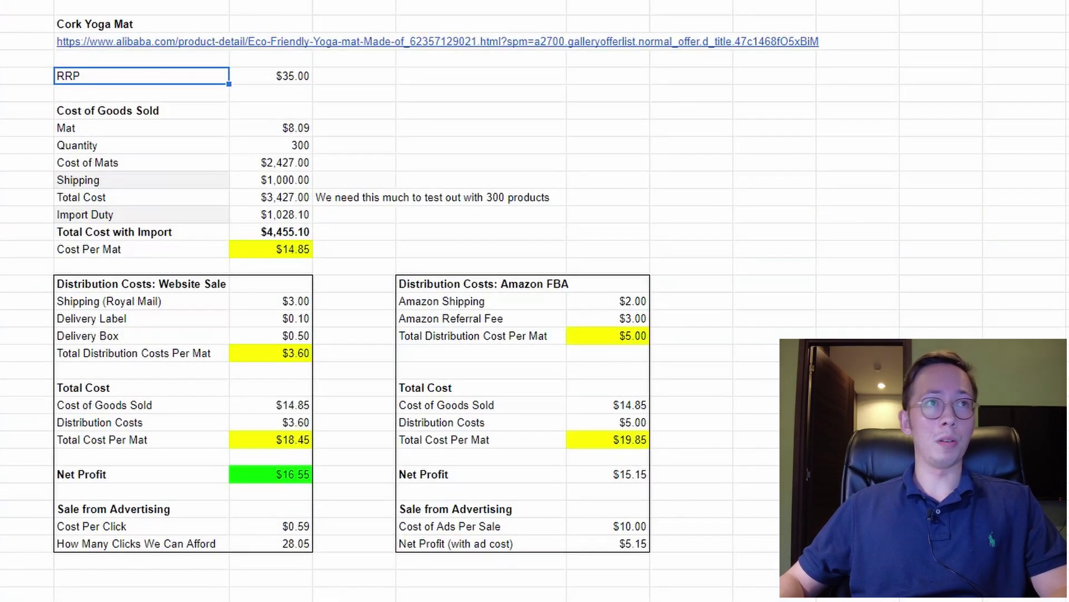
pyautogui.click(676, 250)
pyautogui.moveTo(640, 544); pyautogui.dragTo(596, 282)
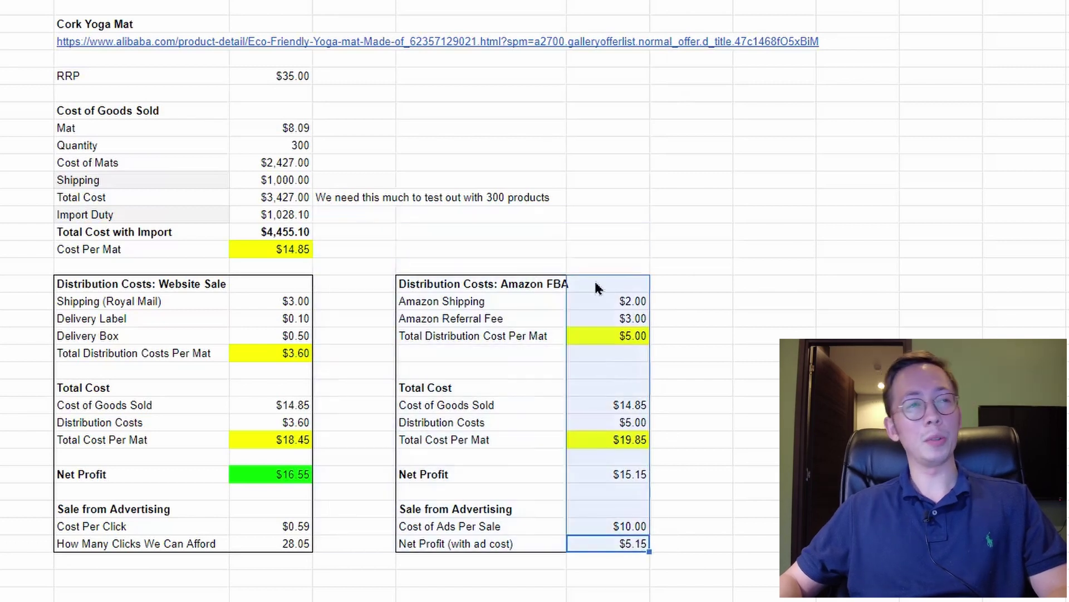
pyautogui.click(768, 496)
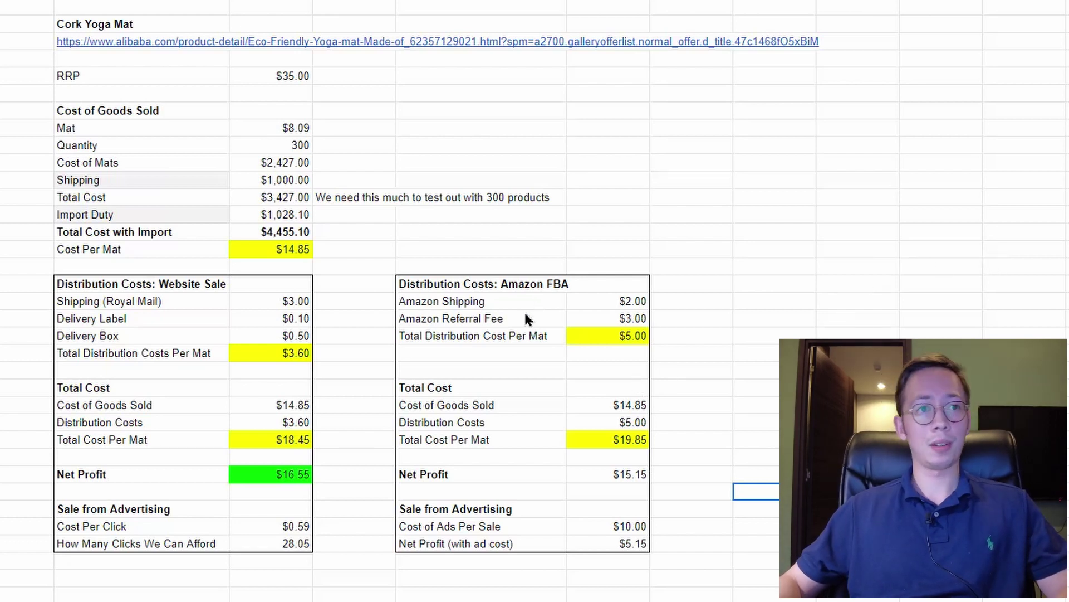
pyautogui.click(641, 529)
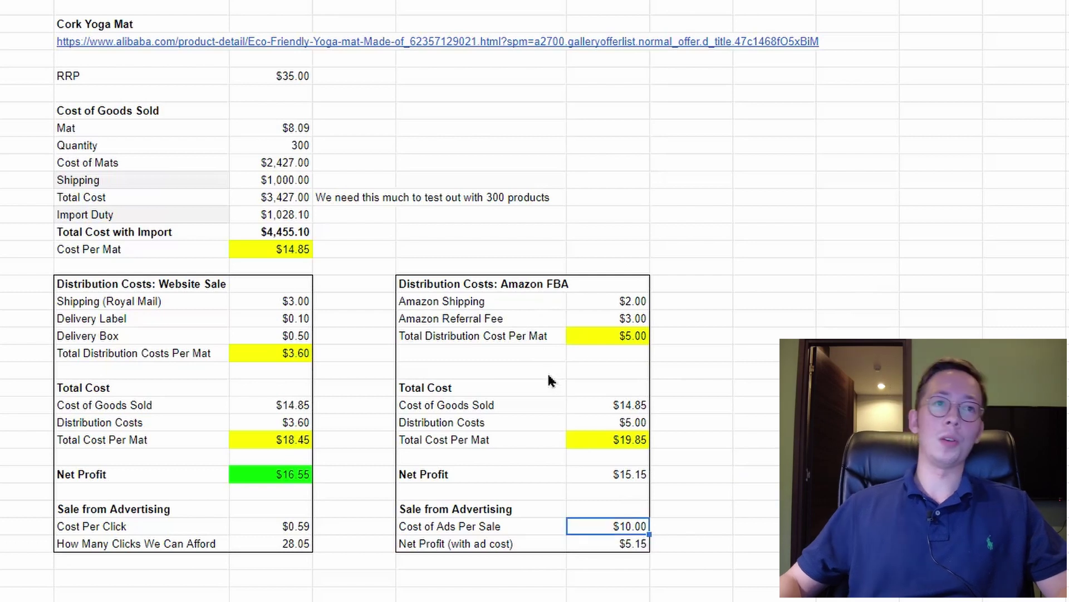